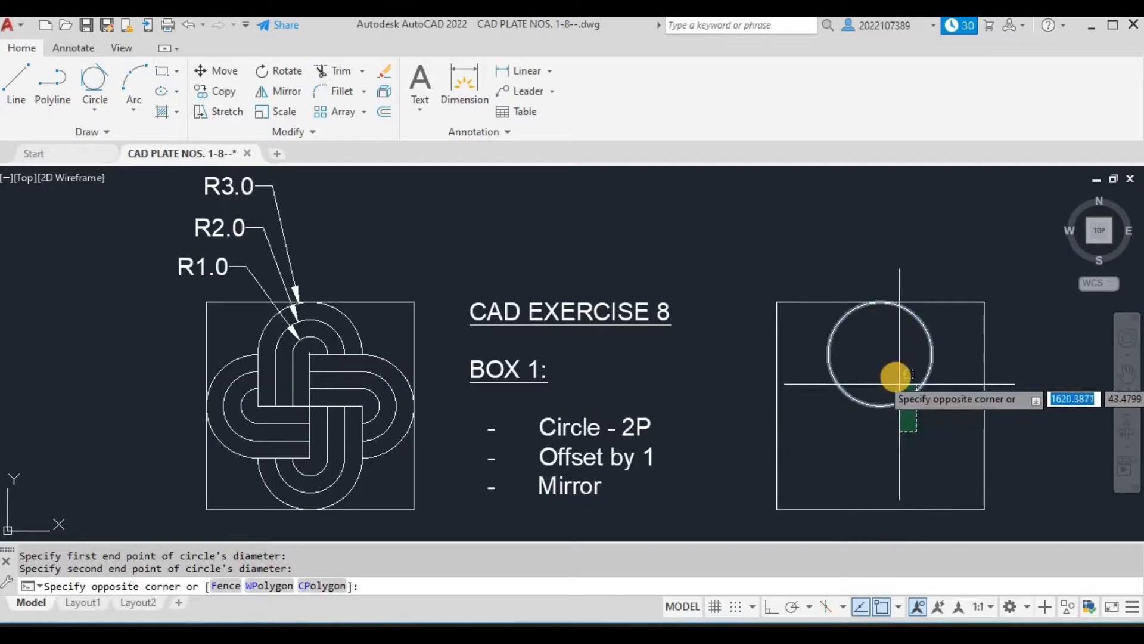
- Offset the circle inward by 1 twice to create two smaller concentric circles
{"action": "left_click", "coordinate": [895, 376]}
{"action": "type", "text": "O"}
{"action": "key", "text": "Return"}
{"action": "key", "text": "Return"}
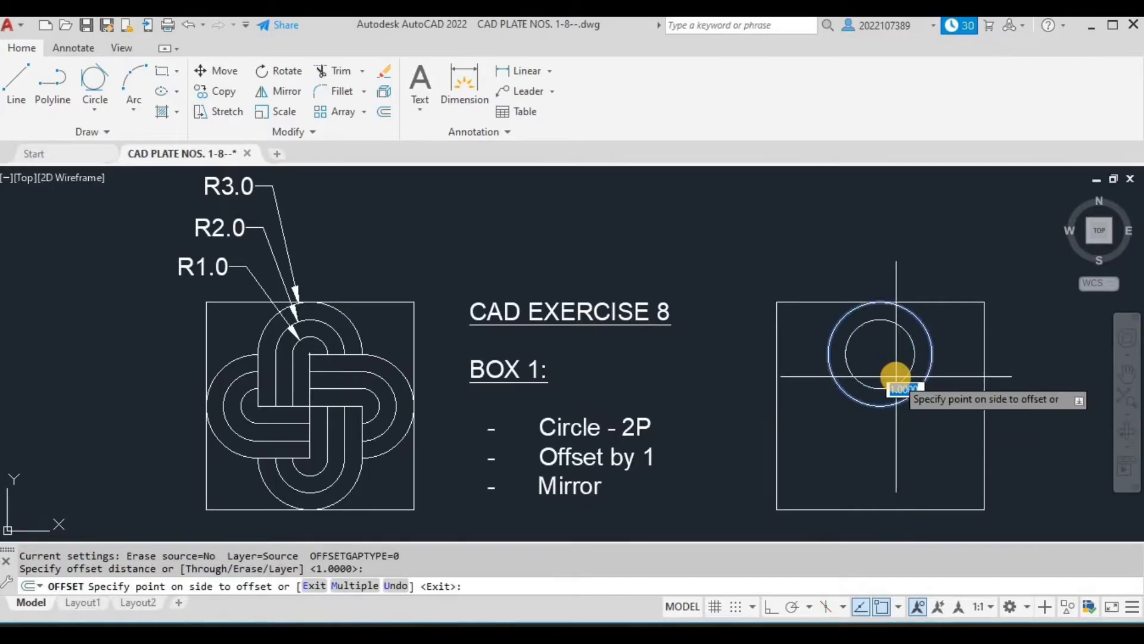
{"action": "left_click", "coordinate": [893, 343]}
{"action": "left_click", "coordinate": [899, 323]}
{"action": "left_click", "coordinate": [881, 361]}
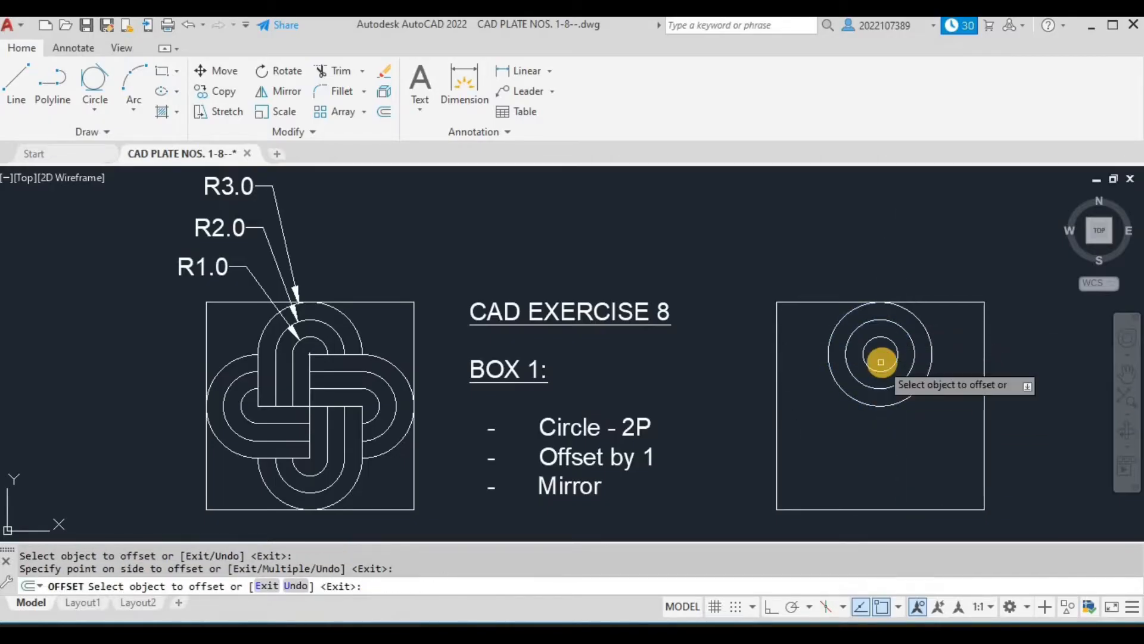
{"action": "key", "text": "Escape"}
- Draw two lines from the circles' center, one to the outer circle's right quadrant and one to its bottom quadrant
{"action": "type", "text": "L"}
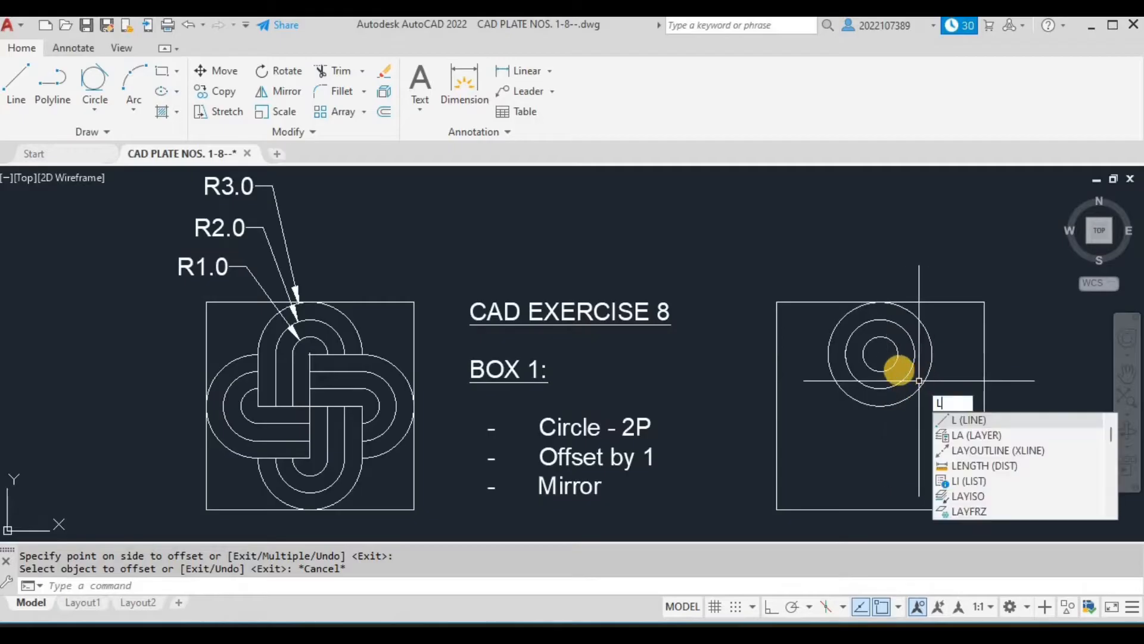
{"action": "key", "text": "Return"}
{"action": "left_click", "coordinate": [878, 359]}
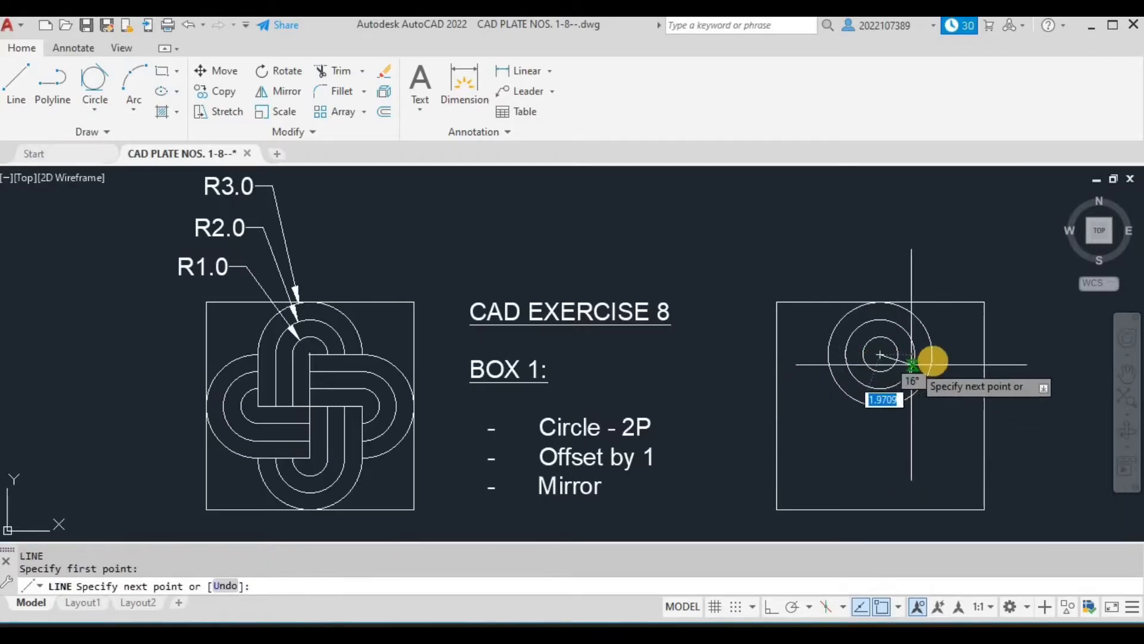
{"action": "left_click", "coordinate": [932, 354]}
{"action": "left_click", "coordinate": [880, 354]}
{"action": "key", "text": "Return"}
{"action": "key", "text": "Return"}
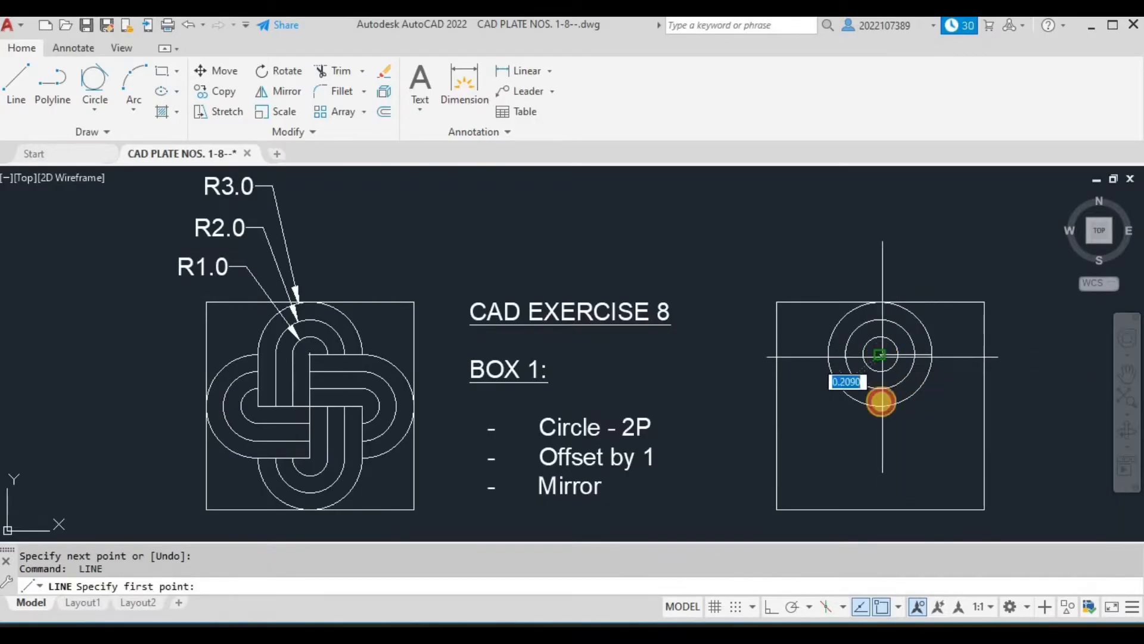
{"action": "left_click", "coordinate": [880, 354]}
{"action": "left_click", "coordinate": [881, 406]}
{"action": "key", "text": "Return"}
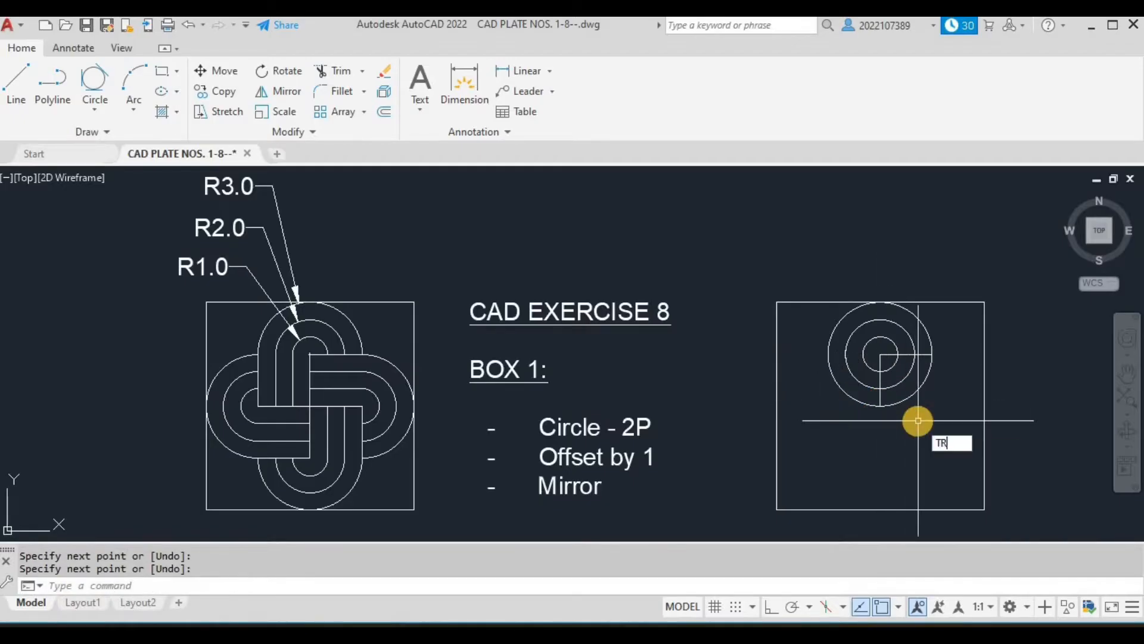
- Trim away the lower-right quarter of all three concentric circles between the two lines
{"action": "key", "text": "Return"}
{"action": "left_click", "coordinate": [915, 394]}
{"action": "left_click_drag", "start_coordinate": [892, 360], "coordinate": [900, 384]}
{"action": "key", "text": "Escape"}
{"action": "key", "text": "Escape"}
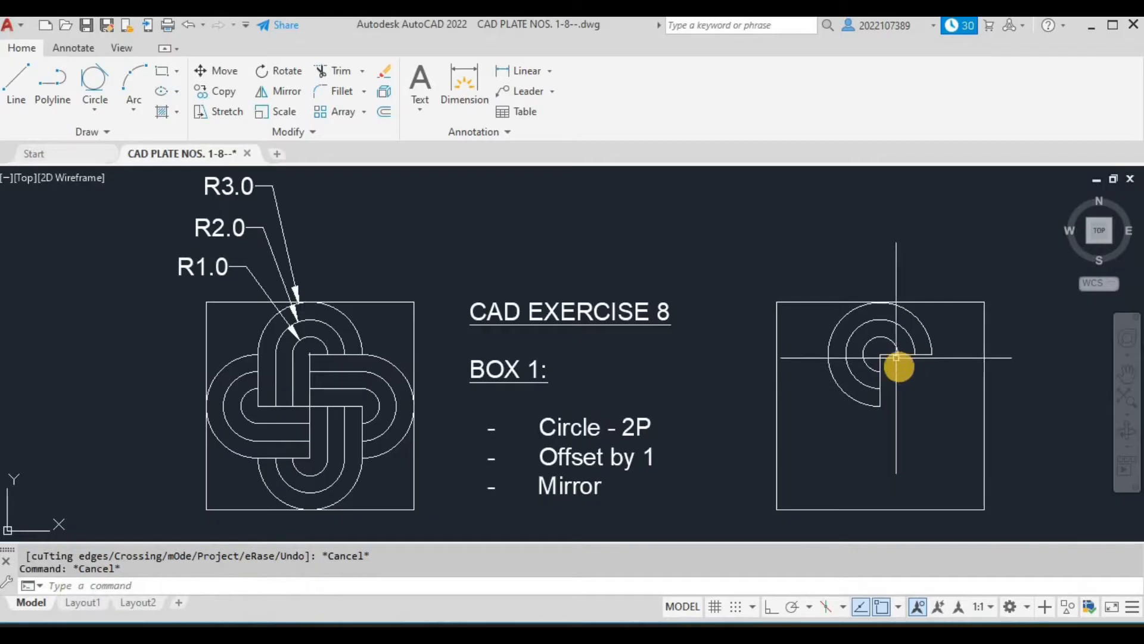
- Stretch the horizontal line's center end to the left quadrant of the outer circle
{"action": "left_click", "coordinate": [897, 356]}
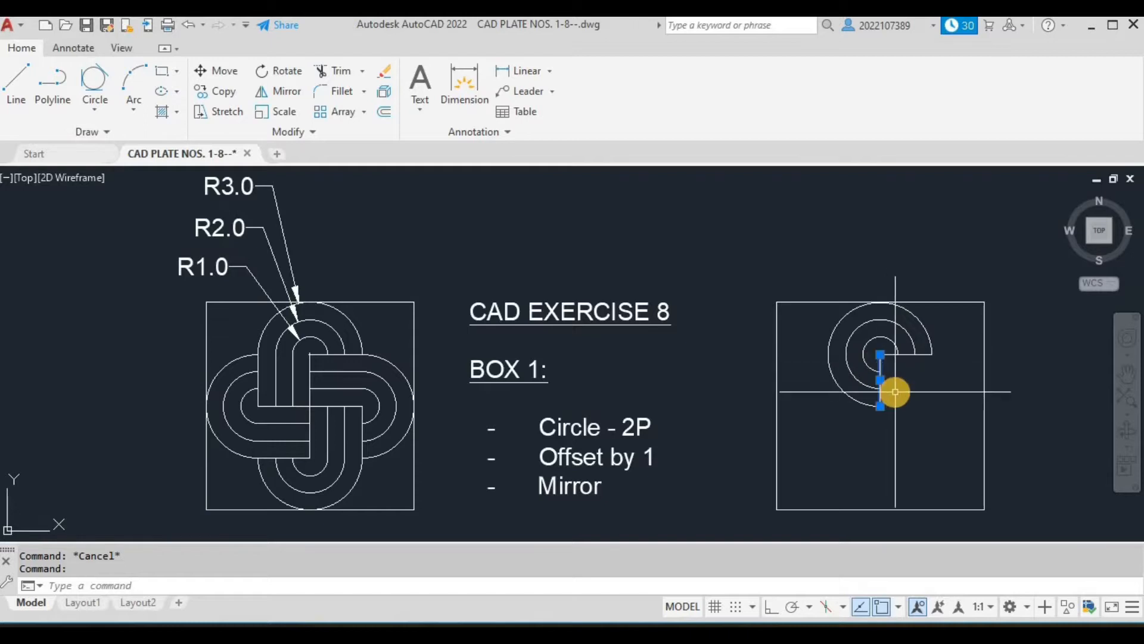
{"action": "left_click", "coordinate": [880, 355]}
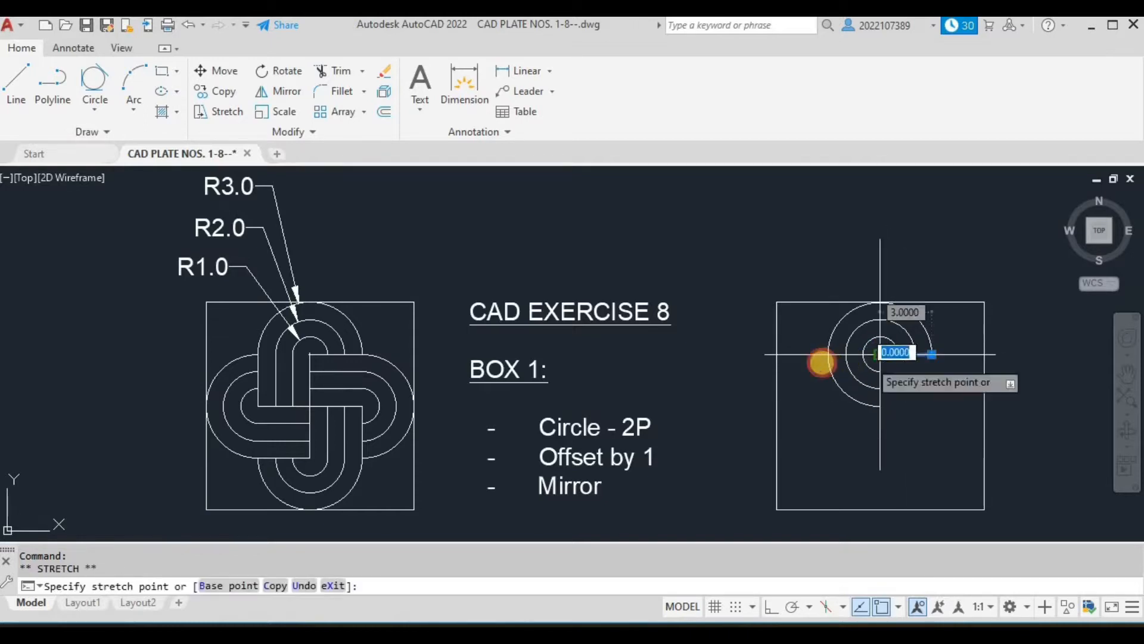
{"action": "left_click", "coordinate": [828, 355]}
{"action": "key", "text": "Escape"}
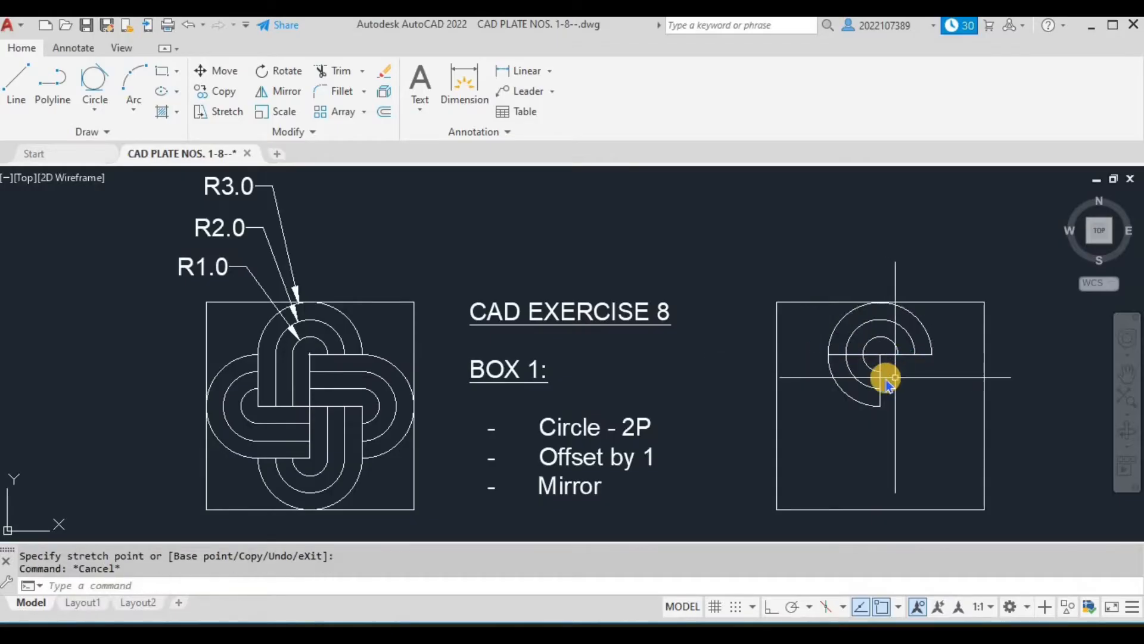
- Trim away the lower-left quarter arcs of the three circles and erase the horizontal line
{"action": "type", "text": "tr"}
{"action": "key", "text": "Return"}
{"action": "left_click", "coordinate": [874, 370]}
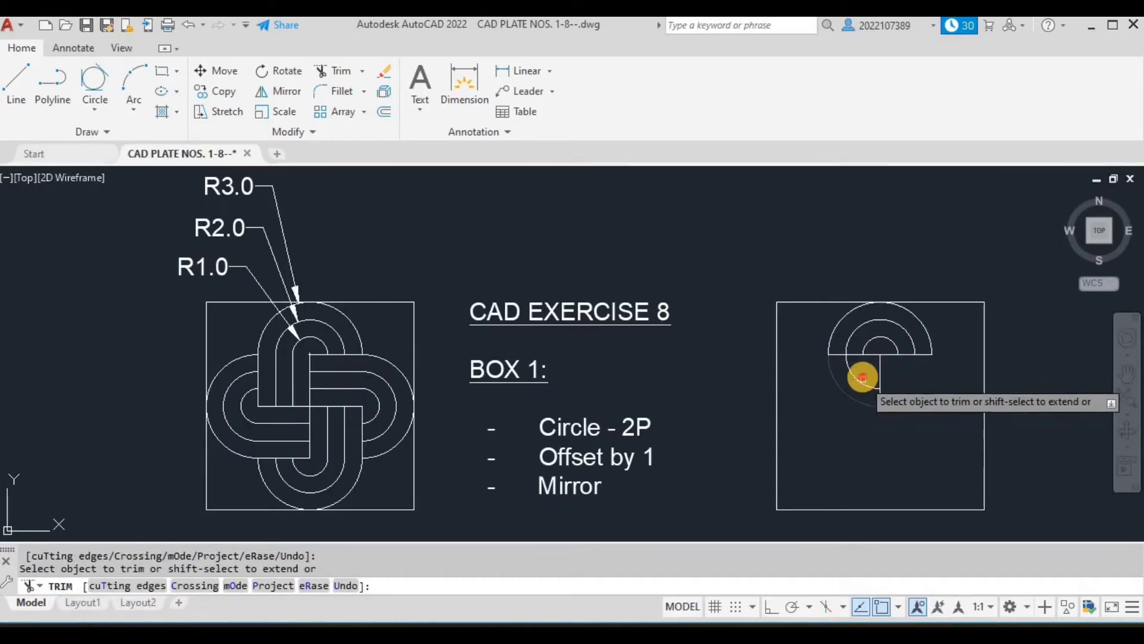
{"action": "left_click_drag", "start_coordinate": [864, 377], "coordinate": [817, 402]}
{"action": "key", "text": "Escape"}
{"action": "key", "text": "Escape"}
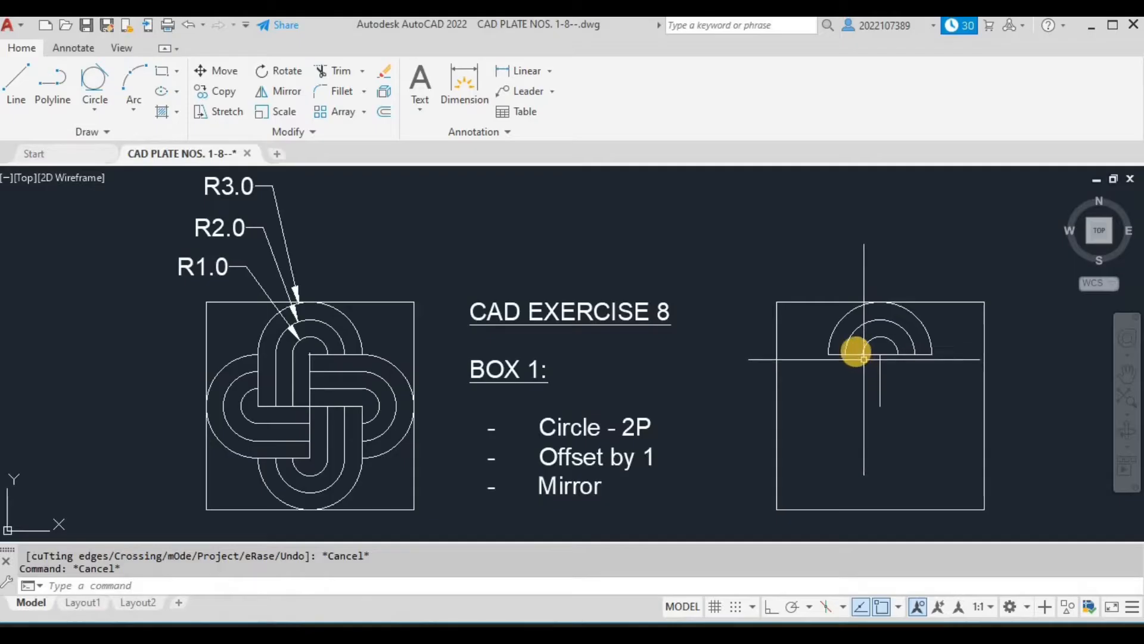
{"action": "left_click", "coordinate": [856, 352]}
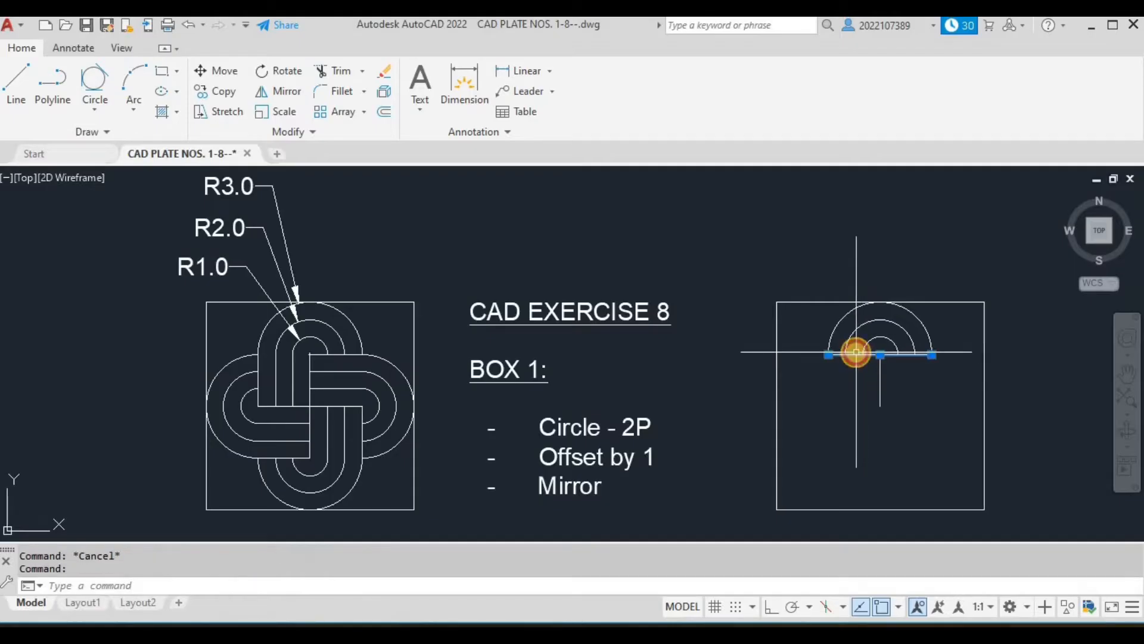
- Offset the vertical line by 1 three times toward the left with the Multiple option
{"action": "left_click", "coordinate": [901, 403]}
{"action": "left_click", "coordinate": [870, 405]}
{"action": "type", "text": "o"}
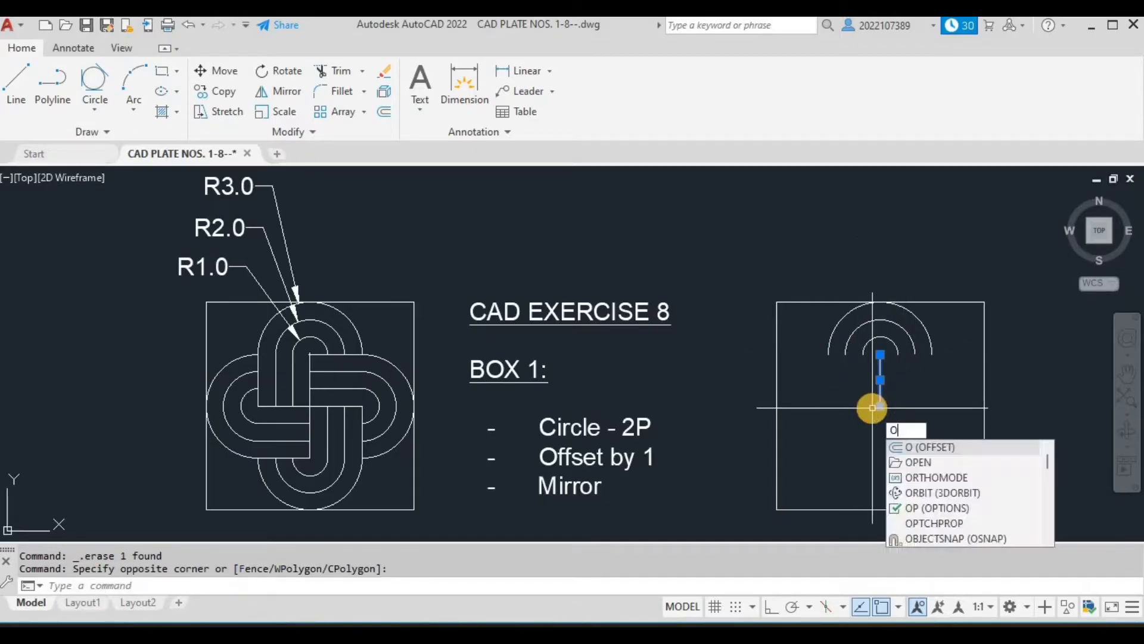
{"action": "key", "text": "Return"}
{"action": "type", "text": "1"}
{"action": "key", "text": "Return"}
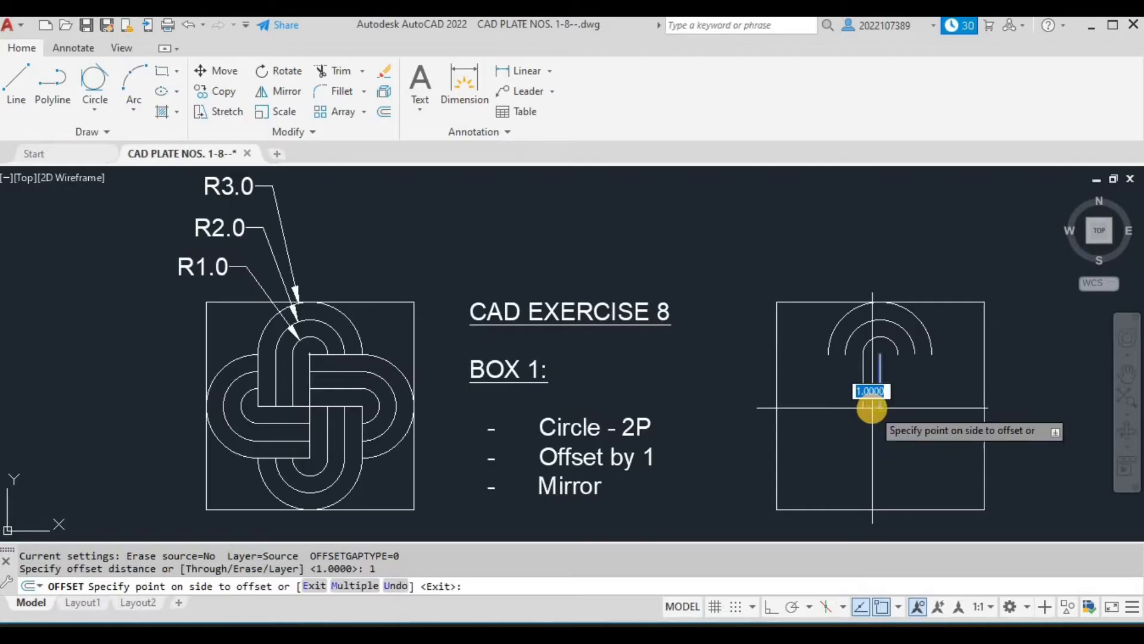
{"action": "type", "text": "M"}
{"action": "key", "text": "Return"}
{"action": "left_click", "coordinate": [786, 374]}
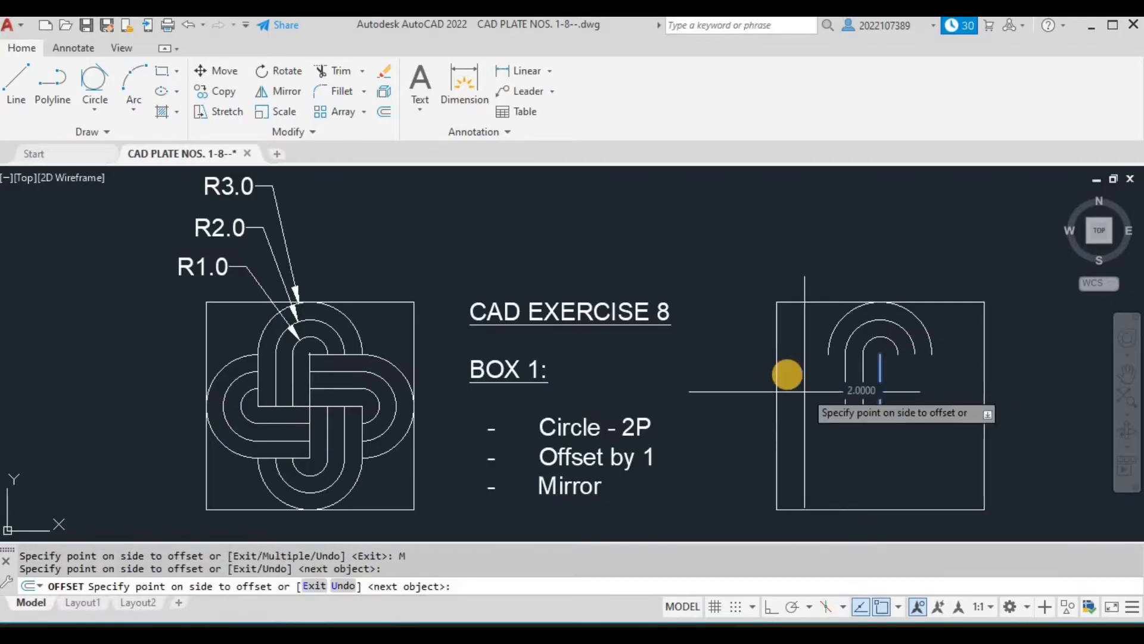
{"action": "left_click", "coordinate": [787, 374]}
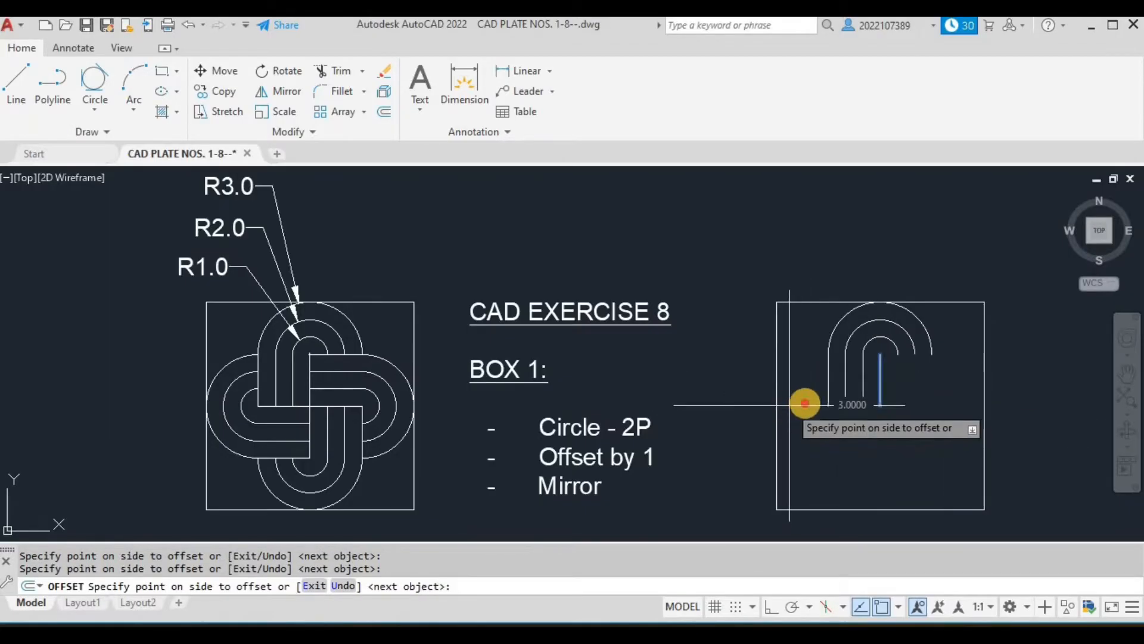
{"action": "key", "text": "Escape"}
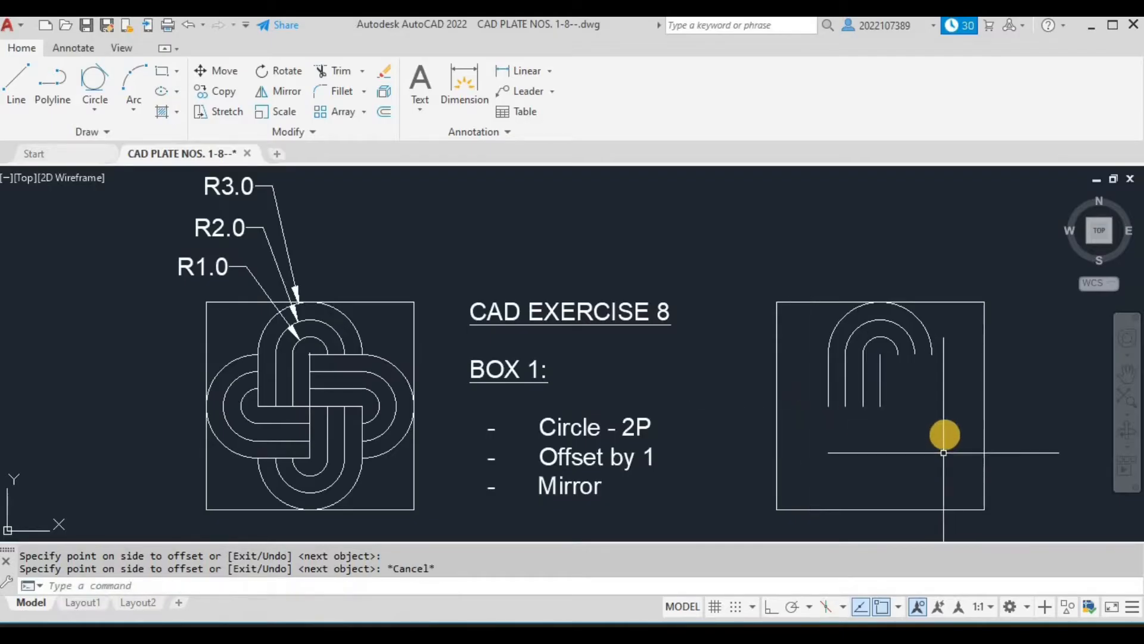
- Mirror the arcs and vertical lines about a horizontal axis through the center line's lower end, keeping the source objects
{"action": "left_click", "coordinate": [907, 381]}
{"action": "left_click", "coordinate": [864, 388]}
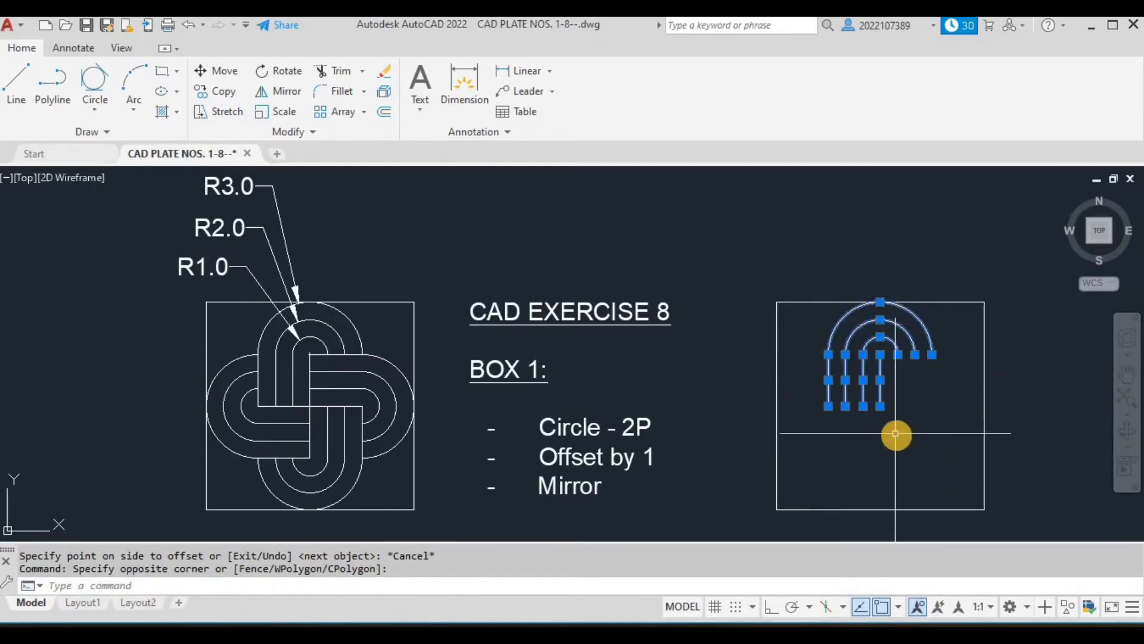
{"action": "type", "text": "mi"}
{"action": "key", "text": "Return"}
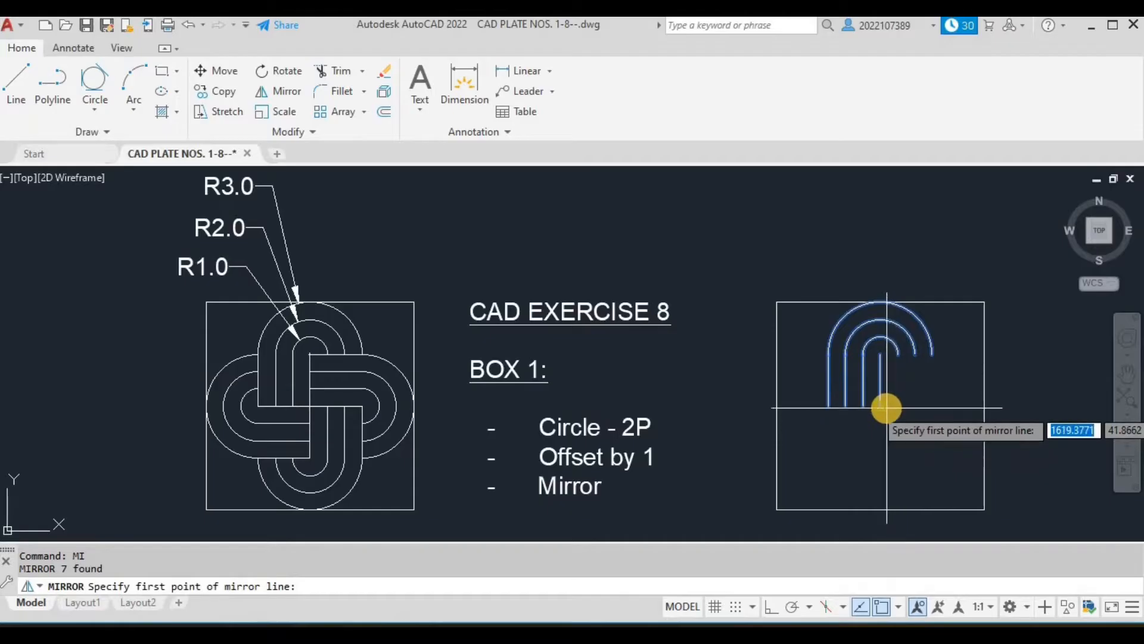
{"action": "left_click", "coordinate": [885, 408]}
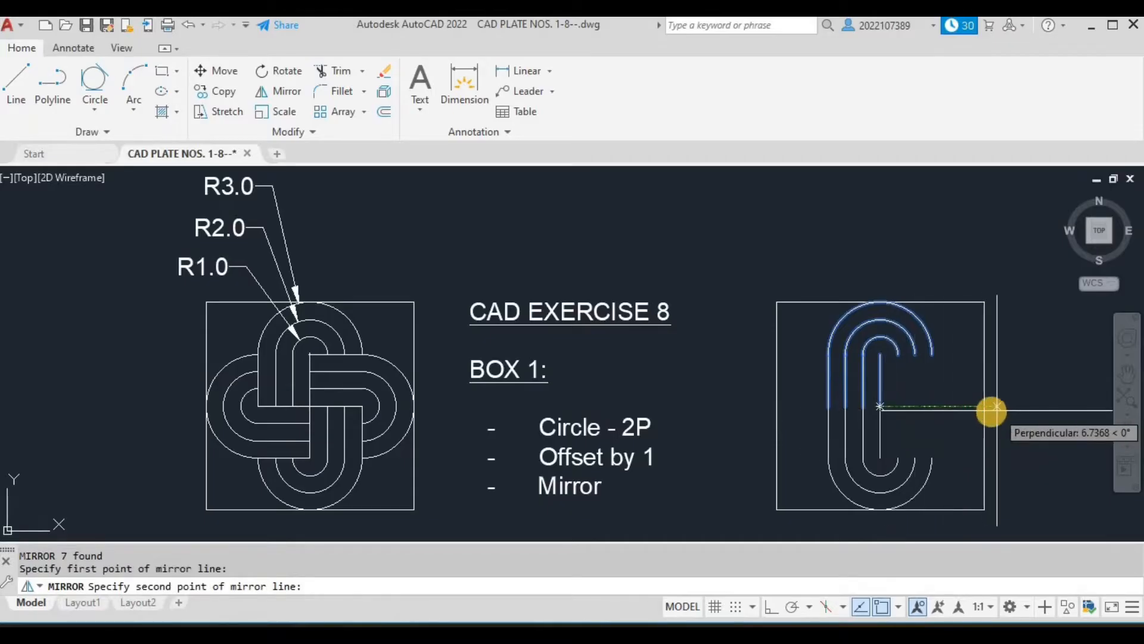
{"action": "left_click", "coordinate": [985, 412]}
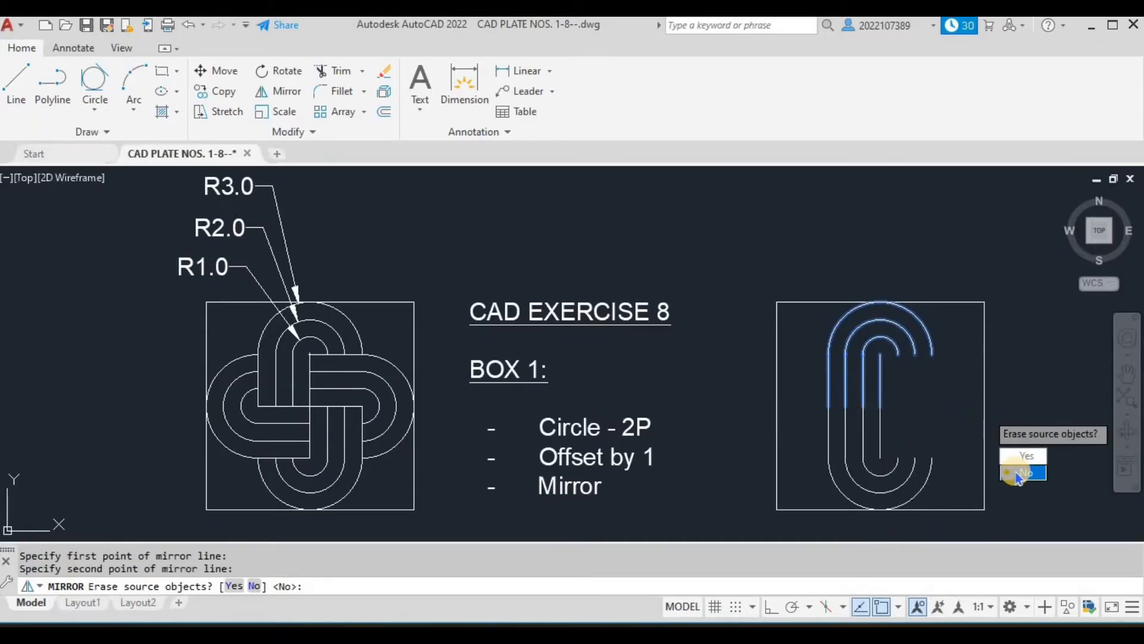
{"action": "type", "text": "n"}
{"action": "key", "text": "Return"}
{"action": "left_click", "coordinate": [847, 430]}
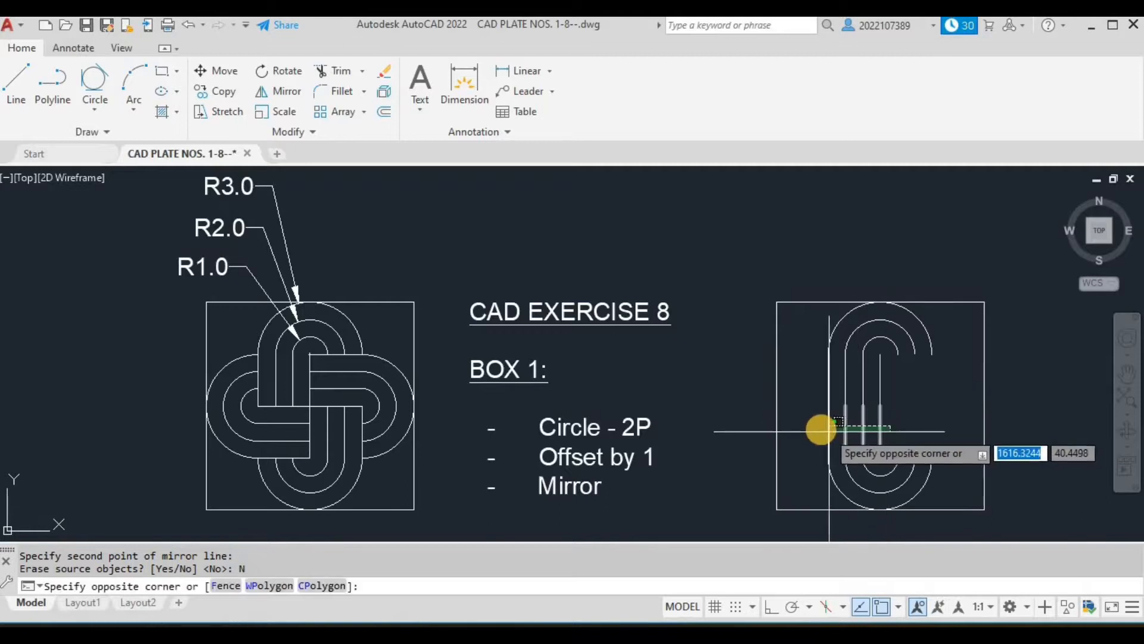
{"action": "left_click", "coordinate": [827, 428]}
{"action": "key", "text": "Escape"}
{"action": "left_click", "coordinate": [874, 454]}
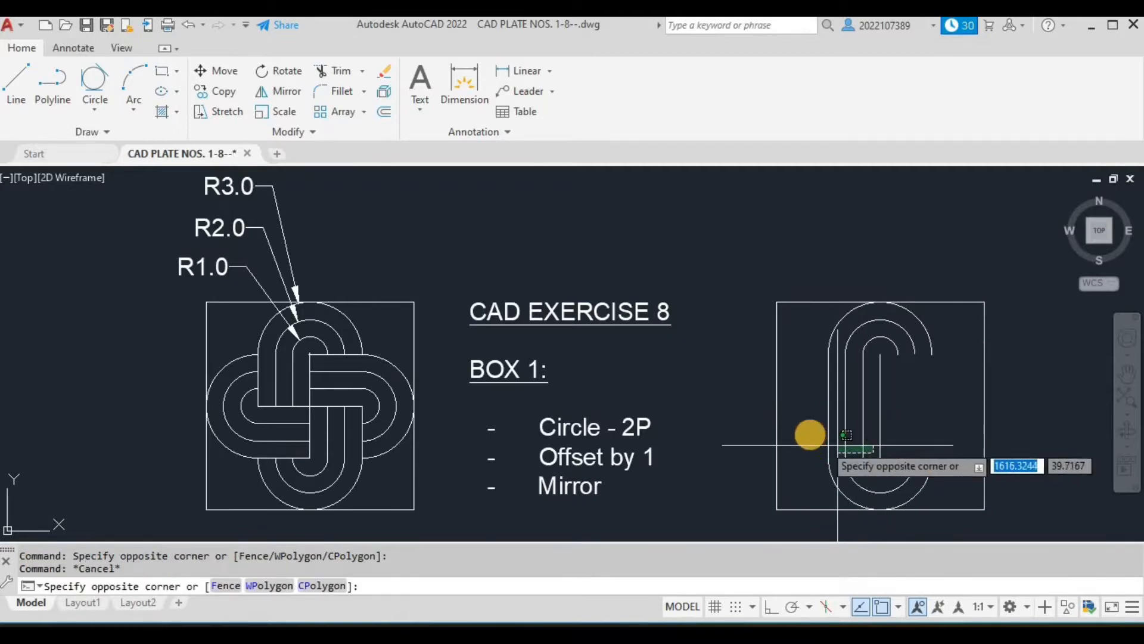
{"action": "left_click", "coordinate": [810, 434]}
{"action": "type", "text": "m"}
{"action": "key", "text": "Return"}
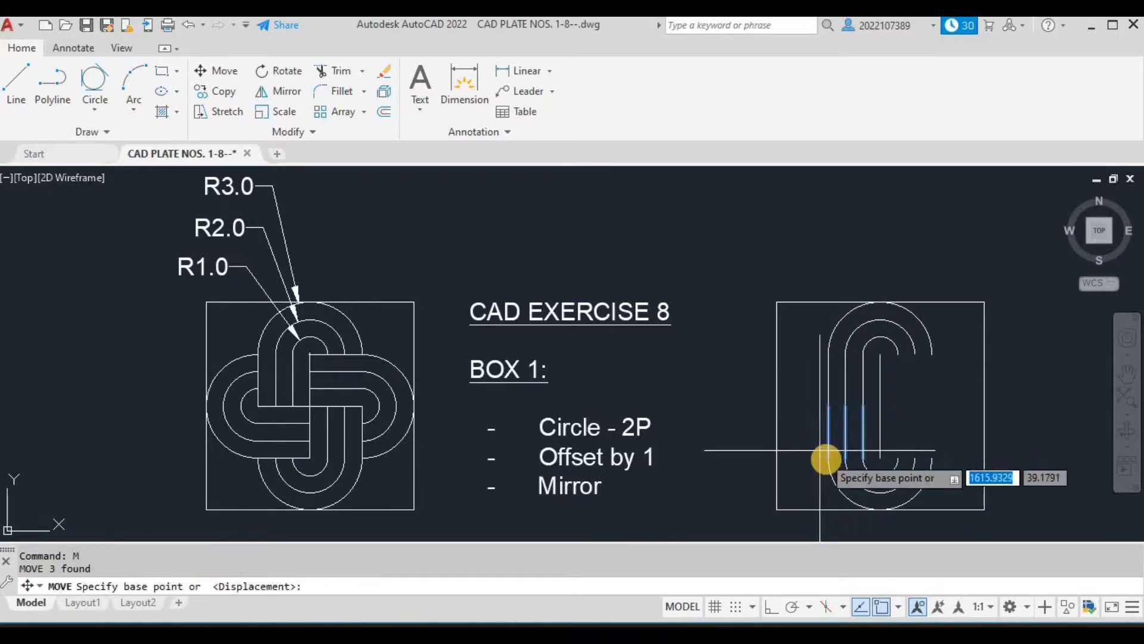
{"action": "left_click", "coordinate": [829, 457]}
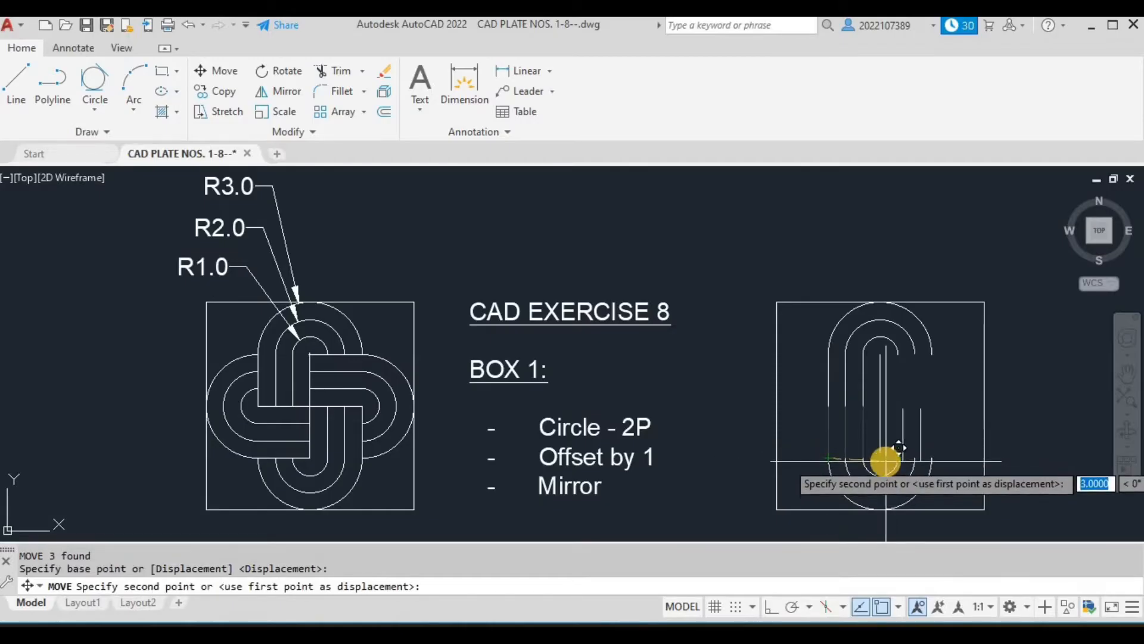
{"action": "key", "text": "Escape"}
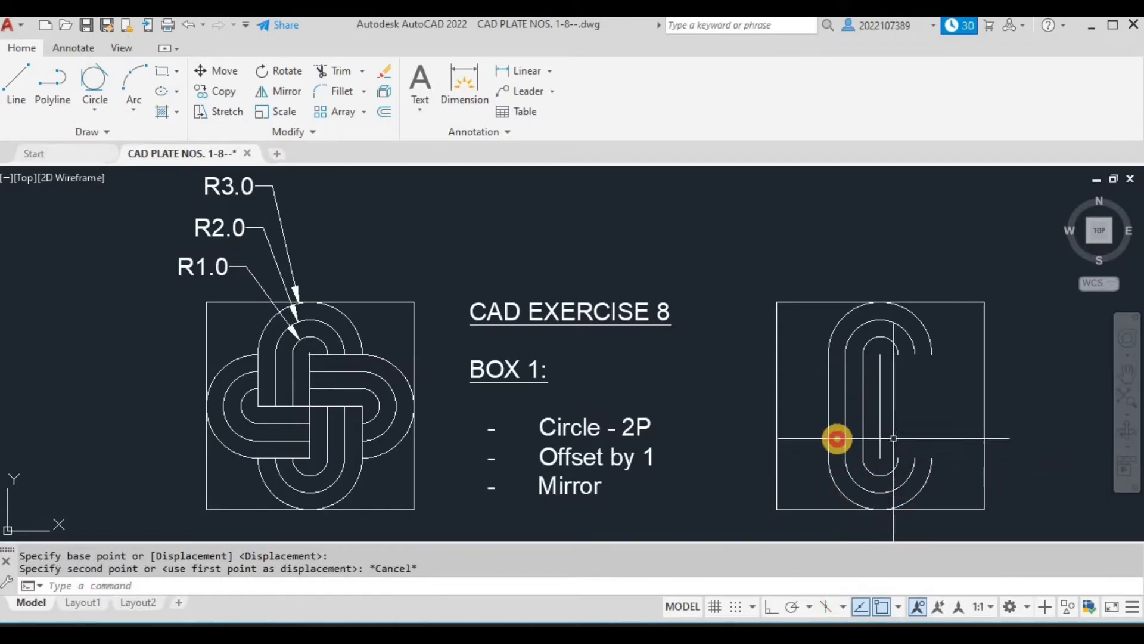
- Move the four lower vertical lines 3 units right so the leftmost one starts at the lower arcs' center
{"action": "left_click", "coordinate": [894, 438]}
{"action": "left_click", "coordinate": [800, 434]}
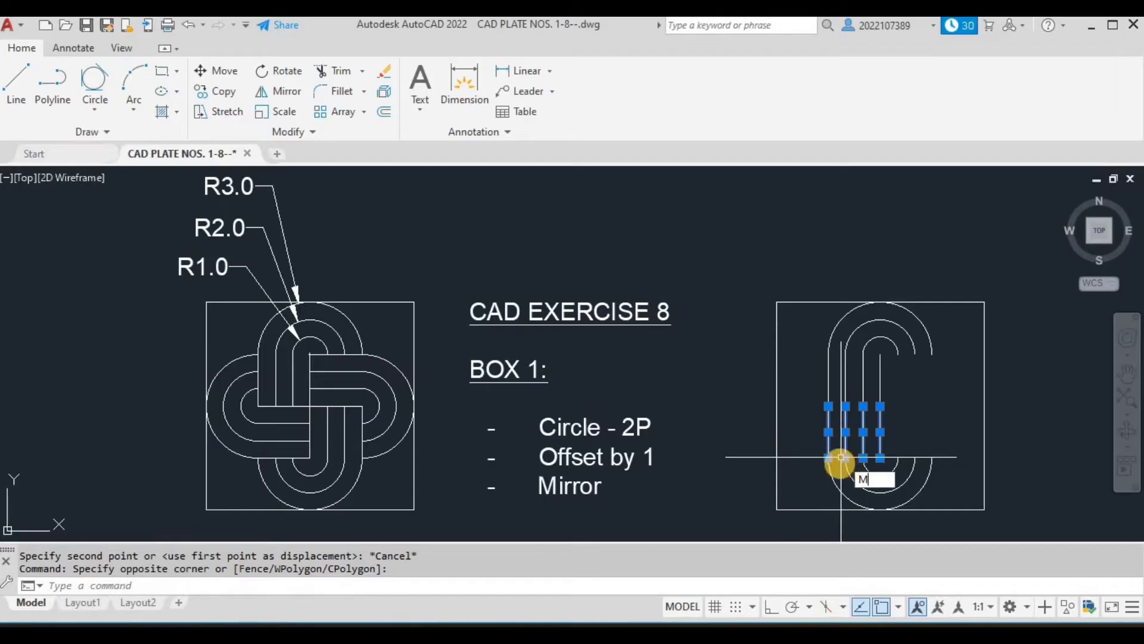
{"action": "key", "text": "Return"}
{"action": "left_click", "coordinate": [822, 459]}
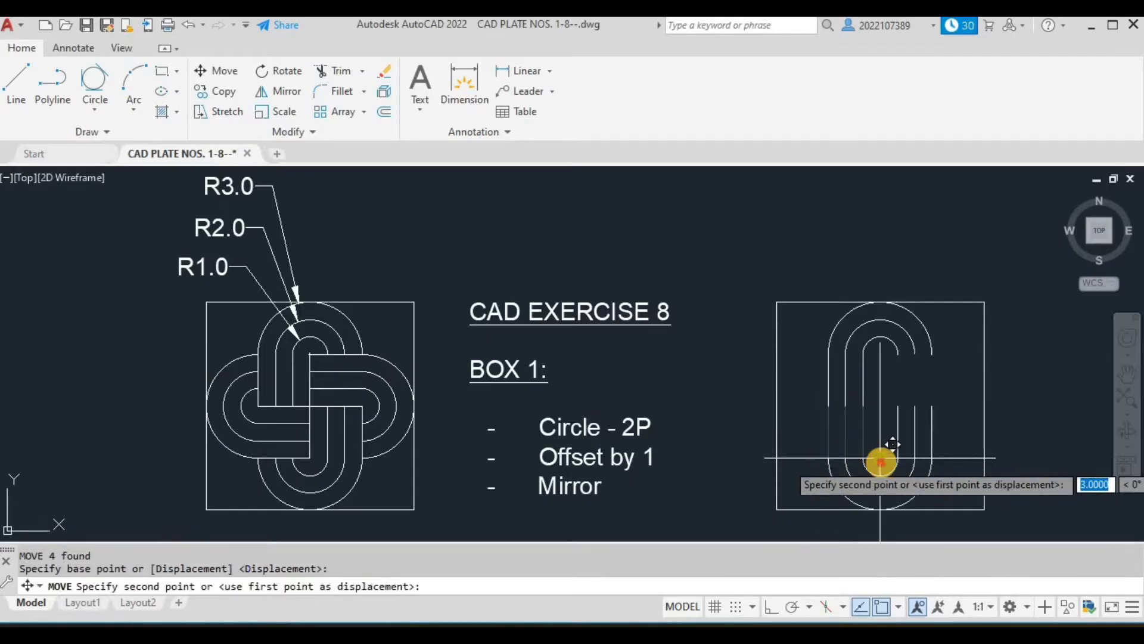
{"action": "left_click", "coordinate": [879, 463]}
{"action": "key", "text": "Escape"}
- Mirror all the arcs and lines about the diagonal from the figure's center to the box's lower-right corner, keeping the source objects
{"action": "left_click", "coordinate": [960, 494]}
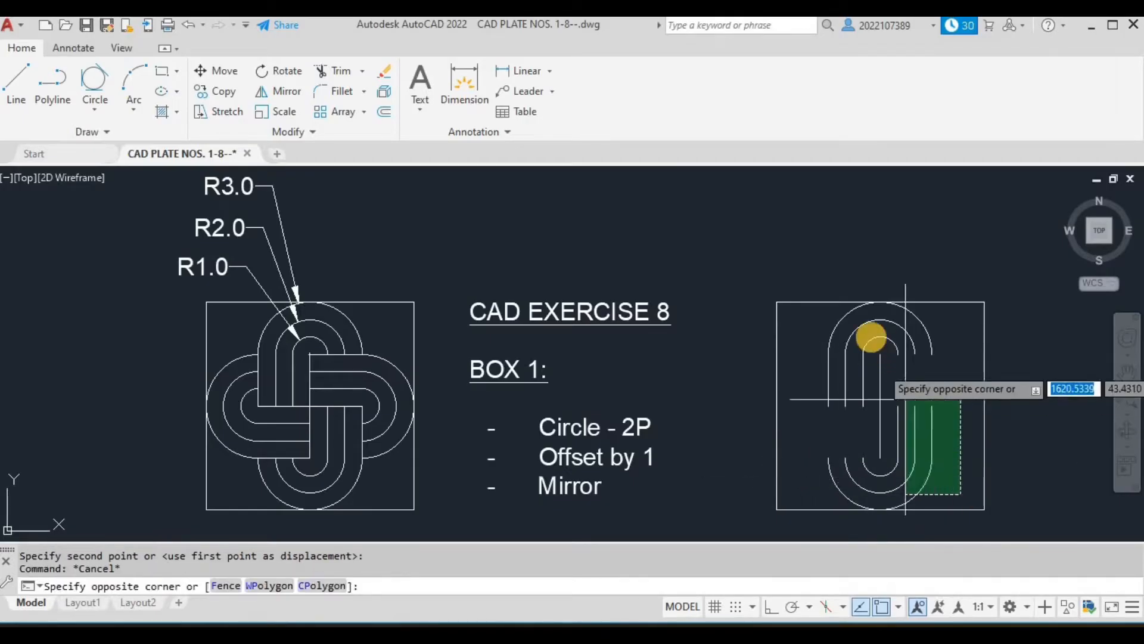
{"action": "left_click", "coordinate": [824, 322]}
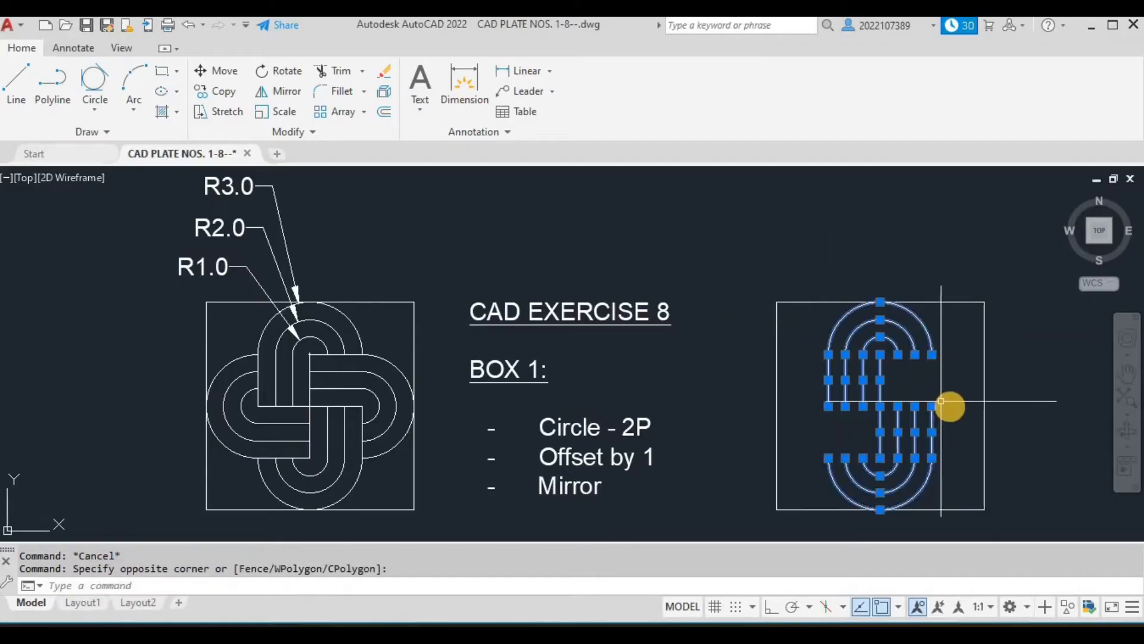
{"action": "type", "text": "MI"}
{"action": "key", "text": "Return"}
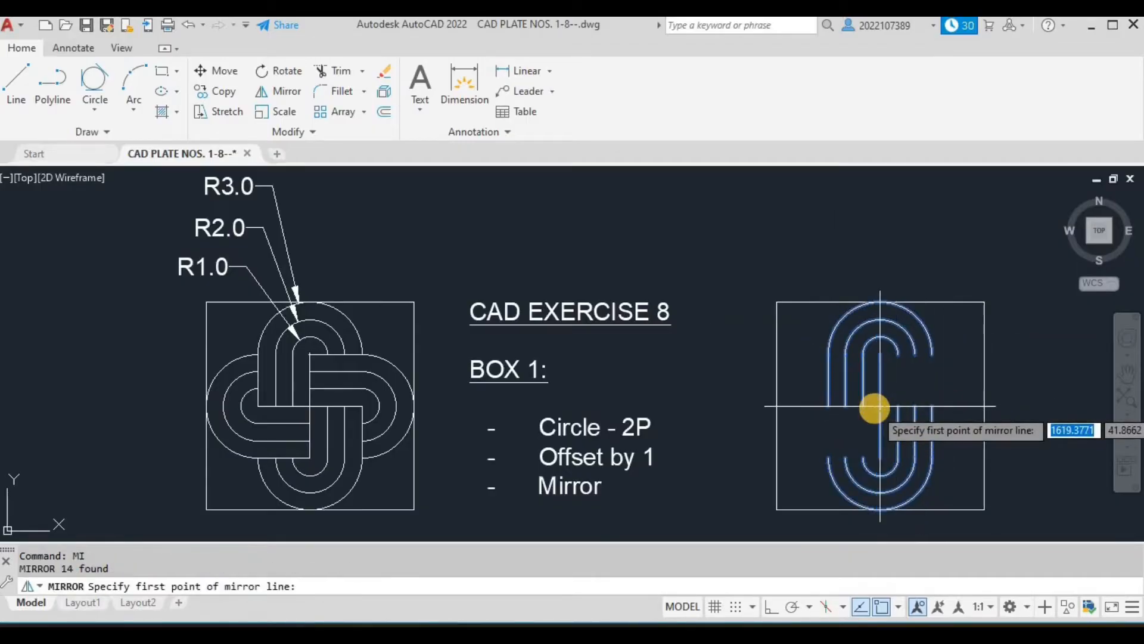
{"action": "left_click", "coordinate": [878, 406]}
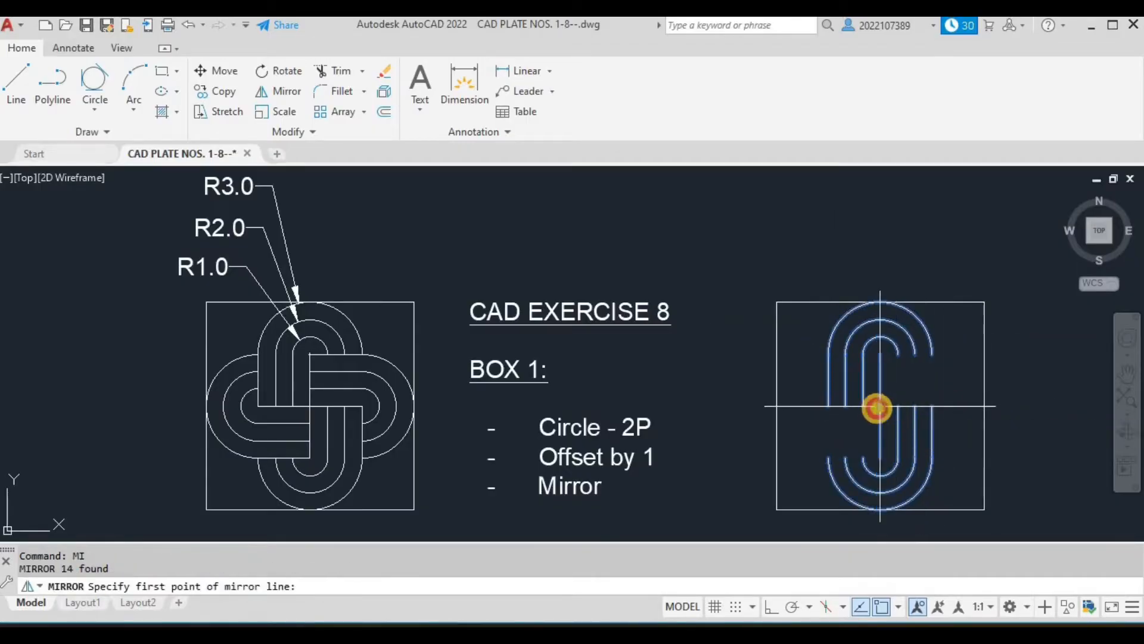
{"action": "left_click", "coordinate": [983, 507]}
{"action": "left_click", "coordinate": [1021, 569]}
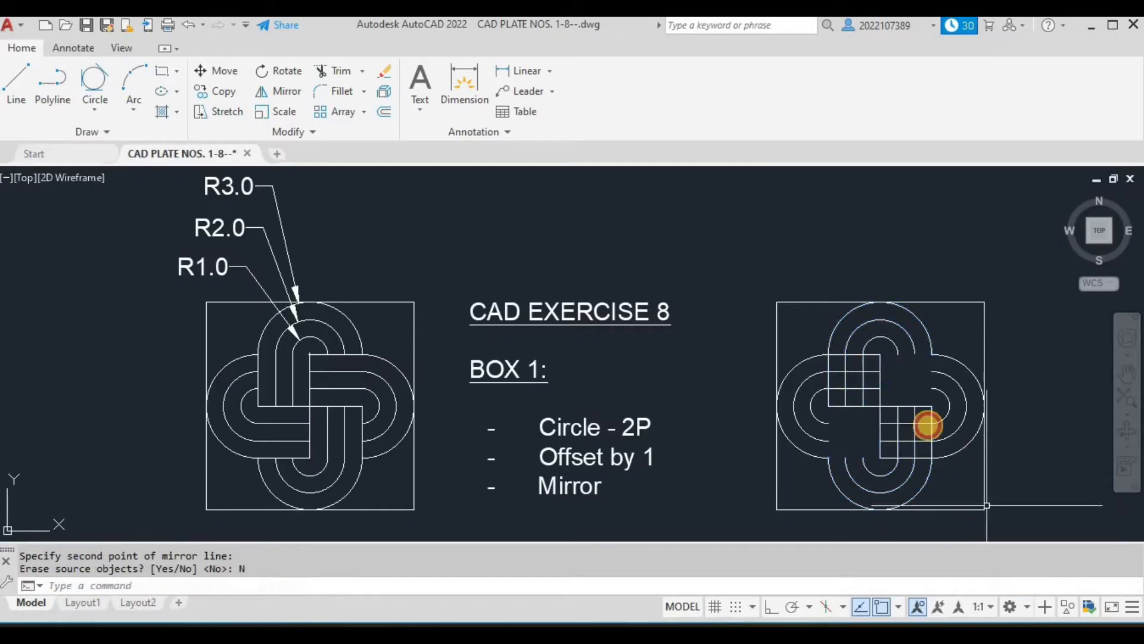
{"action": "scroll", "coordinate": [879, 365], "scroll_direction": "up", "scroll_amount": 2}
{"action": "middle_click_drag", "start_coordinate": [879, 366], "coordinate": [771, 284]}
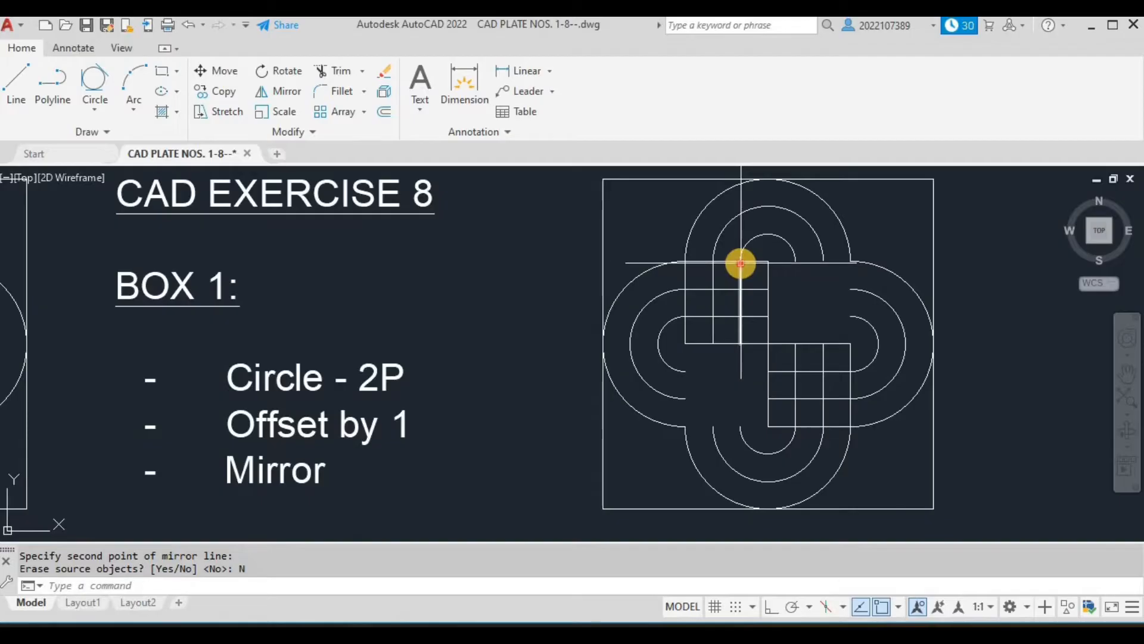
- Move the four upper-left horizontal lines 3 units right, so the lowest one starts at the figure's center
{"action": "left_click", "coordinate": [741, 262]}
{"action": "left_click", "coordinate": [738, 292]}
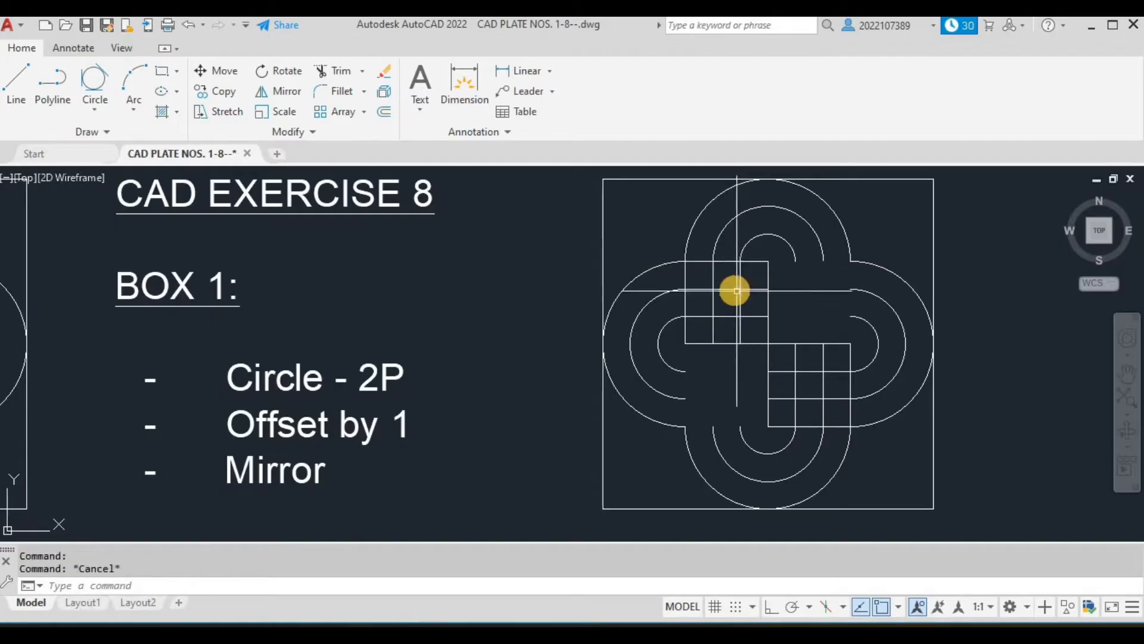
{"action": "left_click", "coordinate": [727, 261]}
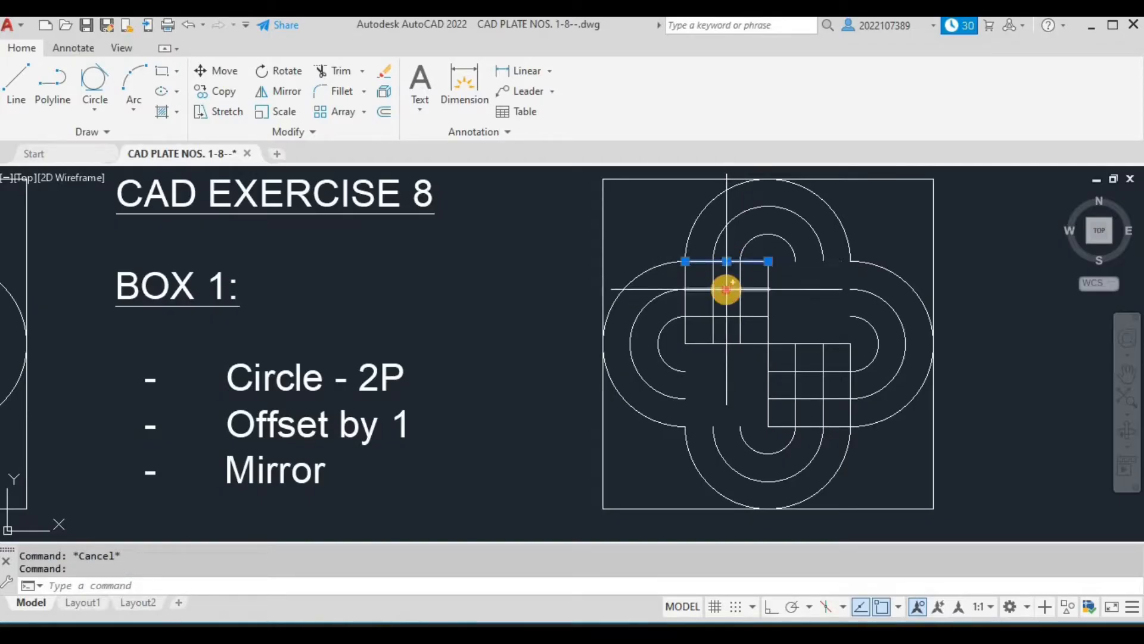
{"action": "left_click", "coordinate": [727, 289]}
{"action": "left_click", "coordinate": [726, 317]}
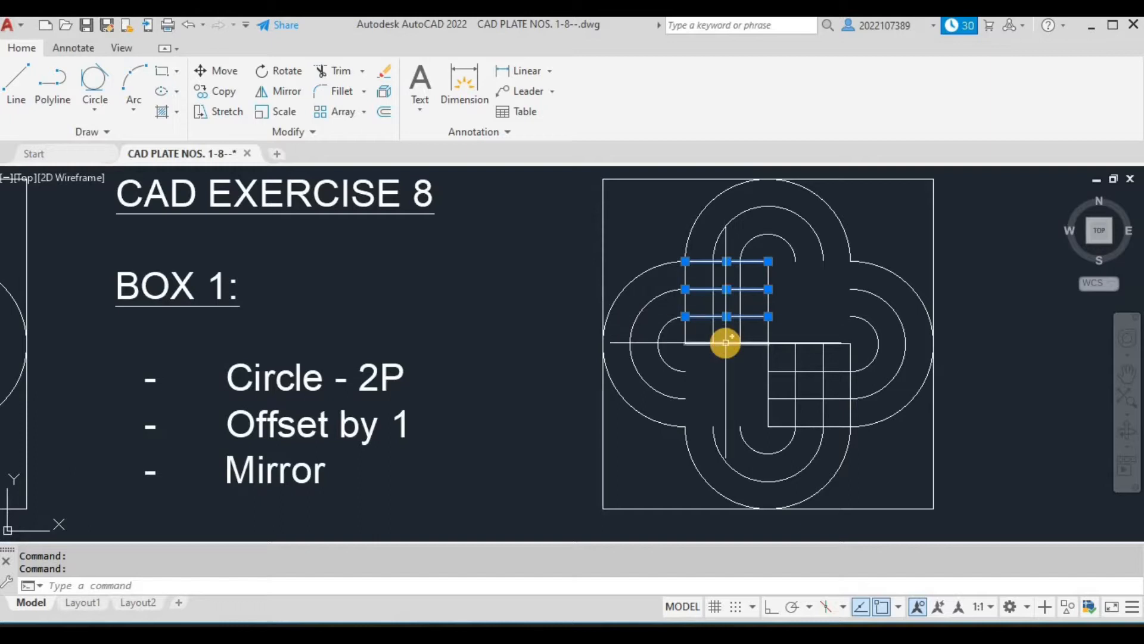
{"action": "left_click", "coordinate": [726, 343]}
{"action": "type", "text": "M"}
{"action": "key", "text": "Return"}
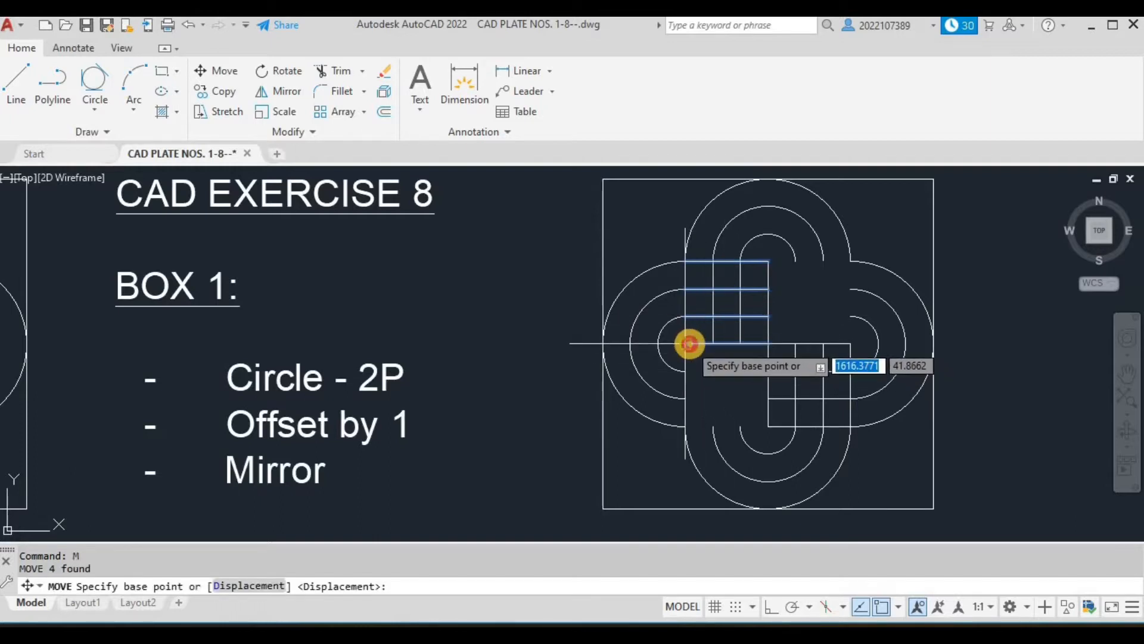
{"action": "left_click", "coordinate": [685, 343]}
{"action": "left_click", "coordinate": [770, 344]}
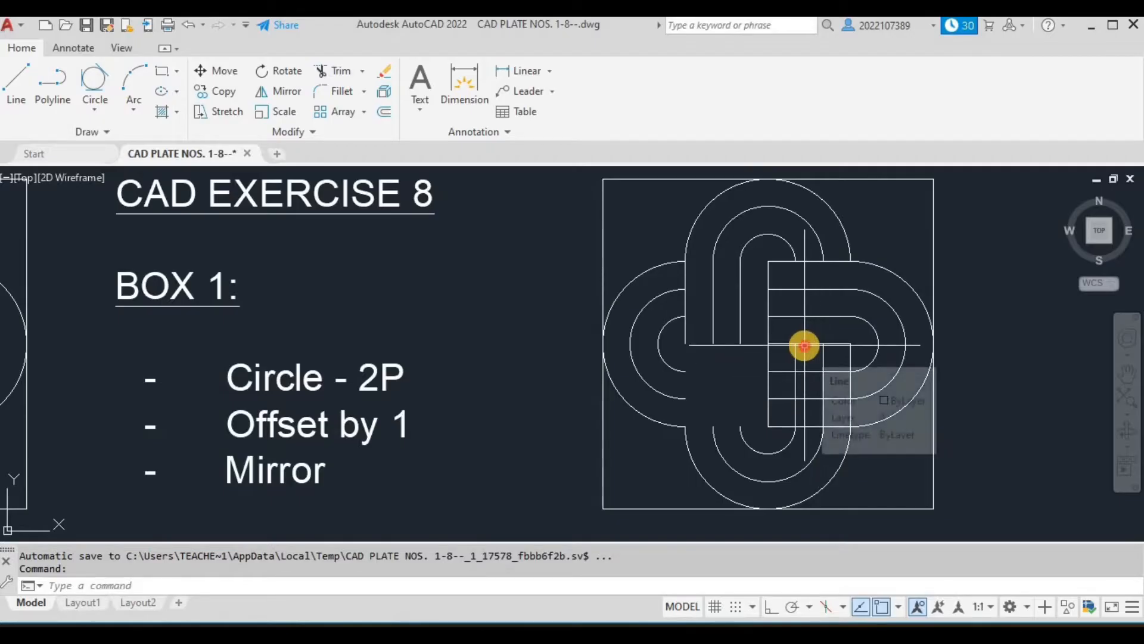
- Move the first, third and fourth horizontal lines of the lower-right grid 3 units left, so their right ends align with the figure's center
{"action": "left_click", "coordinate": [803, 344]}
{"action": "left_click", "coordinate": [802, 375]}
{"action": "left_click", "coordinate": [802, 371]}
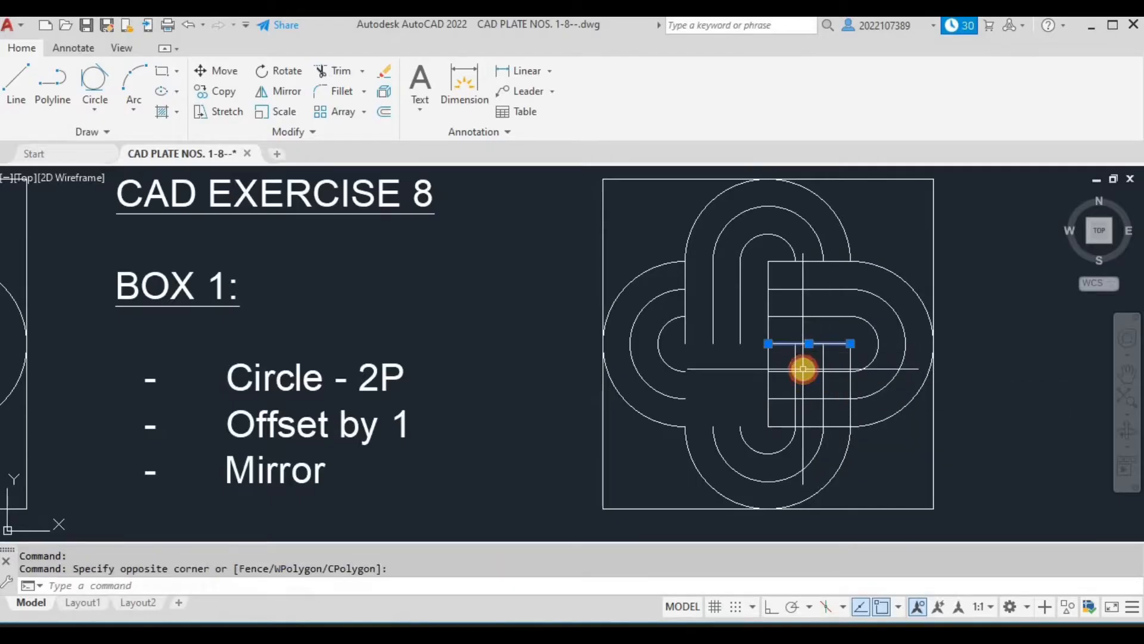
{"action": "left_click", "coordinate": [818, 398]}
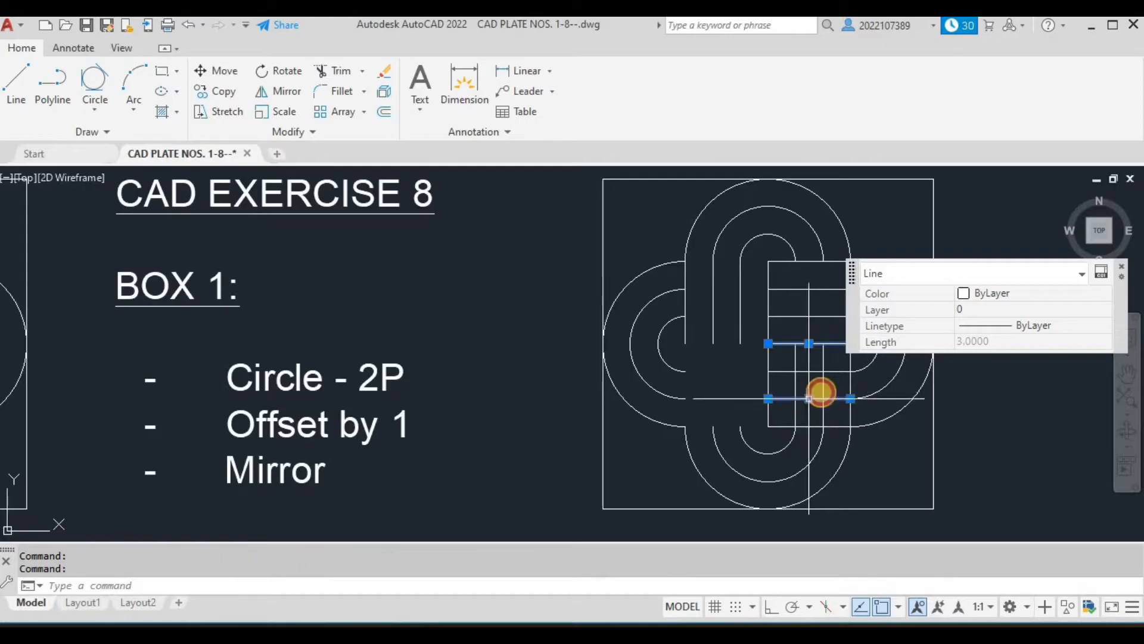
{"action": "left_click", "coordinate": [1123, 271]}
{"action": "left_click", "coordinate": [831, 427]}
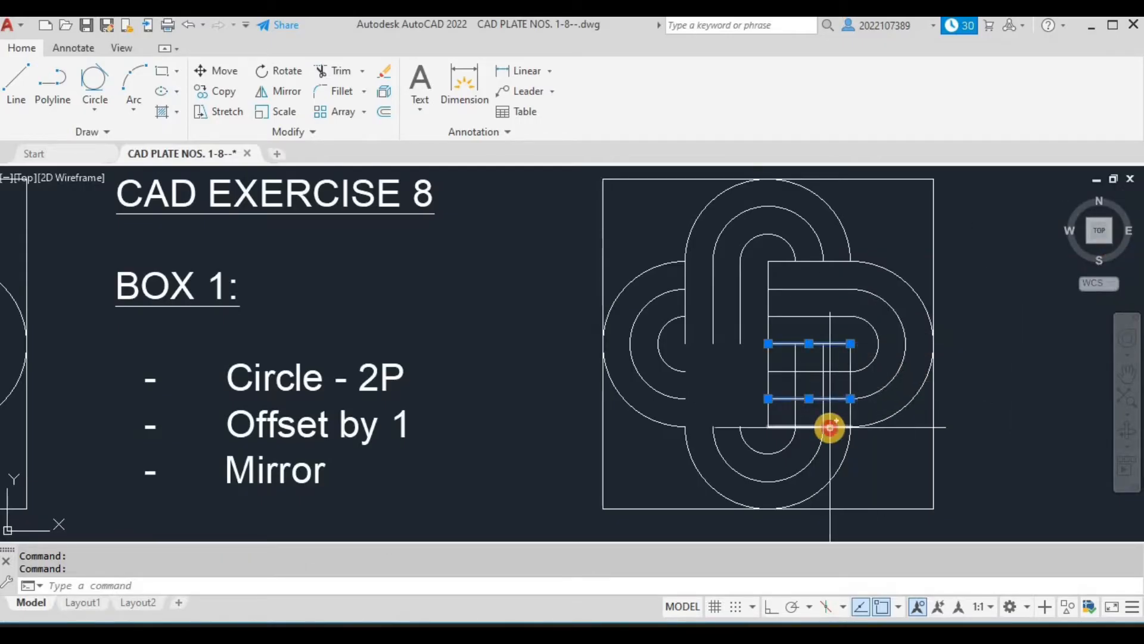
{"action": "mouse_move", "coordinate": [850, 428]}
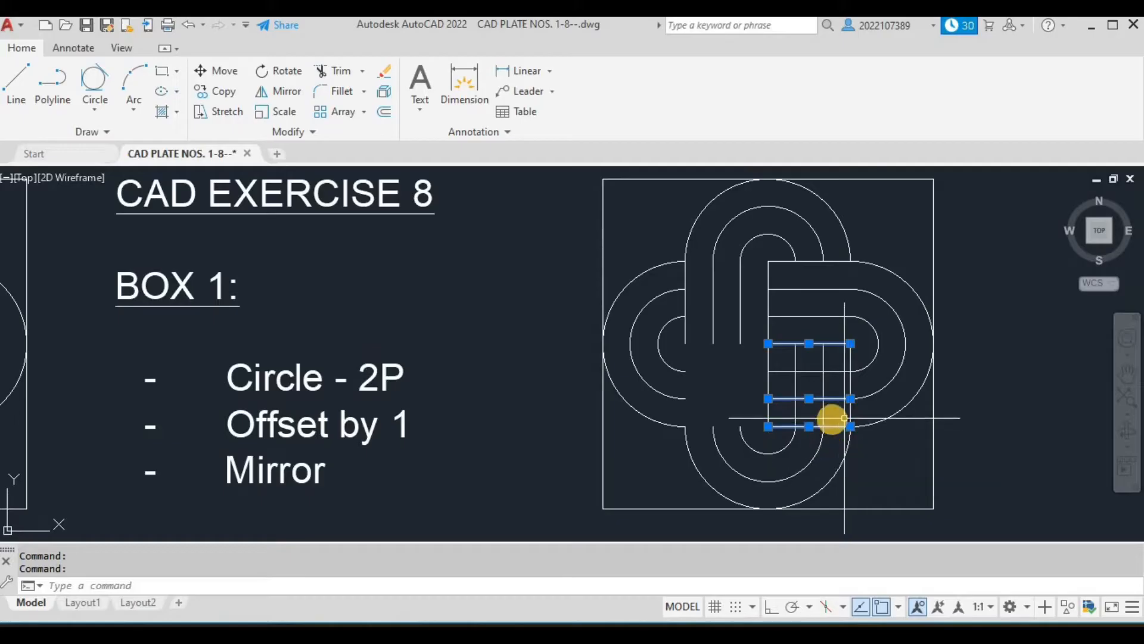
{"action": "type", "text": "m"}
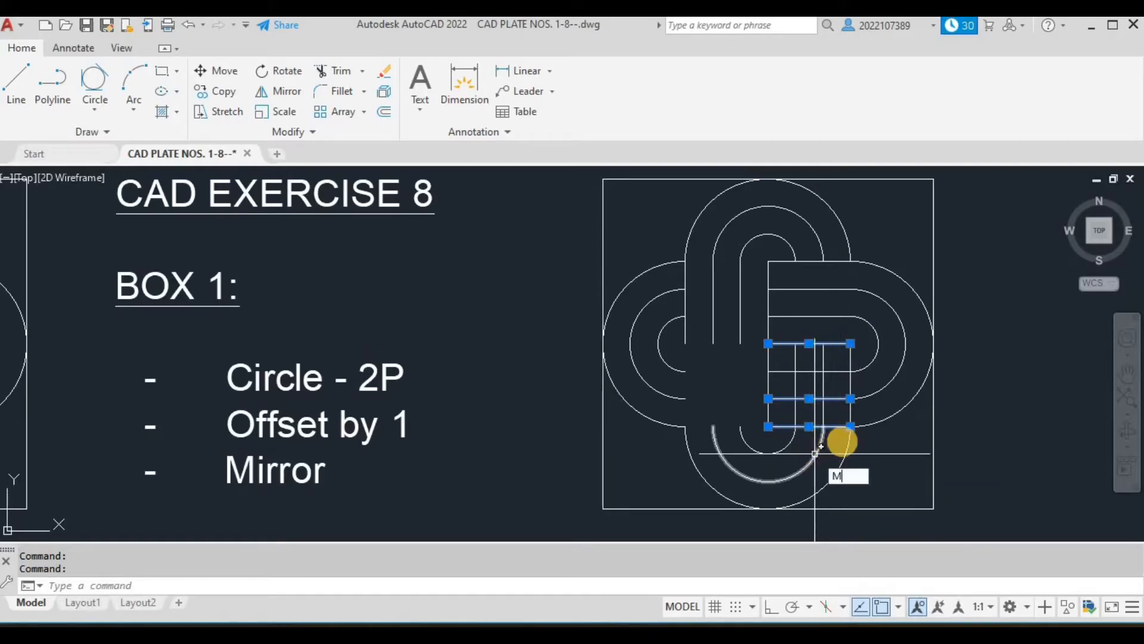
{"action": "key", "text": "Return"}
{"action": "left_click", "coordinate": [851, 426]}
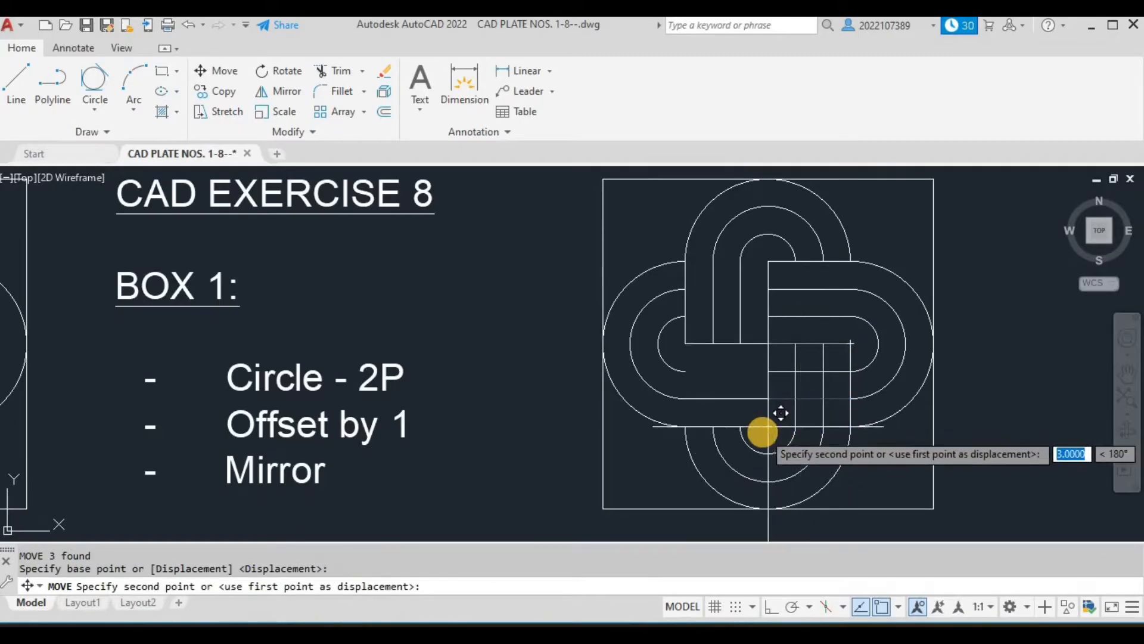
{"action": "left_click", "coordinate": [762, 432]}
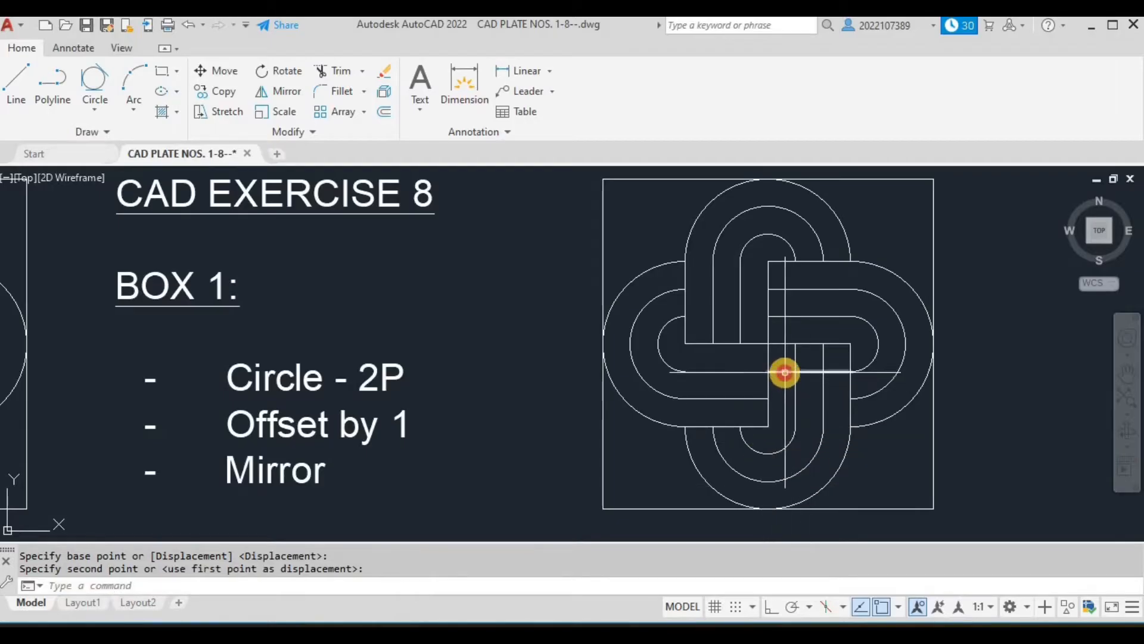
- Move the remaining horizontal line of the lower-right grid 3 units left to complete the Box 1 knot
{"action": "left_click", "coordinate": [784, 372]}
{"action": "type", "text": "m"}
{"action": "key", "text": "Return"}
{"action": "left_click", "coordinate": [851, 372]}
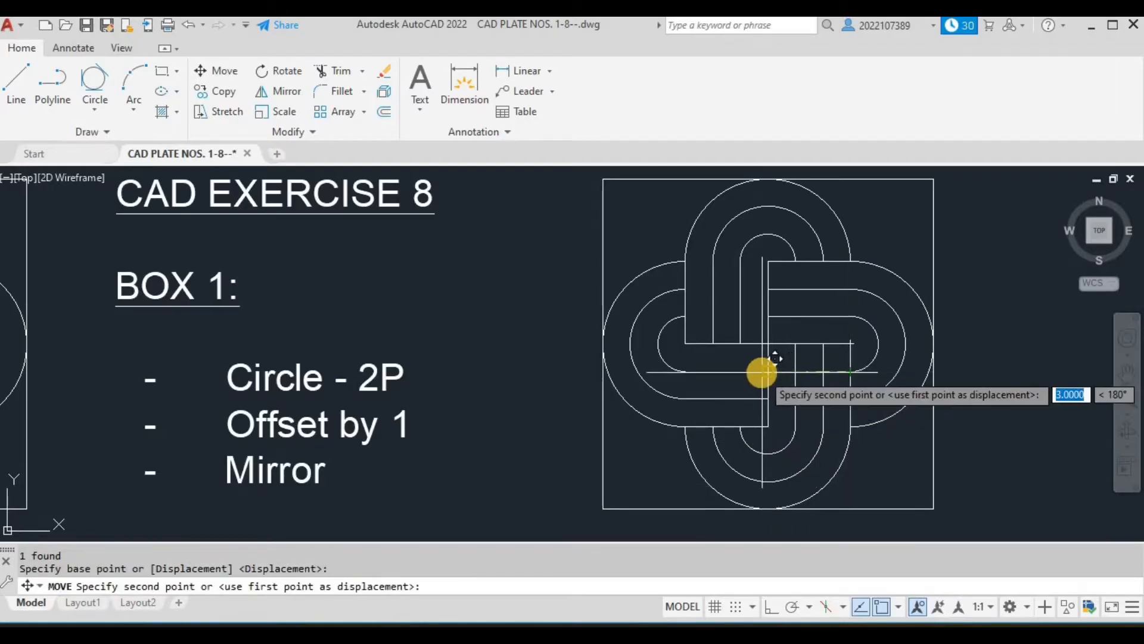
{"action": "key", "text": "Escape"}
{"action": "scroll", "coordinate": [869, 415], "scroll_direction": "down", "scroll_amount": 2}
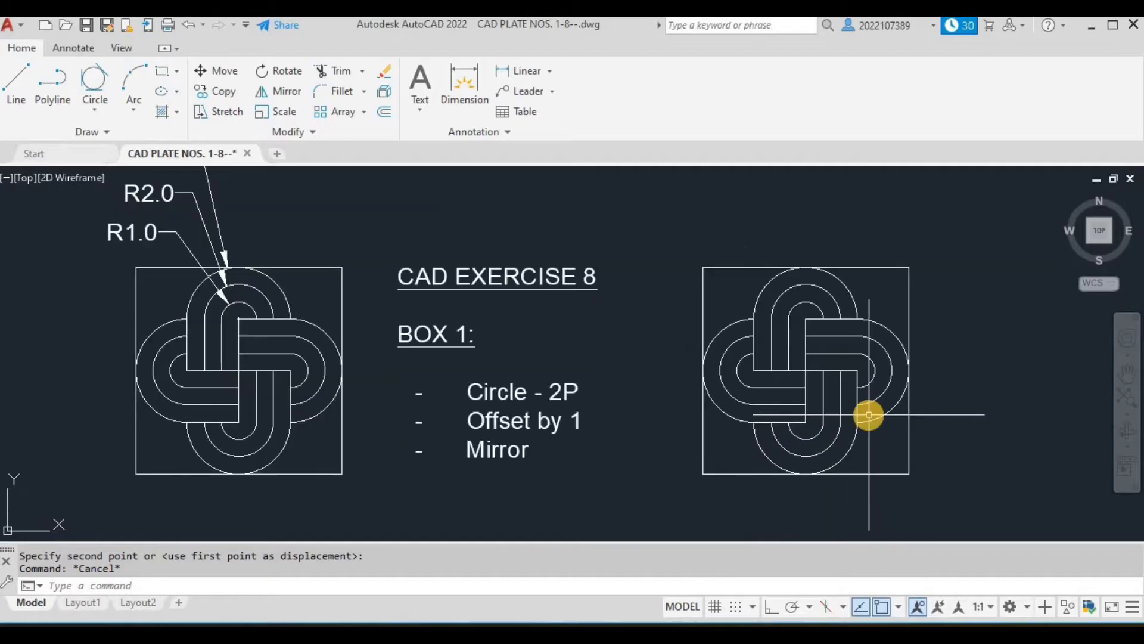
{"action": "mouse_move", "coordinate": [869, 415]}
{"action": "middle_mouse_down"}
{"action": "mouse_move", "coordinate": [899, 427]}
{"action": "mouse_move", "coordinate": [902, 462]}
{"action": "mouse_move", "coordinate": [893, 442]}
{"action": "middle_mouse_up"}
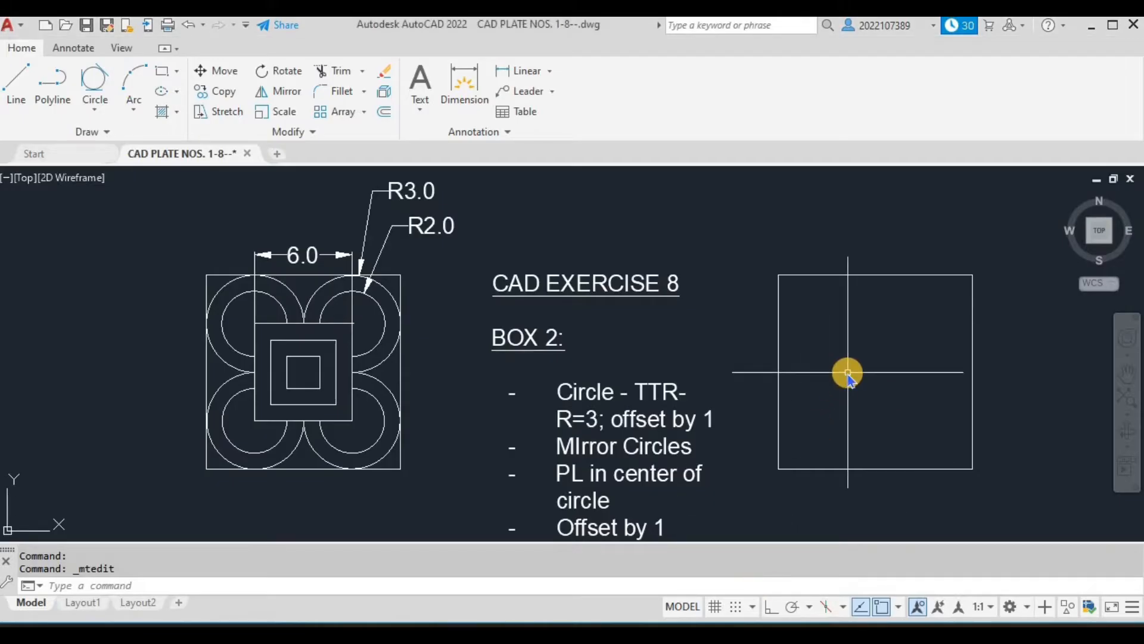
- Draw a radius 3 circle with the Ttr option, tangent to the left and top sides of the empty Box 2 square
{"action": "type", "text": "c"}
{"action": "key", "text": "Return"}
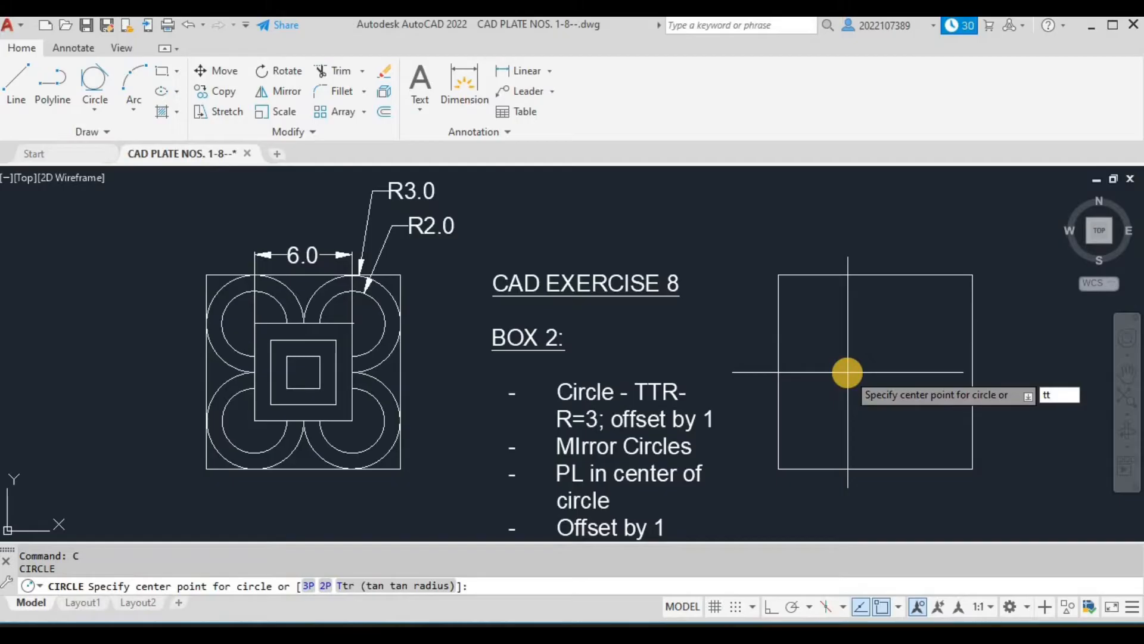
{"action": "key", "text": "Return"}
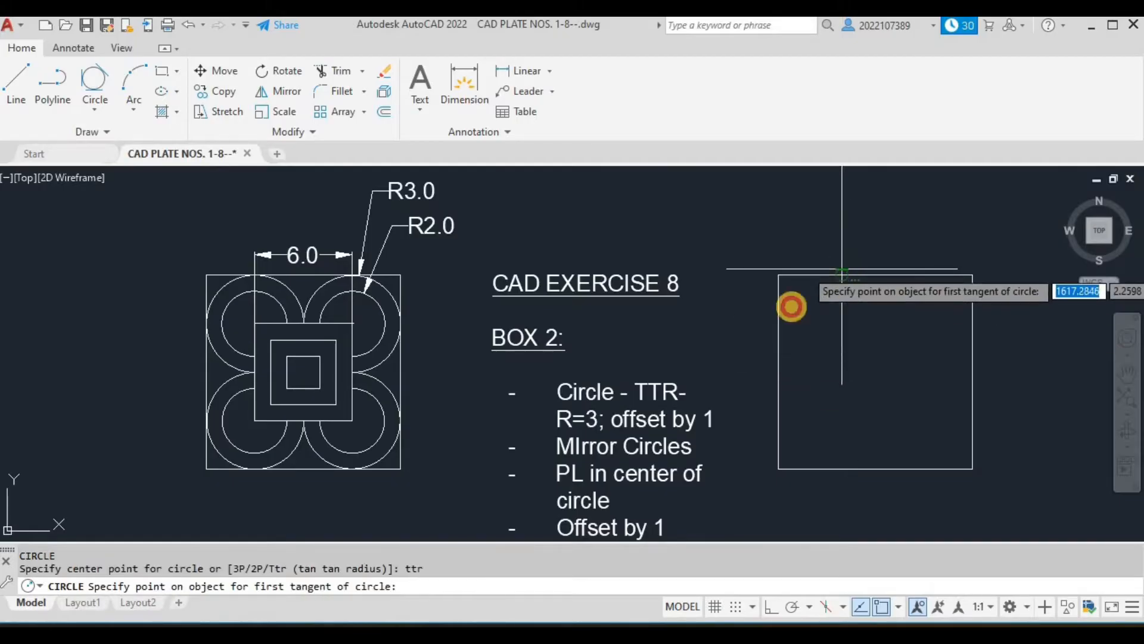
{"action": "left_click", "coordinate": [781, 305]}
{"action": "left_click", "coordinate": [805, 275]}
{"action": "type", "text": "3"}
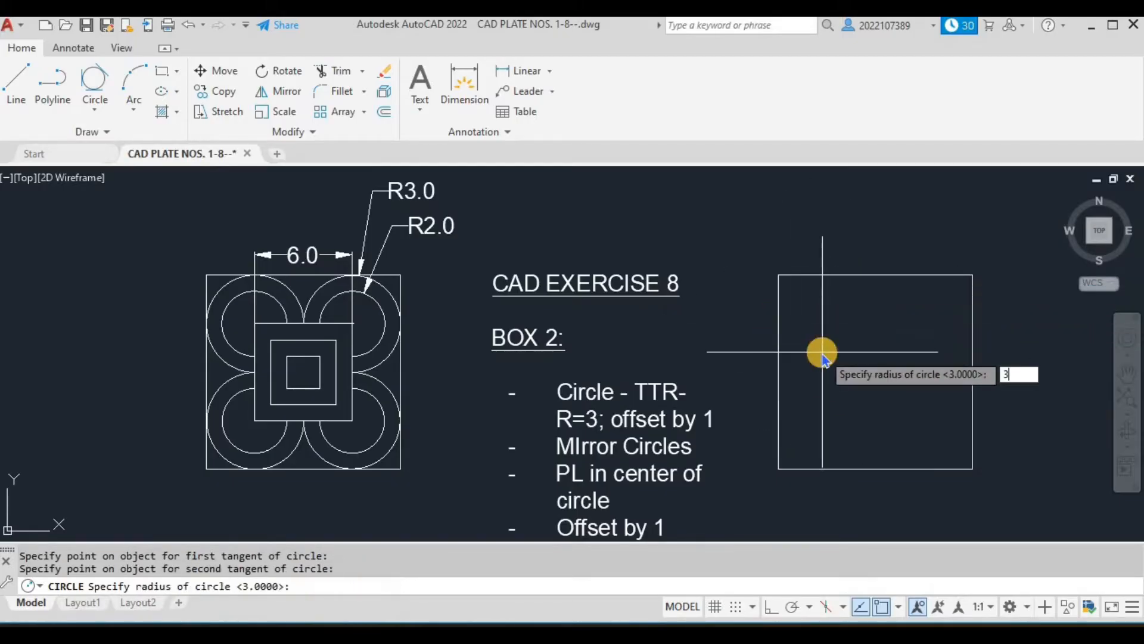
{"action": "key", "text": "Return"}
- Offset the circle inward by 1
{"action": "left_click", "coordinate": [871, 395]}
{"action": "left_click", "coordinate": [846, 345]}
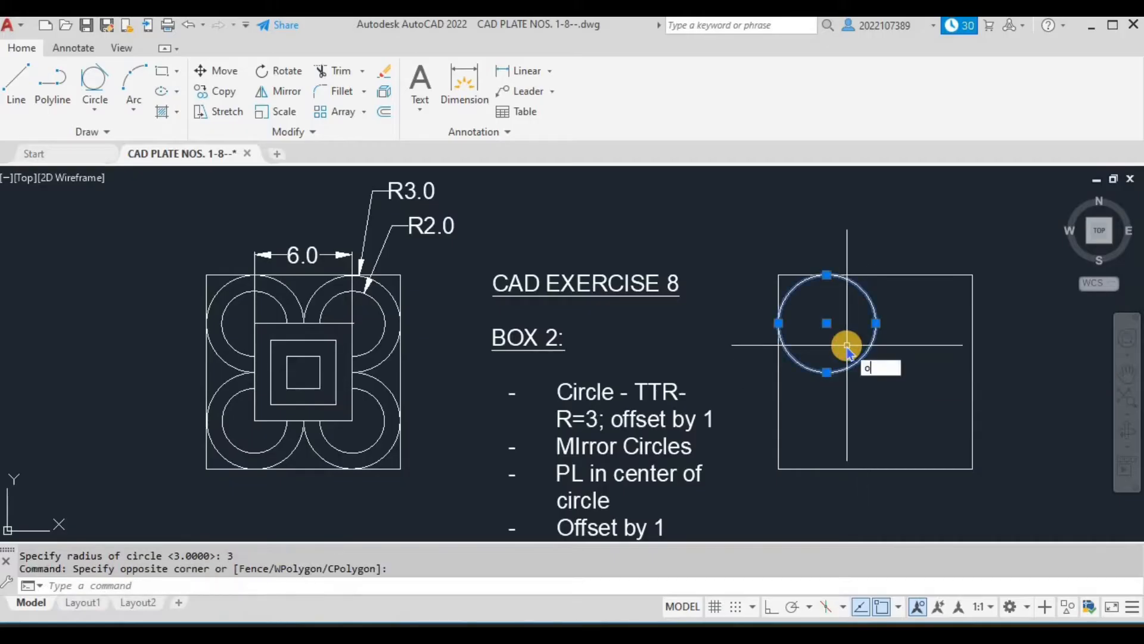
{"action": "key", "text": "Return"}
{"action": "type", "text": "1"}
{"action": "key", "text": "Return"}
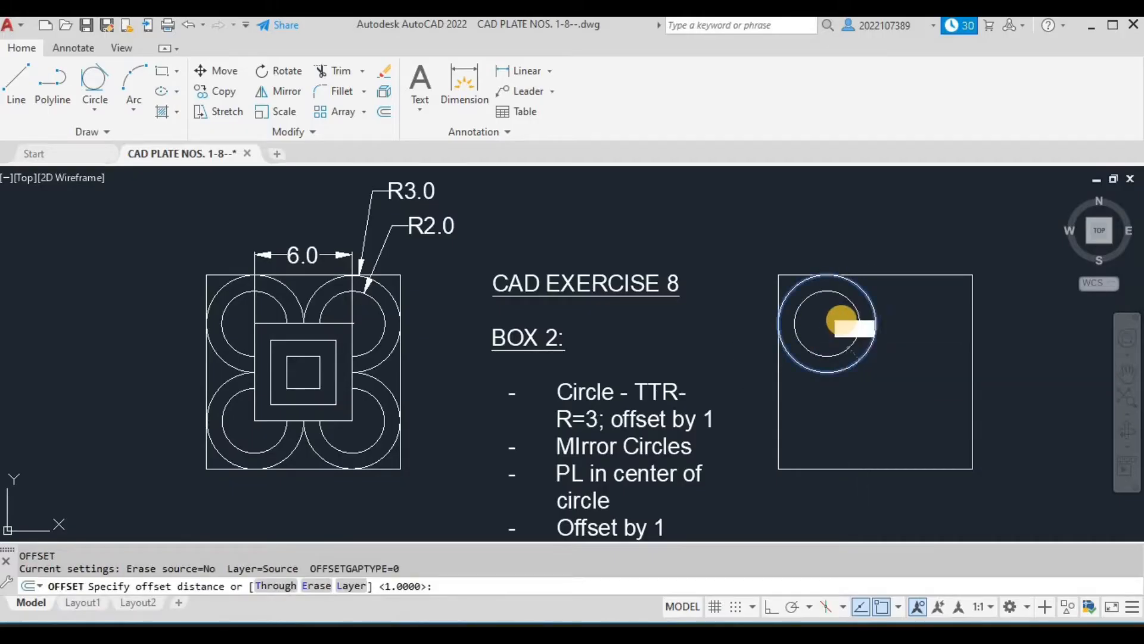
{"action": "left_click", "coordinate": [840, 371]}
{"action": "left_click", "coordinate": [840, 327]}
{"action": "key", "text": "Escape"}
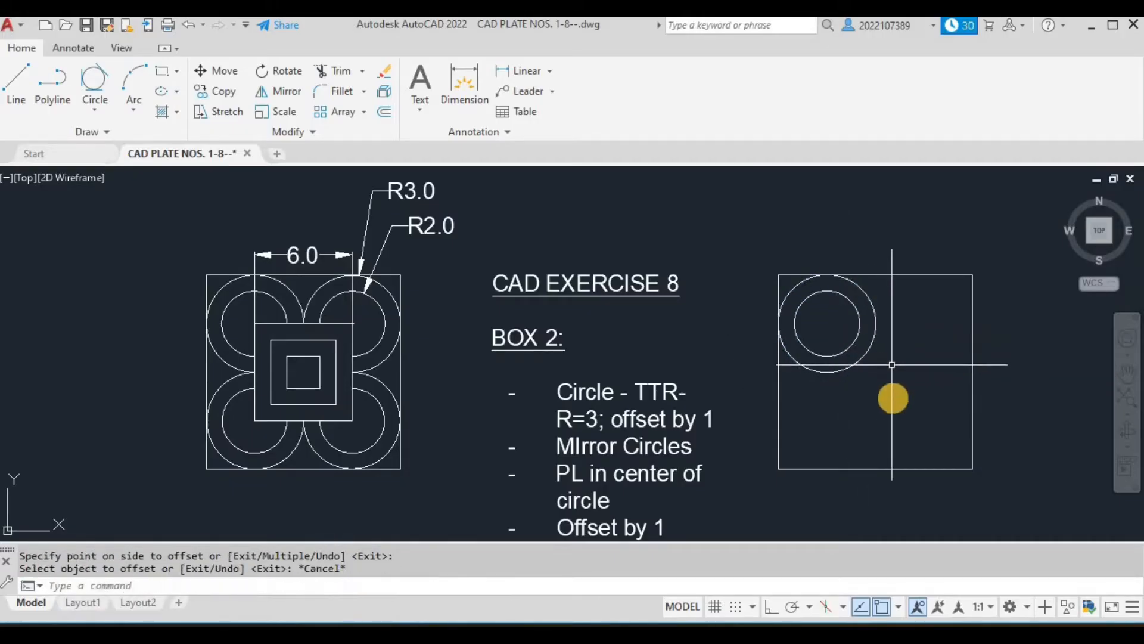
- Mirror both concentric circles about the box's vertical centerline, keeping the source objects
{"action": "left_click", "coordinate": [883, 385]}
{"action": "left_click", "coordinate": [836, 333]}
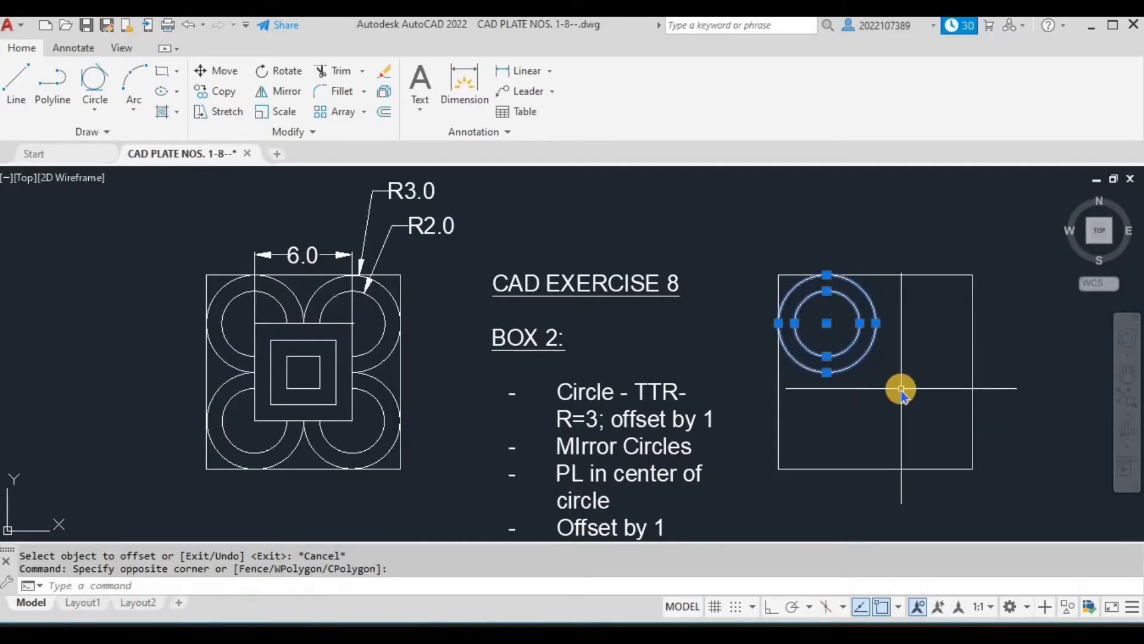
{"action": "type", "text": "mi"}
{"action": "key", "text": "Return"}
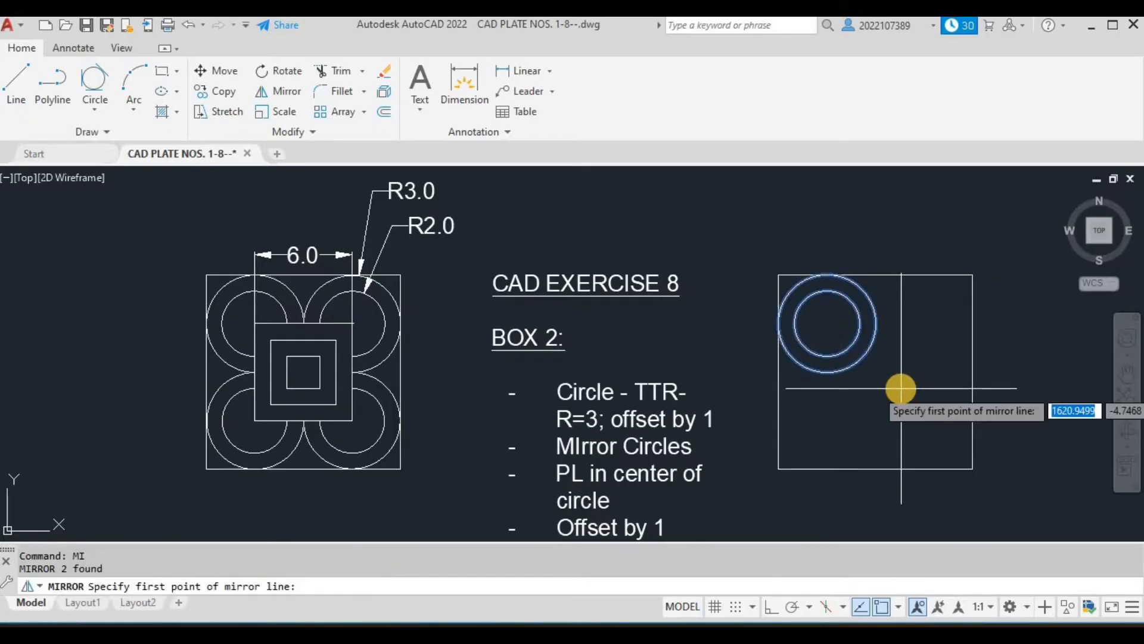
{"action": "left_click", "coordinate": [876, 323]}
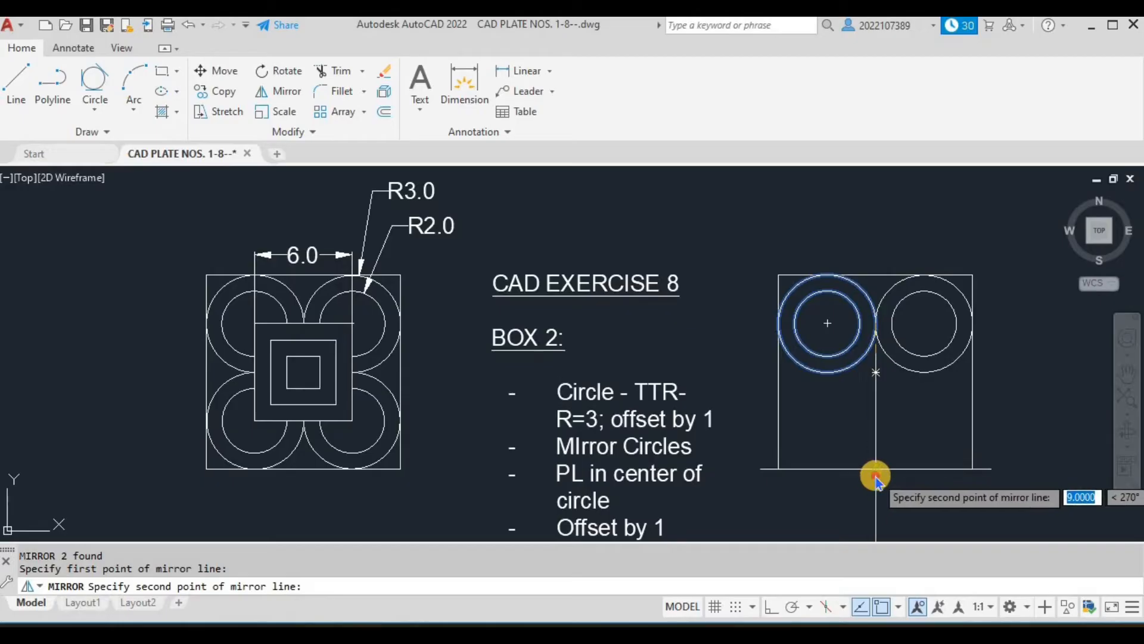
{"action": "left_click", "coordinate": [895, 515]}
{"action": "left_click", "coordinate": [906, 536]}
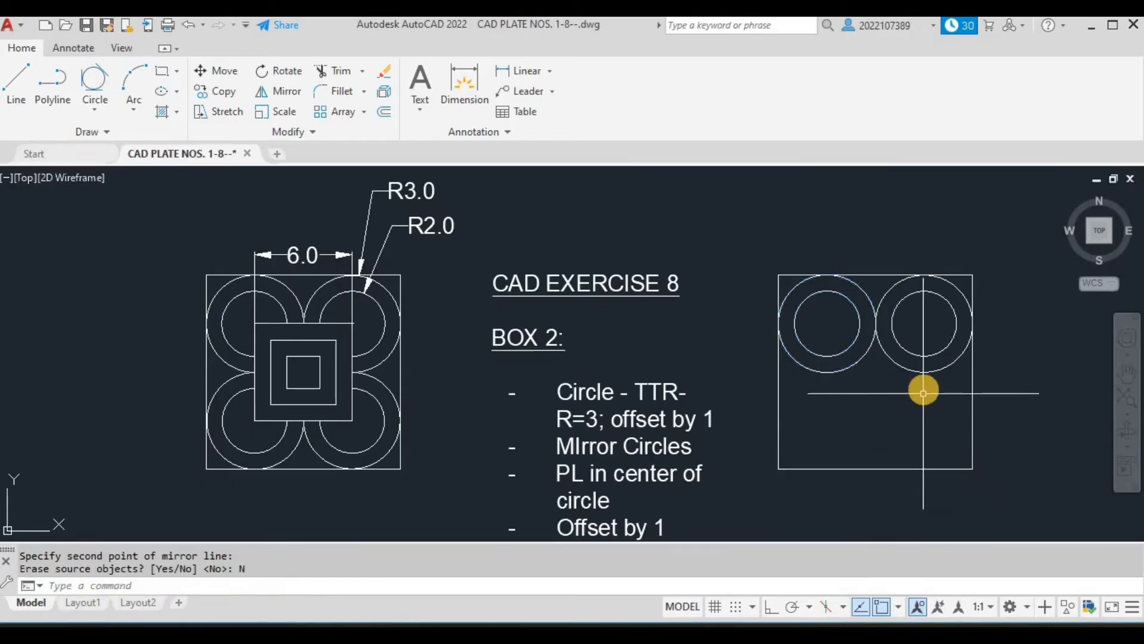
- Mirror the four upper circles about the box's horizontal centerline, keeping the source objects
{"action": "left_click", "coordinate": [923, 393]}
{"action": "left_click", "coordinate": [839, 328]}
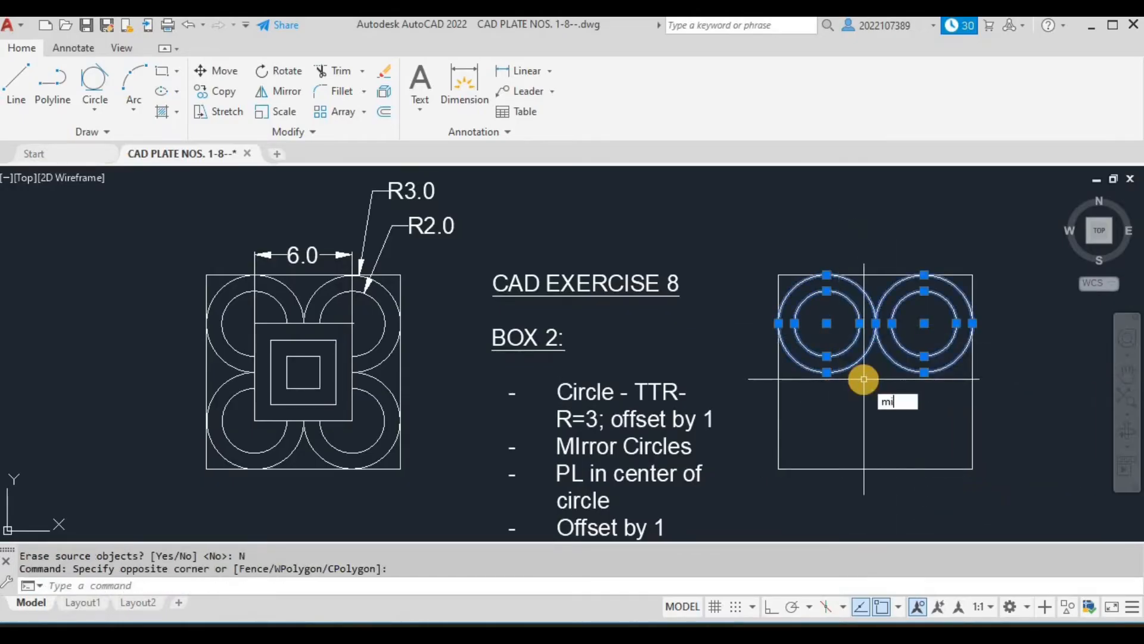
{"action": "key", "text": "Return"}
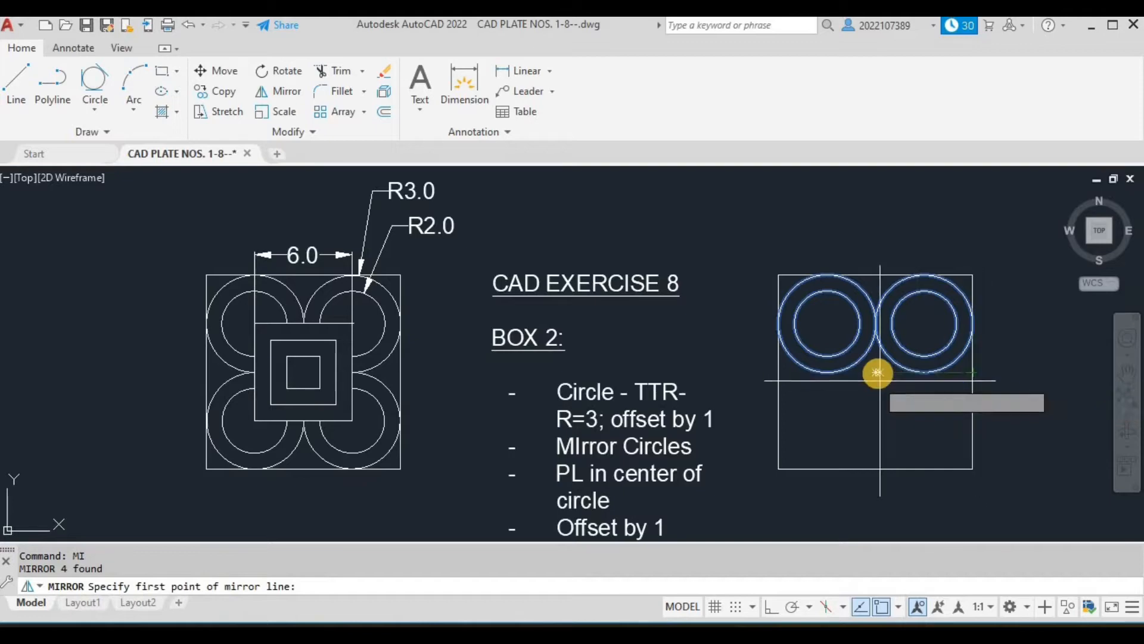
{"action": "left_click", "coordinate": [877, 373]}
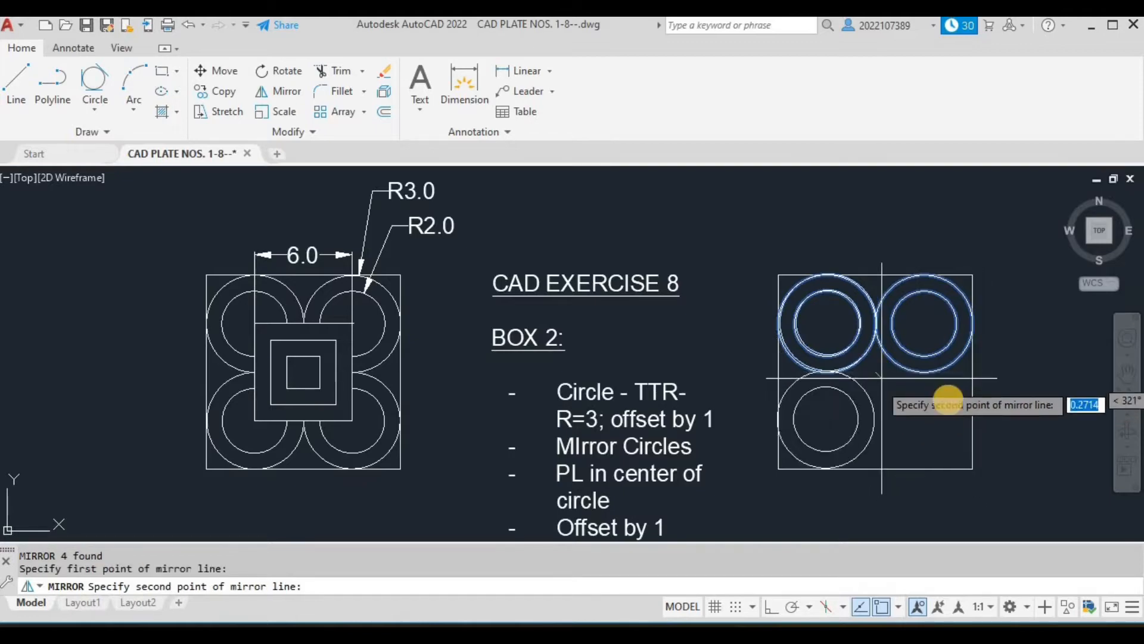
{"action": "left_click", "coordinate": [972, 373]}
{"action": "key", "text": "Return"}
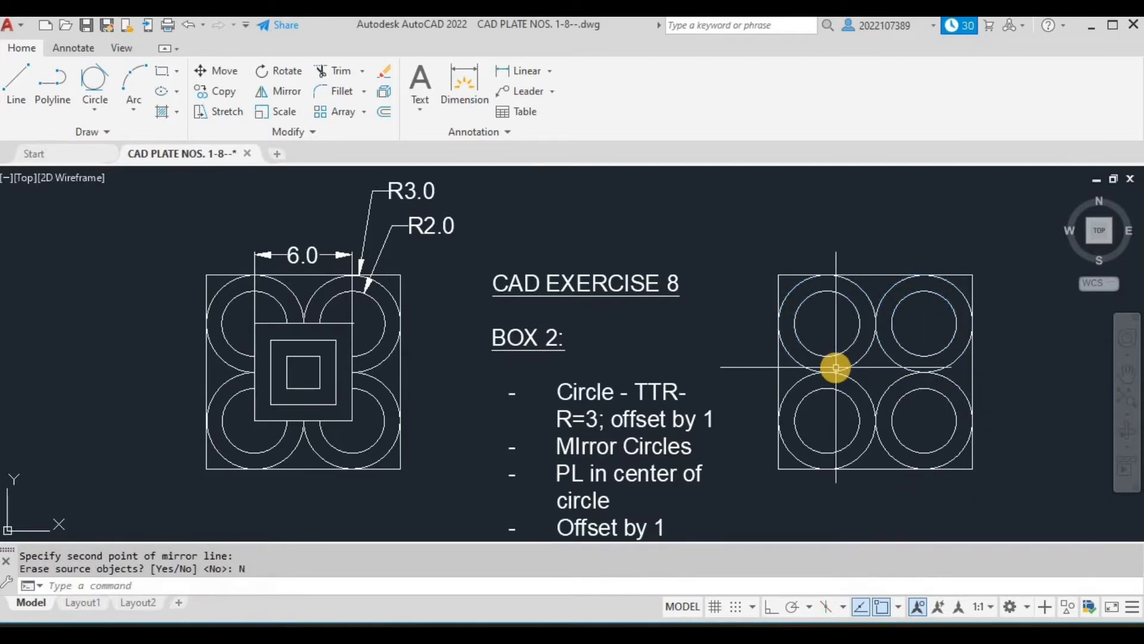
- Draw a square polyline through the centers of the four circle pairs, ending at its start point
{"action": "type", "text": "PL"}
{"action": "key", "text": "Return"}
{"action": "left_click", "coordinate": [827, 323]}
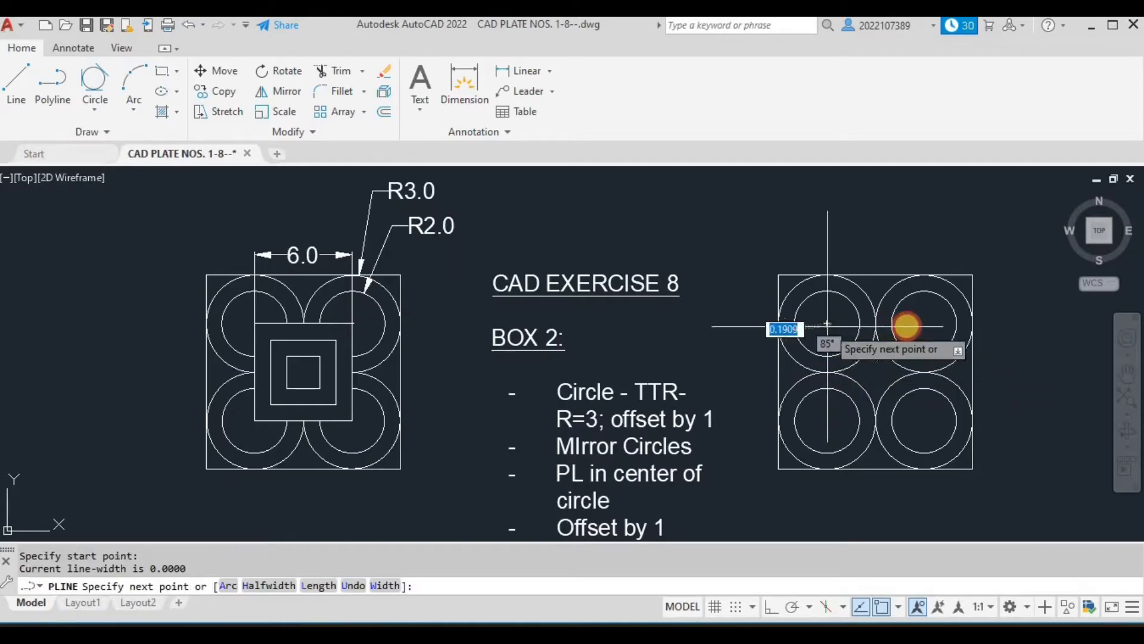
{"action": "left_click", "coordinate": [923, 324]}
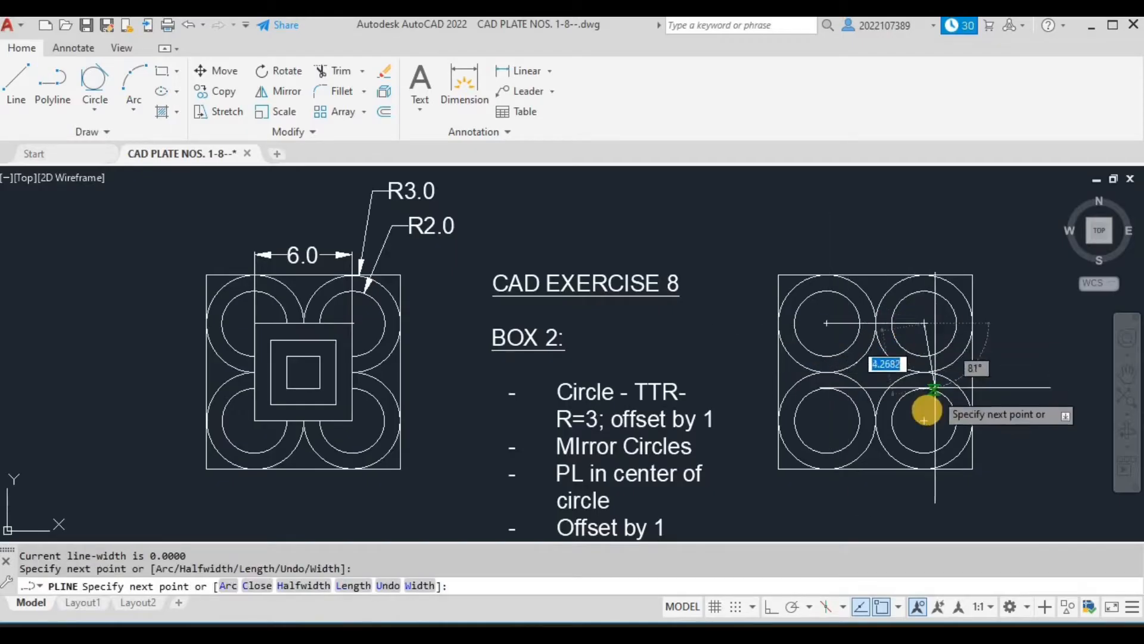
{"action": "left_click", "coordinate": [924, 421]}
{"action": "left_click", "coordinate": [827, 421]}
{"action": "left_click", "coordinate": [828, 323]}
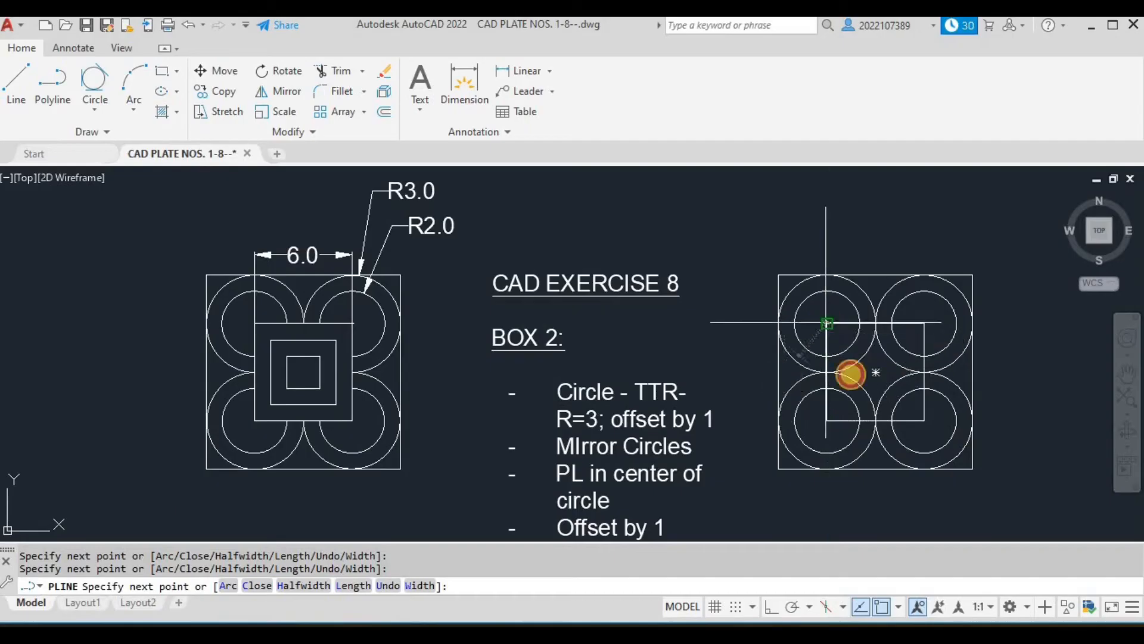
{"action": "key", "text": "Escape"}
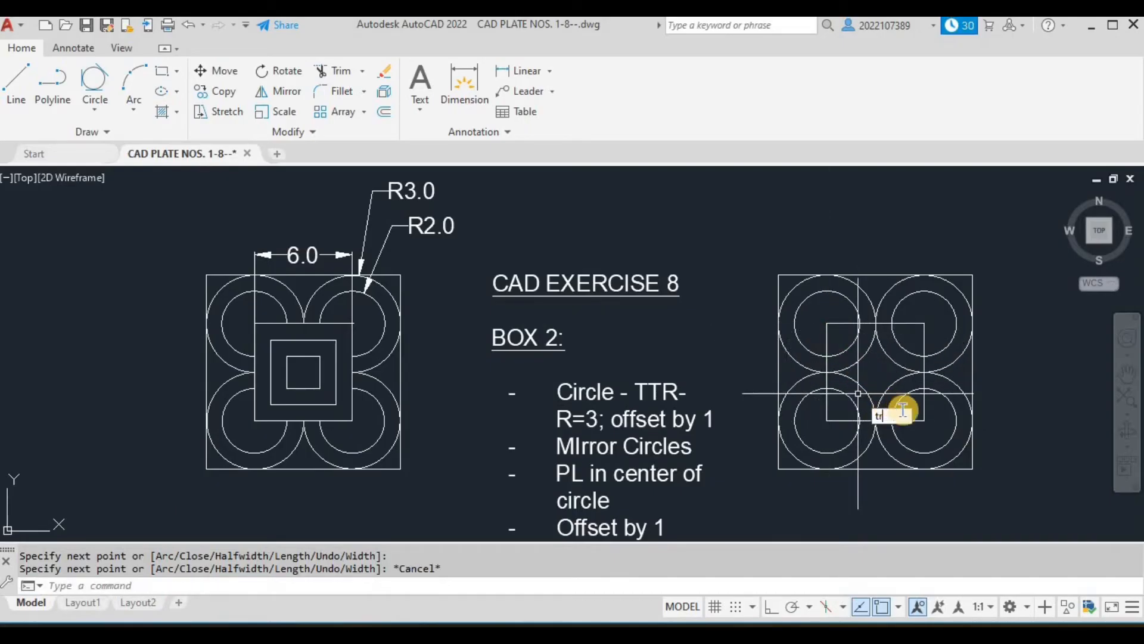
- Trim away the circle portions that lie inside the center square of Box 2
{"action": "key", "text": "Return"}
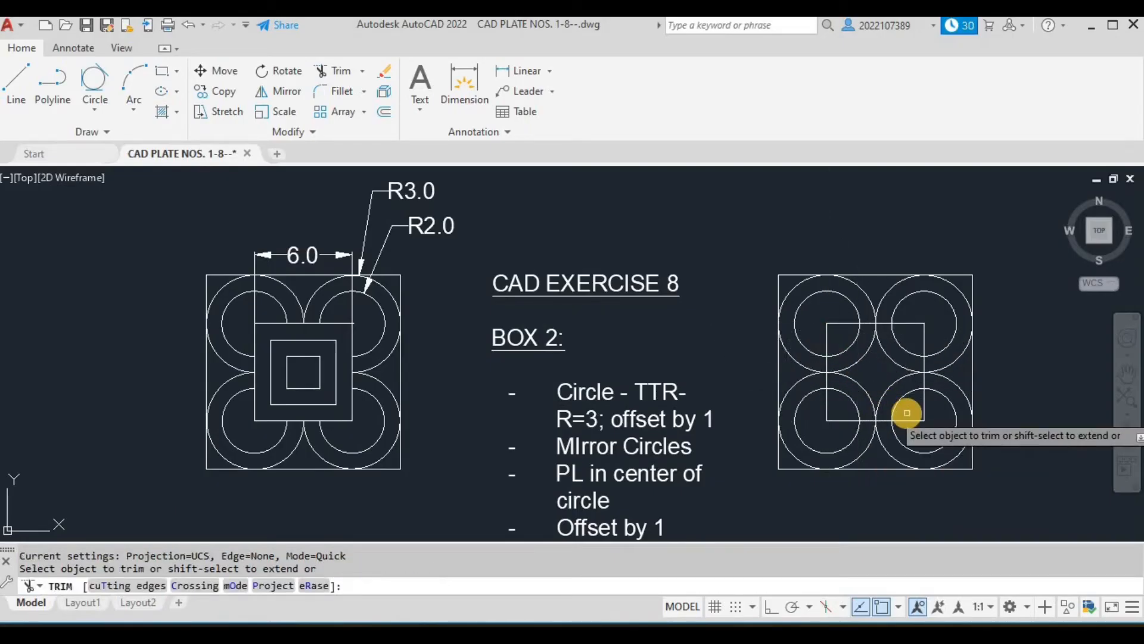
{"action": "left_click", "coordinate": [907, 413]}
{"action": "key", "text": "Return"}
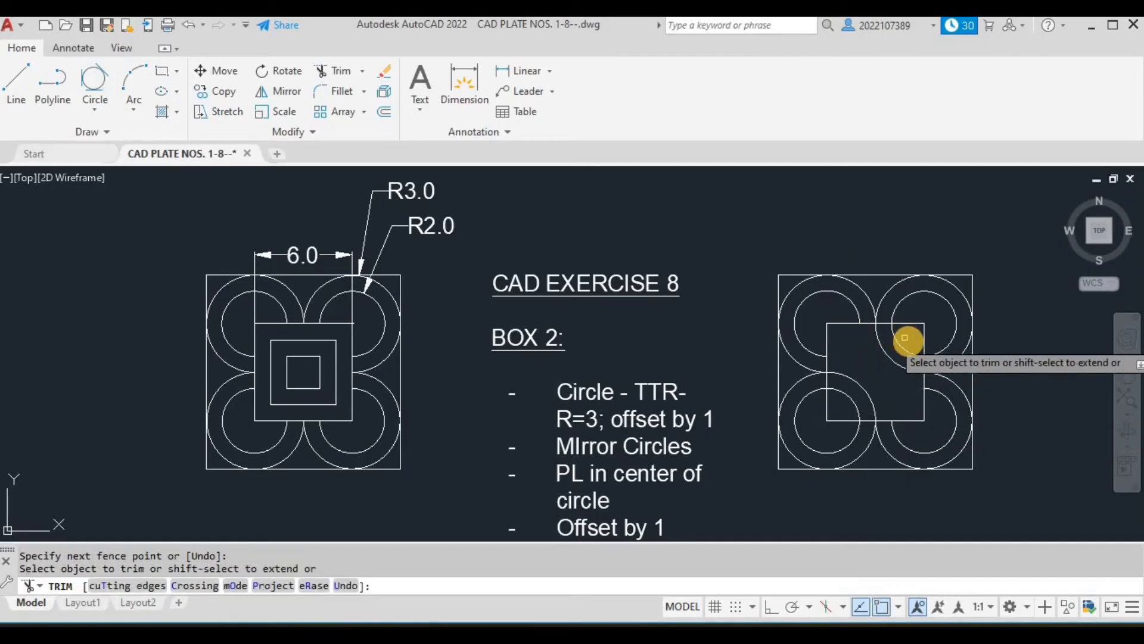
{"action": "left_click", "coordinate": [908, 341]}
{"action": "left_click", "coordinate": [864, 396]}
{"action": "key", "text": "Return"}
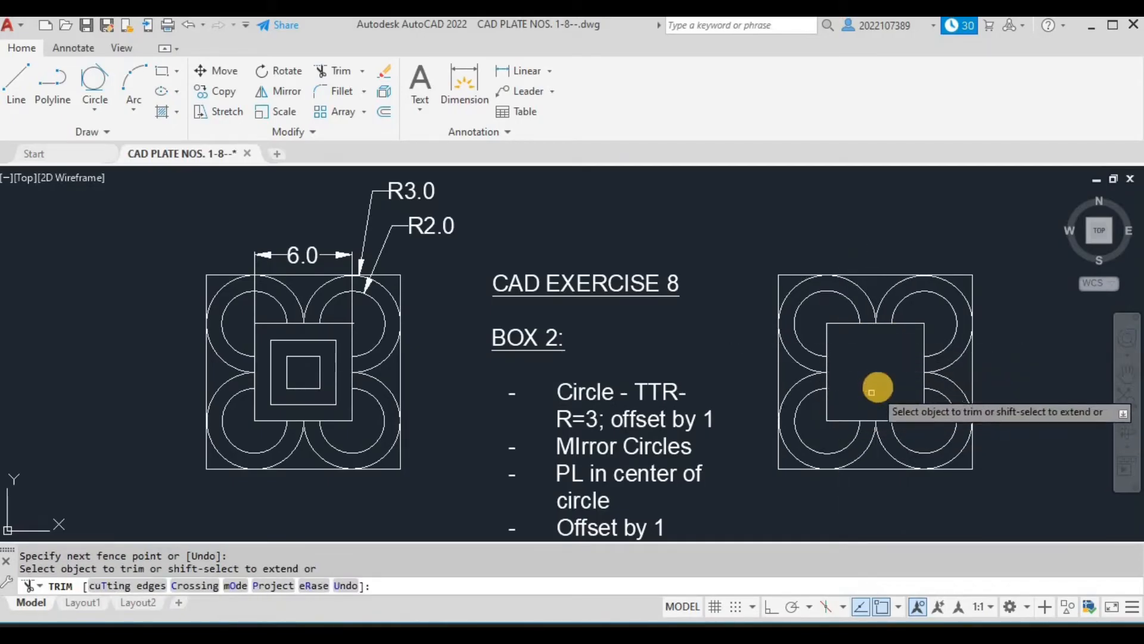
{"action": "key", "text": "Escape"}
{"action": "left_click", "coordinate": [881, 323]}
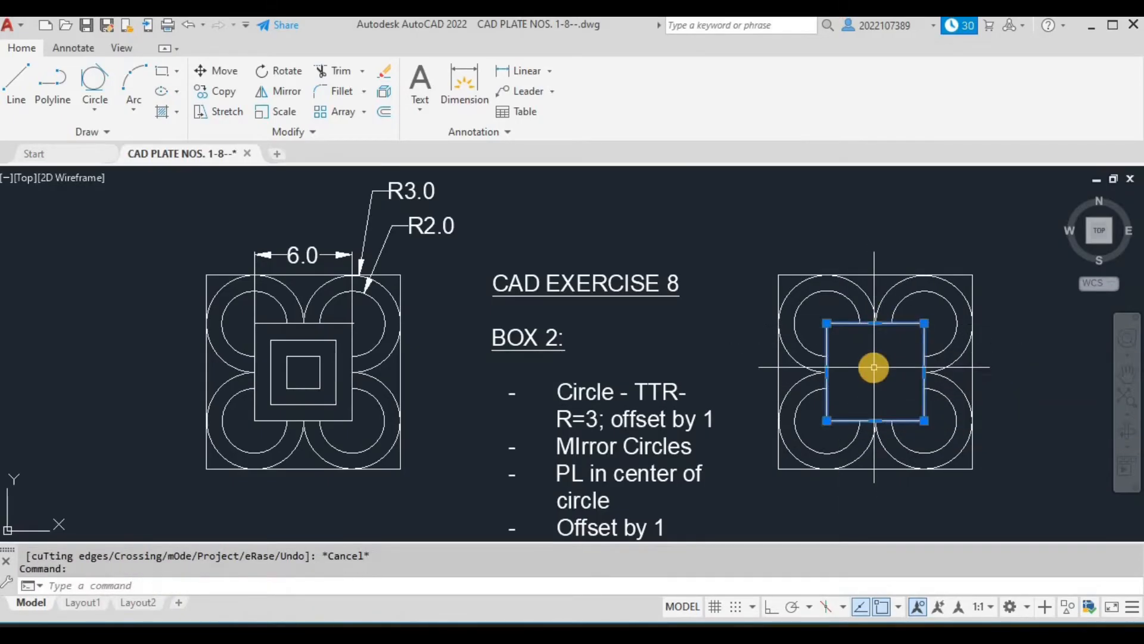
{"action": "key", "text": "Return"}
{"action": "type", "text": "q"}
{"action": "key", "text": "Return"}
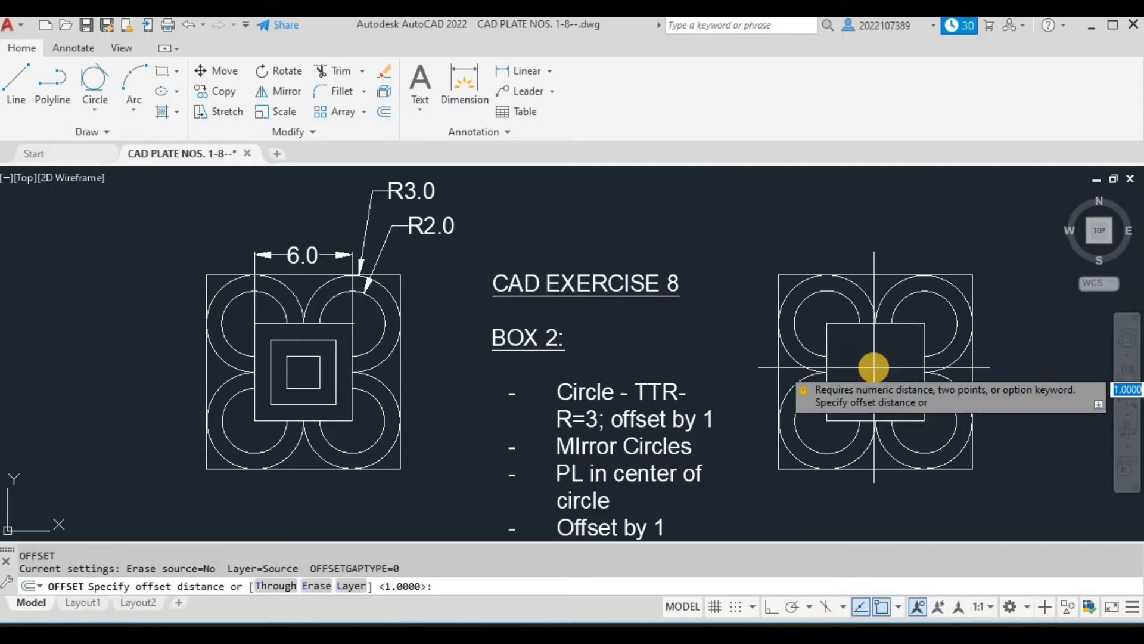
{"action": "key", "text": "Escape"}
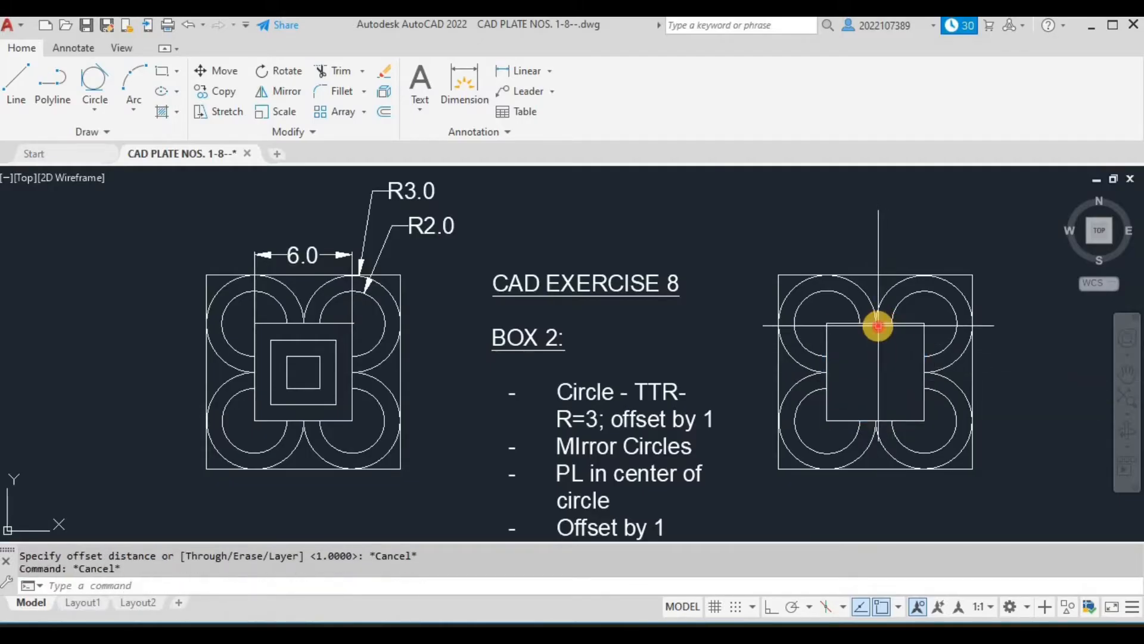
- Offset the center square inward by 1, and offset the resulting square inward by 1 again
{"action": "left_click", "coordinate": [876, 323]}
{"action": "mouse_move", "coordinate": [876, 323]}
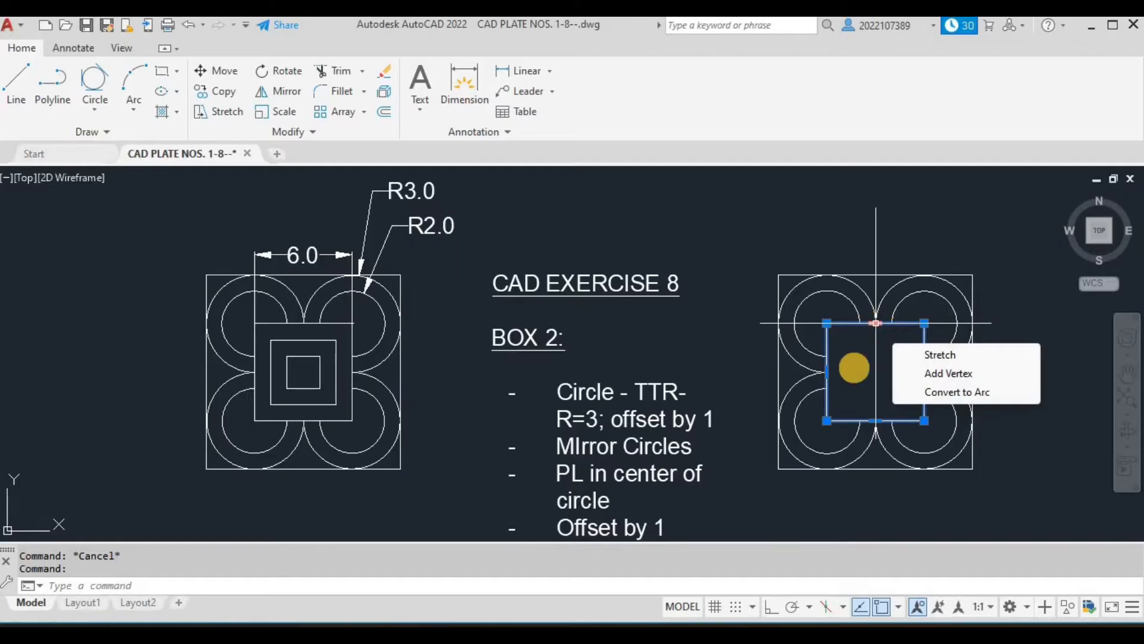
{"action": "type", "text": "o"}
{"action": "key", "text": "Return"}
{"action": "type", "text": "1"}
{"action": "key", "text": "Return"}
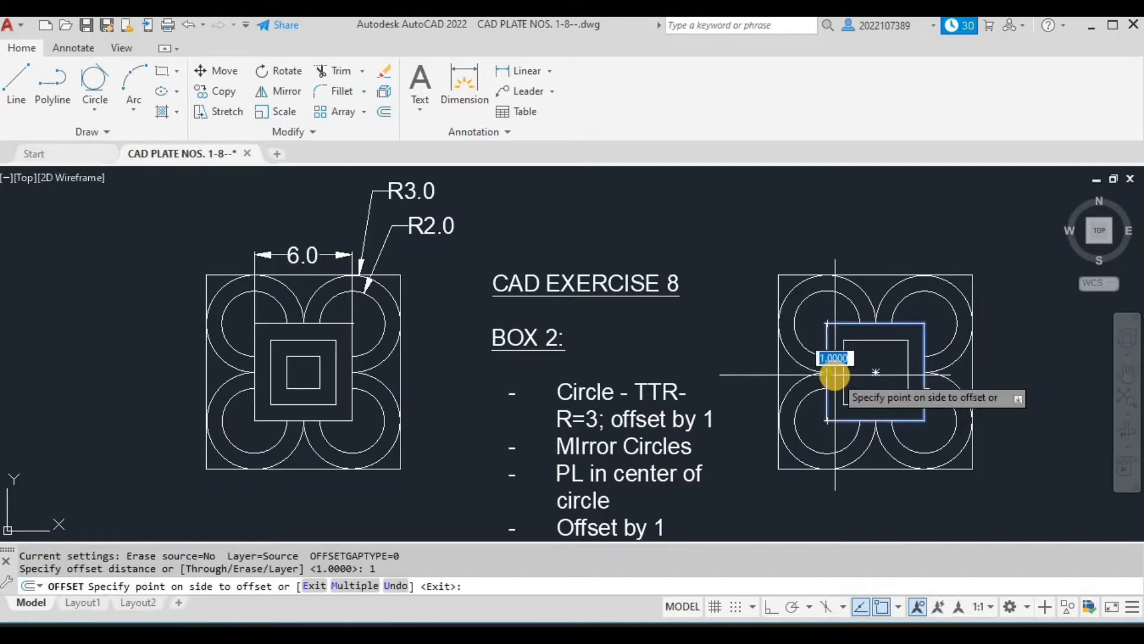
{"action": "left_click", "coordinate": [863, 363]}
{"action": "left_click", "coordinate": [865, 340]}
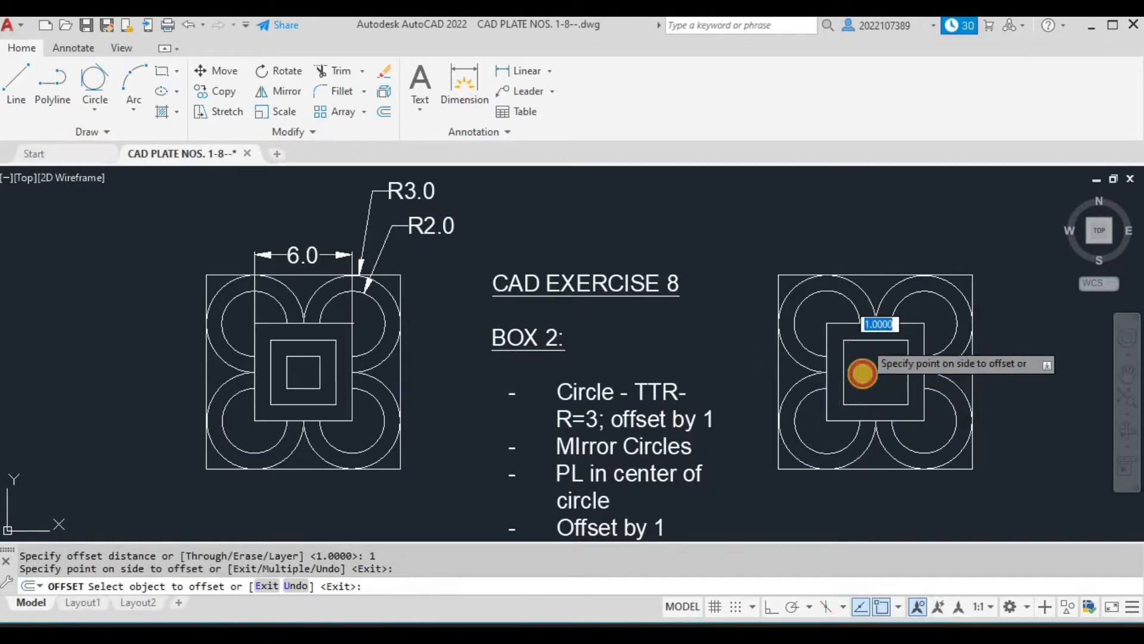
{"action": "left_click", "coordinate": [863, 383]}
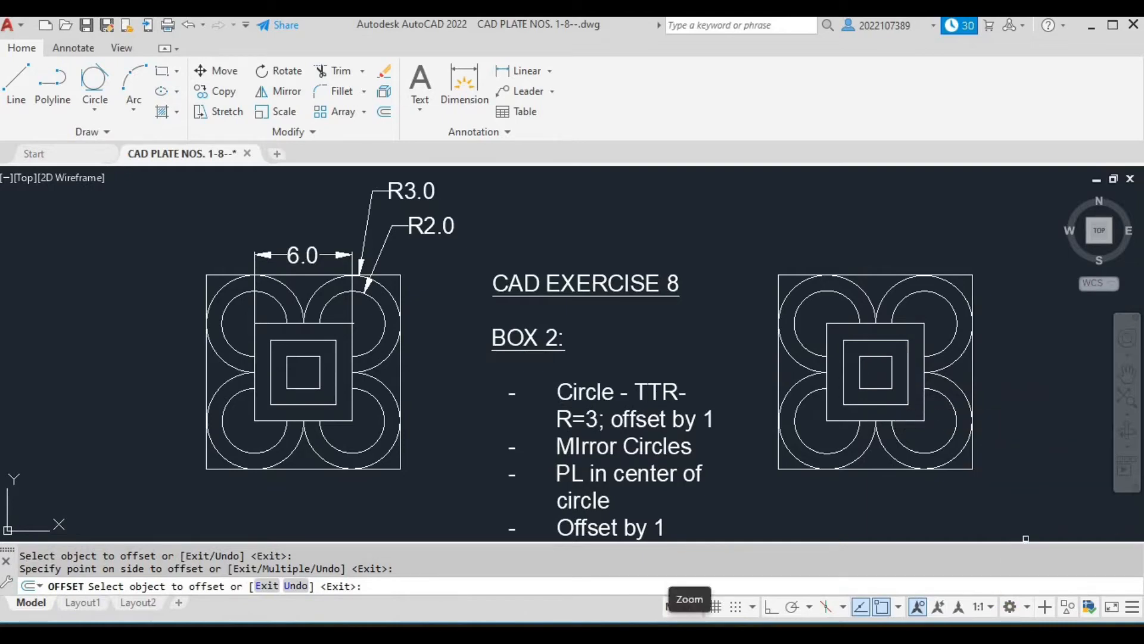
{"action": "key", "text": "Escape"}
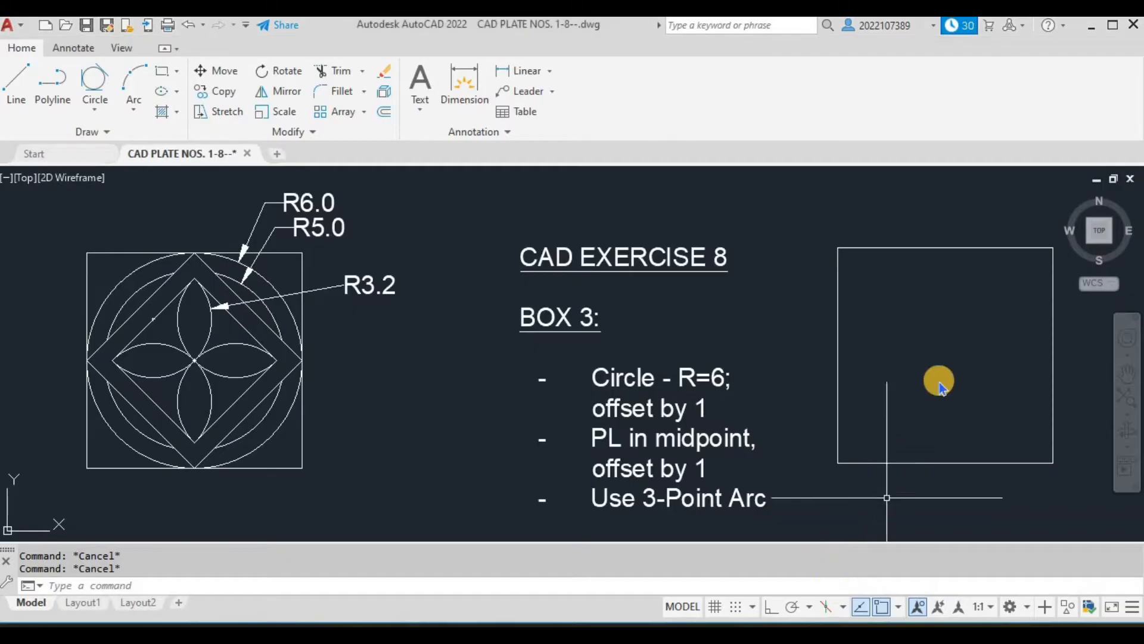
- Draw a circle of radius 6 centered in the empty Box 3 square
{"action": "type", "text": "c"}
{"action": "key", "text": "Return"}
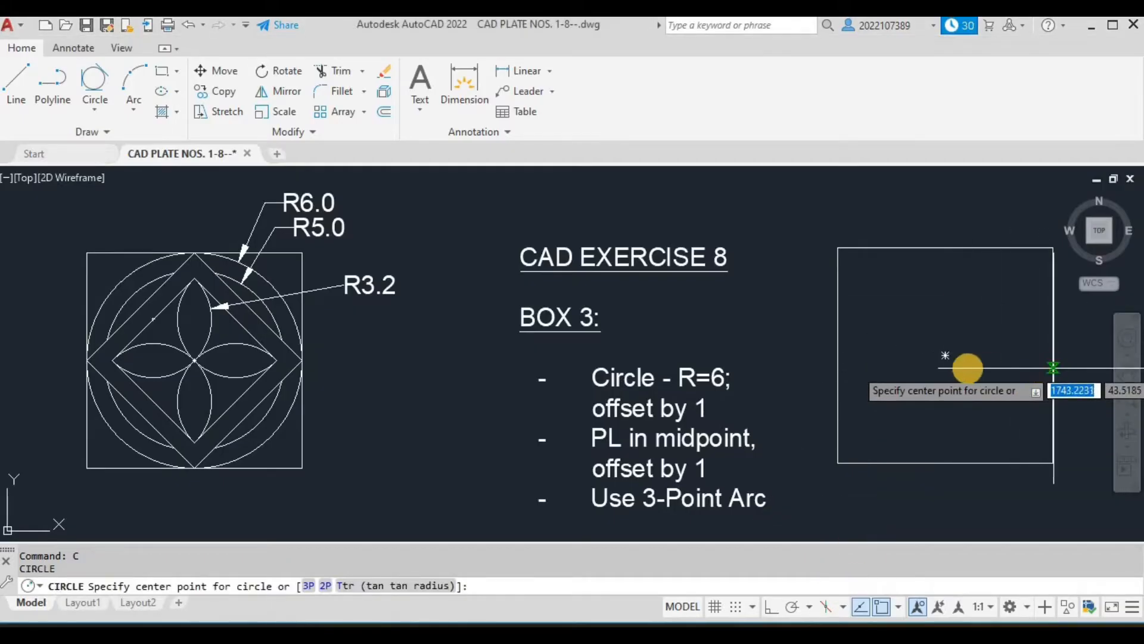
{"action": "left_click", "coordinate": [946, 355]}
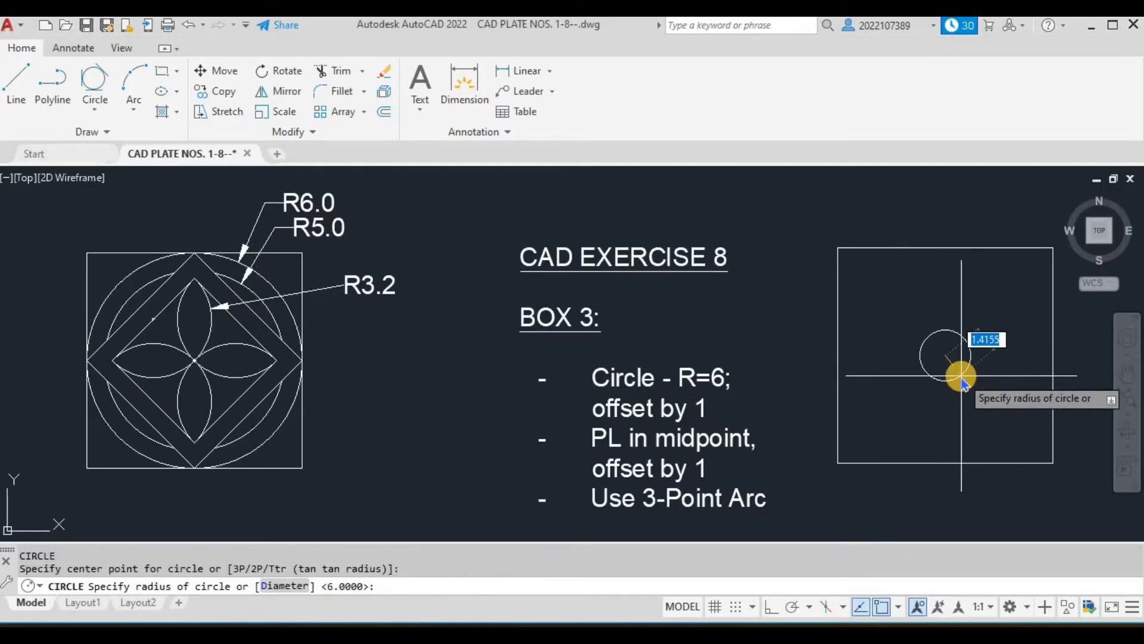
{"action": "key", "text": "Return"}
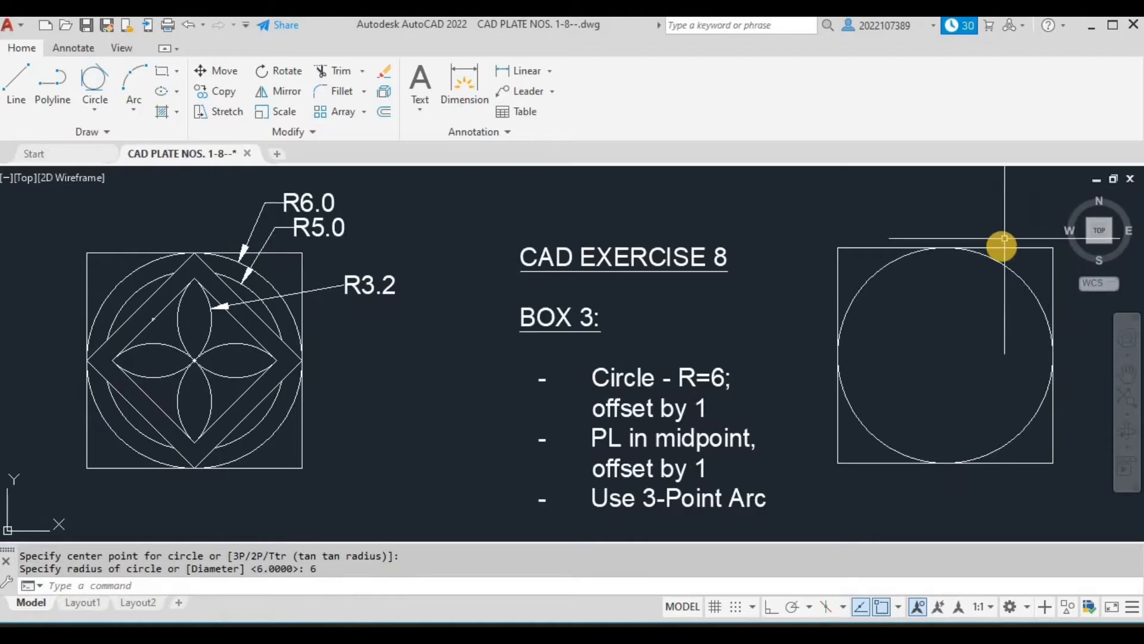
- Offset the radius 6 circle inward by 1
{"action": "key", "text": "Return"}
{"action": "key", "text": "Return"}
{"action": "left_click", "coordinate": [1031, 292]}
{"action": "left_click", "coordinate": [980, 352]}
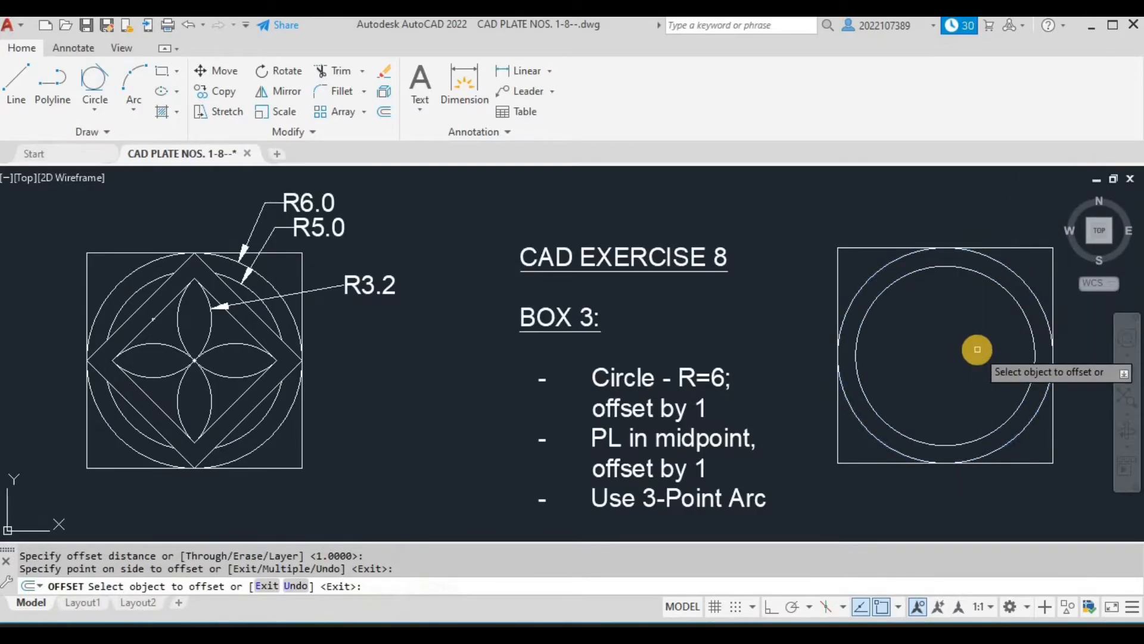
{"action": "key", "text": "Escape"}
- Draw a diamond polyline through the midpoints of the Box 3 square's four sides, ending at its start point
{"action": "key", "text": "Return"}
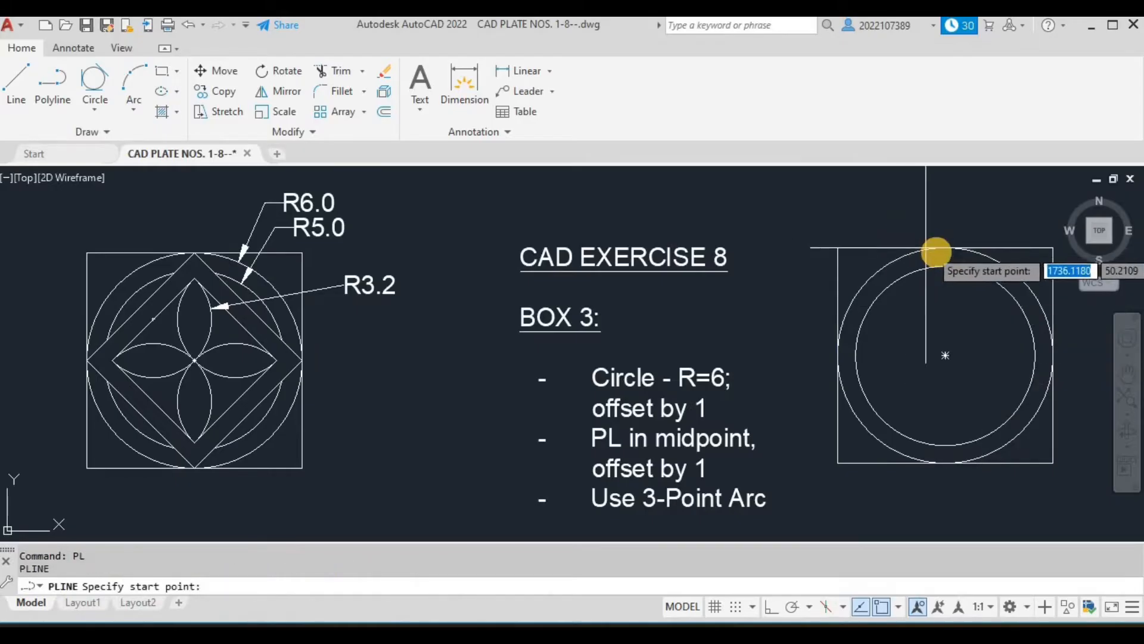
{"action": "left_click", "coordinate": [945, 248]}
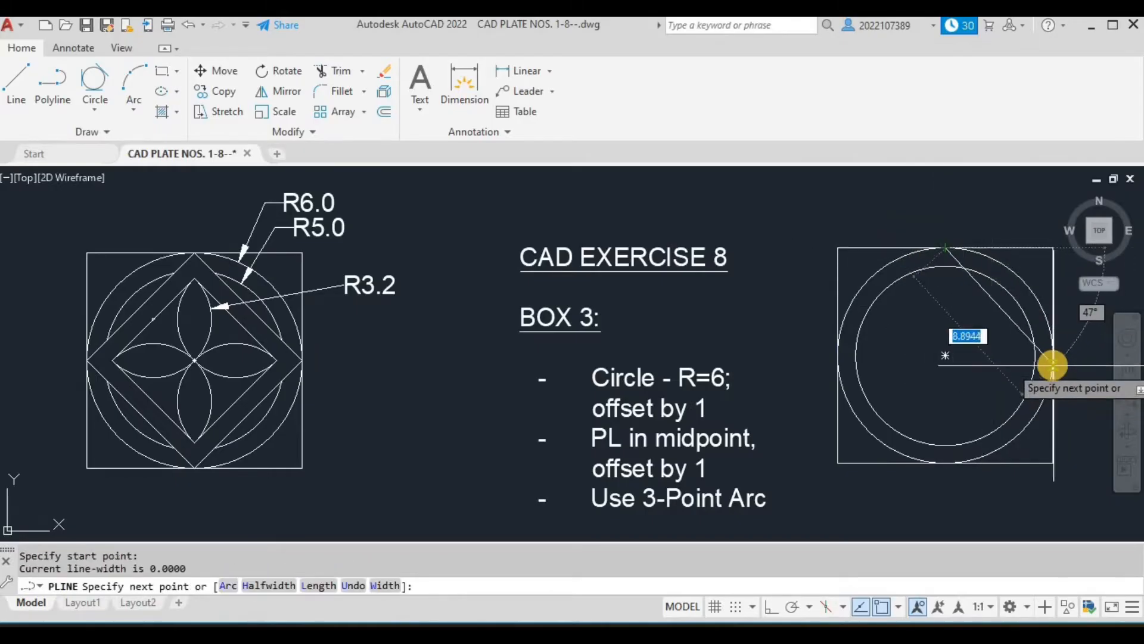
{"action": "left_click", "coordinate": [1053, 356]}
{"action": "left_click", "coordinate": [945, 463]}
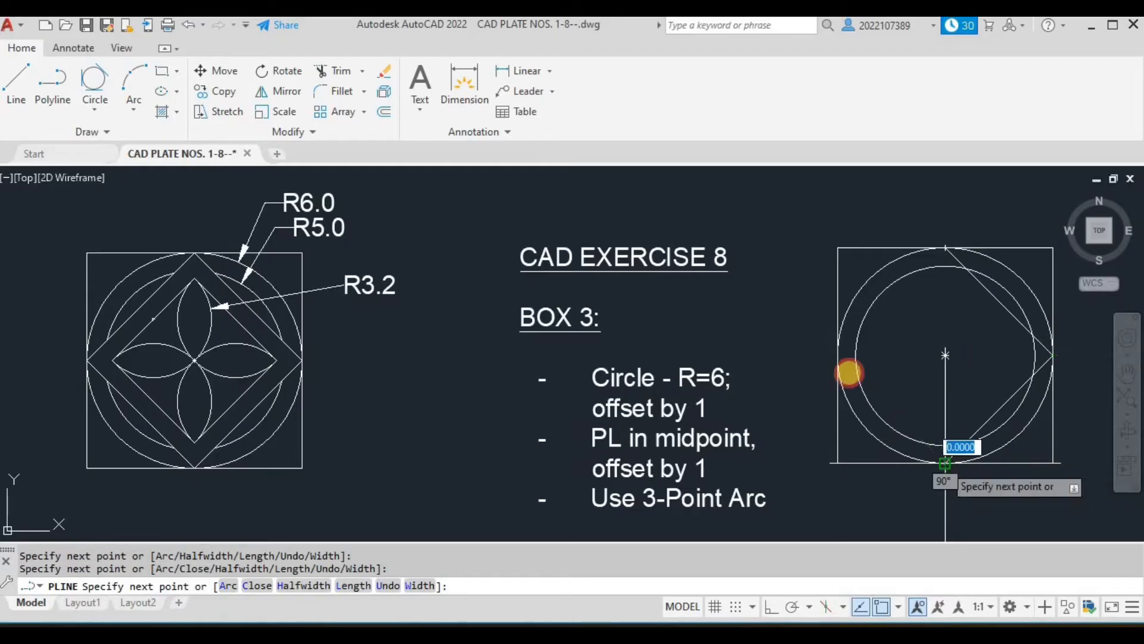
{"action": "left_click", "coordinate": [838, 355]}
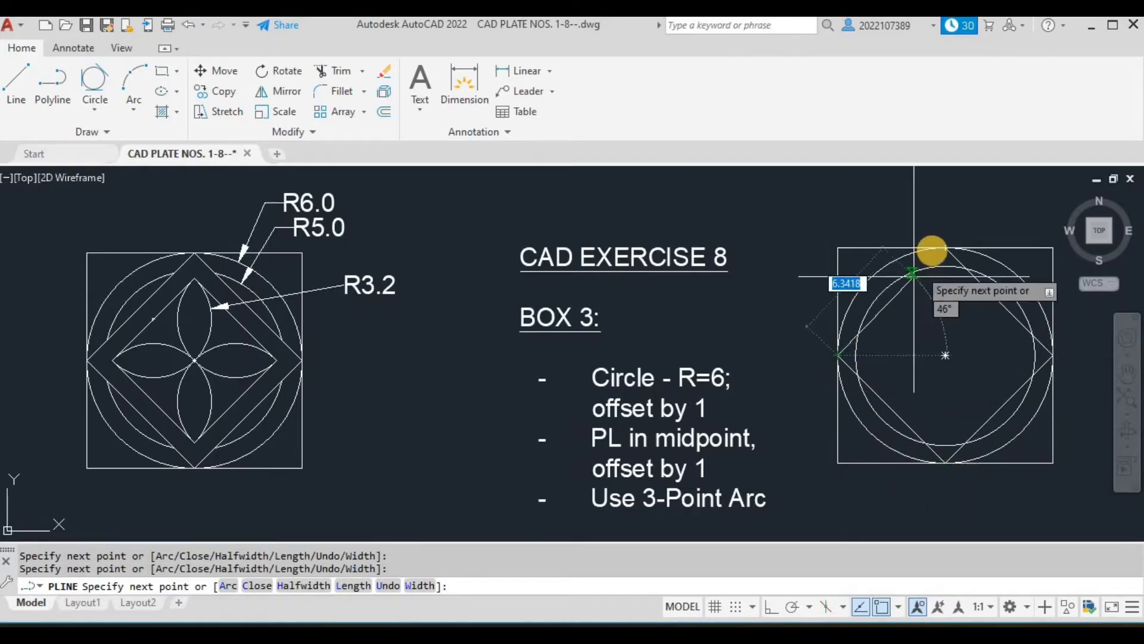
{"action": "left_click", "coordinate": [945, 247]}
{"action": "key", "text": "Return"}
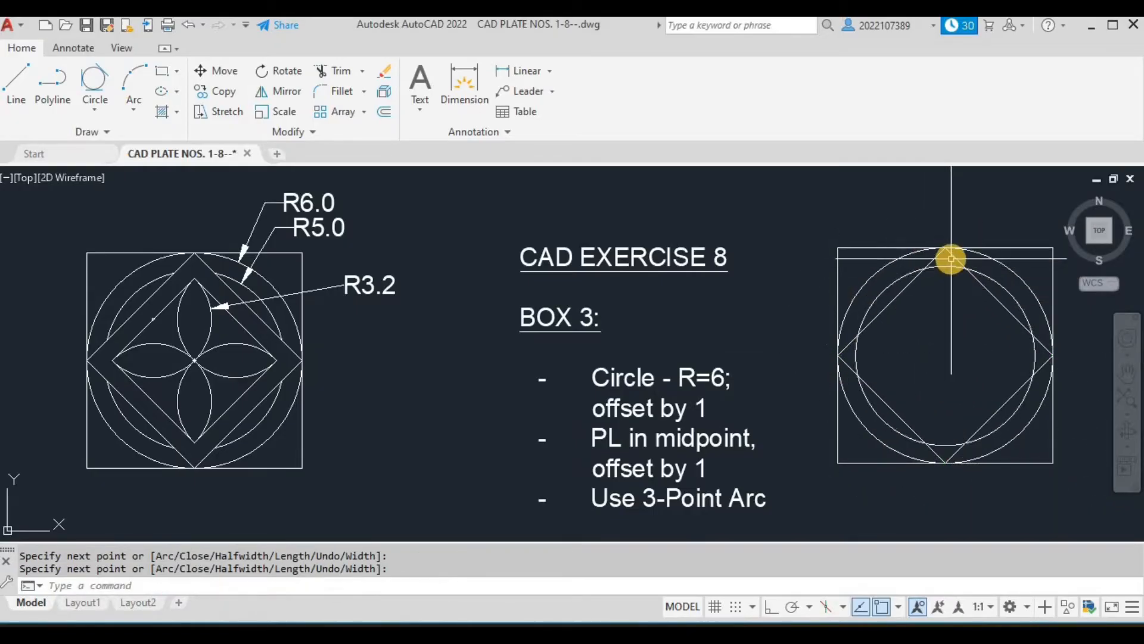
- Offset the diamond polyline inward by 1
{"action": "left_click", "coordinate": [956, 259]}
{"action": "type", "text": "o"}
{"action": "key", "text": "Return"}
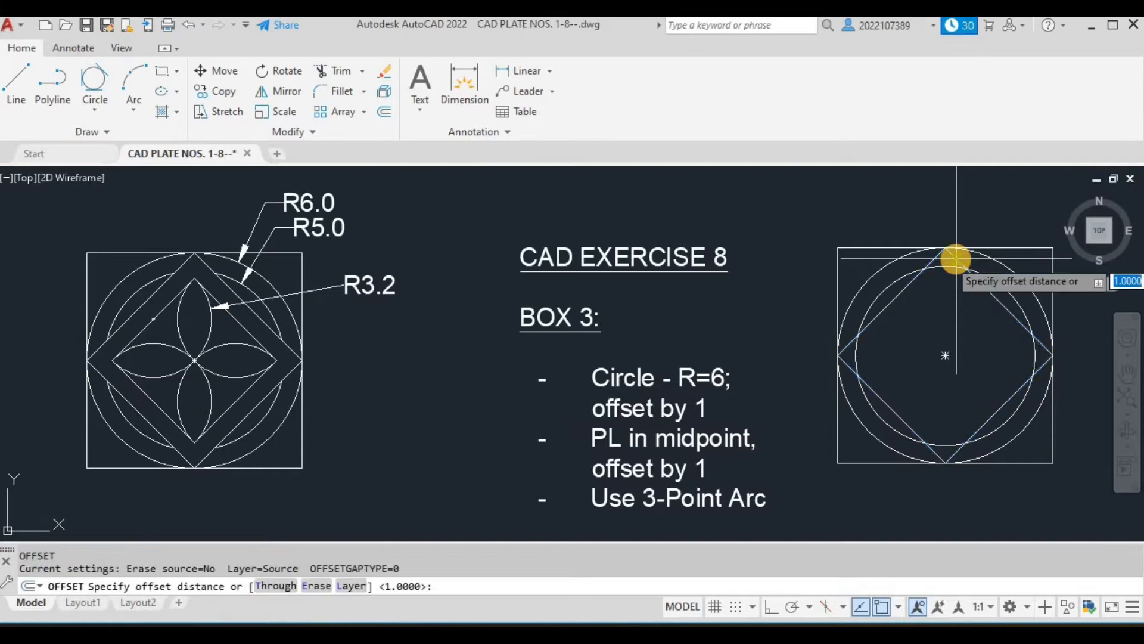
{"action": "key", "text": "Return"}
{"action": "left_click", "coordinate": [900, 294]}
{"action": "left_click", "coordinate": [950, 322]}
{"action": "key", "text": "Escape"}
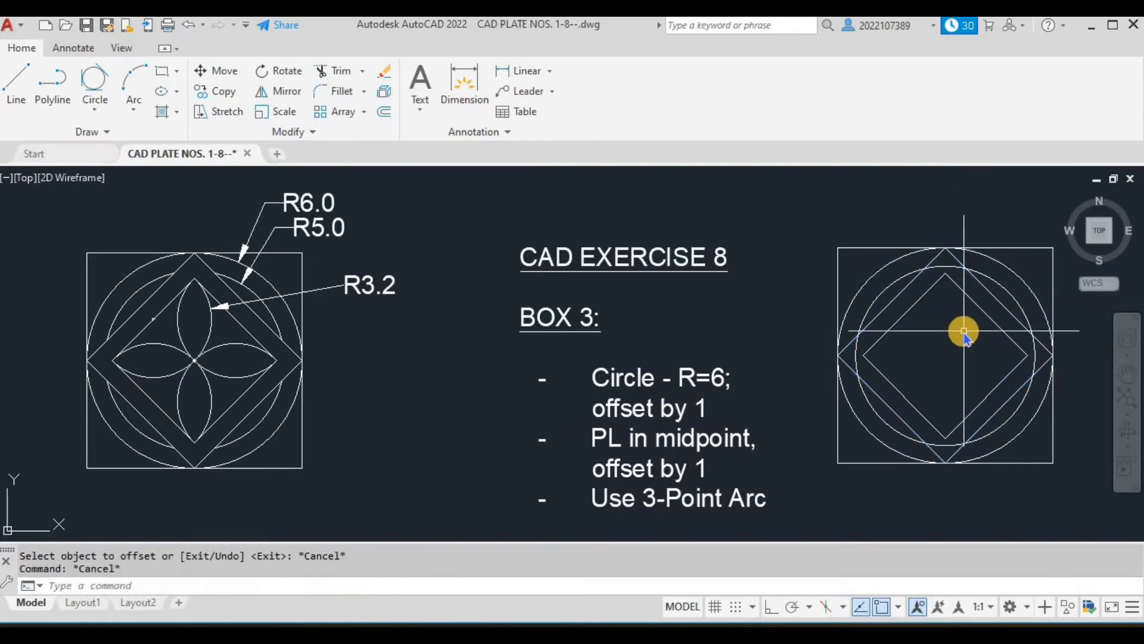
- Trim the inner circle's segments that cross inside the outer diamond's four corners
{"action": "key", "text": "Return"}
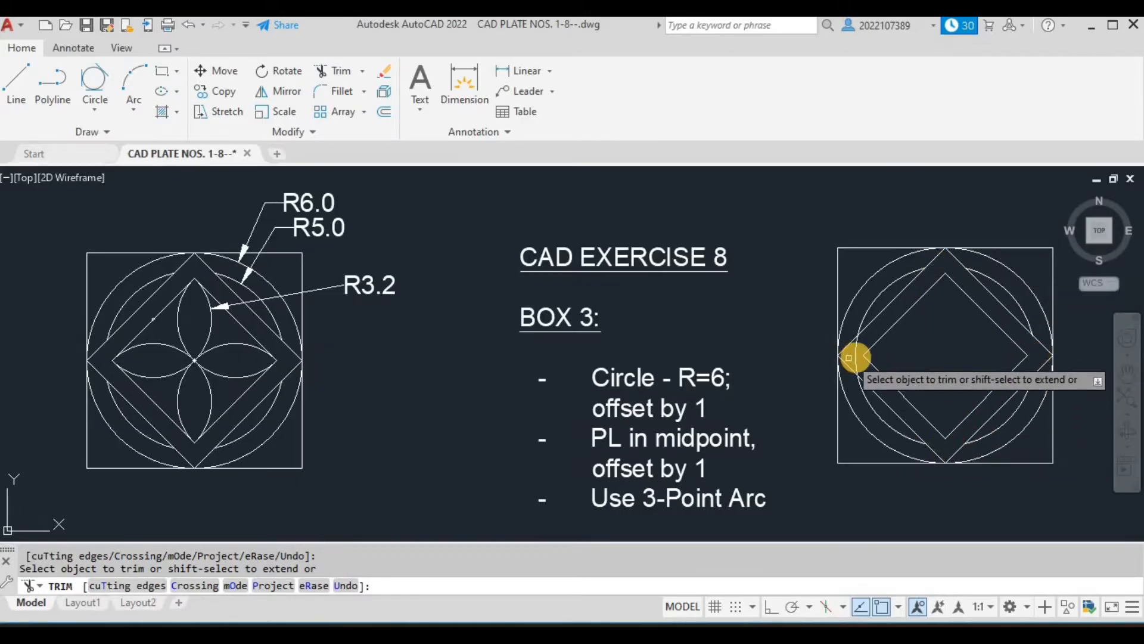
{"action": "key", "text": "Escape"}
{"action": "key", "text": "Escape"}
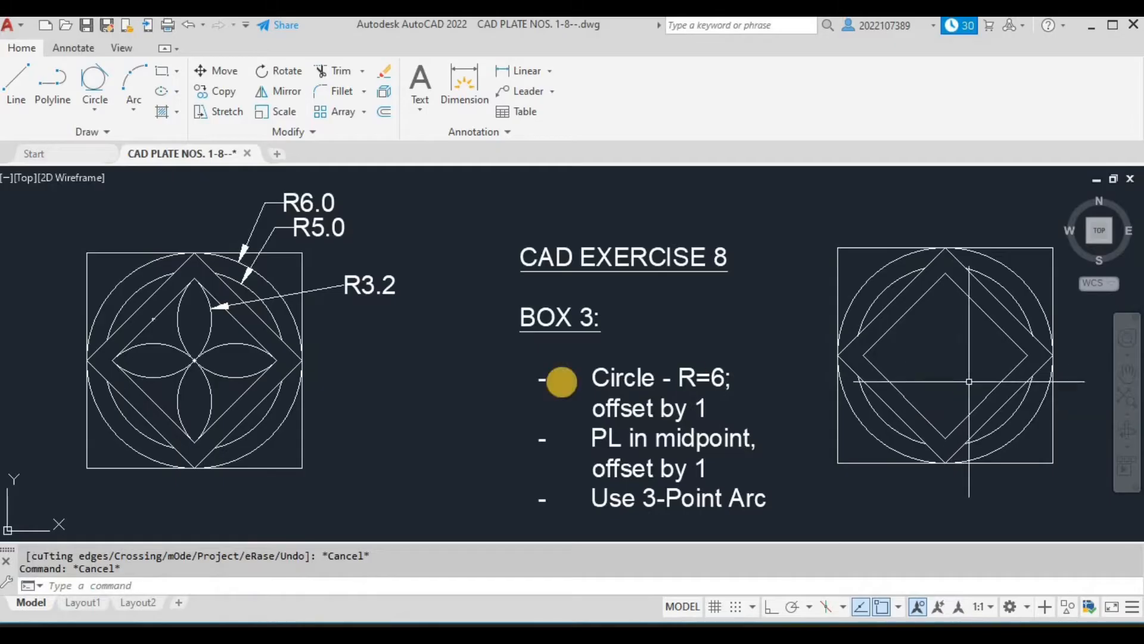
- Draw a 3-point arc from the inner diamond's top corner through the box center to its left corner
{"action": "left_click", "coordinate": [132, 111]}
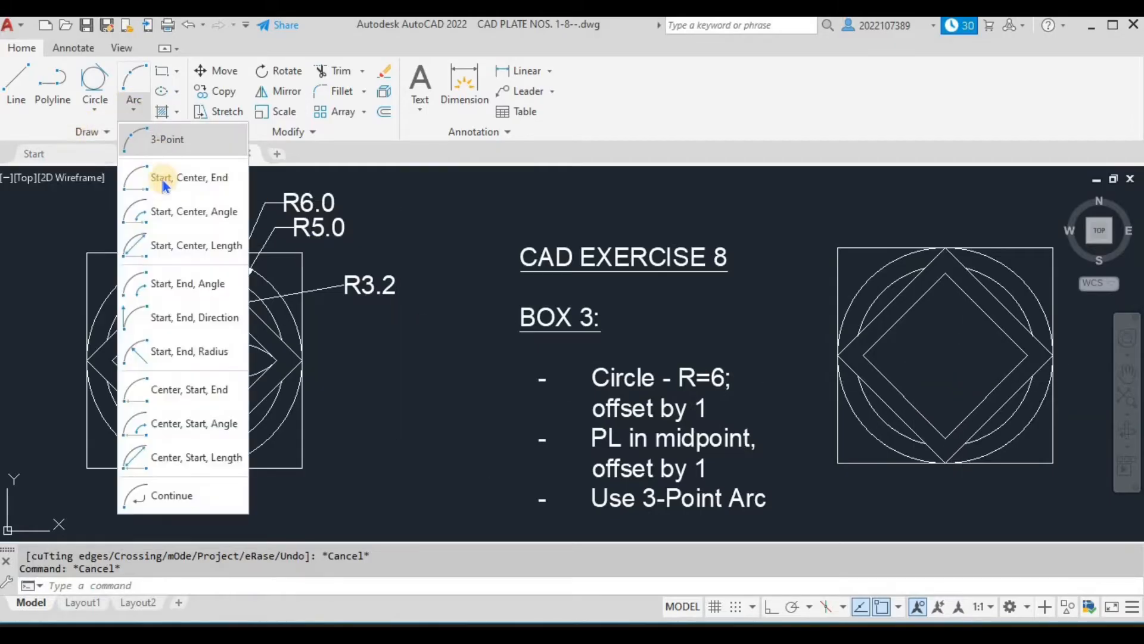
{"action": "left_click", "coordinate": [166, 140]}
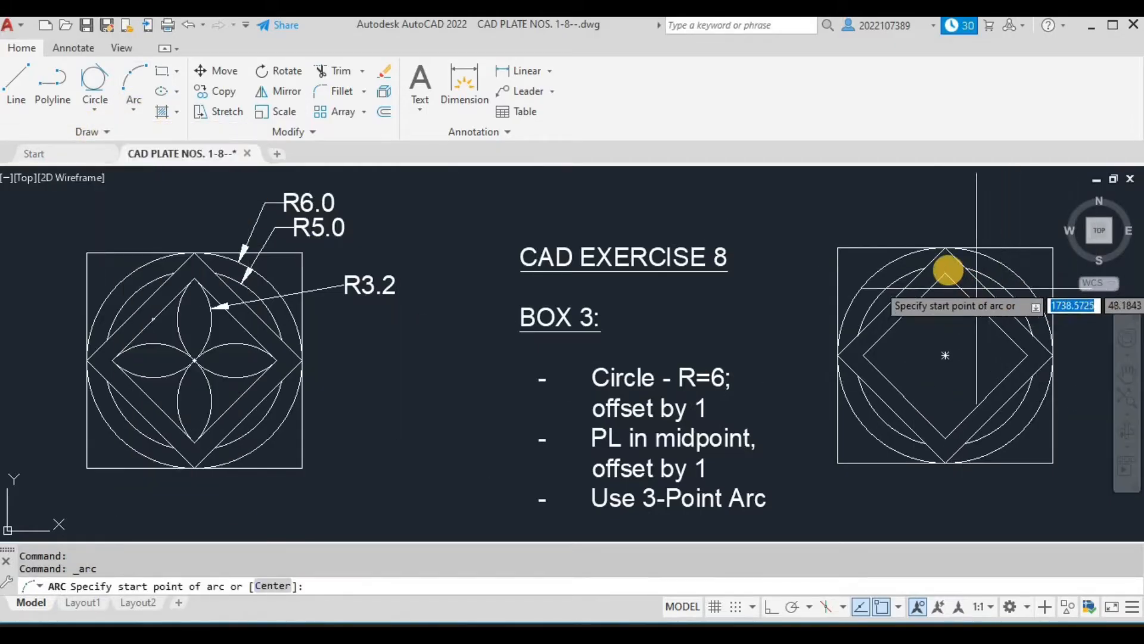
{"action": "left_click", "coordinate": [947, 272]}
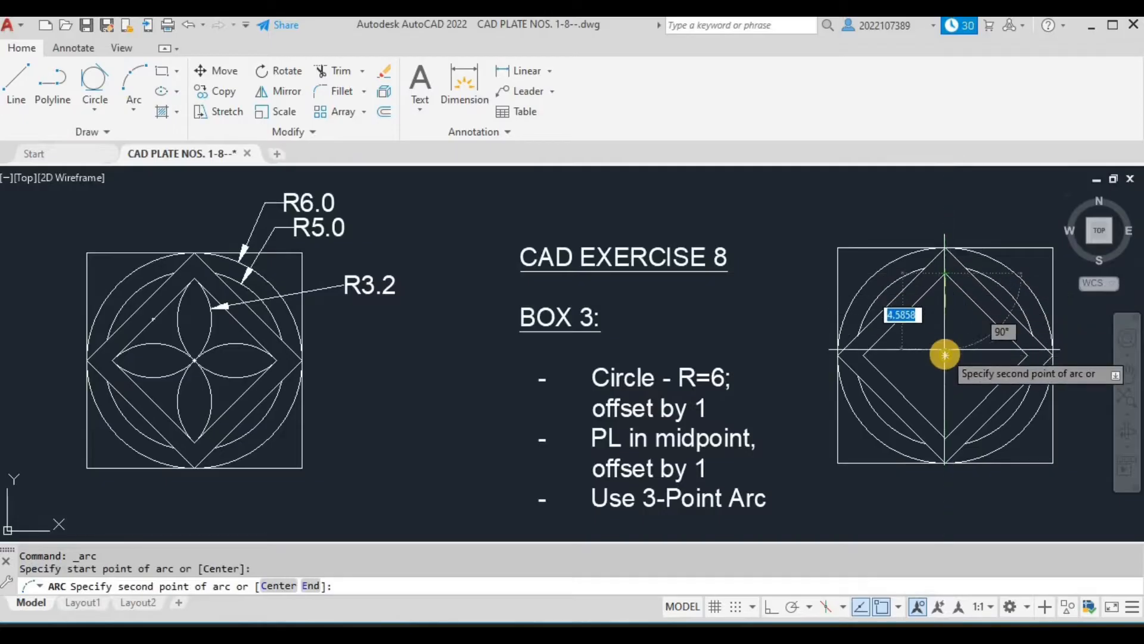
{"action": "left_click", "coordinate": [939, 352]}
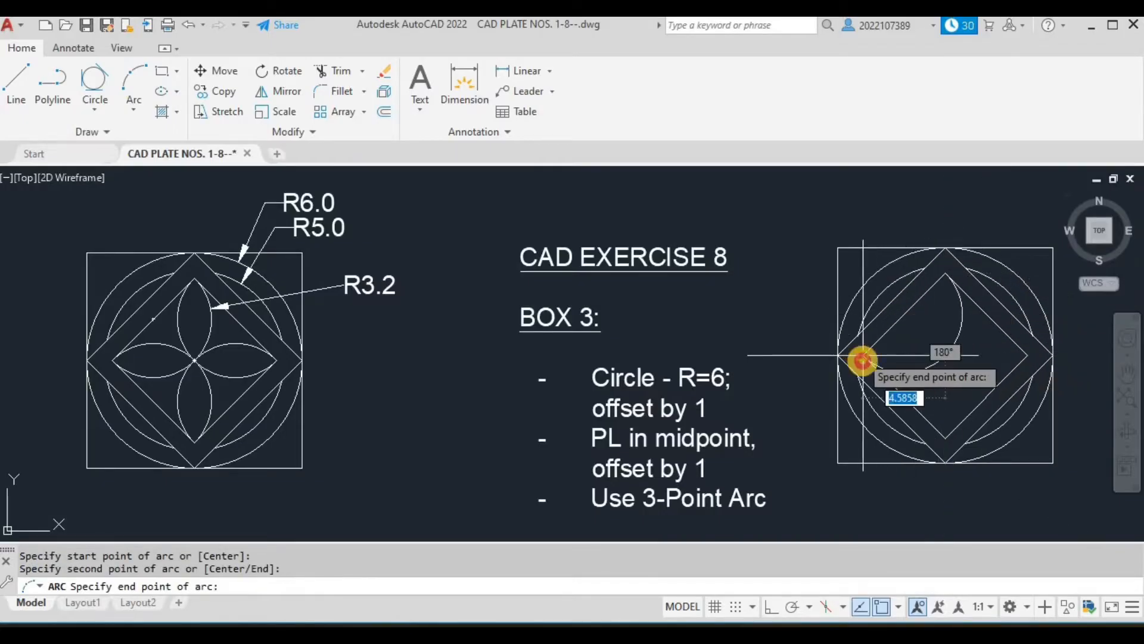
{"action": "left_click", "coordinate": [862, 360]}
- Draw a 3-point arc from the inner diamond's top corner through the box center to its right corner
{"action": "key", "text": "Return"}
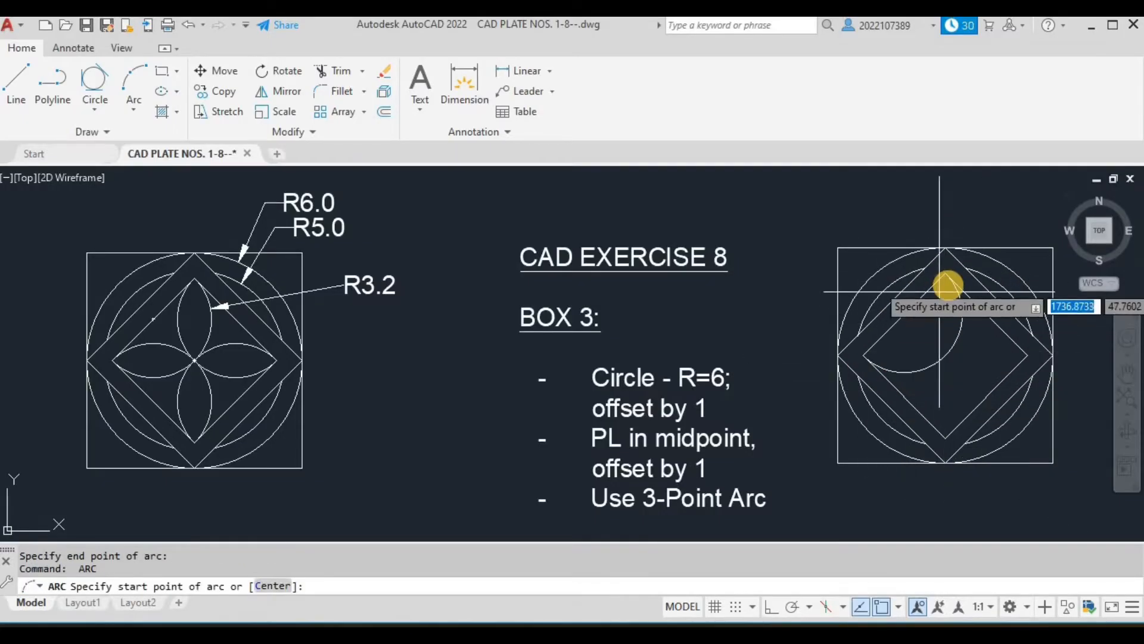
{"action": "left_click", "coordinate": [946, 273]}
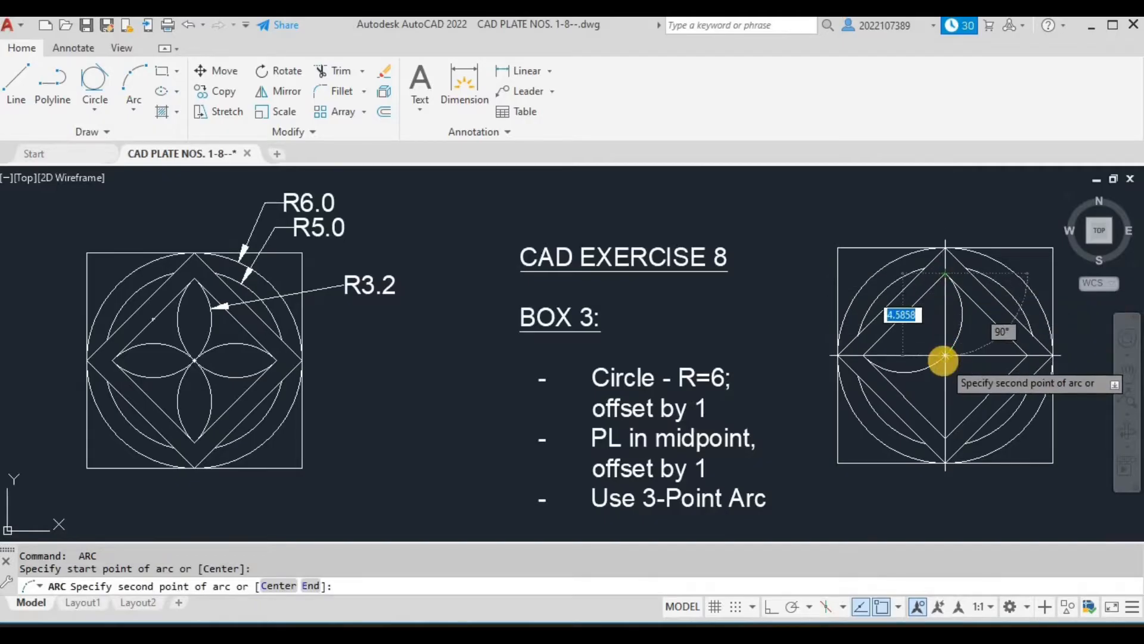
{"action": "left_click", "coordinate": [968, 314]}
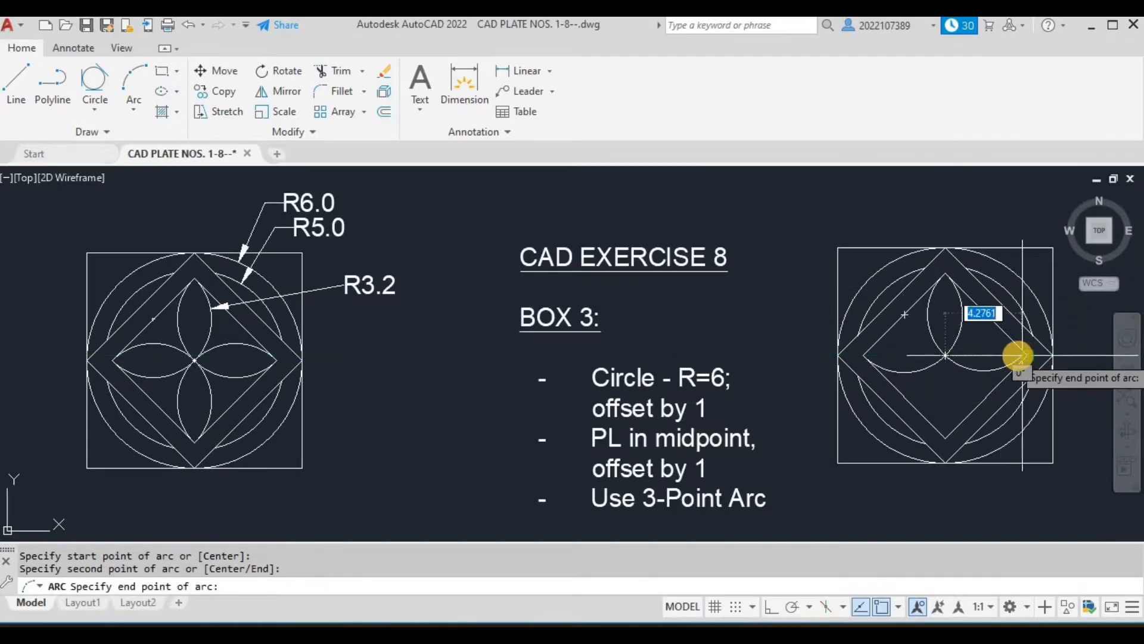
{"action": "left_click", "coordinate": [1023, 358]}
{"action": "key", "text": "Return"}
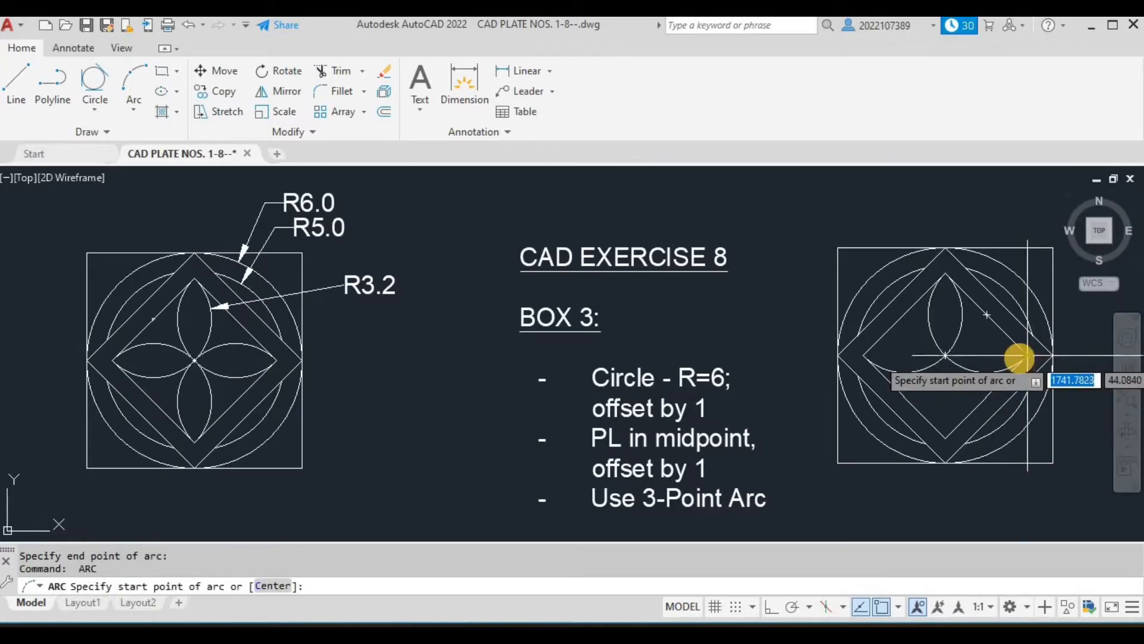
{"action": "scroll", "coordinate": [1019, 358], "scroll_direction": "up", "scroll_amount": 4}
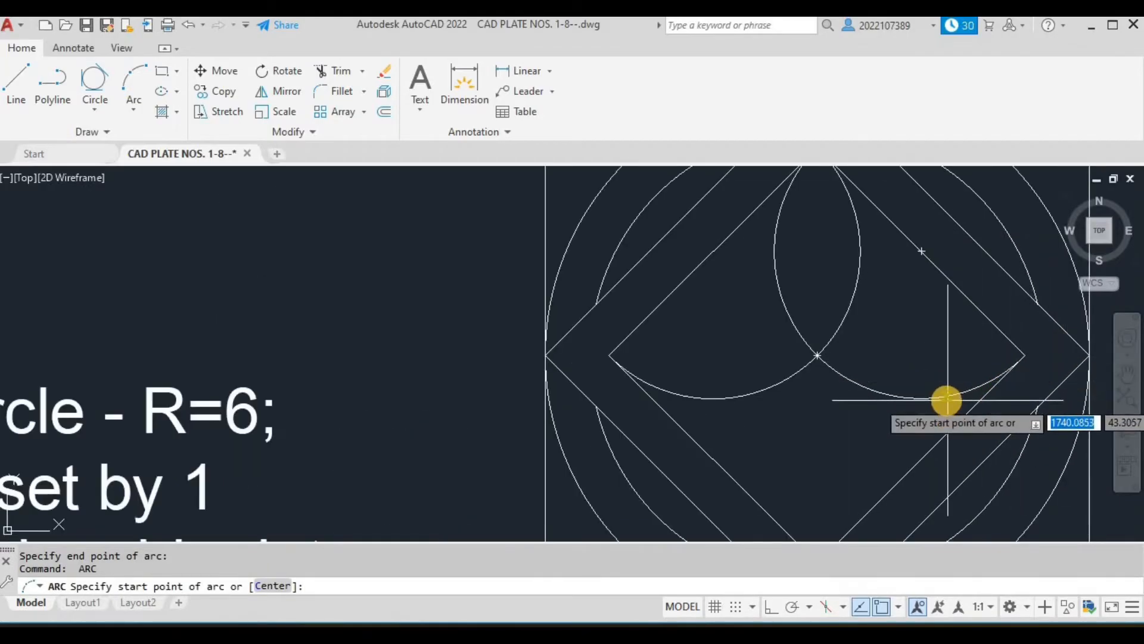
{"action": "key", "text": "Escape"}
{"action": "left_click", "coordinate": [984, 395]}
{"action": "key", "text": "Escape"}
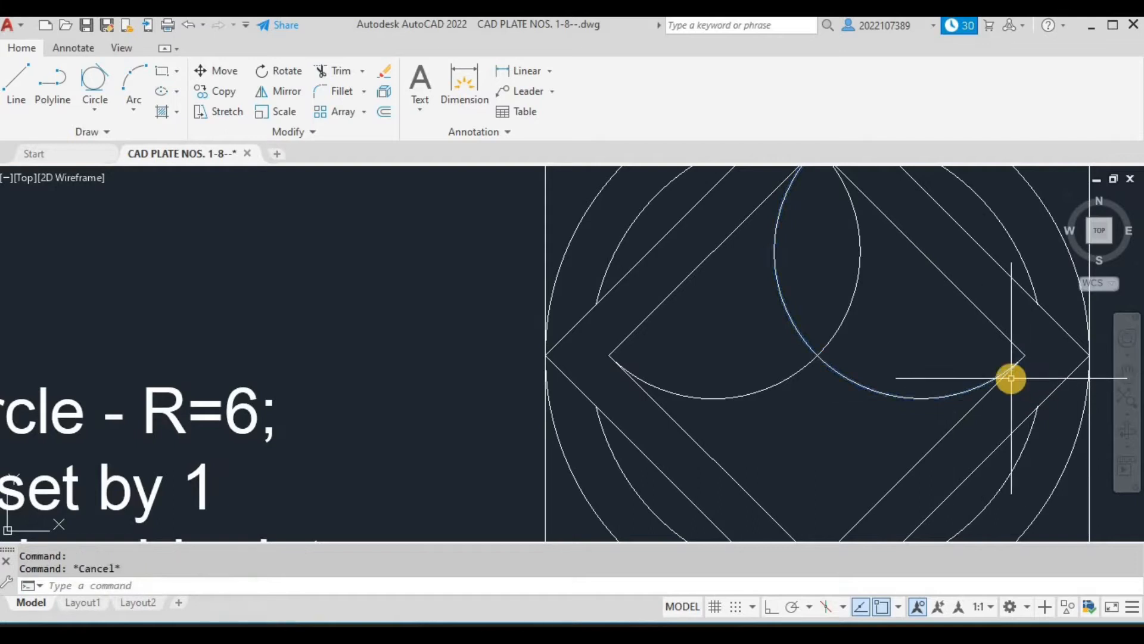
- Draw a 3-point arc from the inner diamond's right corner through the box center to its bottom corner
{"action": "left_click", "coordinate": [133, 81]}
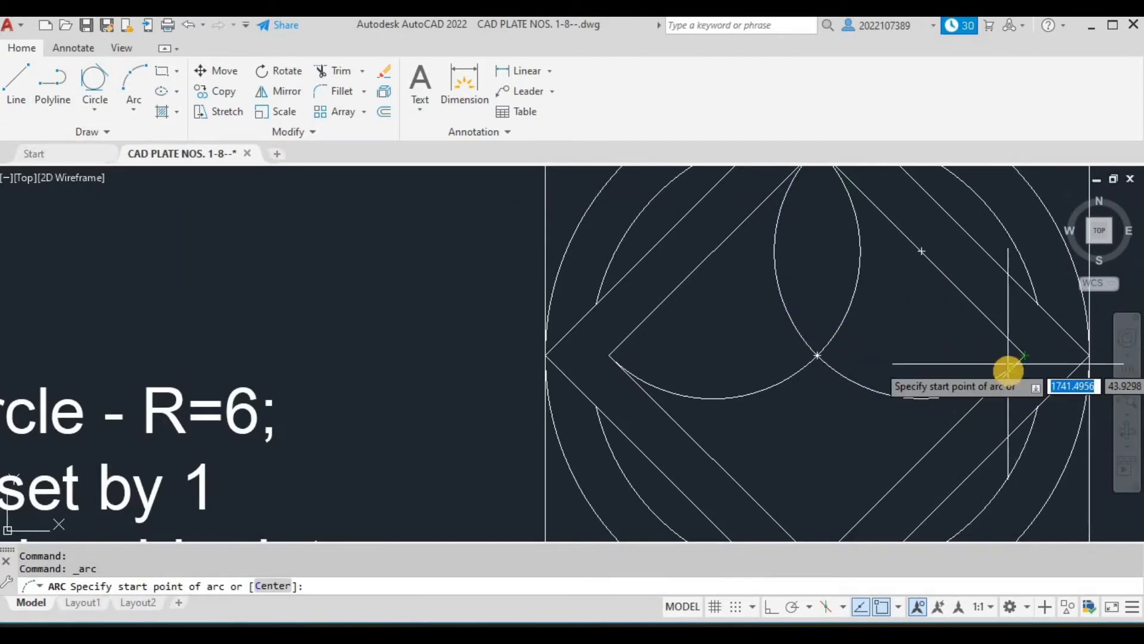
{"action": "scroll", "coordinate": [1026, 355], "scroll_direction": "up", "scroll_amount": 5}
{"action": "left_click", "coordinate": [1069, 308]}
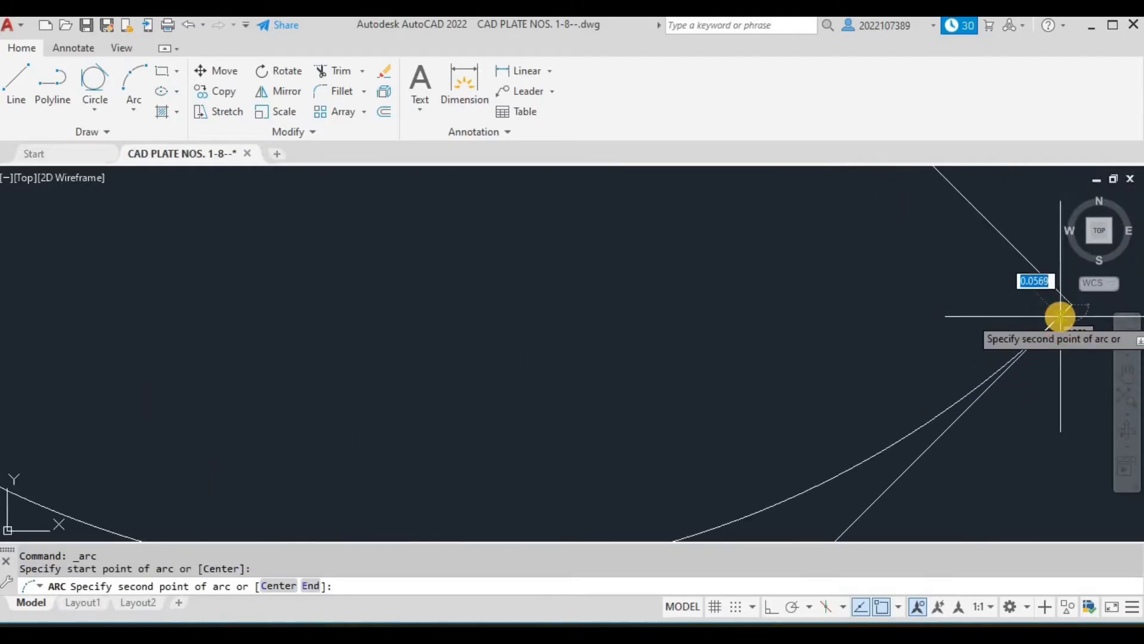
{"action": "scroll", "coordinate": [1059, 316], "scroll_direction": "down", "scroll_amount": 3}
{"action": "left_click", "coordinate": [858, 324]}
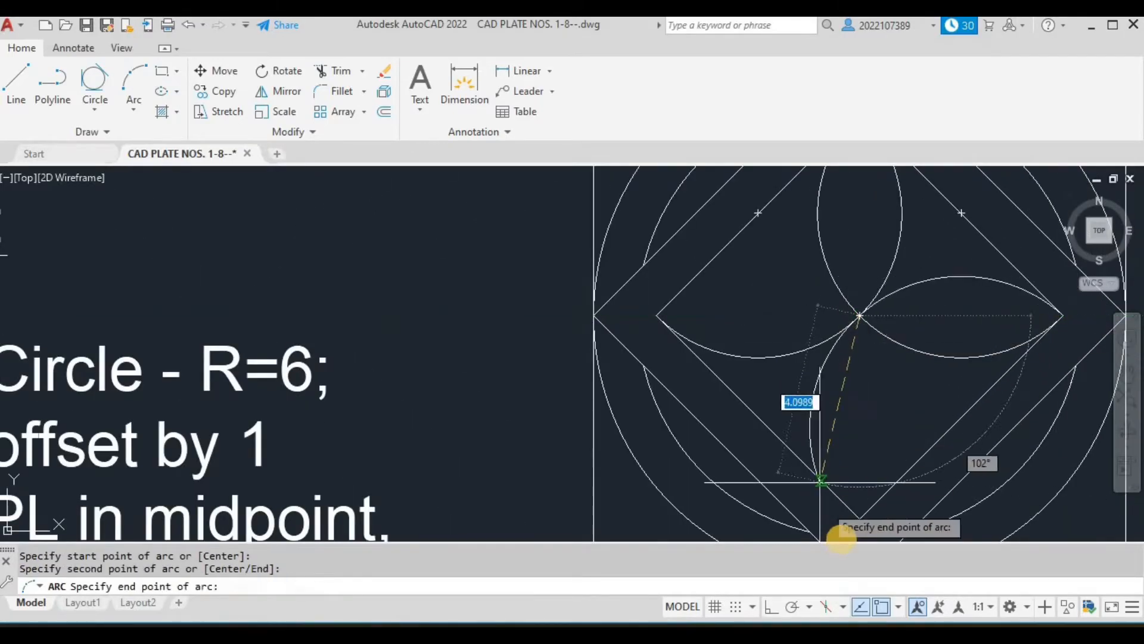
{"action": "left_click", "coordinate": [857, 520]}
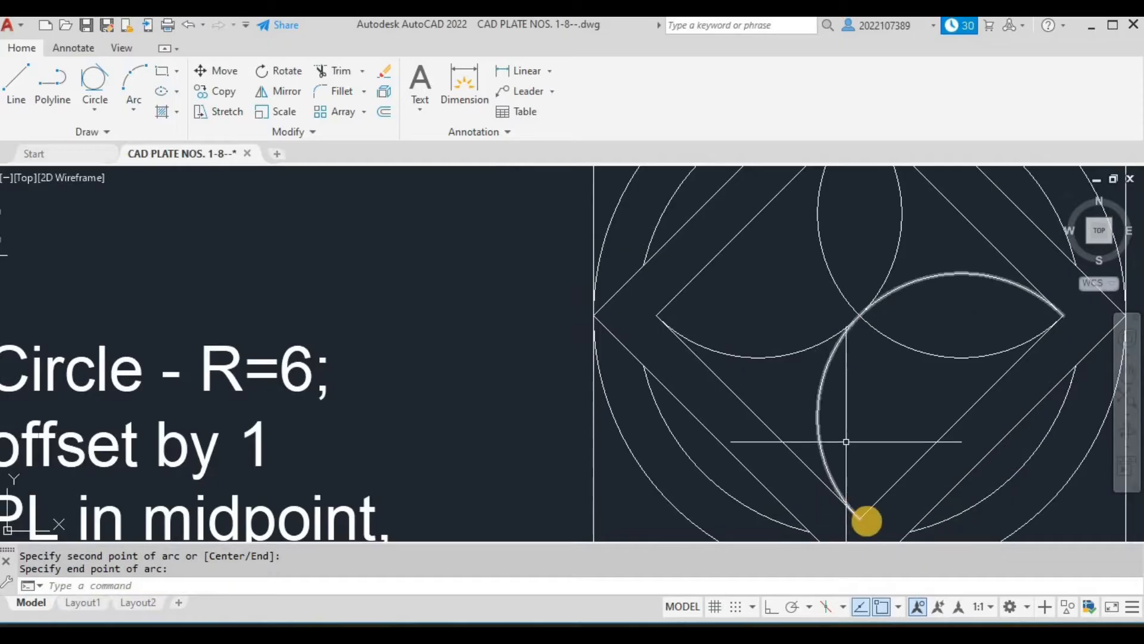
- Draw a 3-point arc from the inner diamond's bottom corner through the box center to its left corner
{"action": "key", "text": "Return"}
{"action": "scroll", "coordinate": [856, 518], "scroll_direction": "up", "scroll_amount": 6}
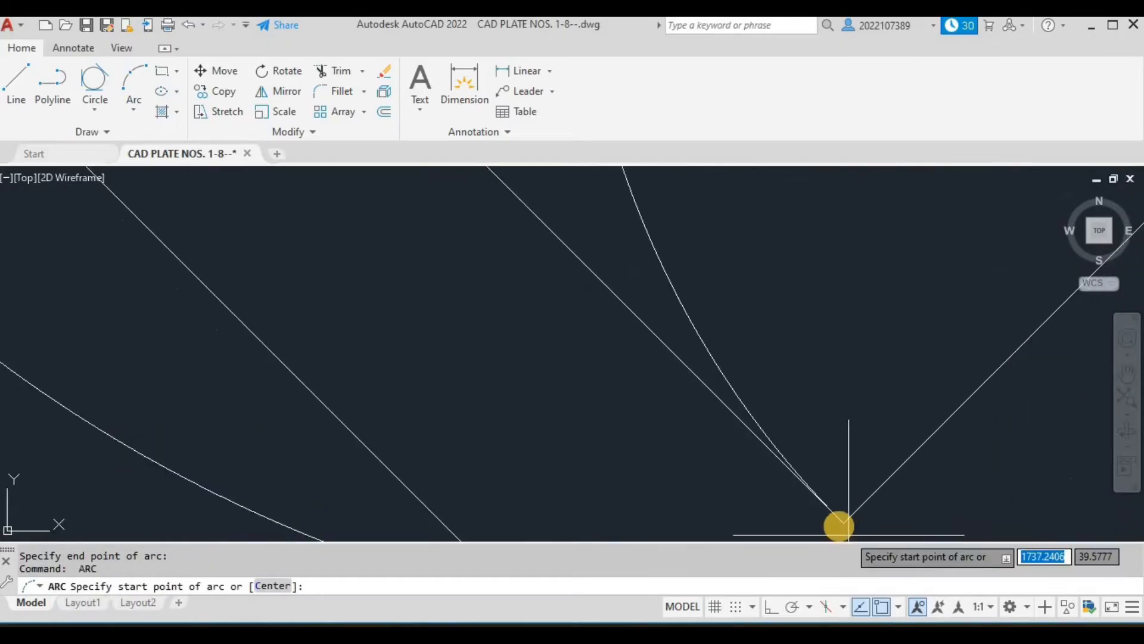
{"action": "middle_click_drag", "start_coordinate": [838, 523], "coordinate": [842, 396]}
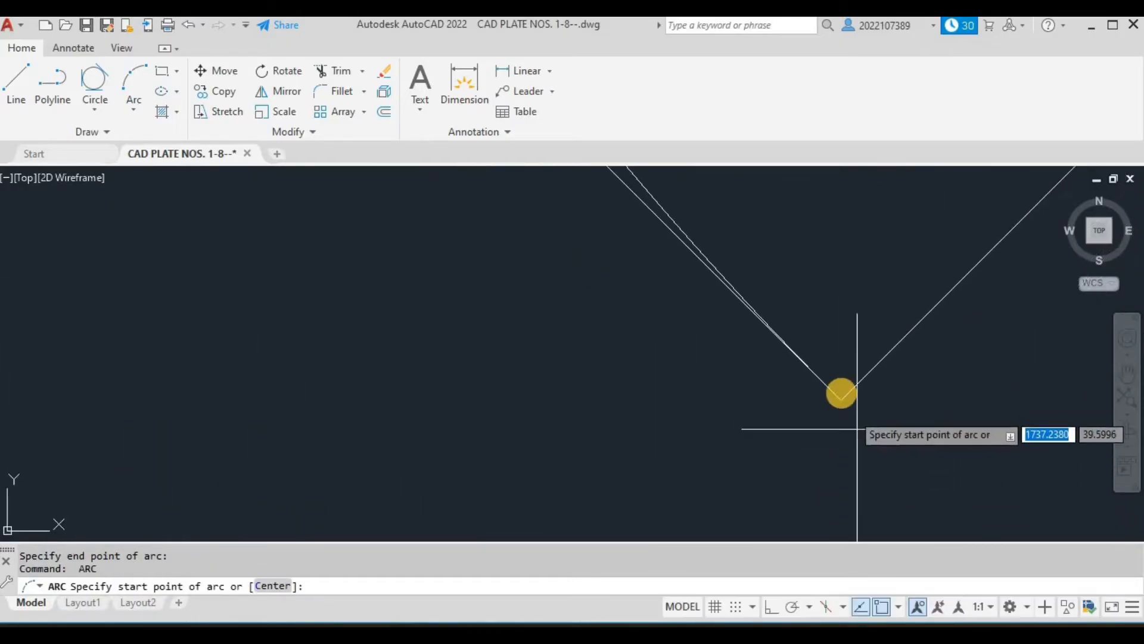
{"action": "left_click", "coordinate": [841, 404]}
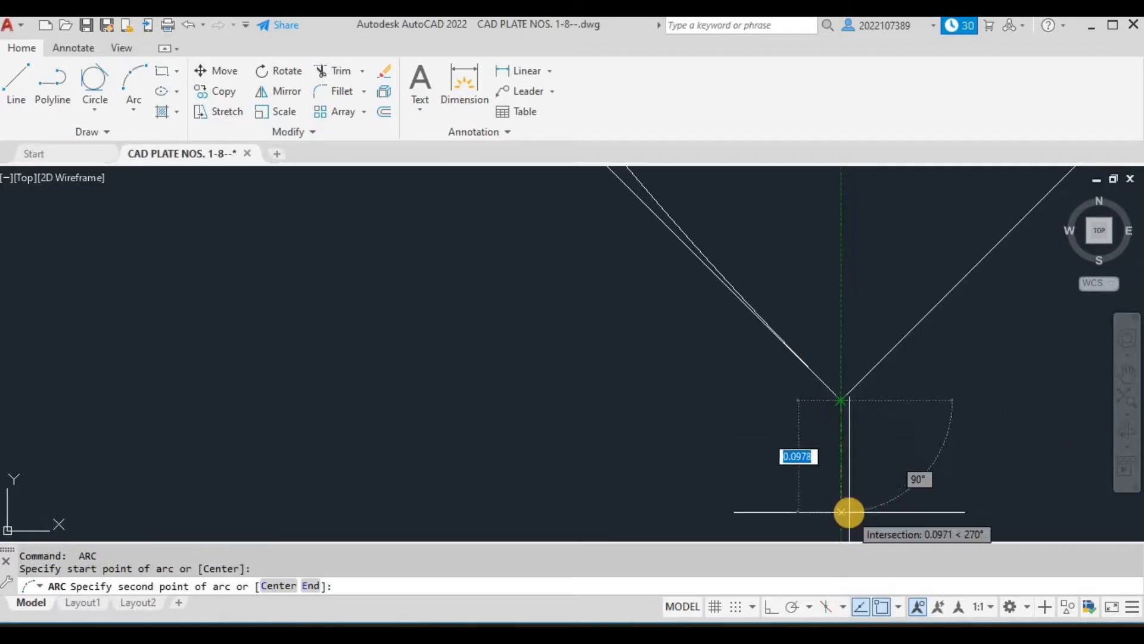
{"action": "scroll", "coordinate": [848, 511], "scroll_direction": "down", "scroll_amount": 5}
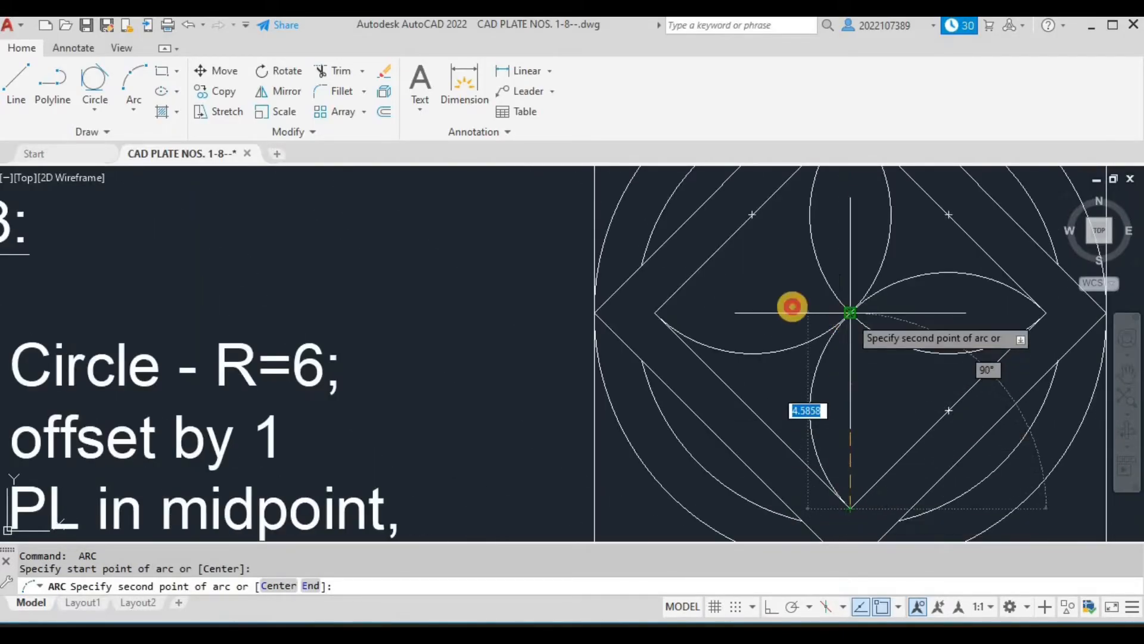
{"action": "left_click", "coordinate": [850, 312]}
{"action": "left_click", "coordinate": [654, 316]}
{"action": "scroll", "coordinate": [659, 329], "scroll_direction": "down", "scroll_amount": 5}
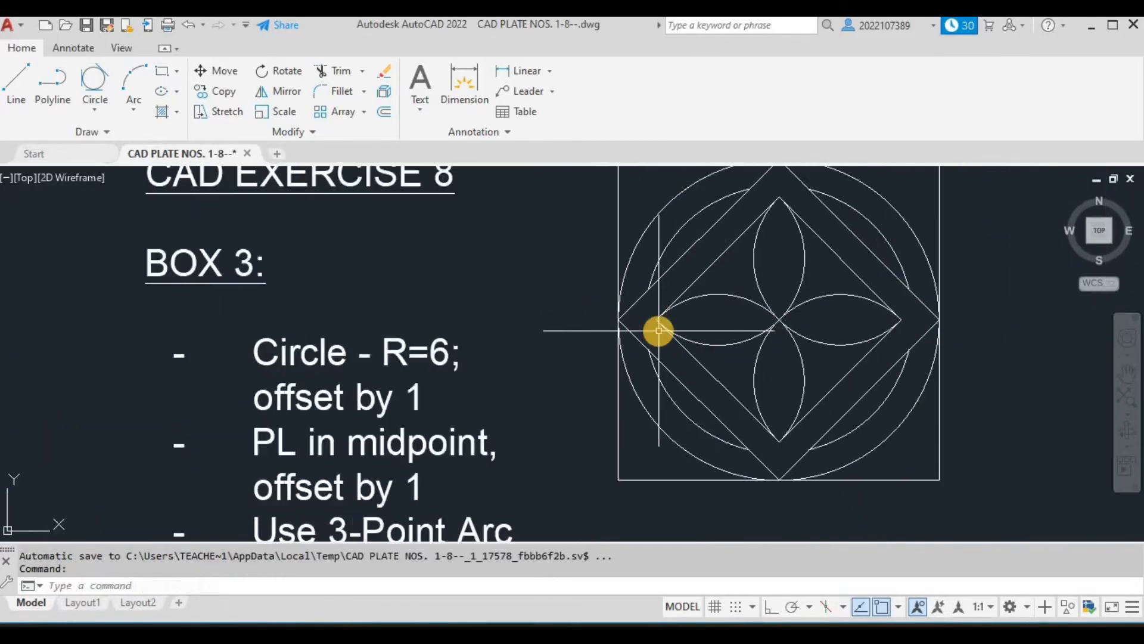
{"action": "mouse_move", "coordinate": [679, 334]}
{"action": "middle_mouse_down"}
{"action": "mouse_move", "coordinate": [786, 384]}
{"action": "mouse_move", "coordinate": [814, 360]}
{"action": "middle_mouse_up"}
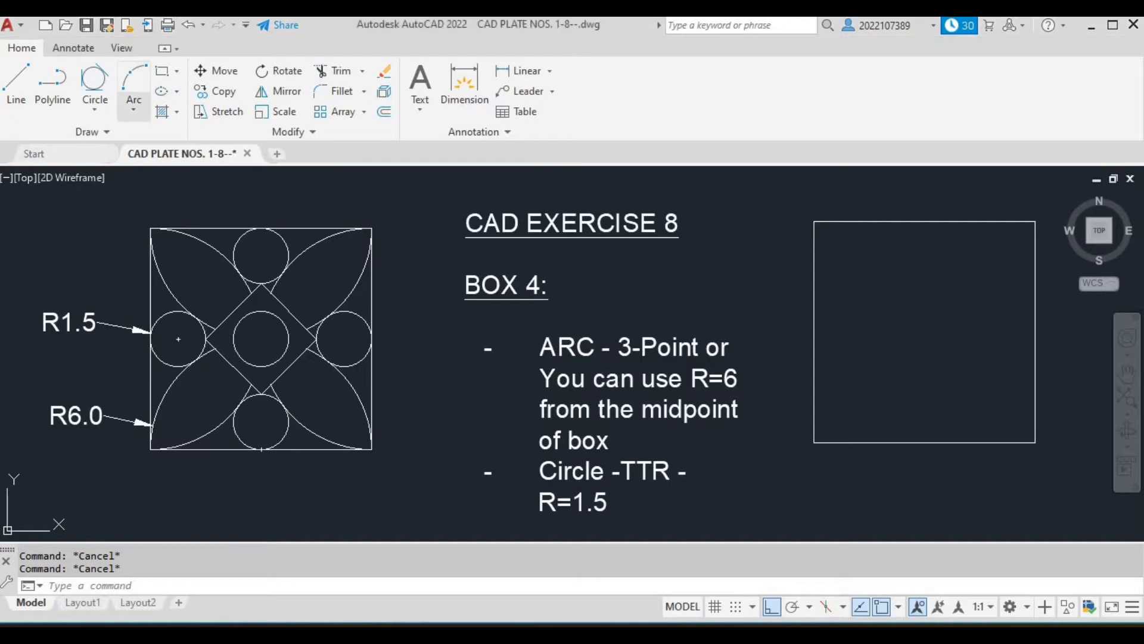
- In Box 4's empty square, draw a 3-point arc from the upper-left corner through the center to the lower-left corner
{"action": "left_click", "coordinate": [133, 111]}
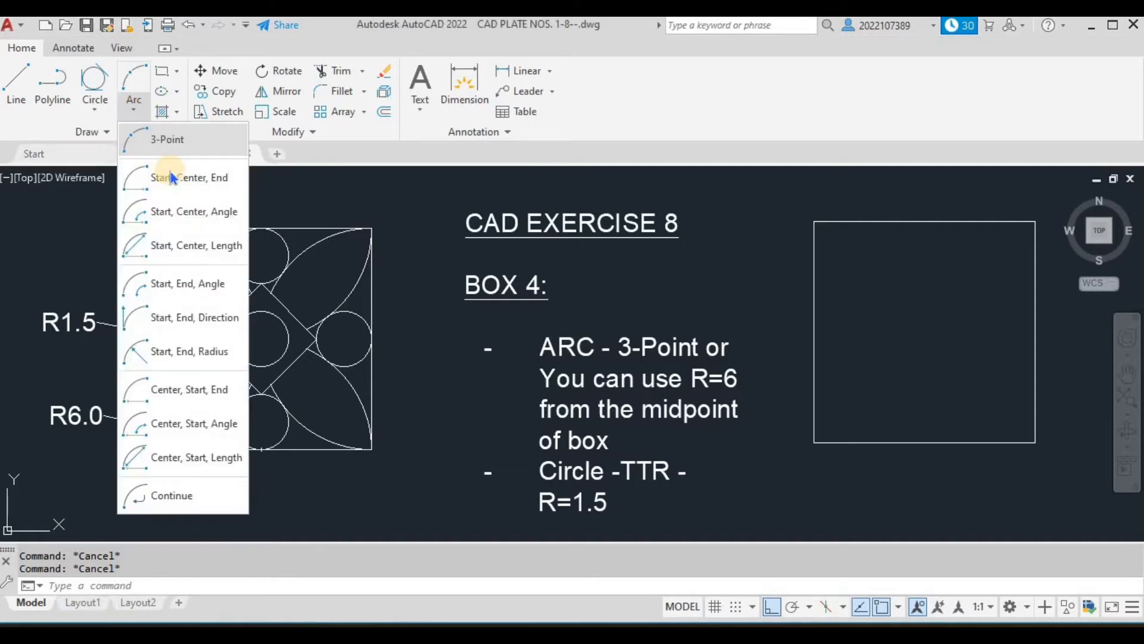
{"action": "left_click", "coordinate": [209, 144]}
{"action": "left_click", "coordinate": [813, 223]}
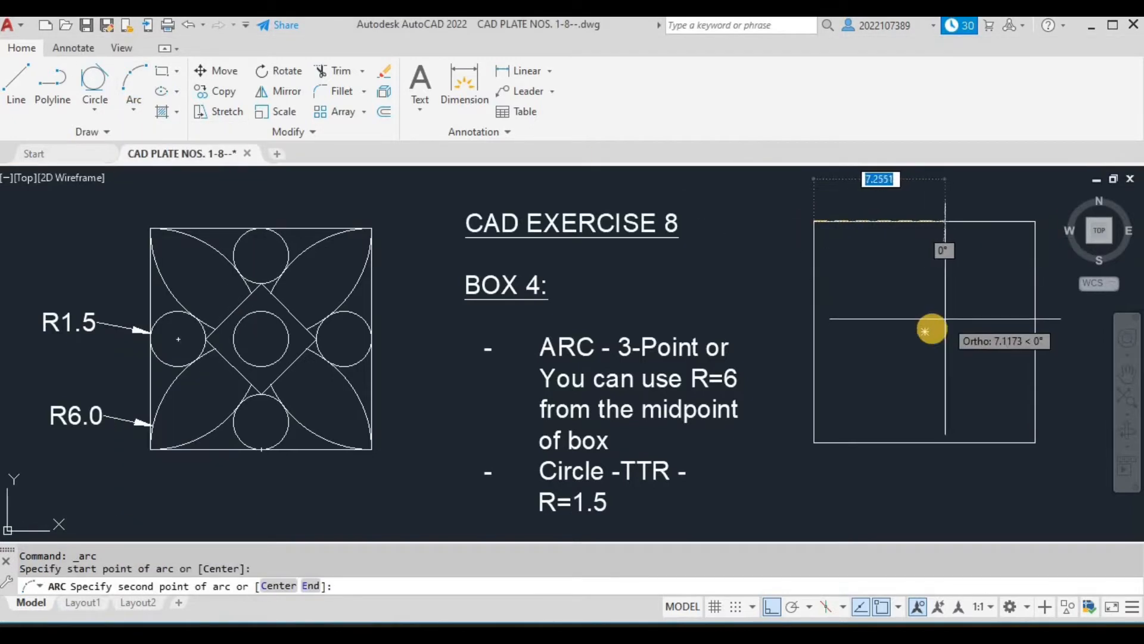
{"action": "left_click", "coordinate": [919, 334]}
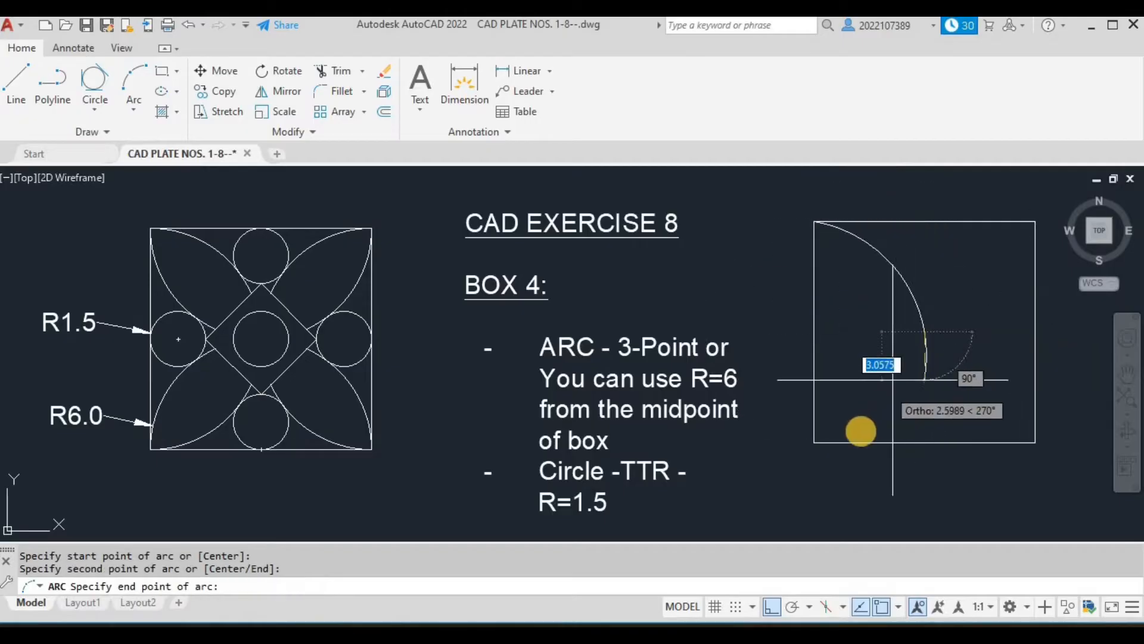
{"action": "left_click", "coordinate": [814, 442]}
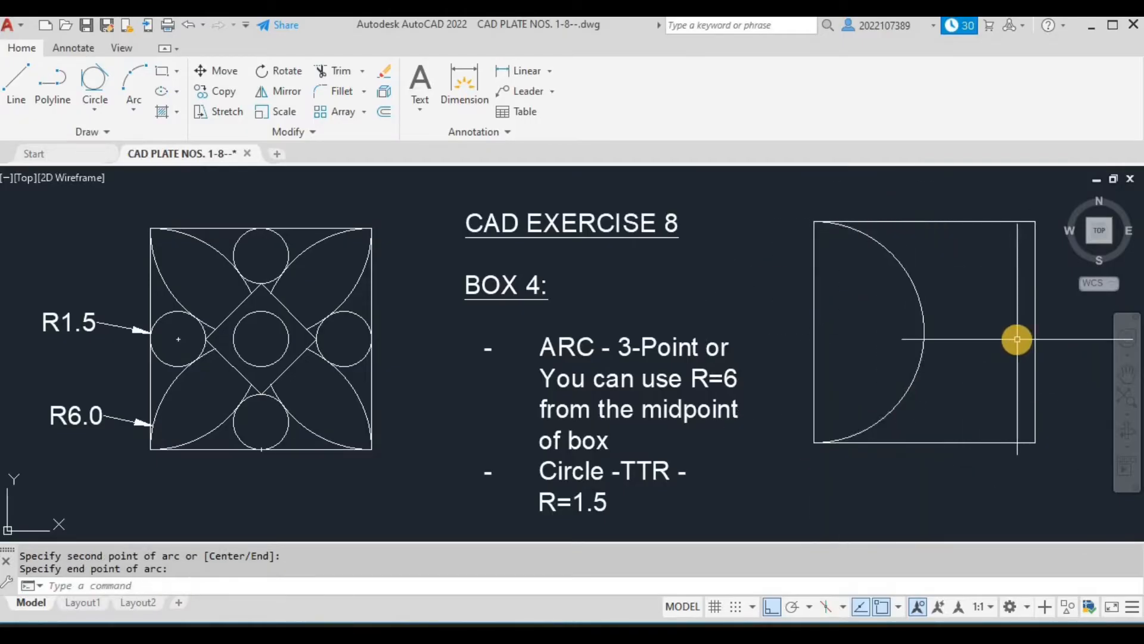
- Draw a circle of radius 6 centered on the midpoint of the square's right side
{"action": "key", "text": "Return"}
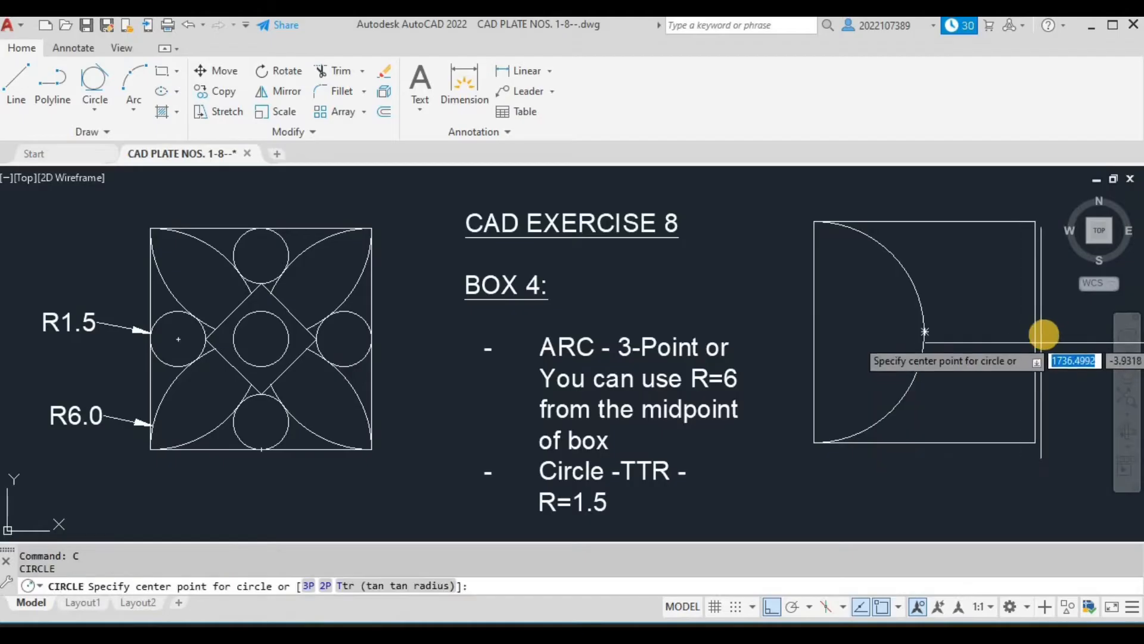
{"action": "left_click", "coordinate": [1034, 331]}
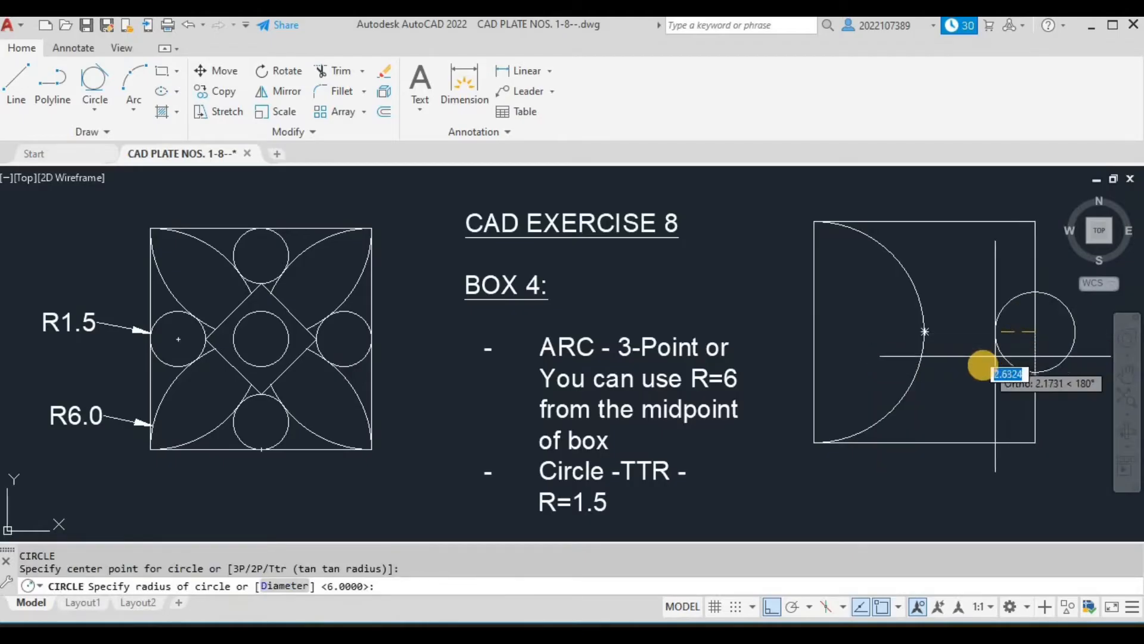
{"action": "key", "text": "Return"}
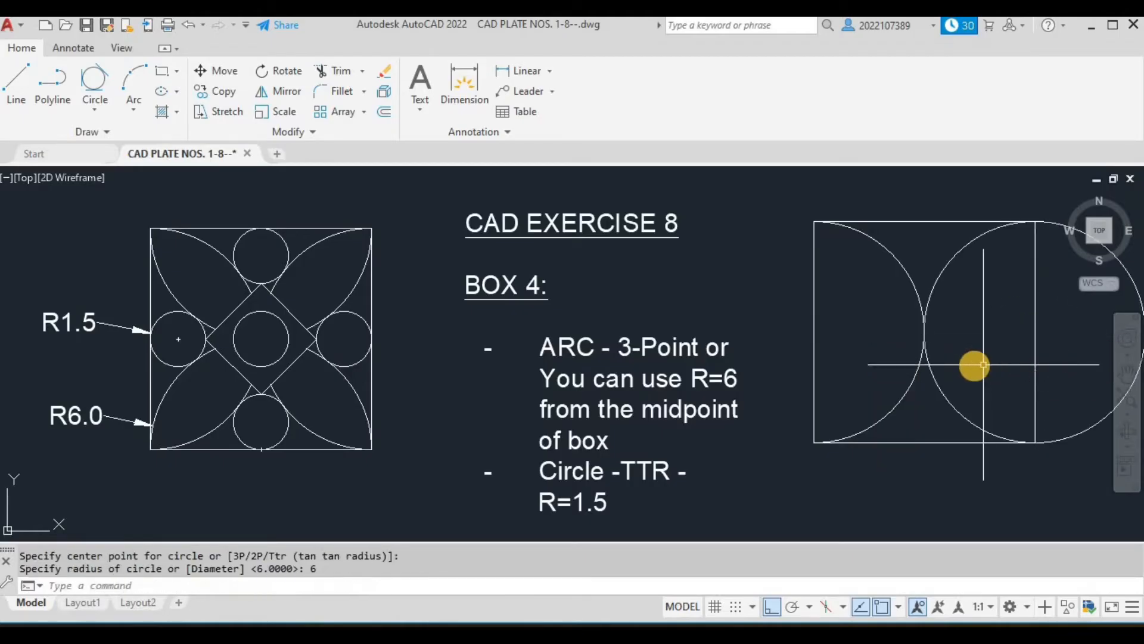
{"action": "key", "text": "Escape"}
{"action": "key", "text": "Escape"}
- Trim the part of the radius 6 circle that lies outside the square's right side
{"action": "type", "text": "tr"}
{"action": "key", "text": "Return"}
{"action": "left_click", "coordinate": [1067, 435]}
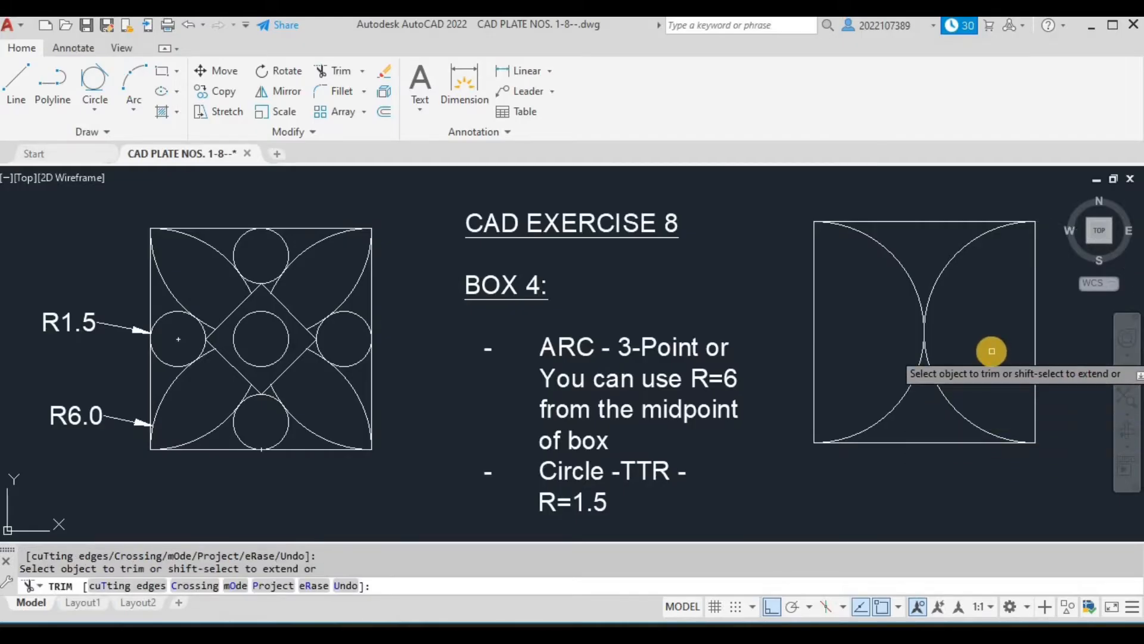
{"action": "key", "text": "Escape"}
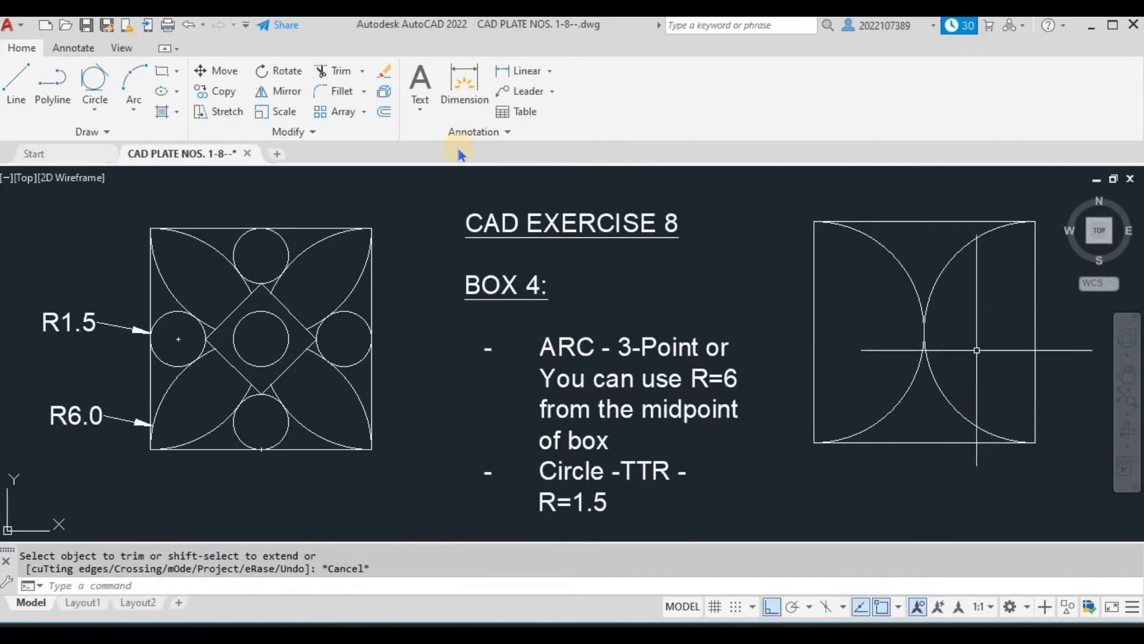
- Draw a 3-point arc from the square's lower-right corner through the center to its lower-left corner
{"action": "left_click", "coordinate": [133, 83]}
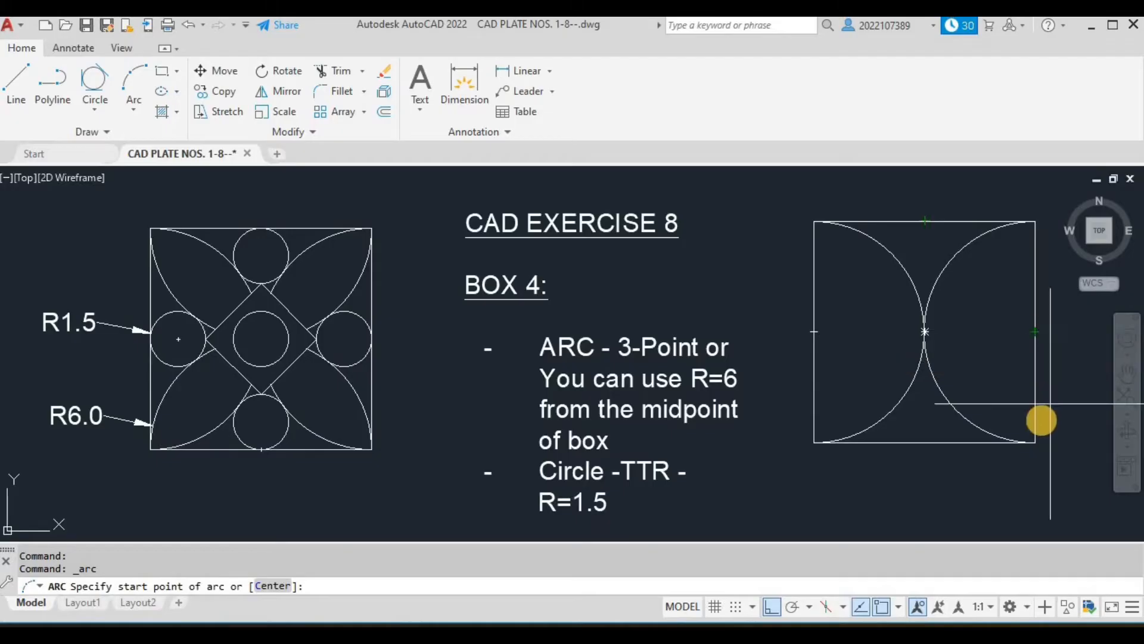
{"action": "left_click", "coordinate": [1035, 441]}
{"action": "left_click", "coordinate": [924, 331]}
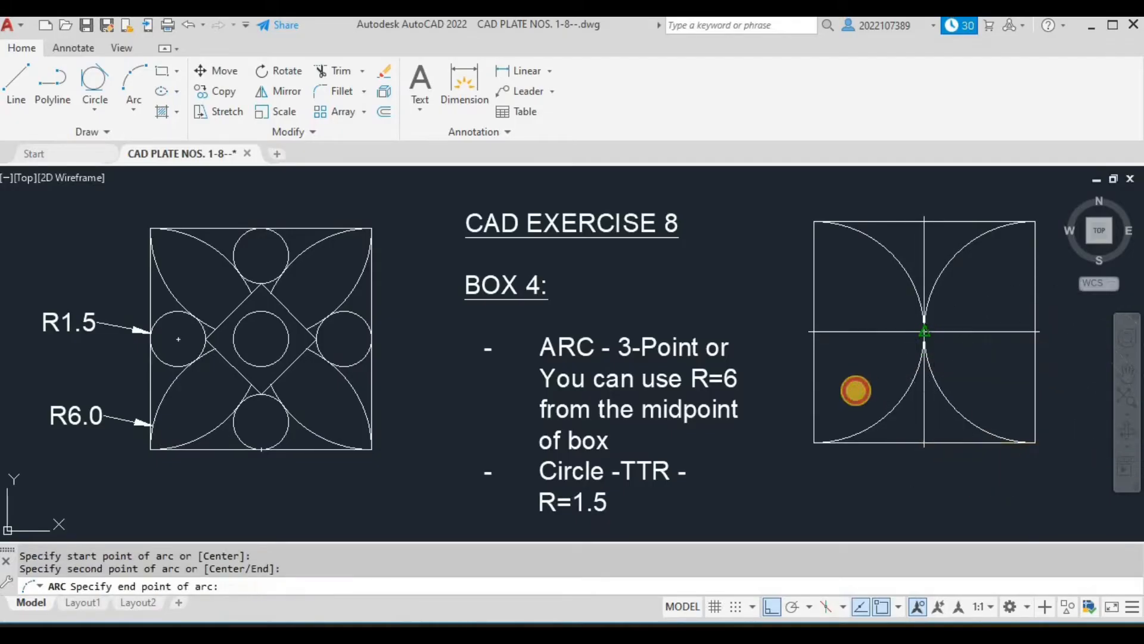
{"action": "left_click", "coordinate": [814, 442]}
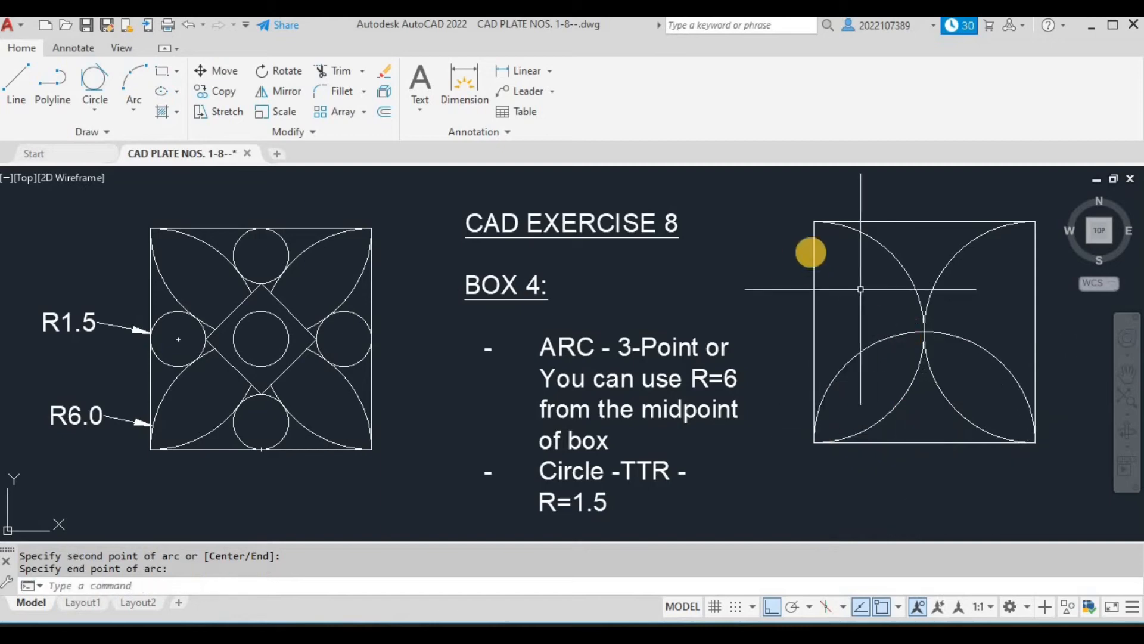
{"action": "key", "text": "Return"}
{"action": "key", "text": "Return"}
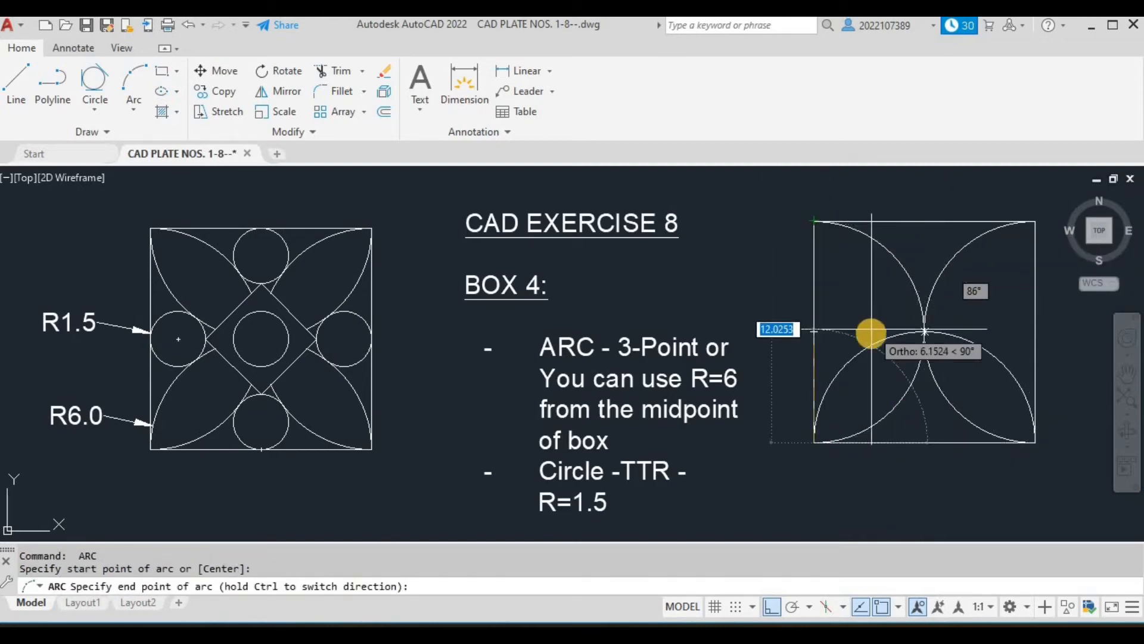
{"action": "key", "text": "Escape"}
- Draw a 3-point arc from the square's upper-left corner through the center to its upper-right corner
{"action": "key", "text": "Return"}
{"action": "left_click", "coordinate": [814, 224]}
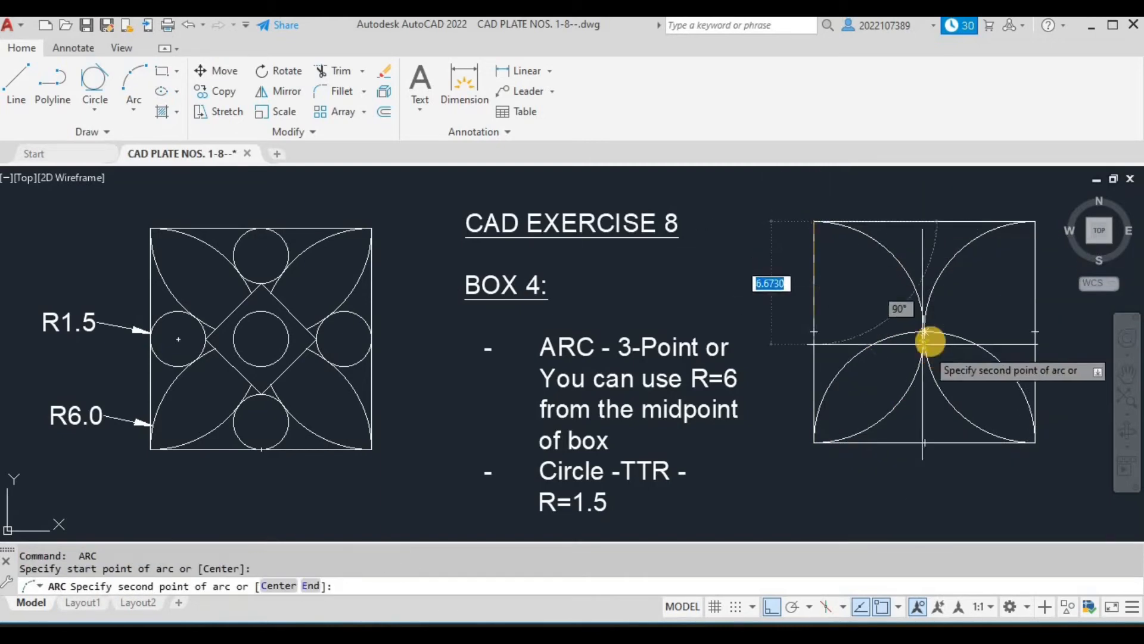
{"action": "left_click", "coordinate": [924, 332]}
{"action": "left_click", "coordinate": [1029, 227]}
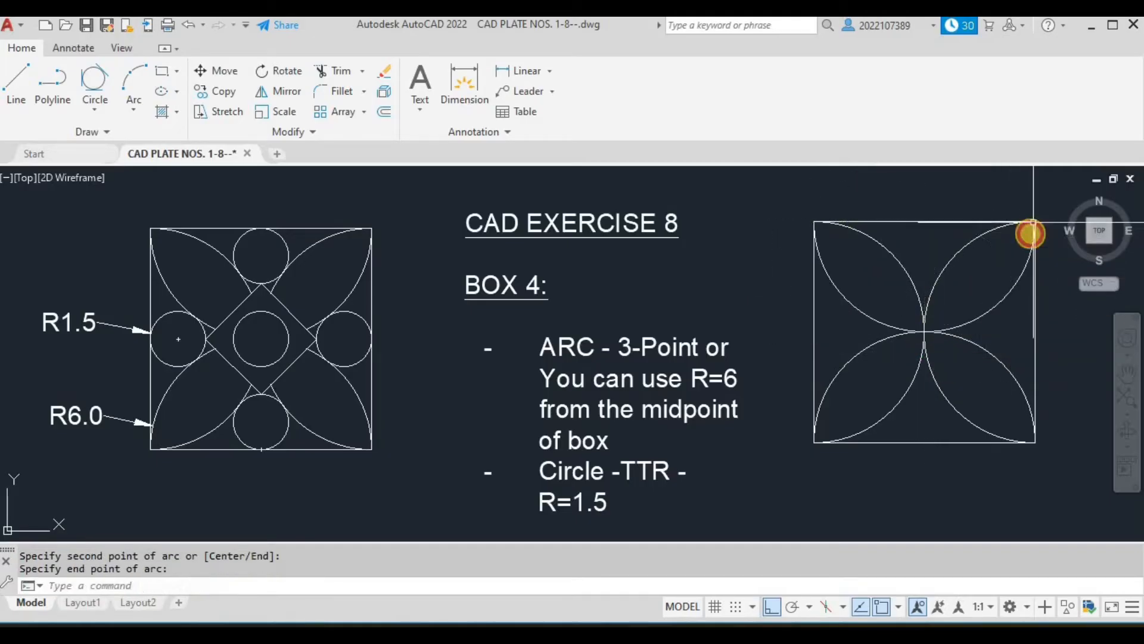
{"action": "key", "text": "Escape"}
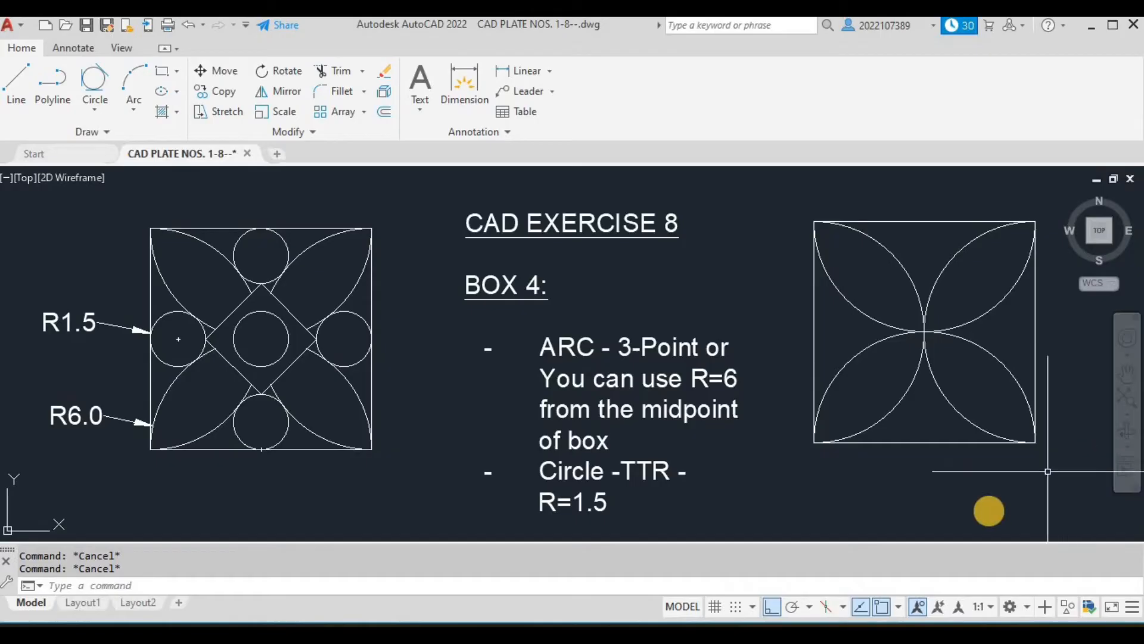
- Draw a tangent-tangent-radius circle of radius 1.5 between the two lower petals, touching the square's bottom side
{"action": "type", "text": "c"}
{"action": "key", "text": "Return"}
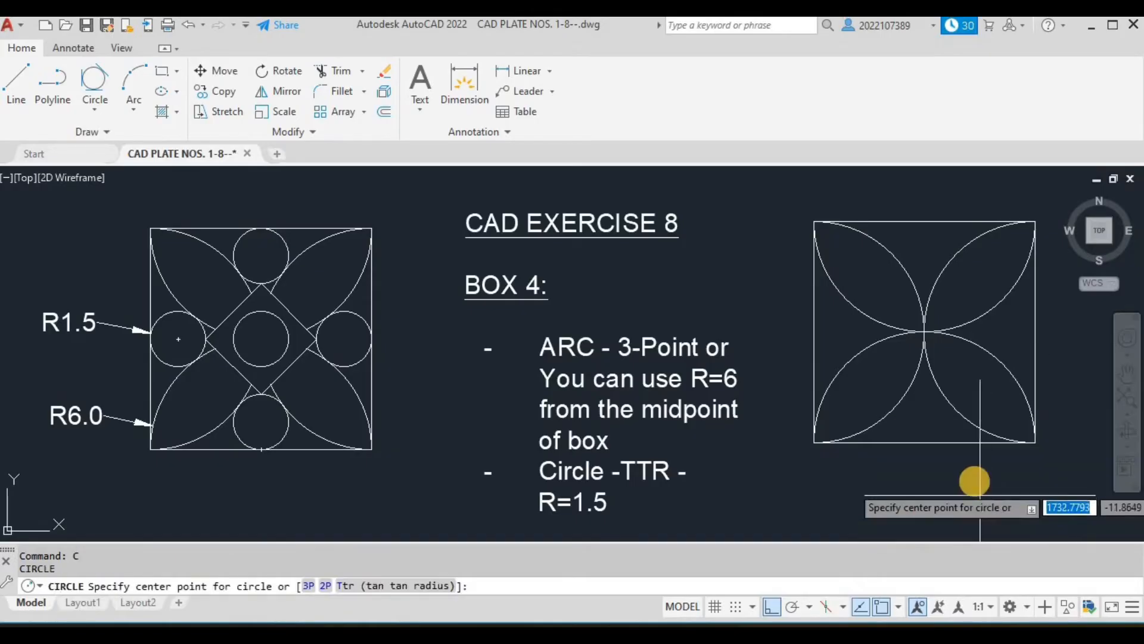
{"action": "type", "text": "ttr"}
{"action": "key", "text": "Return"}
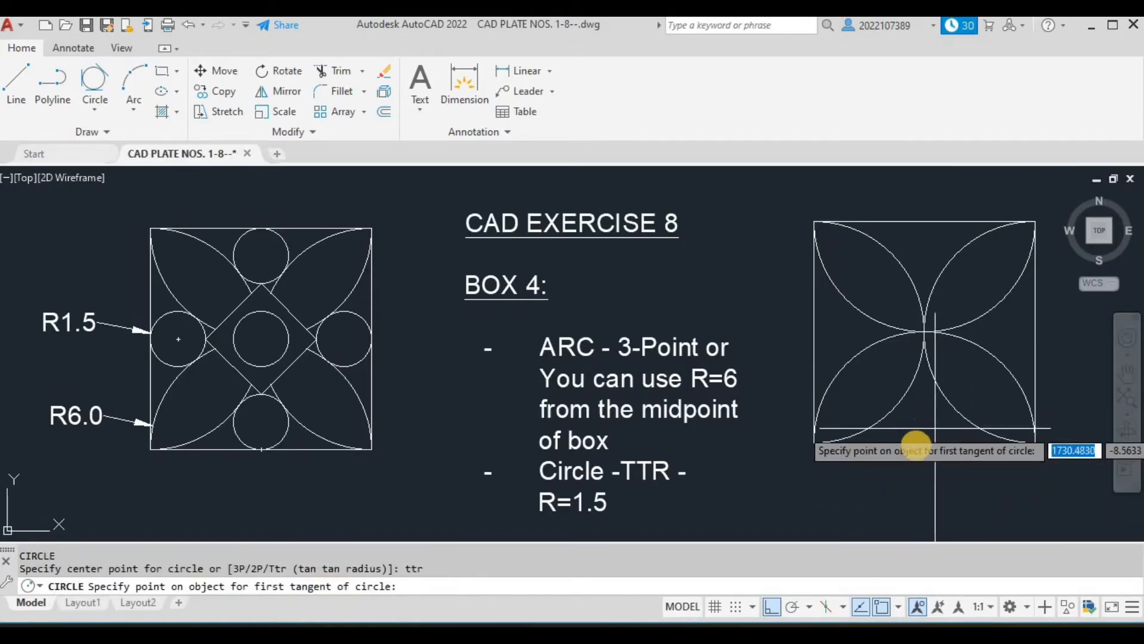
{"action": "left_click", "coordinate": [922, 403]}
{"action": "left_click", "coordinate": [922, 423]}
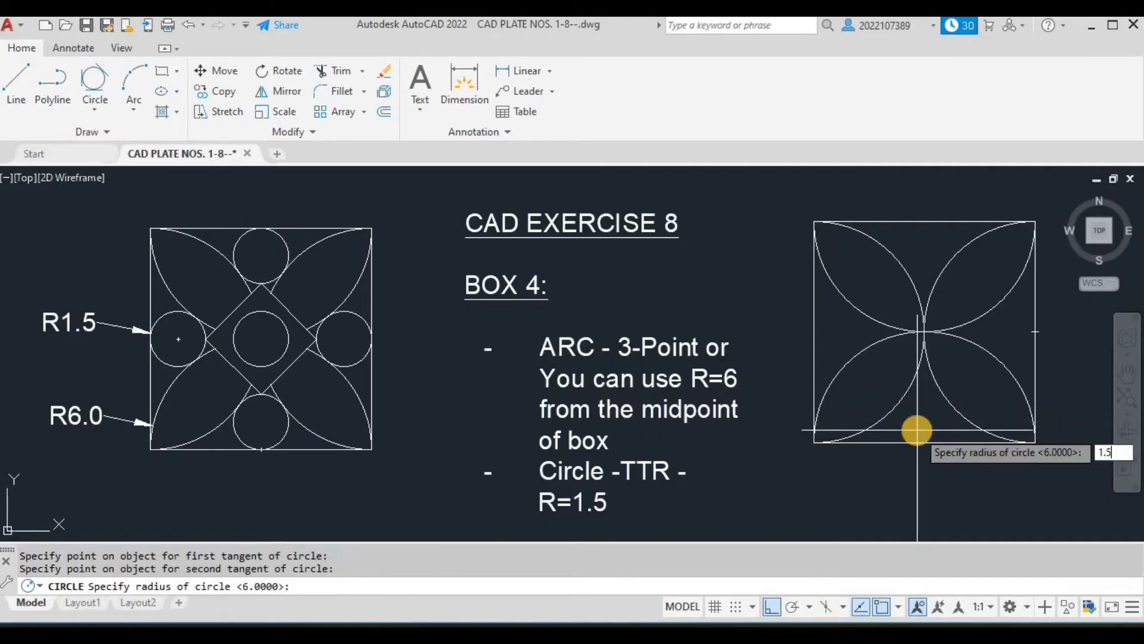
{"action": "key", "text": "Return"}
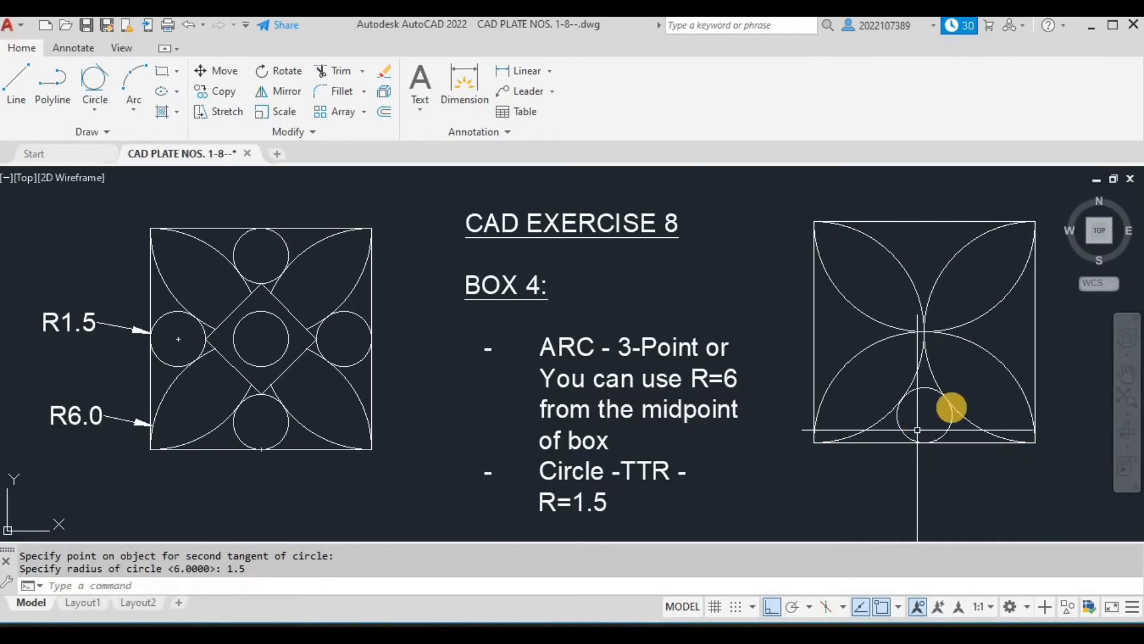
- Draw a tangent-tangent-radius circle of radius 1.5 touching the square's left side and the lower arc of the upper-left petal
{"action": "key", "text": "Return"}
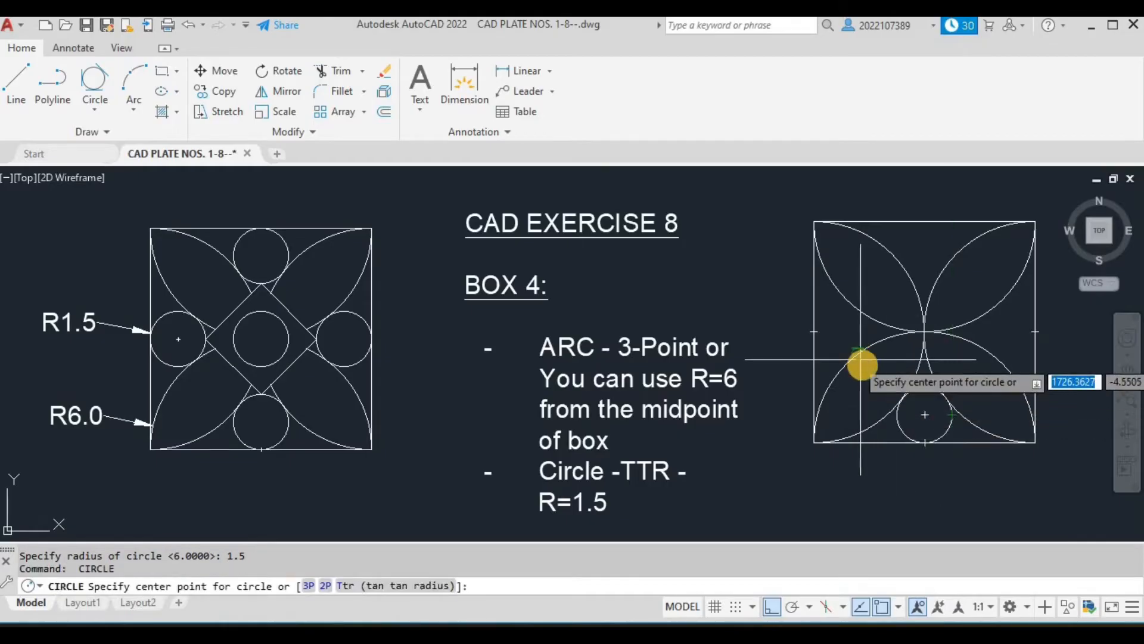
{"action": "type", "text": "ttr"}
{"action": "key", "text": "Return"}
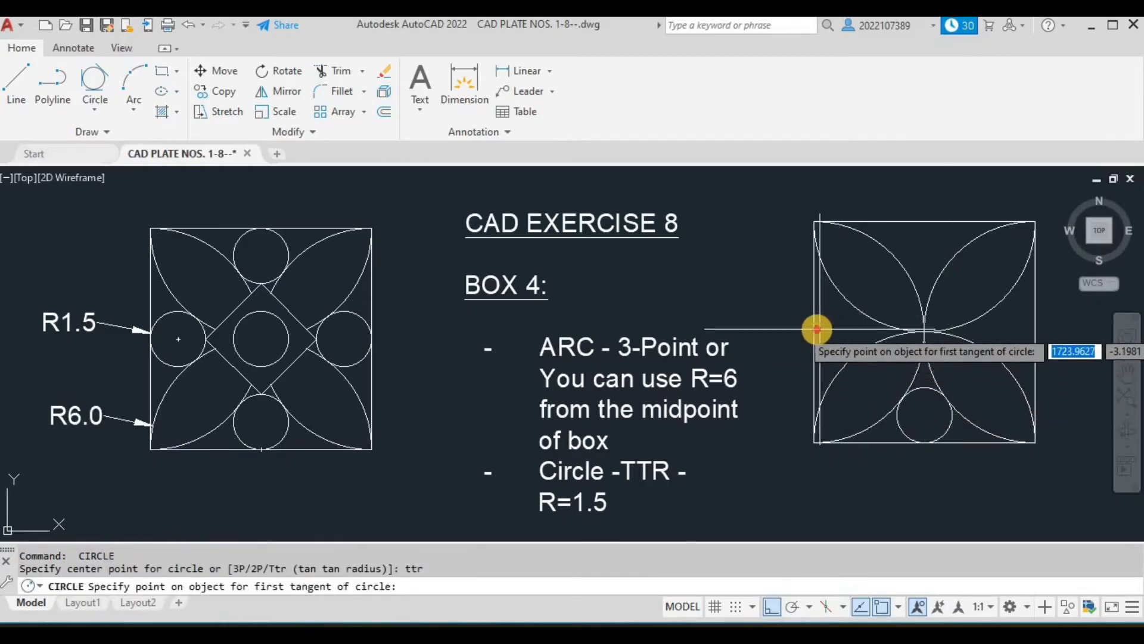
{"action": "left_click", "coordinate": [818, 327]}
{"action": "left_click", "coordinate": [842, 307]}
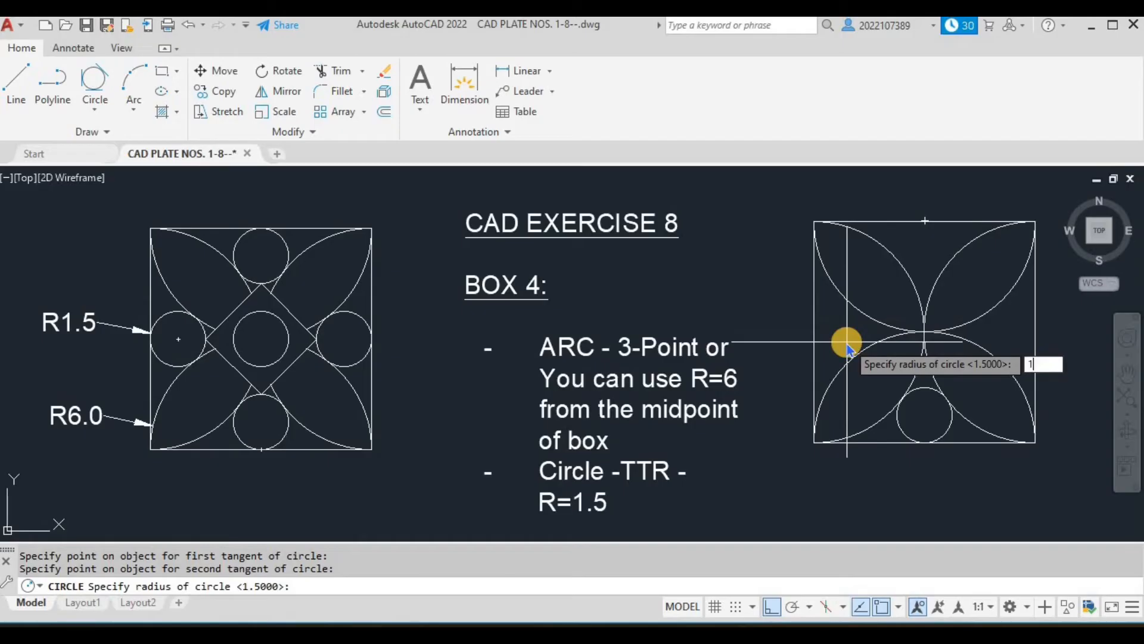
{"action": "type", "text": "1.5"}
{"action": "key", "text": "Return"}
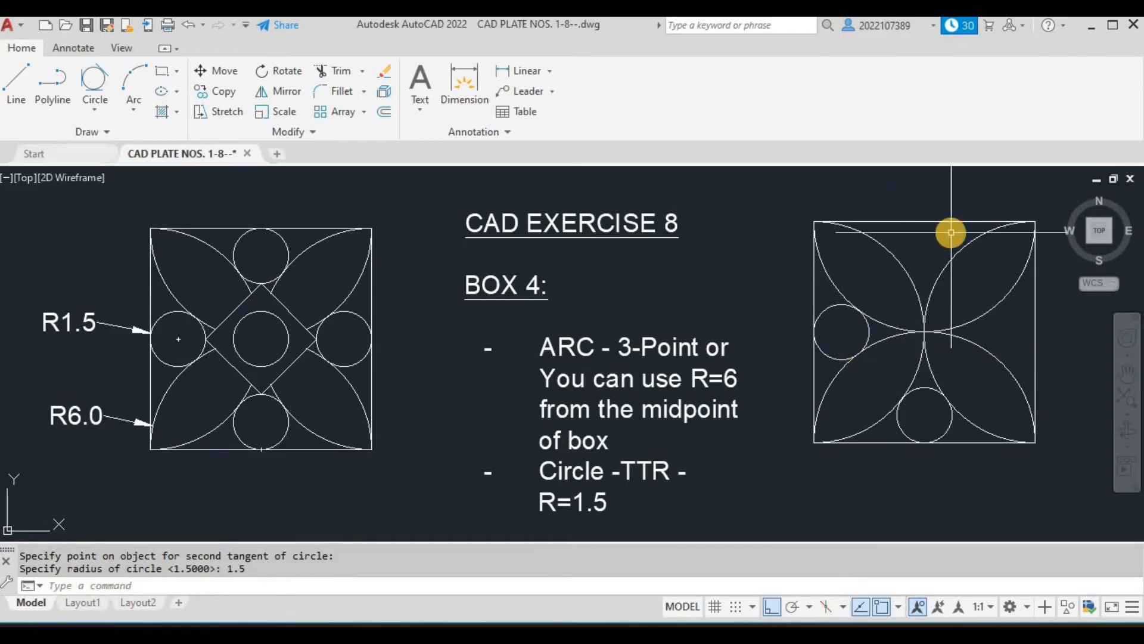
{"action": "key", "text": "BackSpace"}
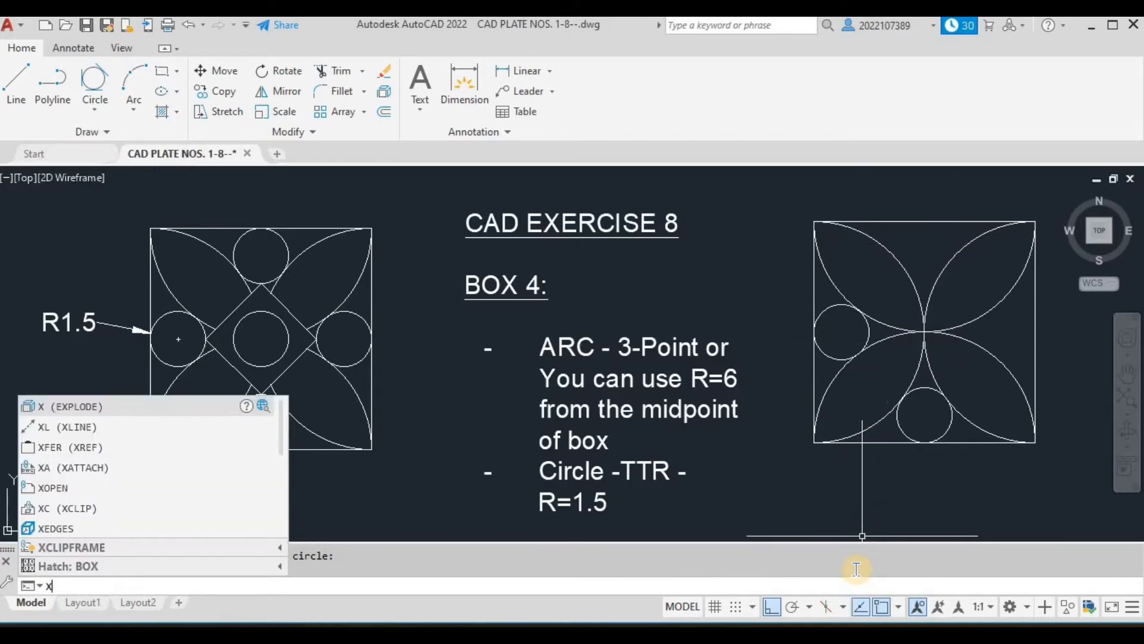
- Draw a tangent-tangent-radius circle of radius 1.5 between the two upper petals, touching the square's top side
{"action": "key", "text": "BackSpace"}
{"action": "type", "text": "c"}
{"action": "key", "text": "Return"}
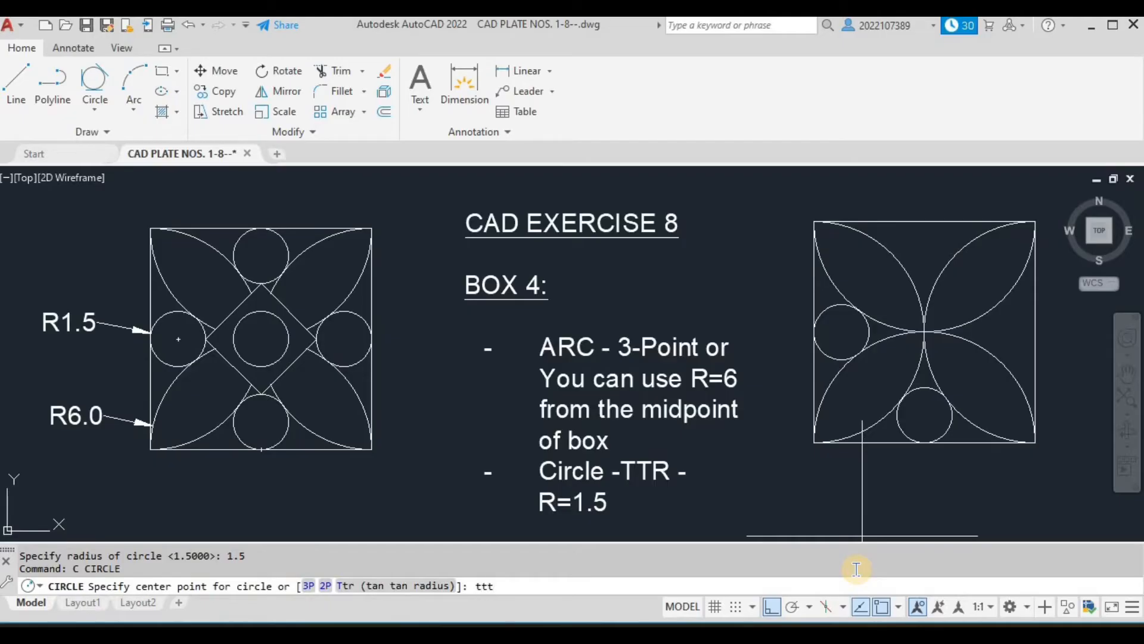
{"action": "key", "text": "Return"}
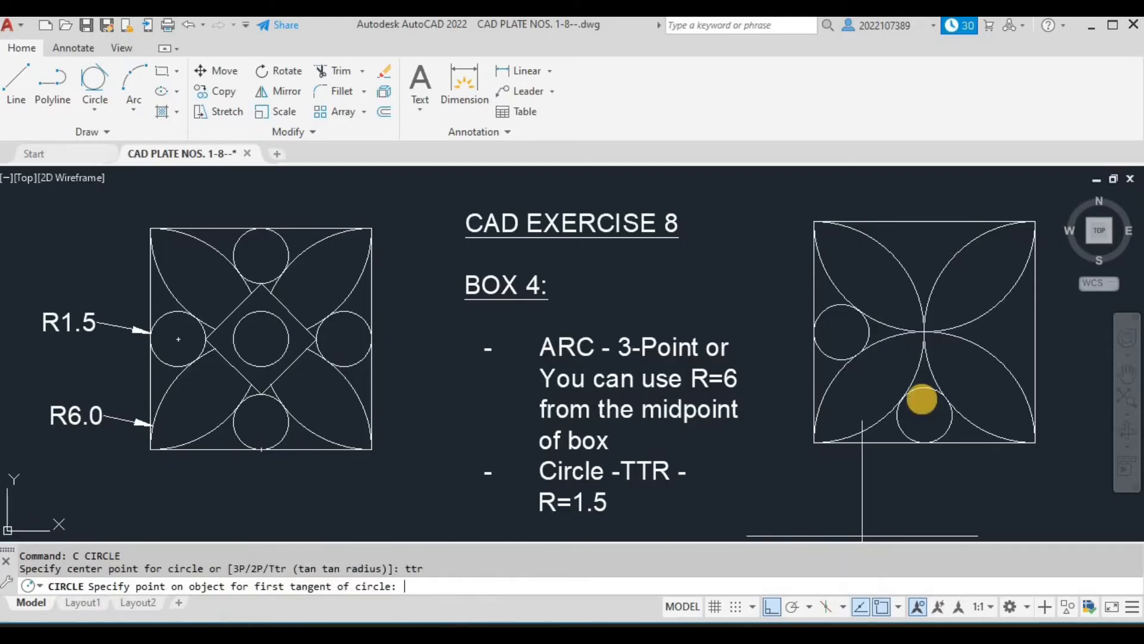
{"action": "left_click", "coordinate": [953, 247]}
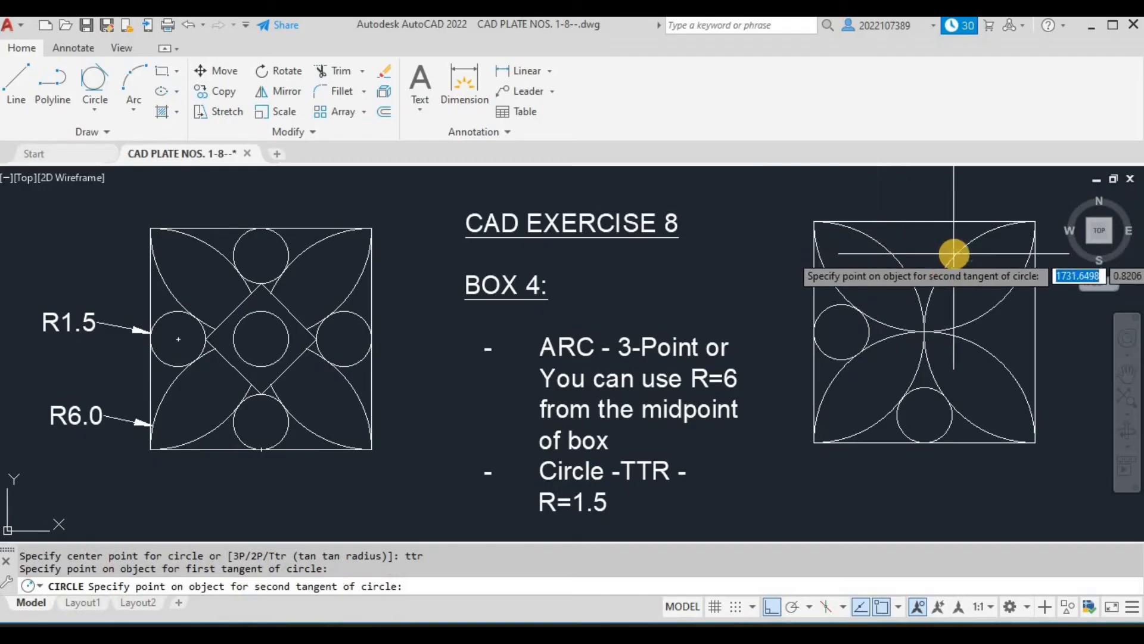
{"action": "left_click", "coordinate": [953, 254]}
{"action": "type", "text": "1.5"}
{"action": "key", "text": "Return"}
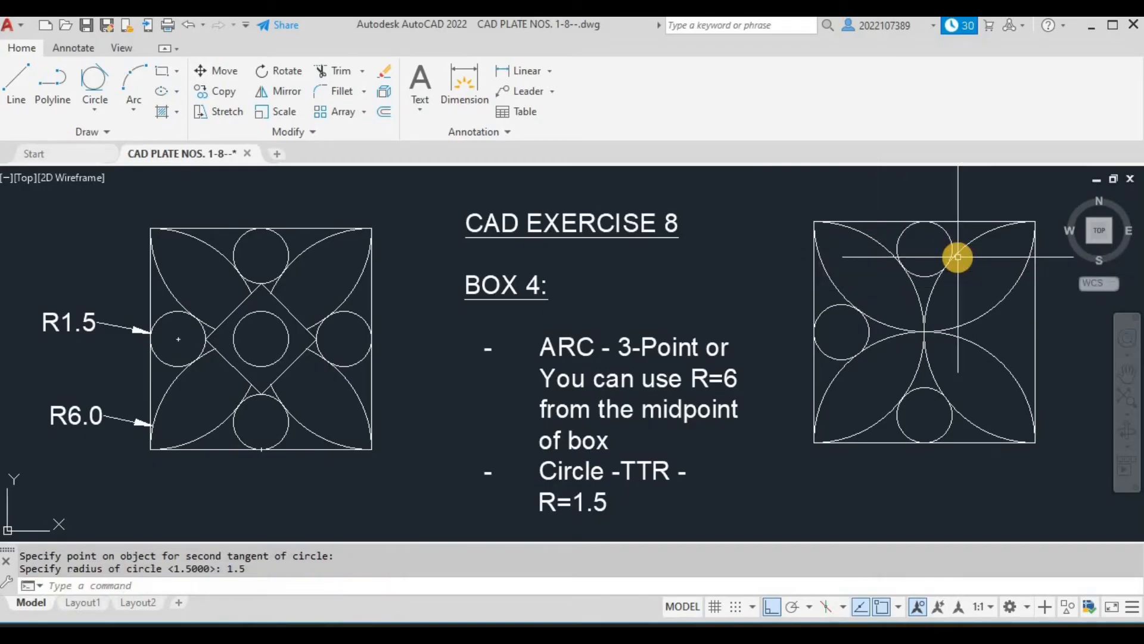
- Draw a tangent-tangent-radius circle of radius 1.5 between the two right petals, touching the square's right side
{"action": "key", "text": "Return"}
{"action": "type", "text": "ttr"}
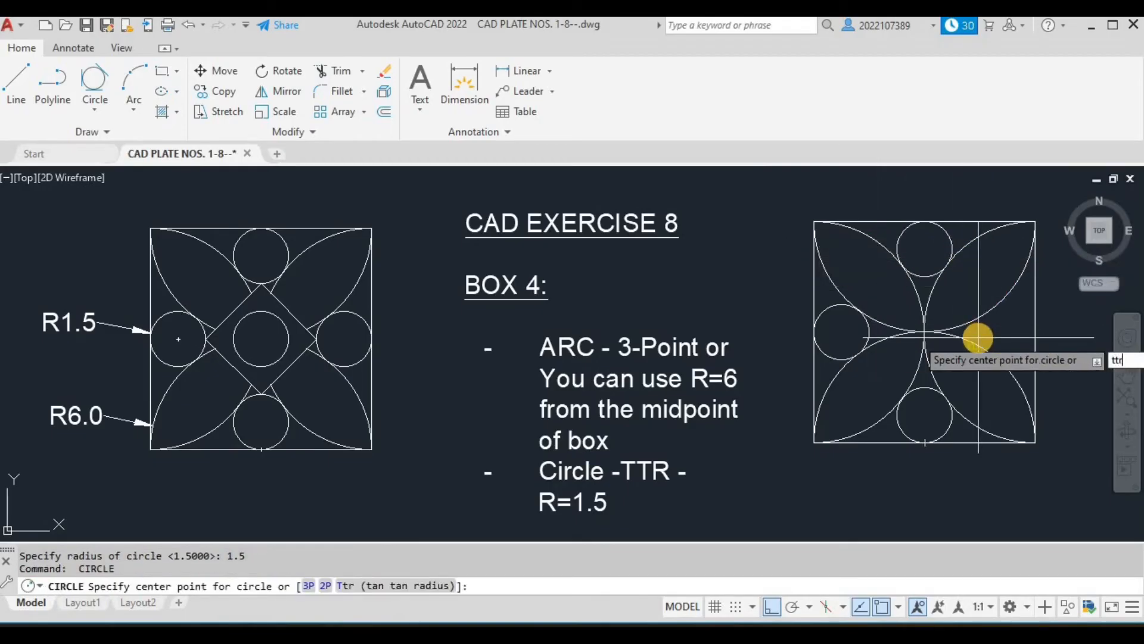
{"action": "key", "text": "Return"}
{"action": "left_click", "coordinate": [994, 304]}
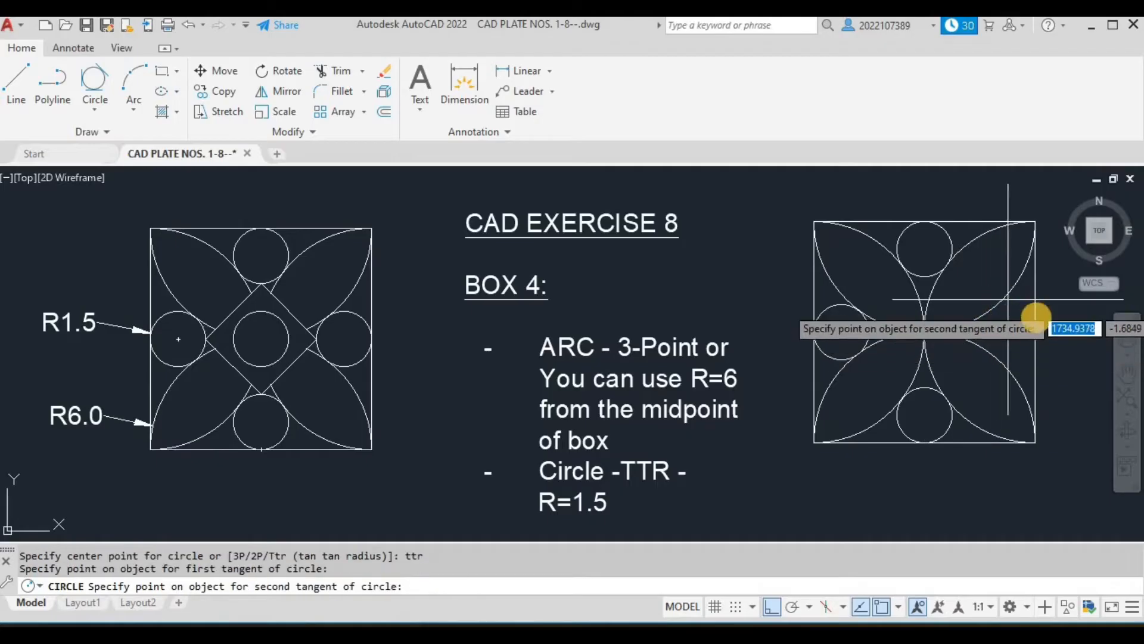
{"action": "left_click", "coordinate": [1006, 361]}
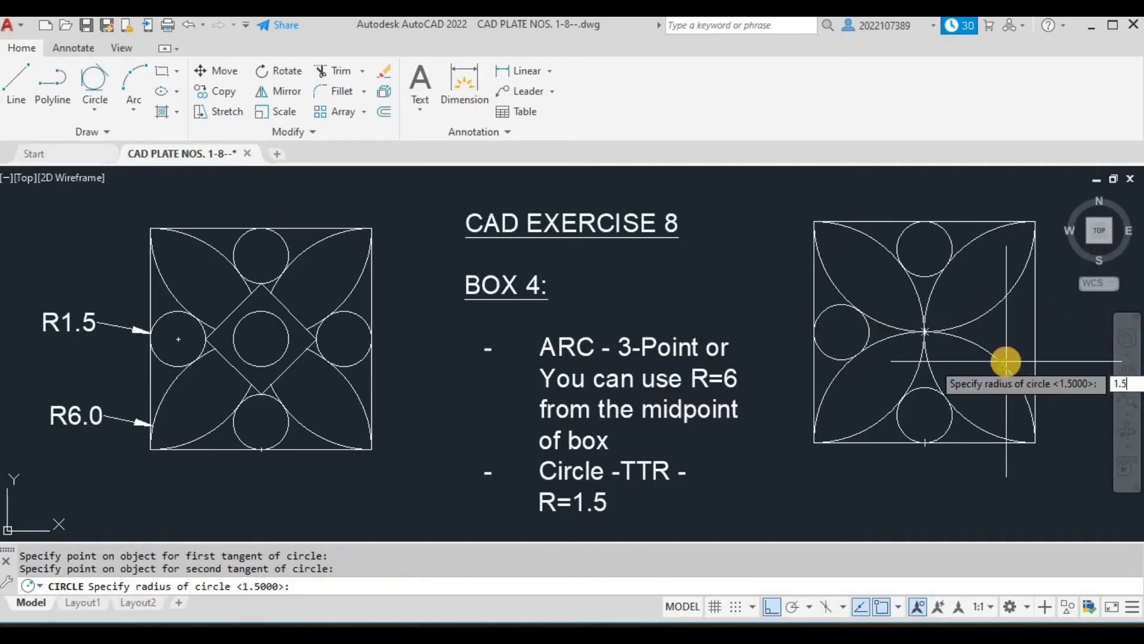
{"action": "type", "text": "1.5"}
{"action": "key", "text": "Return"}
{"action": "key", "text": "Escape"}
{"action": "key", "text": "Escape"}
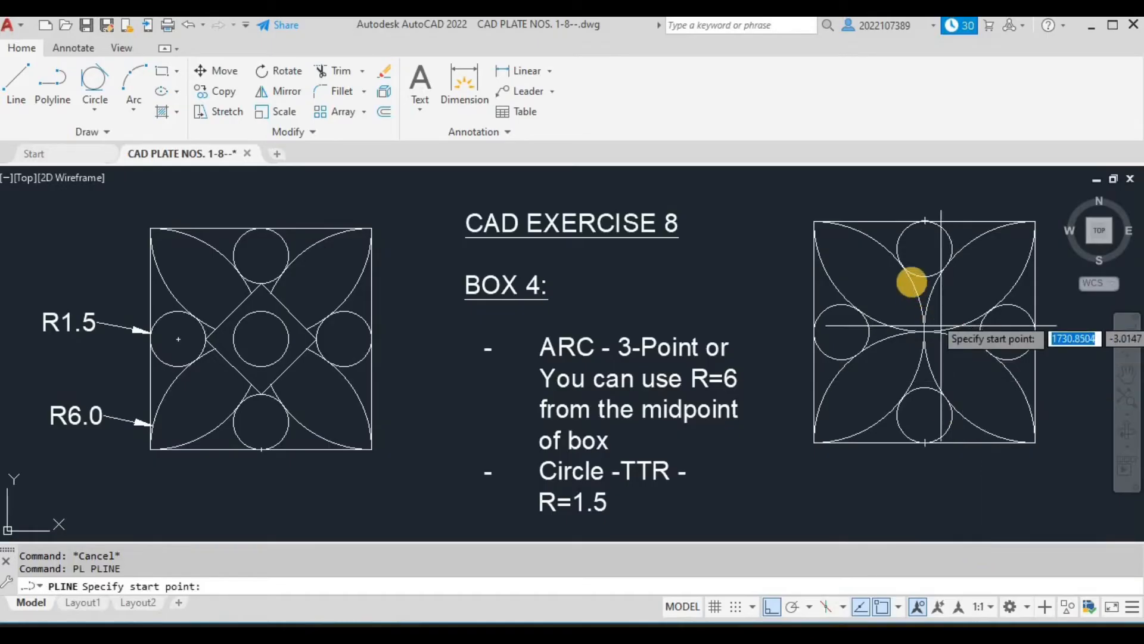
- Draw a polyline diamond through the inner quadrant points of the four circles, returning to its start at the top circle
{"action": "left_click", "coordinate": [924, 282]}
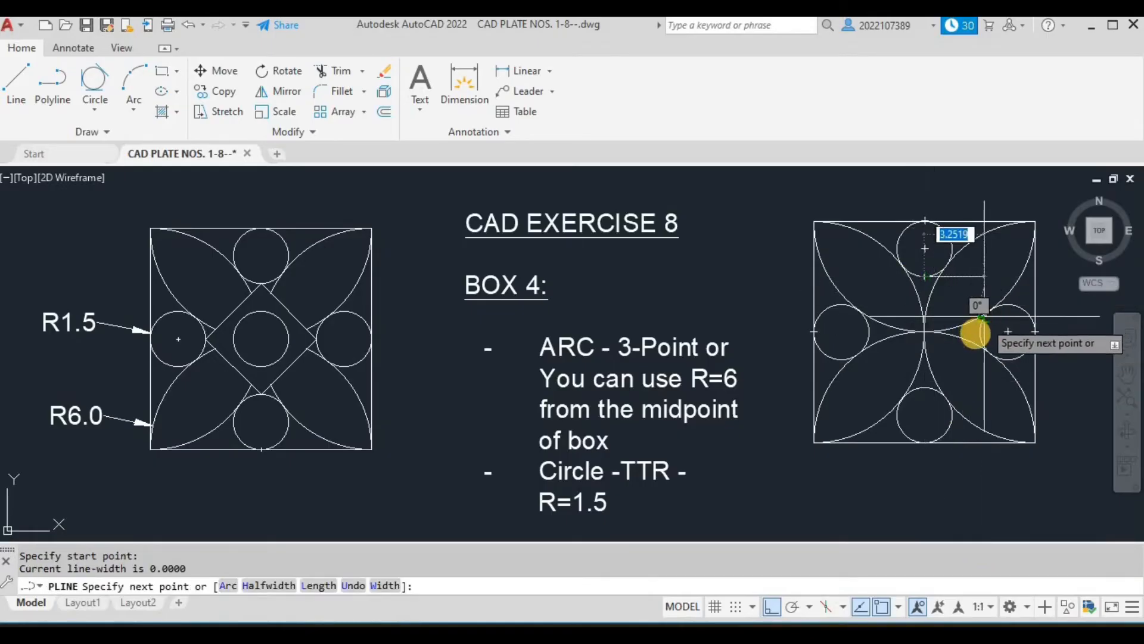
{"action": "left_click", "coordinate": [981, 332]}
{"action": "left_click", "coordinate": [925, 387]}
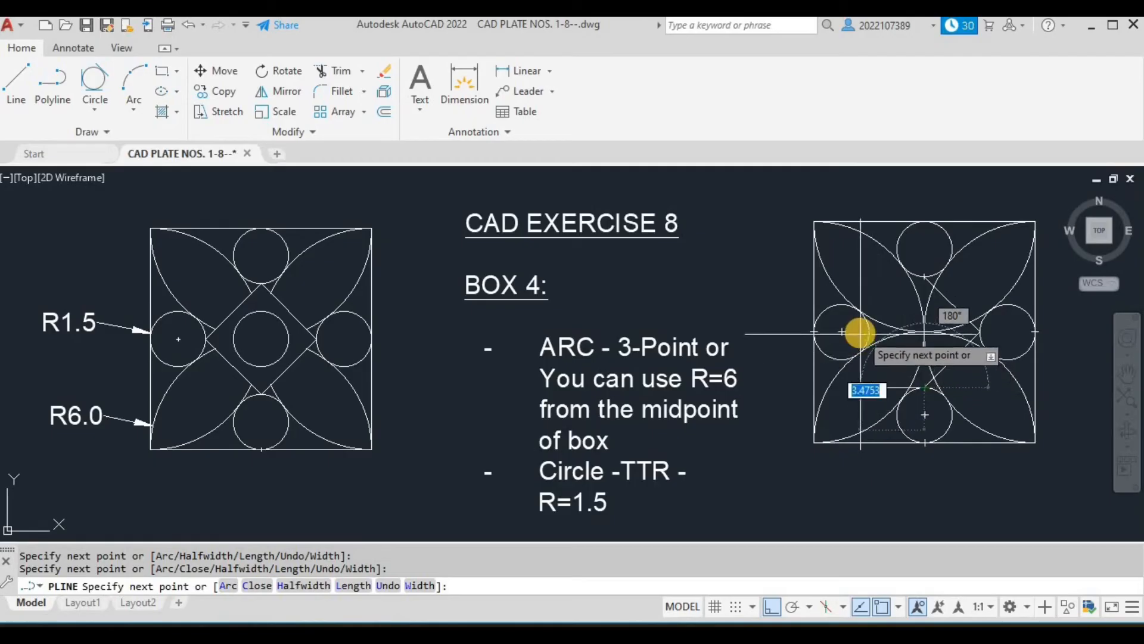
{"action": "left_click", "coordinate": [869, 332]}
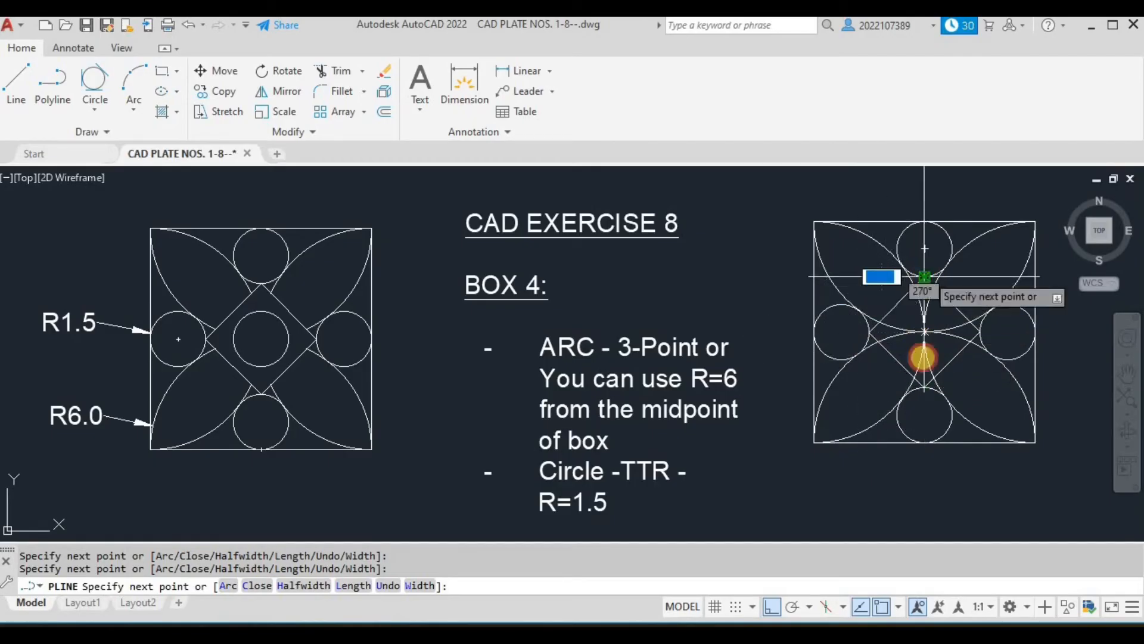
{"action": "key", "text": "Escape"}
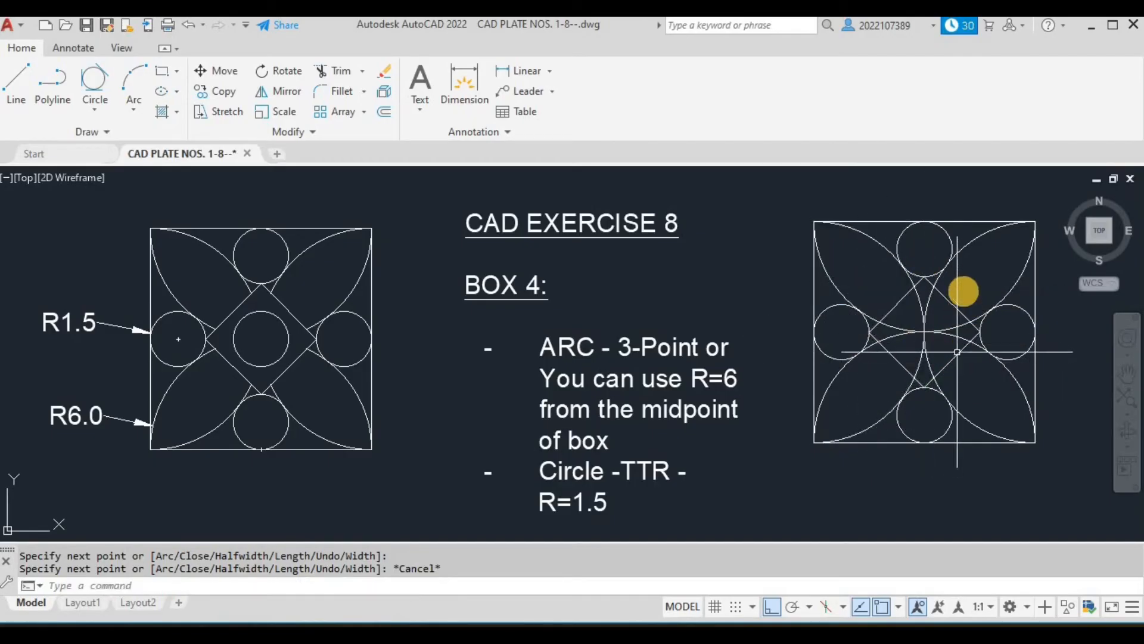
- Trim away the petal arcs inside the diamond, using the diamond as the cutting edge
{"action": "left_click", "coordinate": [952, 304]}
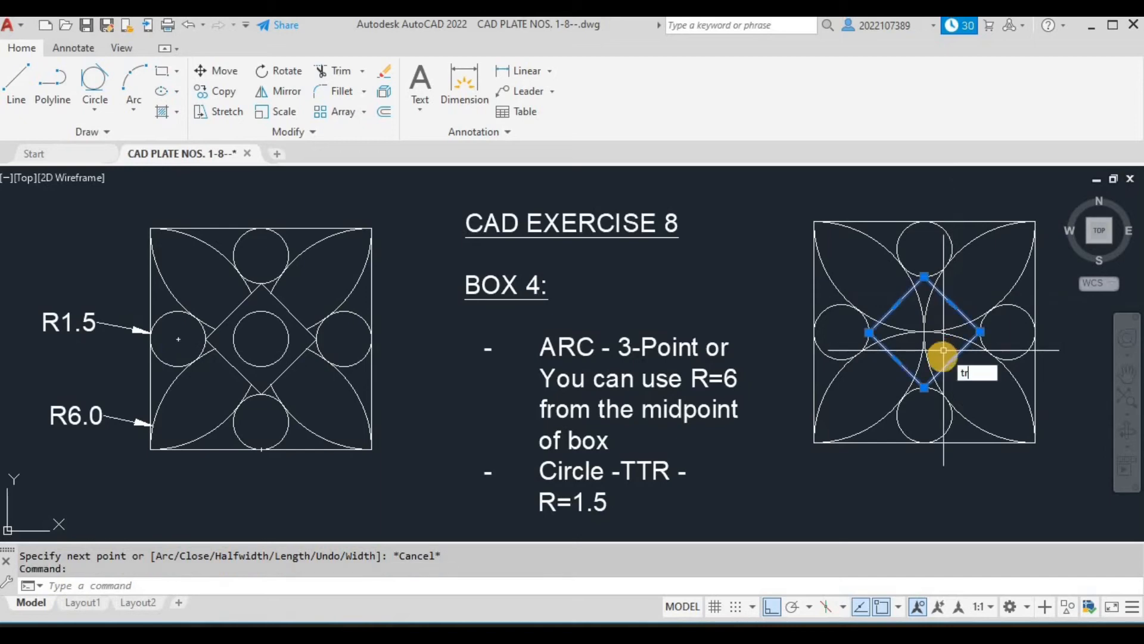
{"action": "key", "text": "Return"}
{"action": "left_click_drag", "start_coordinate": [948, 355], "coordinate": [913, 319]}
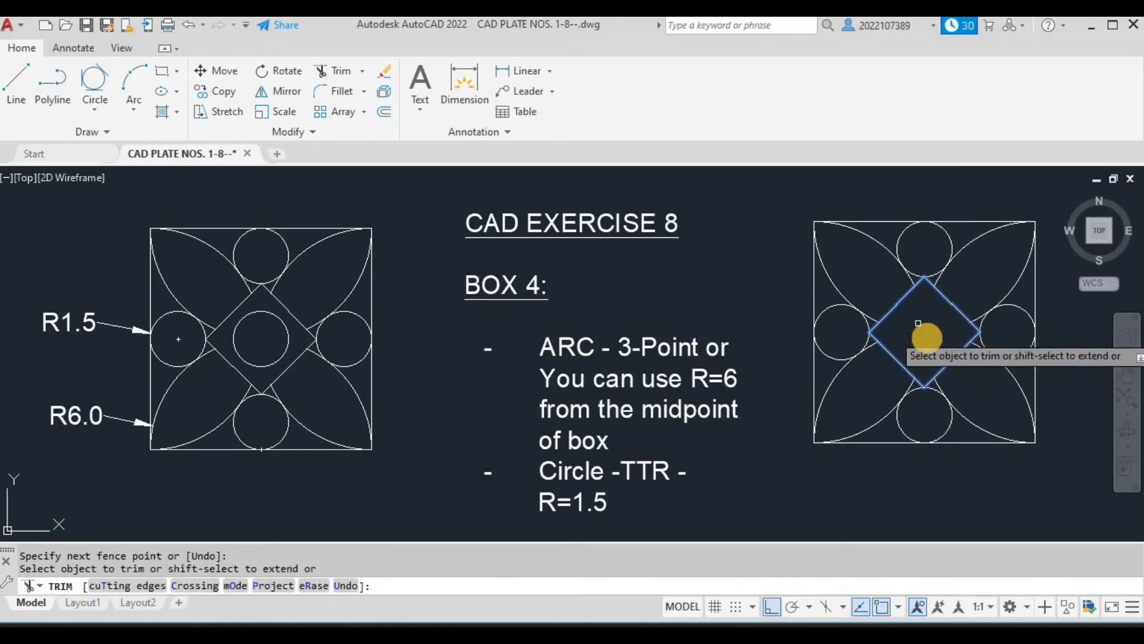
{"action": "key", "text": "Escape"}
- Copy the right-hand circle by its center to the center of the diamond
{"action": "left_click", "coordinate": [954, 306]}
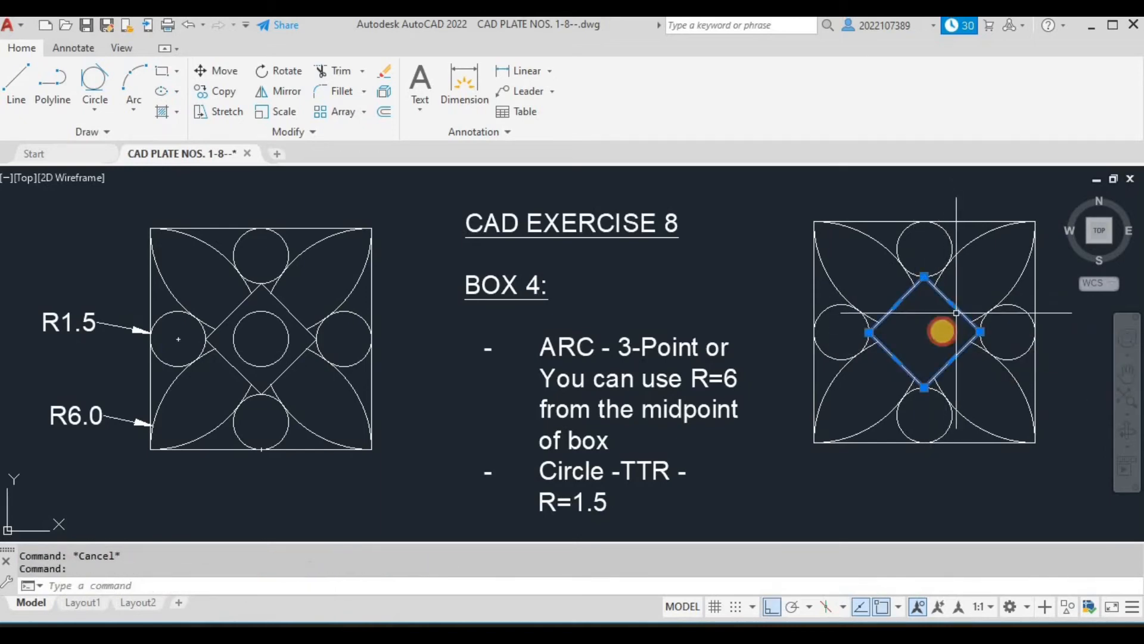
{"action": "left_click", "coordinate": [1032, 314]}
{"action": "type", "text": "c"}
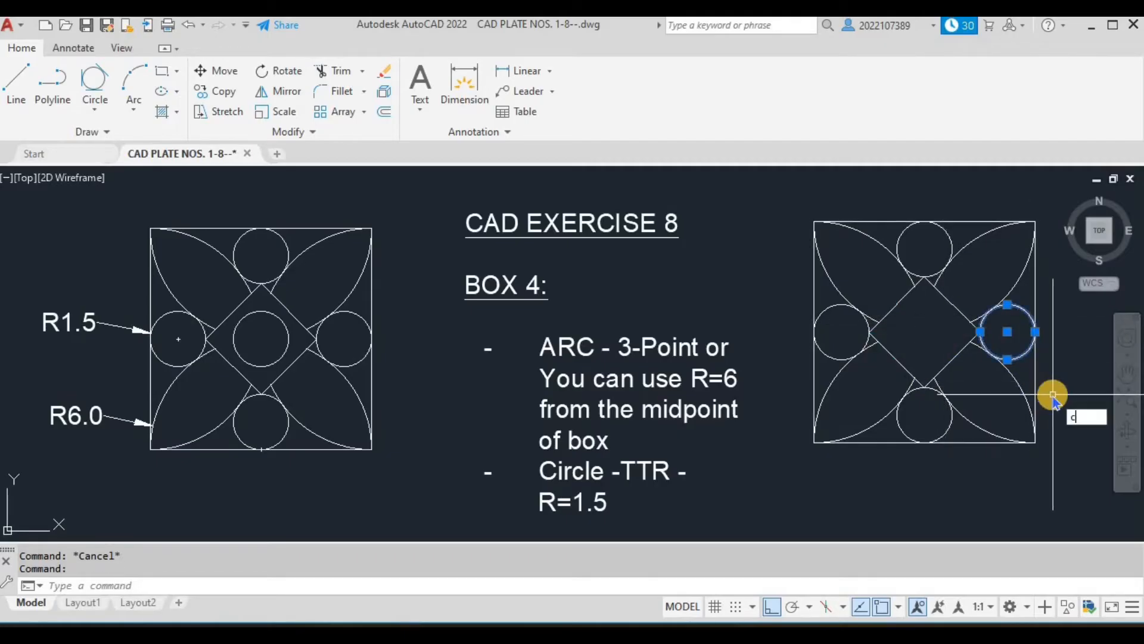
{"action": "type", "text": "o"}
{"action": "key", "text": "Return"}
{"action": "left_click", "coordinate": [1008, 331]}
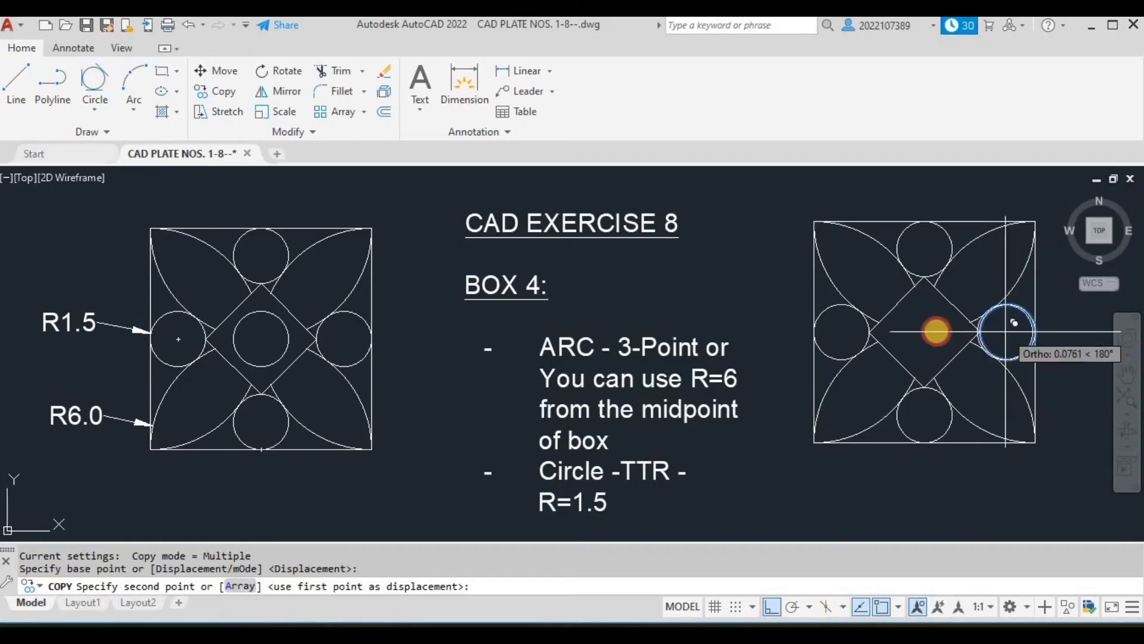
{"action": "left_click", "coordinate": [925, 332]}
{"action": "key", "text": "Escape"}
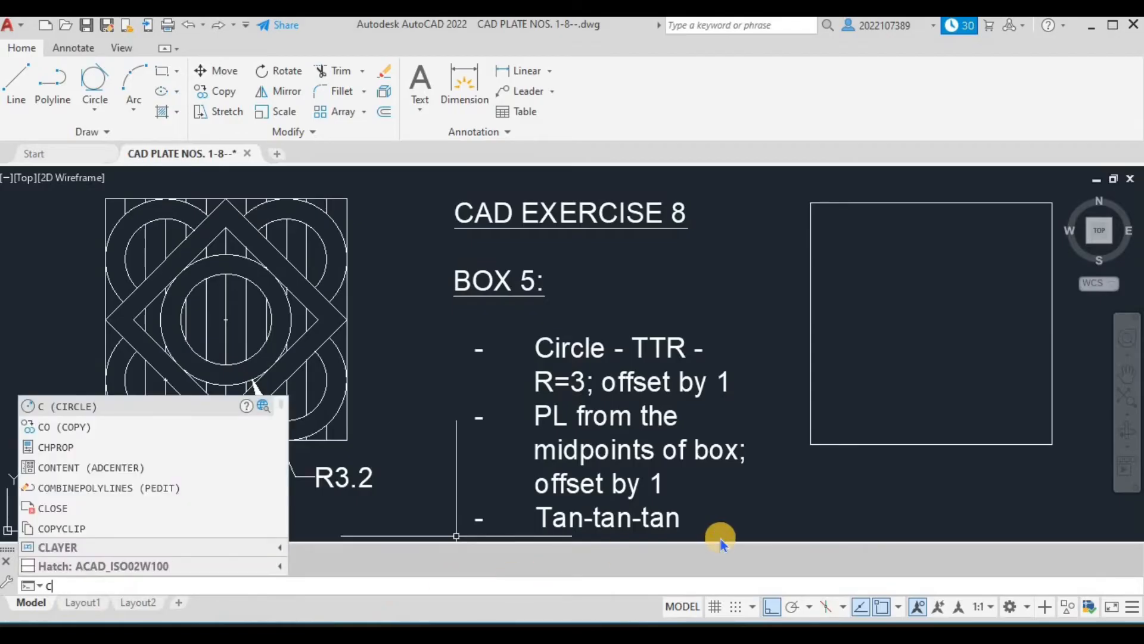
- Draw a tangent-tangent-radius circle of radius 3 touching the top and left sides of the empty Box 5 square
{"action": "key", "text": "Return"}
{"action": "type", "text": "ttr"}
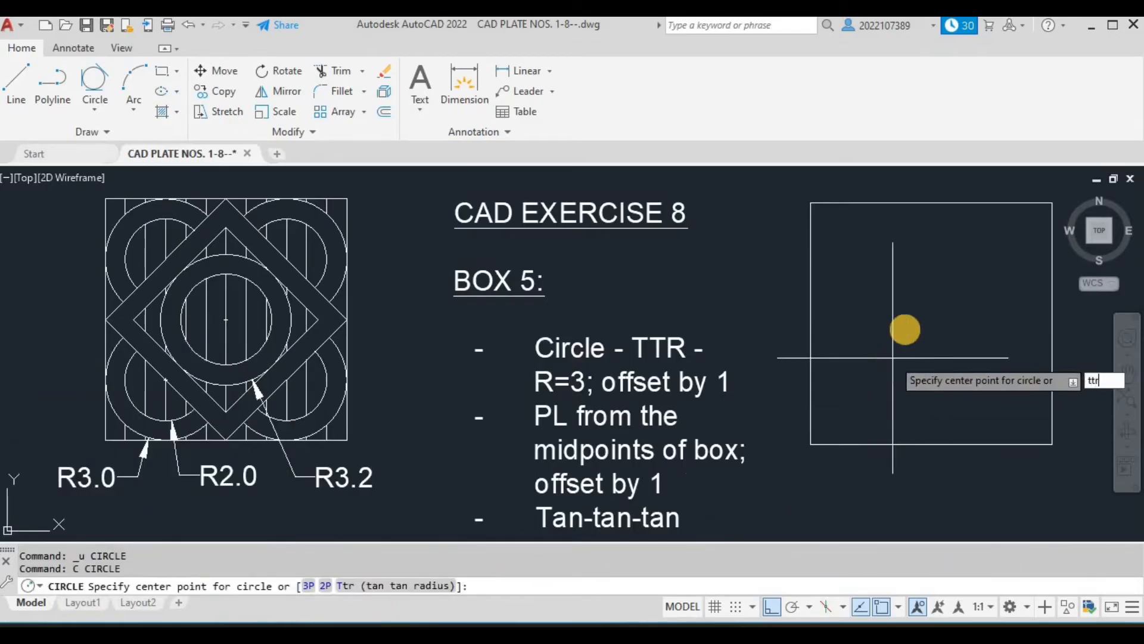
{"action": "key", "text": "Return"}
{"action": "left_click", "coordinate": [854, 201]}
{"action": "left_click", "coordinate": [805, 241]}
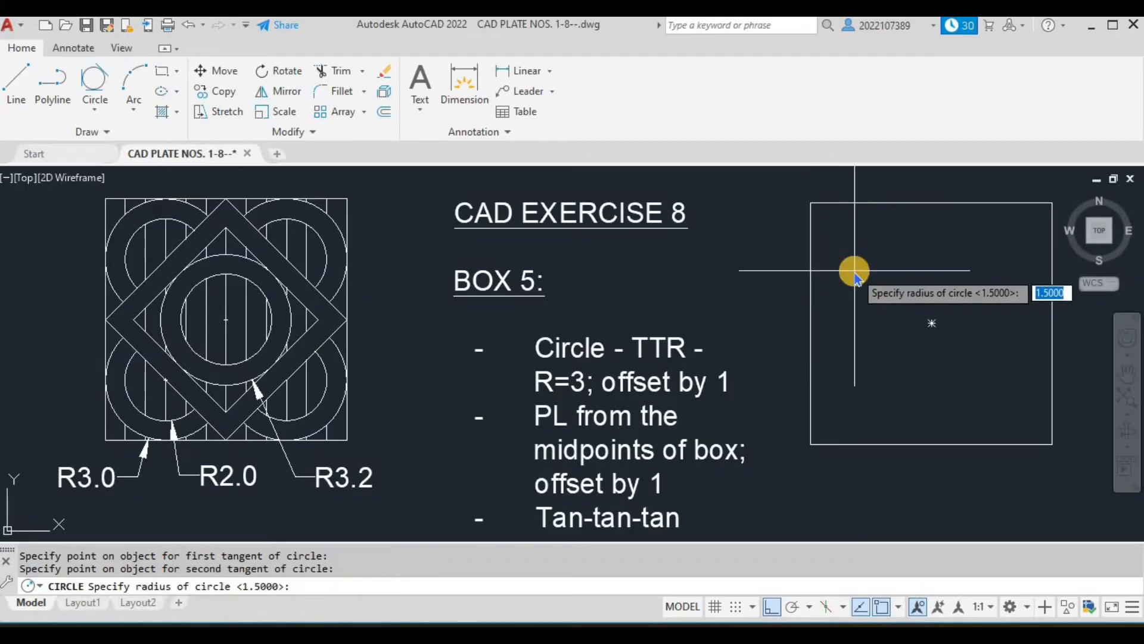
{"action": "key", "text": "Return"}
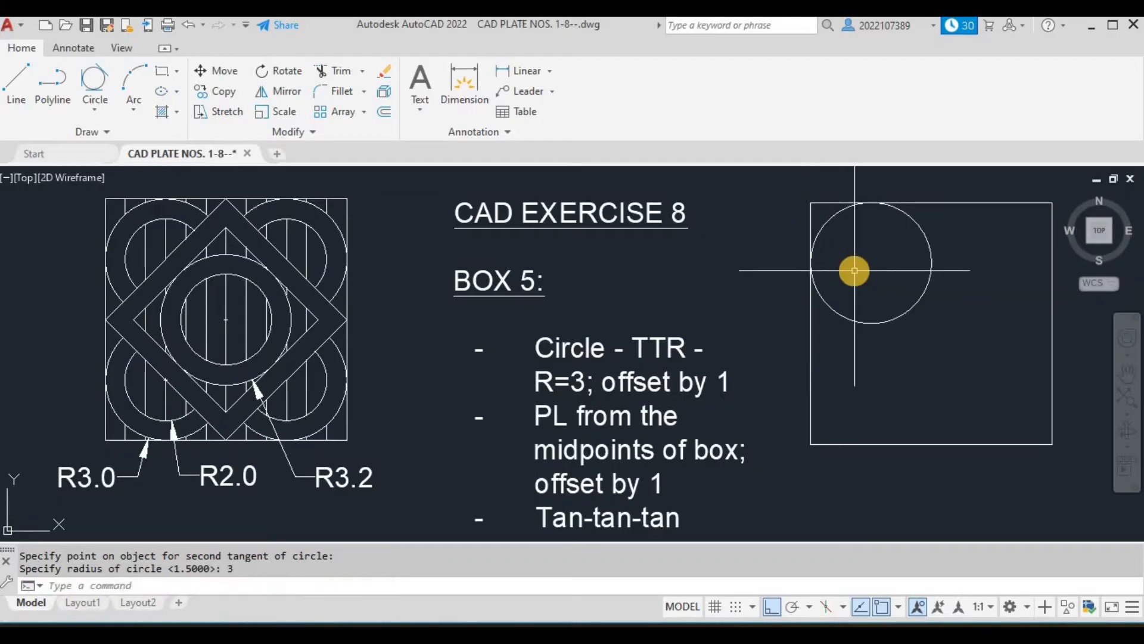
{"action": "key", "text": "Escape"}
- Offset the upper-left circle inward by 1
{"action": "left_click", "coordinate": [916, 341]}
{"action": "left_click", "coordinate": [888, 287]}
{"action": "key", "text": "Return"}
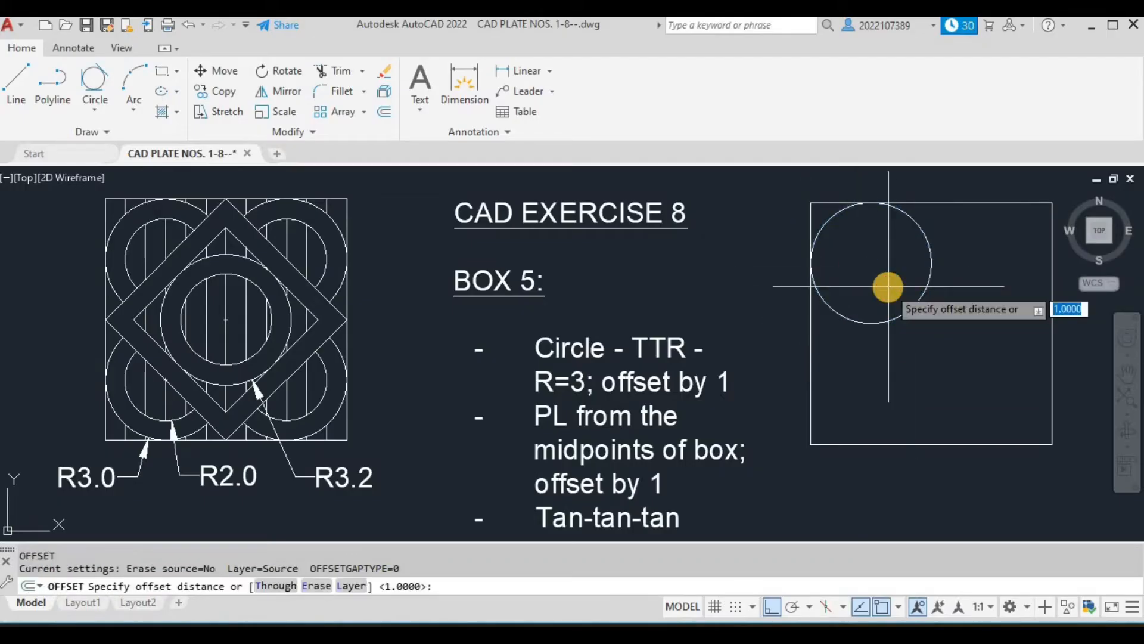
{"action": "key", "text": "Return"}
{"action": "left_click", "coordinate": [888, 286]}
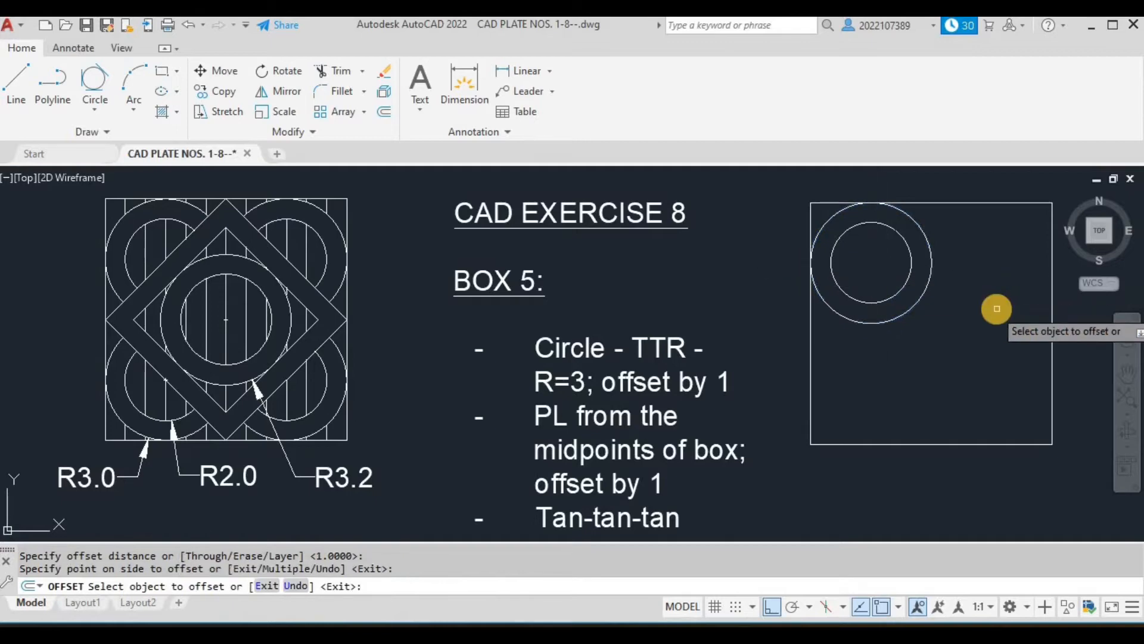
{"action": "key", "text": "Escape"}
- Draw a tangent-tangent-radius circle of radius 3 touching the Box 5 square's top and right sides
{"action": "type", "text": "c"}
{"action": "key", "text": "Return"}
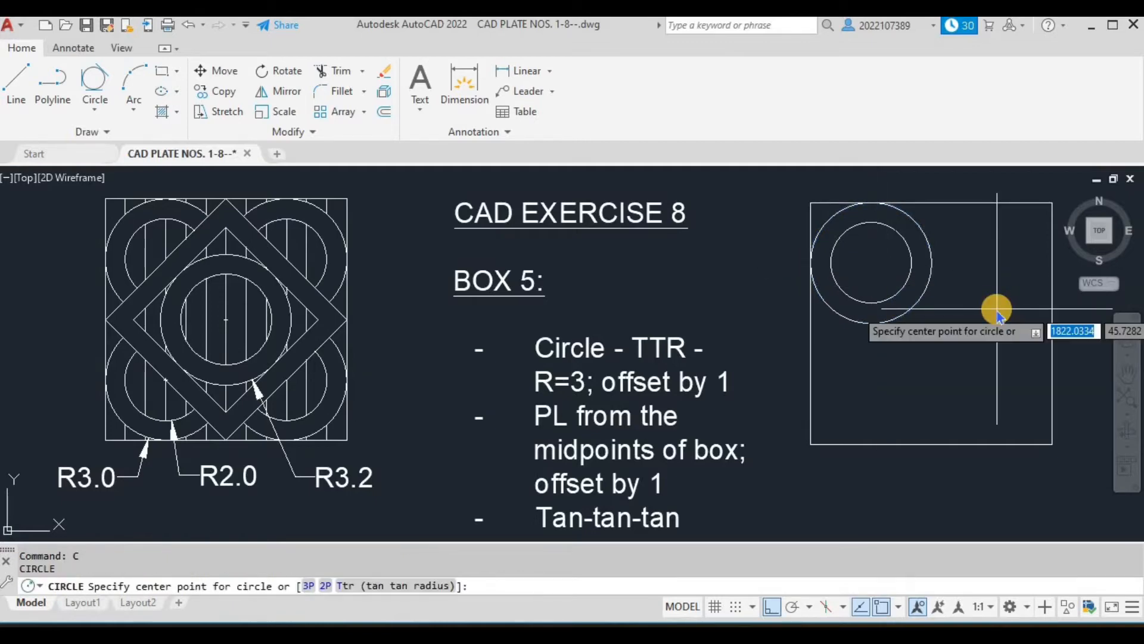
{"action": "type", "text": "ttr"}
{"action": "key", "text": "Return"}
{"action": "left_click", "coordinate": [986, 202]}
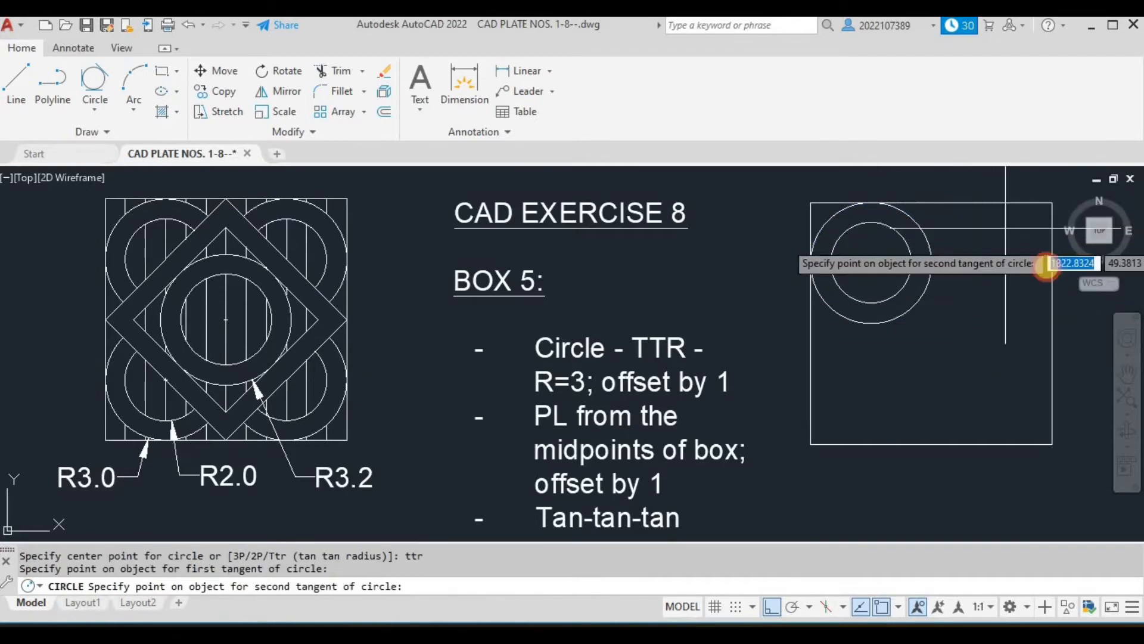
{"action": "left_click", "coordinate": [1048, 266]}
{"action": "key", "text": "Return"}
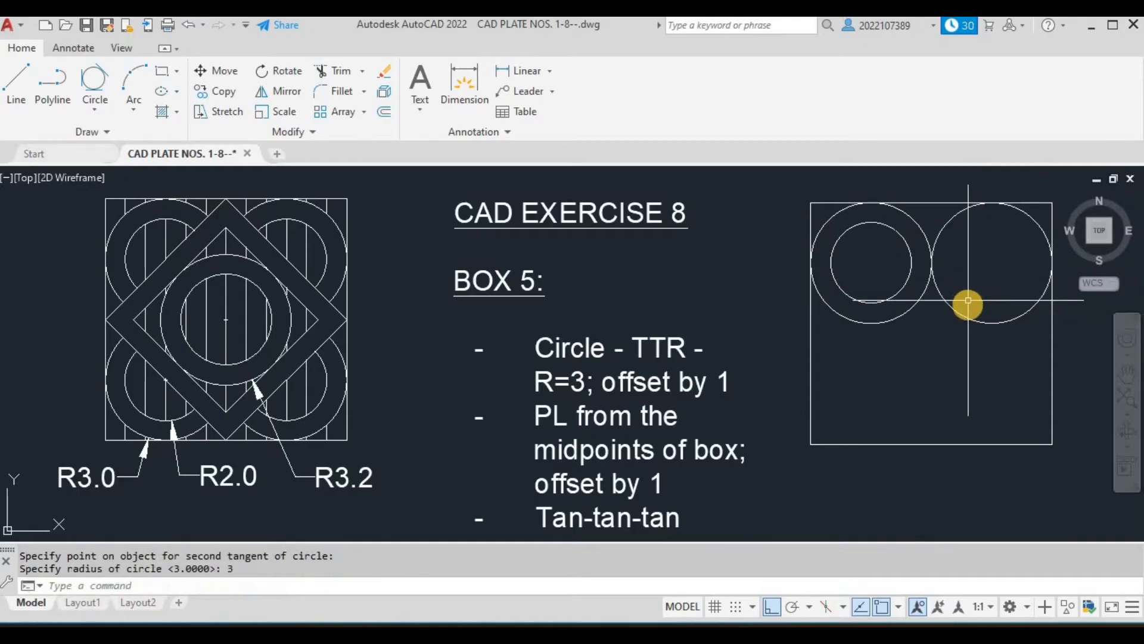
- Offset the upper-right circle inward by 1
{"action": "left_click", "coordinate": [967, 316]}
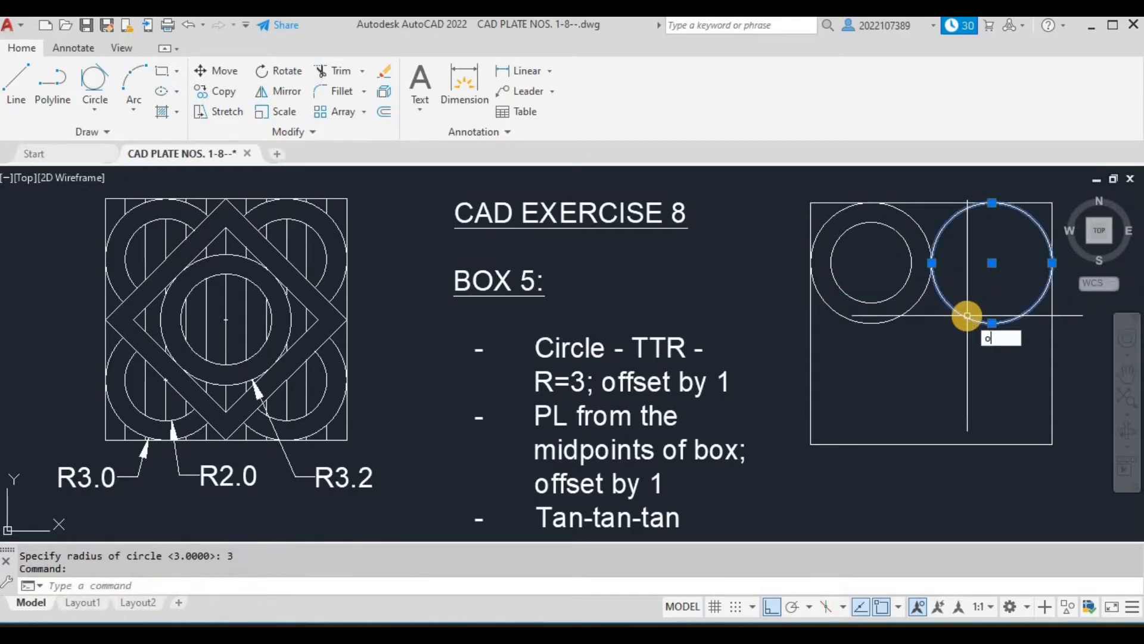
{"action": "key", "text": "Return"}
{"action": "key", "text": "Return"}
{"action": "left_click", "coordinate": [998, 270]}
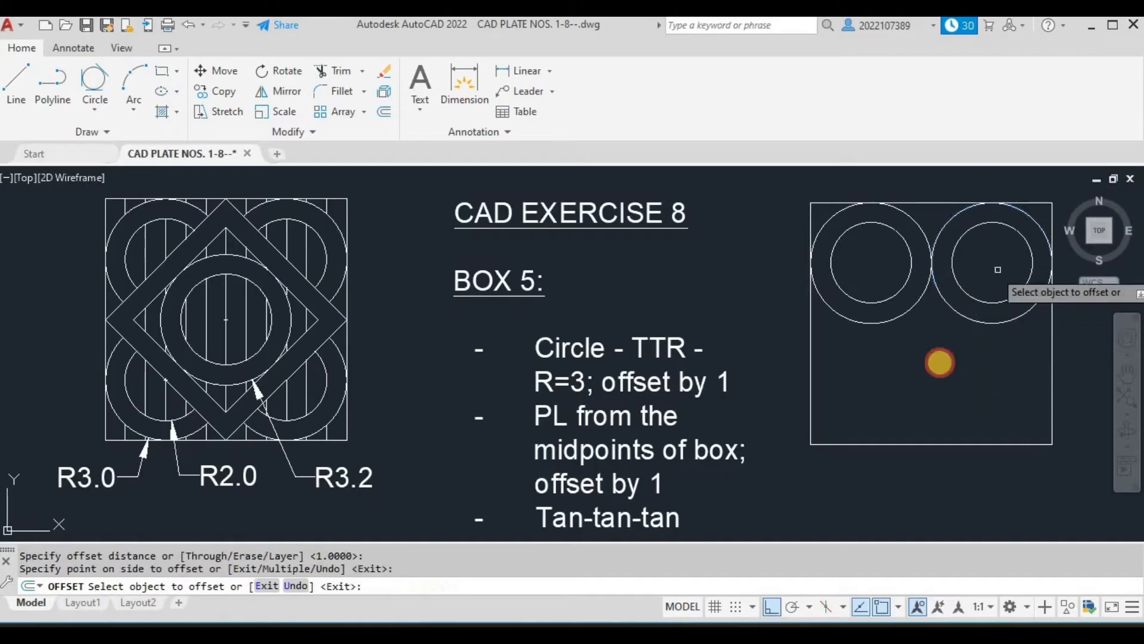
{"action": "key", "text": "Escape"}
{"action": "key", "text": "Escape"}
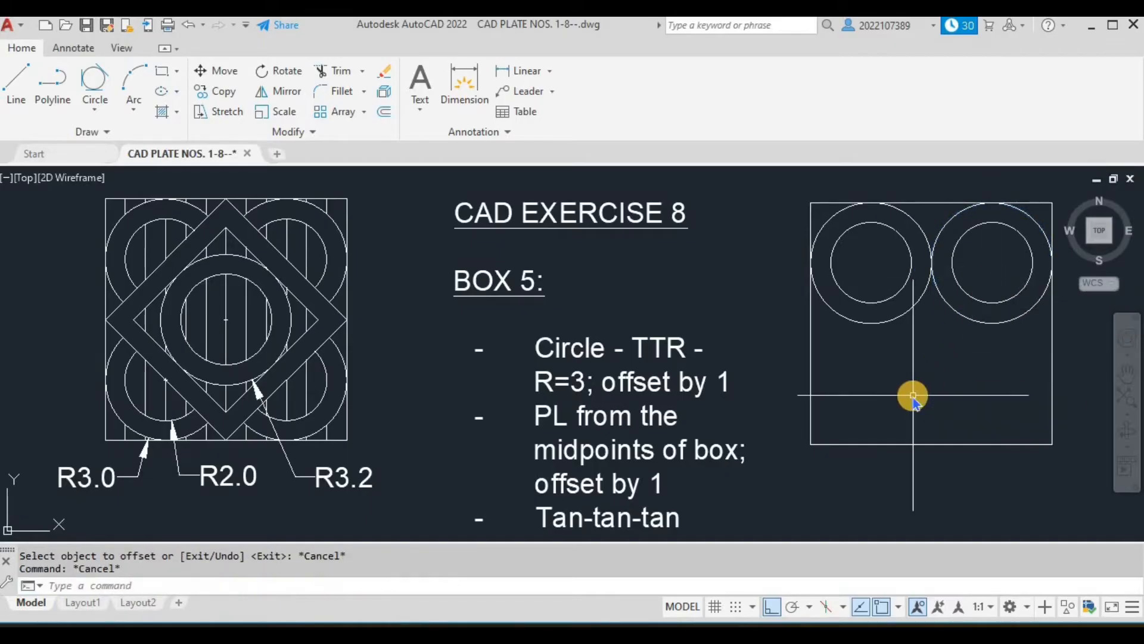
- Draw a tangent-tangent-radius circle of radius 3 touching the Box 5 square's bottom and left sides
{"action": "type", "text": "c"}
{"action": "key", "text": "Return"}
{"action": "type", "text": "ttr"}
{"action": "key", "text": "Return"}
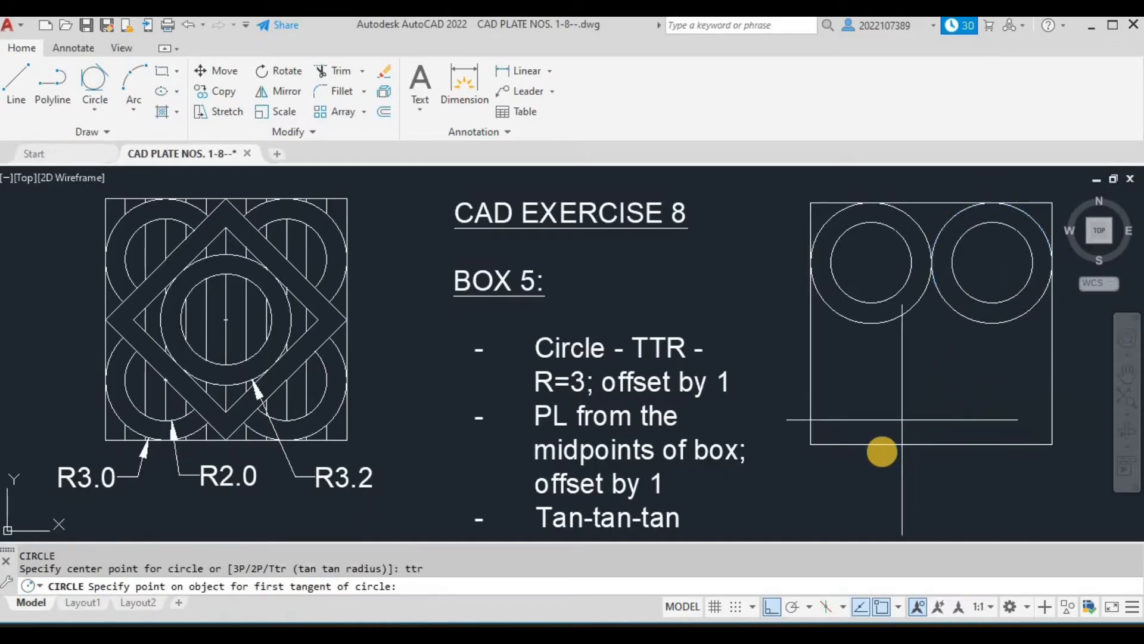
{"action": "left_click", "coordinate": [881, 443]}
{"action": "left_click", "coordinate": [811, 376]}
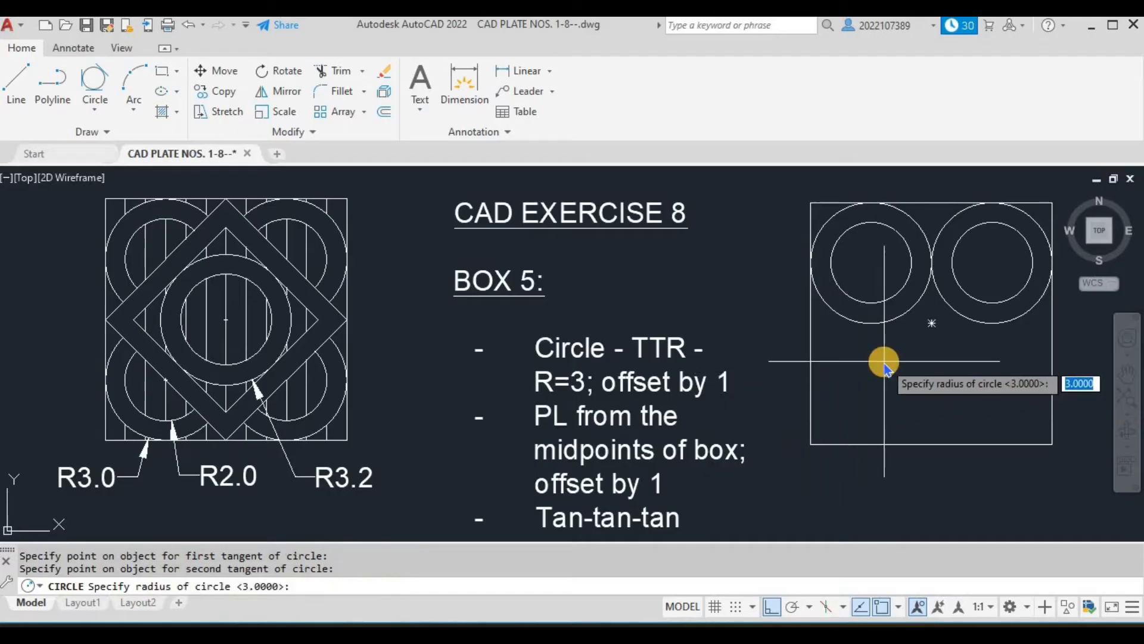
{"action": "type", "text": "3"}
{"action": "key", "text": "Return"}
- Offset the lower-left circle inward by 1
{"action": "left_click", "coordinate": [905, 338]}
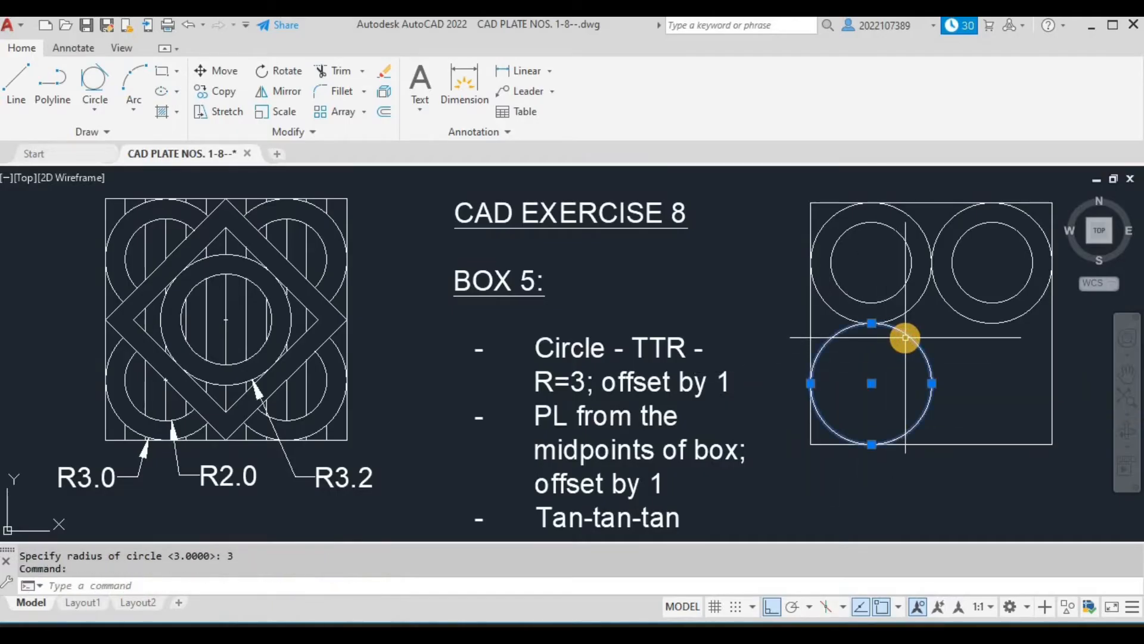
{"action": "key", "text": "Return"}
{"action": "key", "text": "Return"}
{"action": "left_click", "coordinate": [900, 365]}
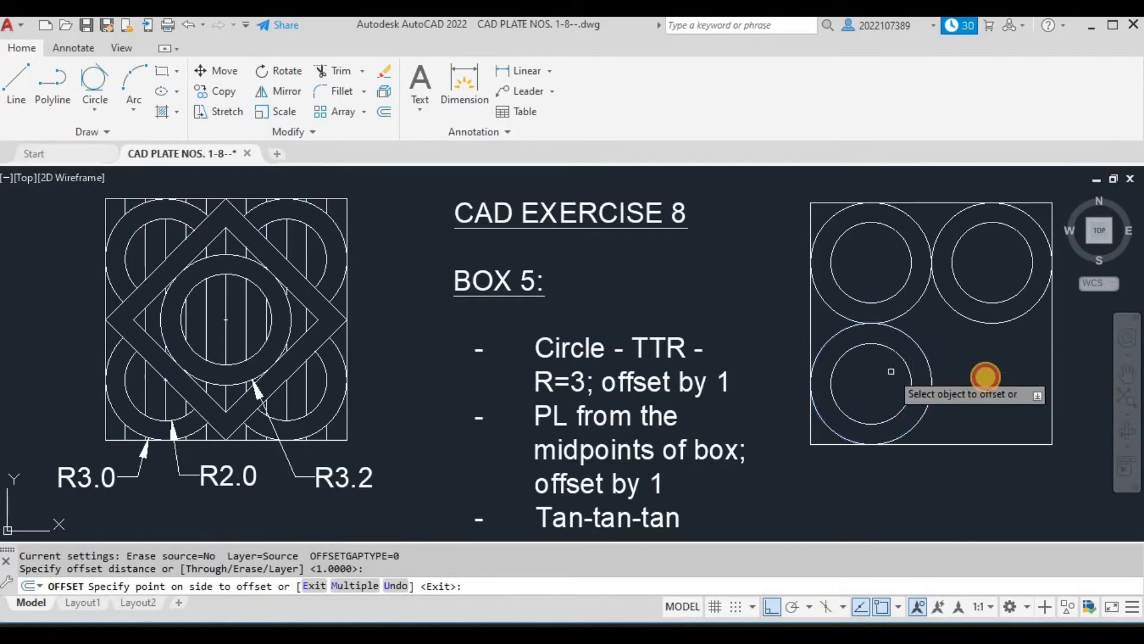
{"action": "key", "text": "Escape"}
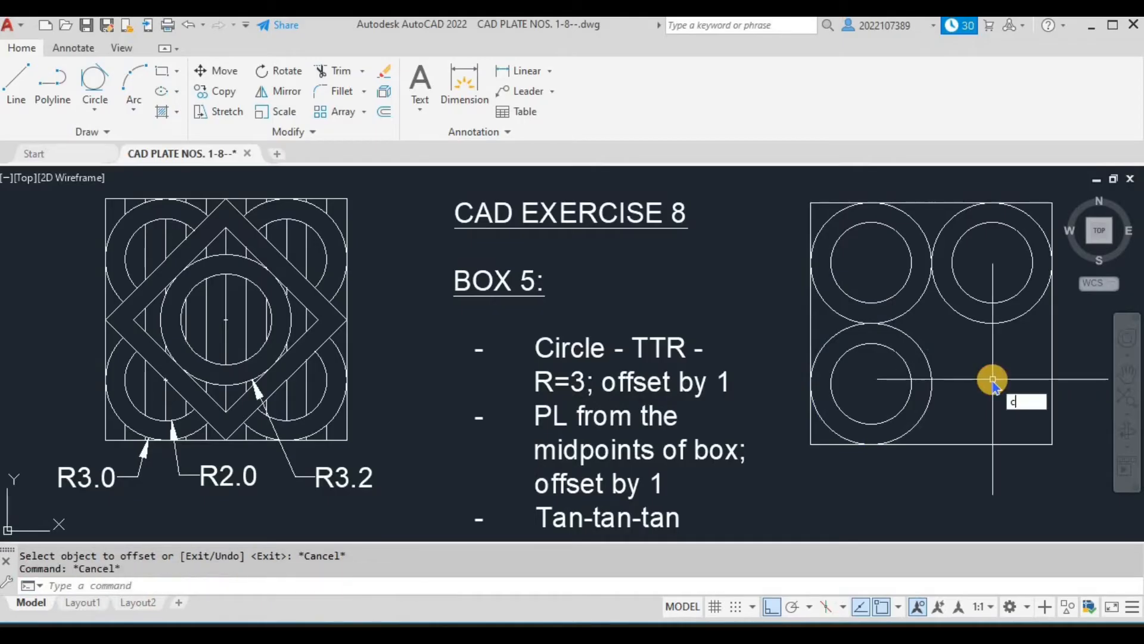
- Draw a tangent-tangent-radius circle of radius 3 touching the Box 5 square's bottom and right sides
{"action": "type", "text": "c"}
{"action": "key", "text": "Return"}
{"action": "key", "text": "Return"}
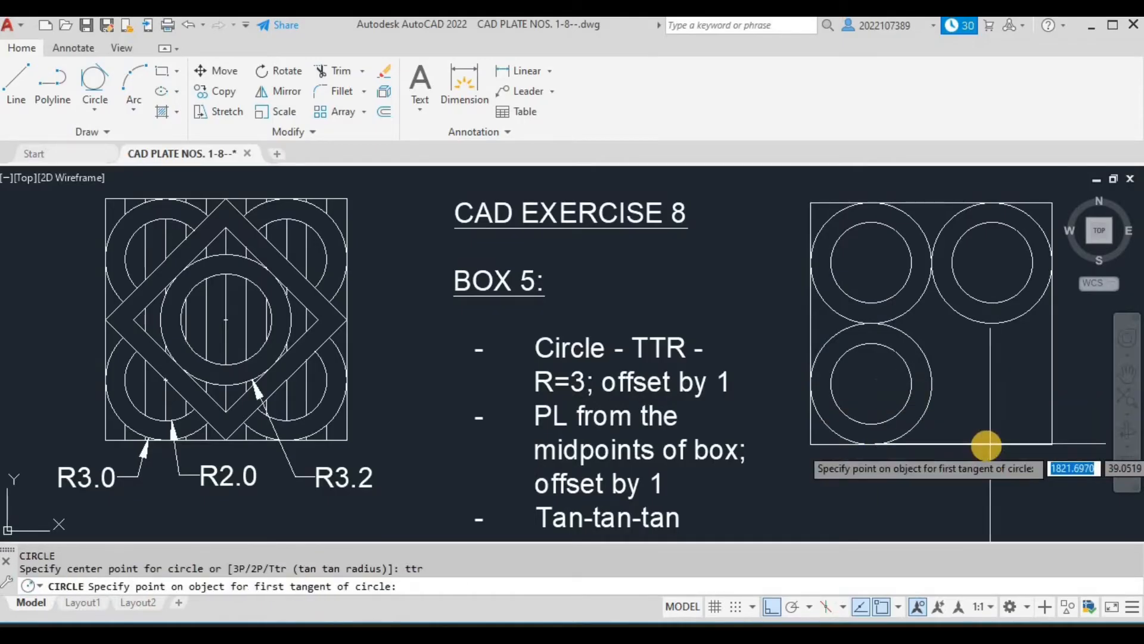
{"action": "left_click", "coordinate": [1039, 388]}
{"action": "left_click", "coordinate": [1013, 368]}
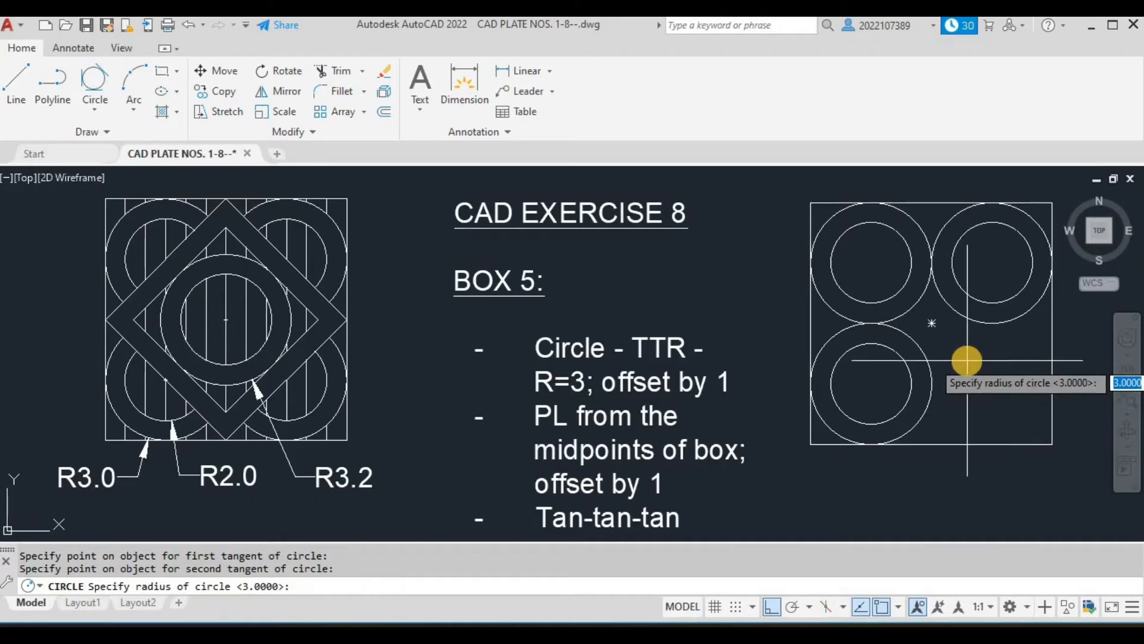
{"action": "type", "text": "3"}
{"action": "key", "text": "Return"}
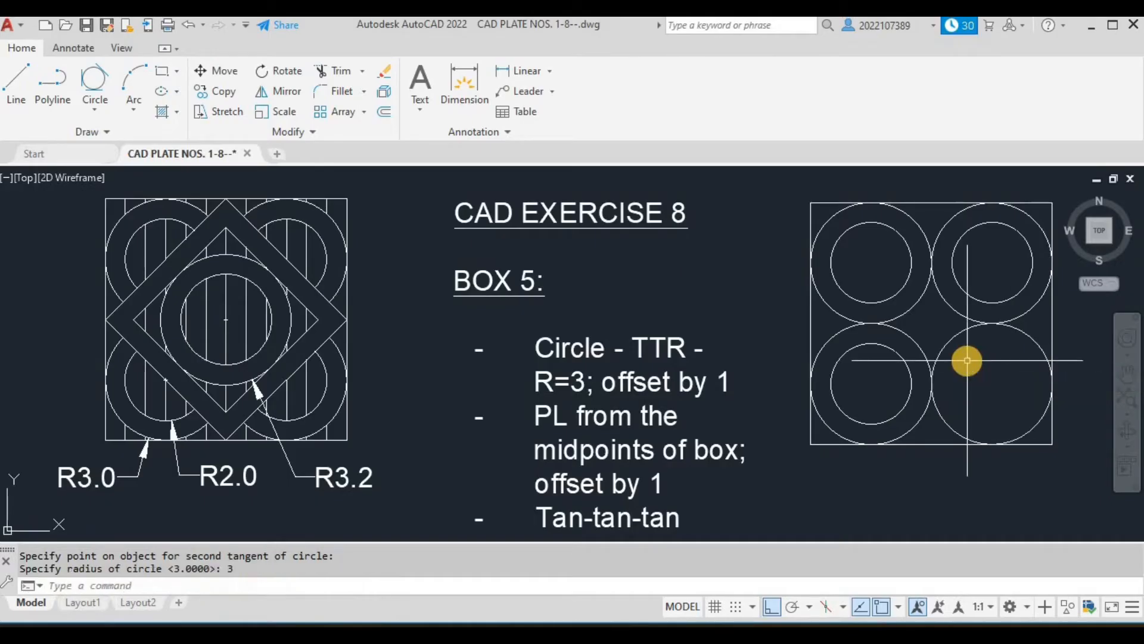
- Offset the lower-right circle inward by 1
{"action": "left_click", "coordinate": [950, 339]}
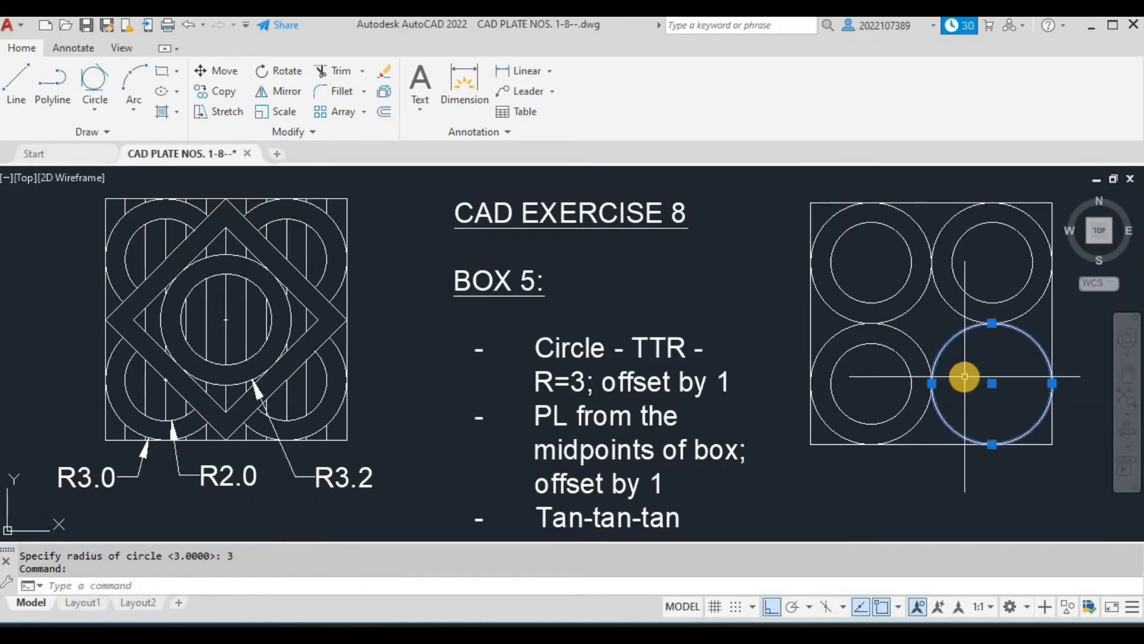
{"action": "type", "text": "o"}
{"action": "key", "text": "Return"}
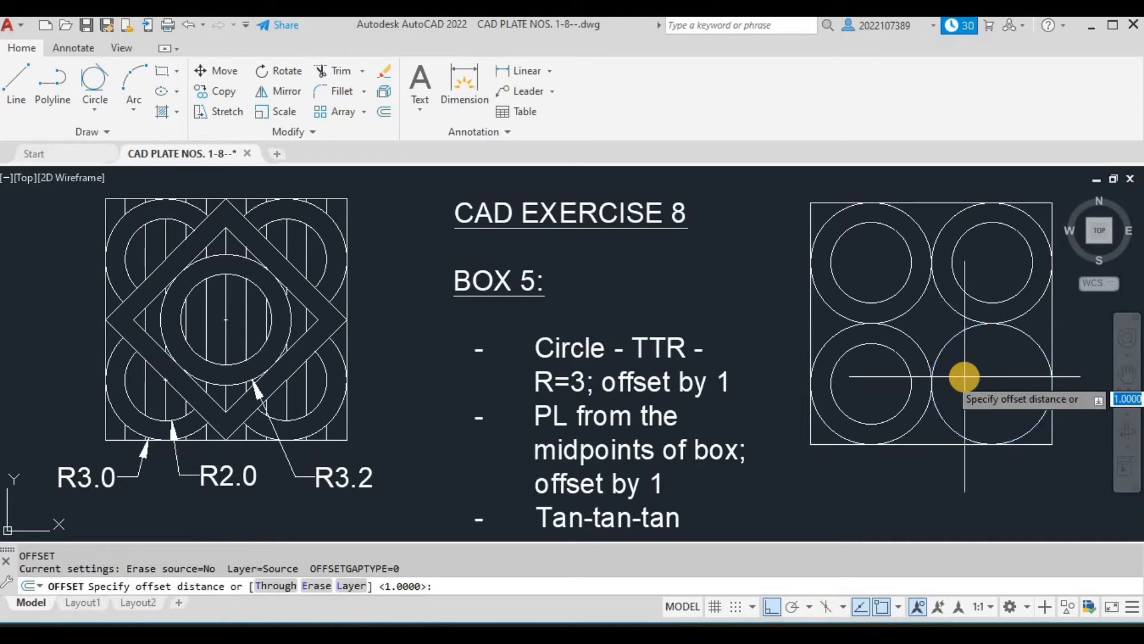
{"action": "key", "text": "Return"}
{"action": "left_click", "coordinate": [964, 401]}
{"action": "key", "text": "Escape"}
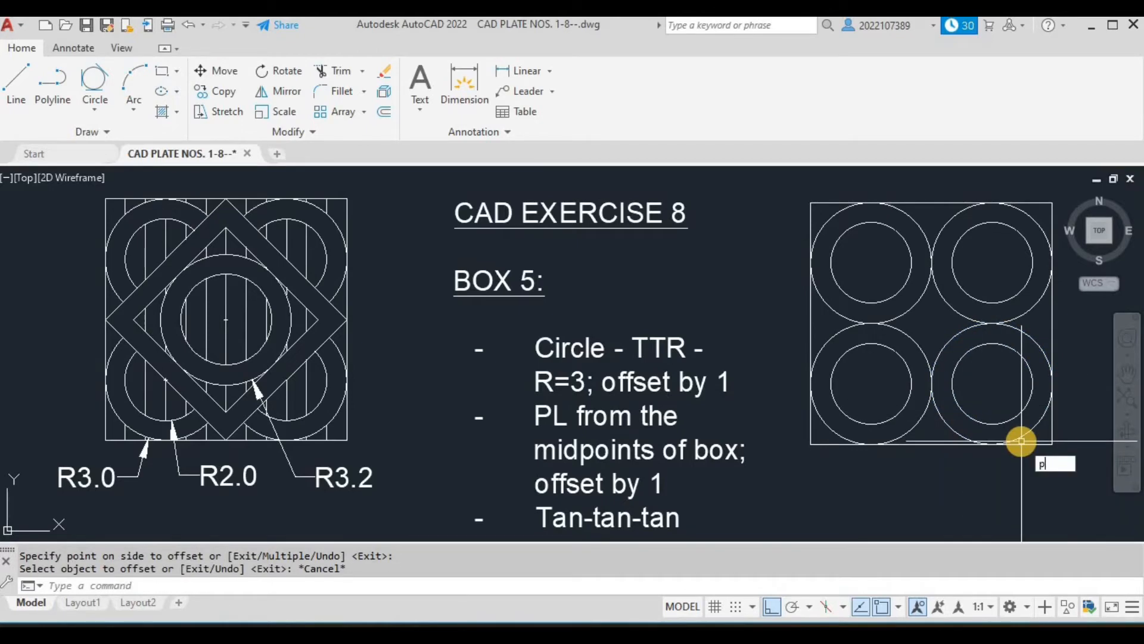
- Draw a diamond polyline through the midpoints of the Box 5 square's four sides
{"action": "type", "text": "PL"}
{"action": "key", "text": "Return"}
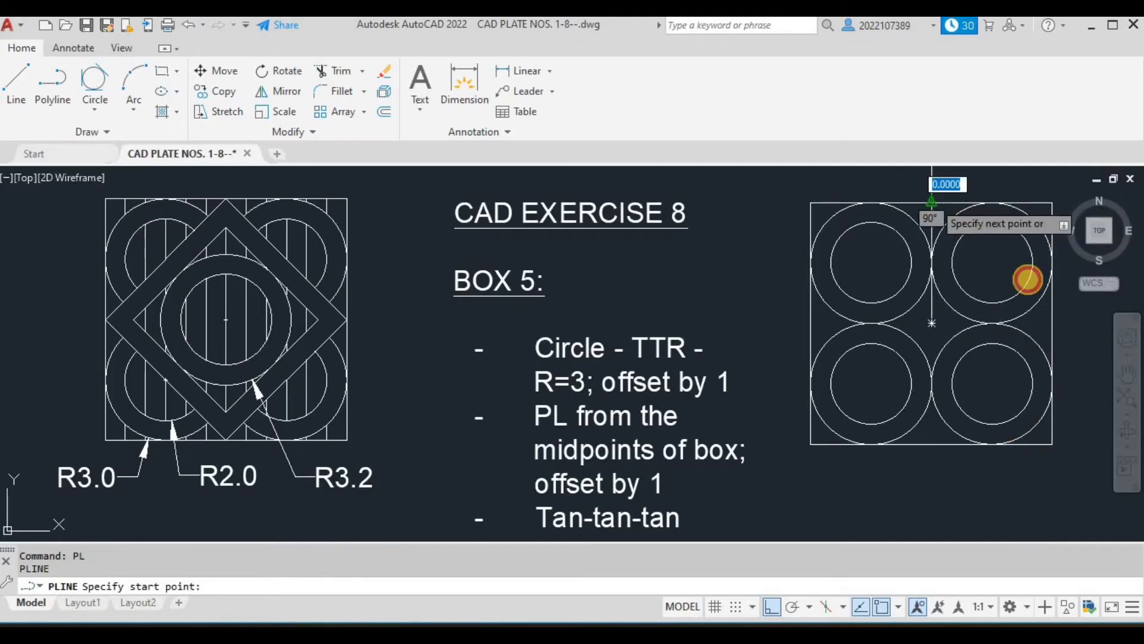
{"action": "left_click", "coordinate": [1053, 323]}
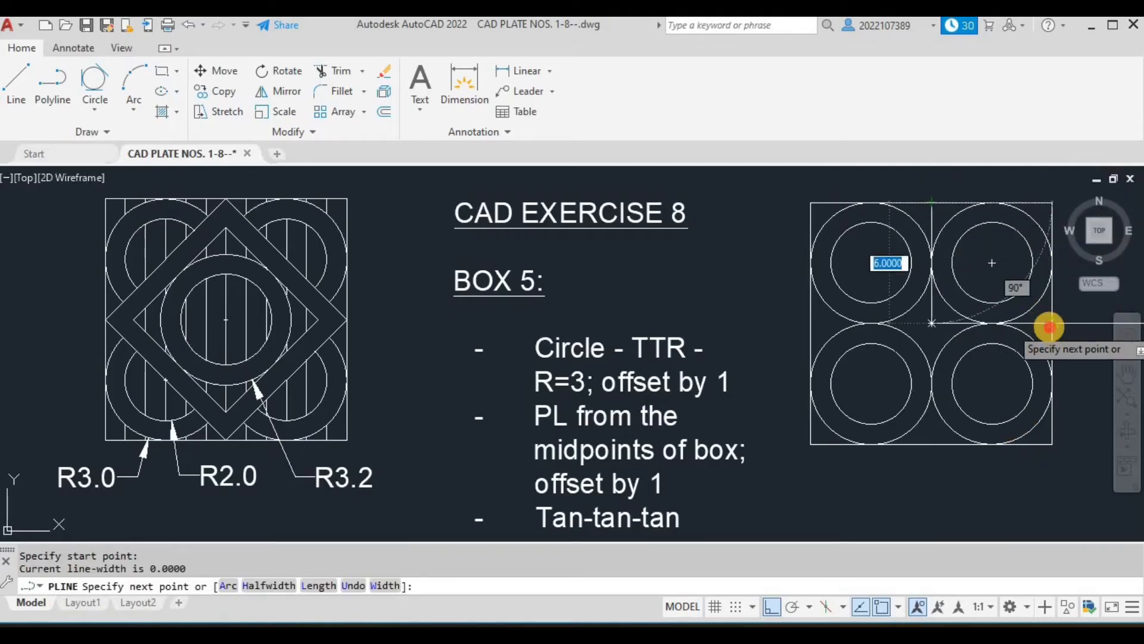
{"action": "left_click", "coordinate": [933, 443]}
{"action": "left_click", "coordinate": [811, 323]}
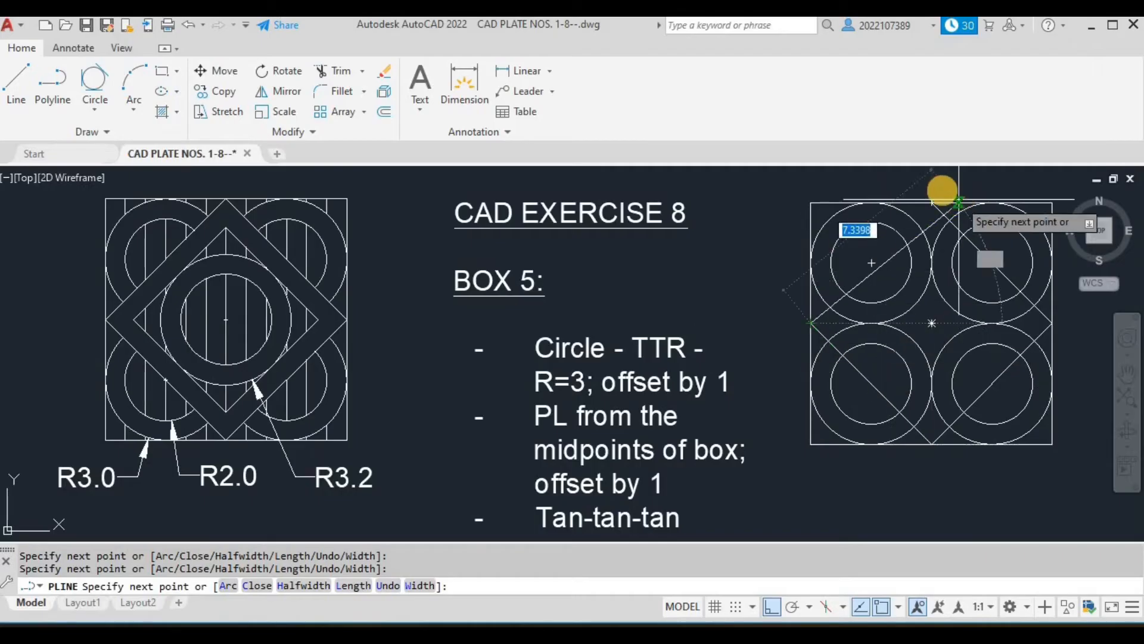
{"action": "left_click", "coordinate": [932, 202]}
{"action": "right_click", "coordinate": [976, 248]}
- Trim away the parts of the corner circles that lie inside the diamond, using the diamond as the cutting edge
{"action": "left_click", "coordinate": [979, 251]}
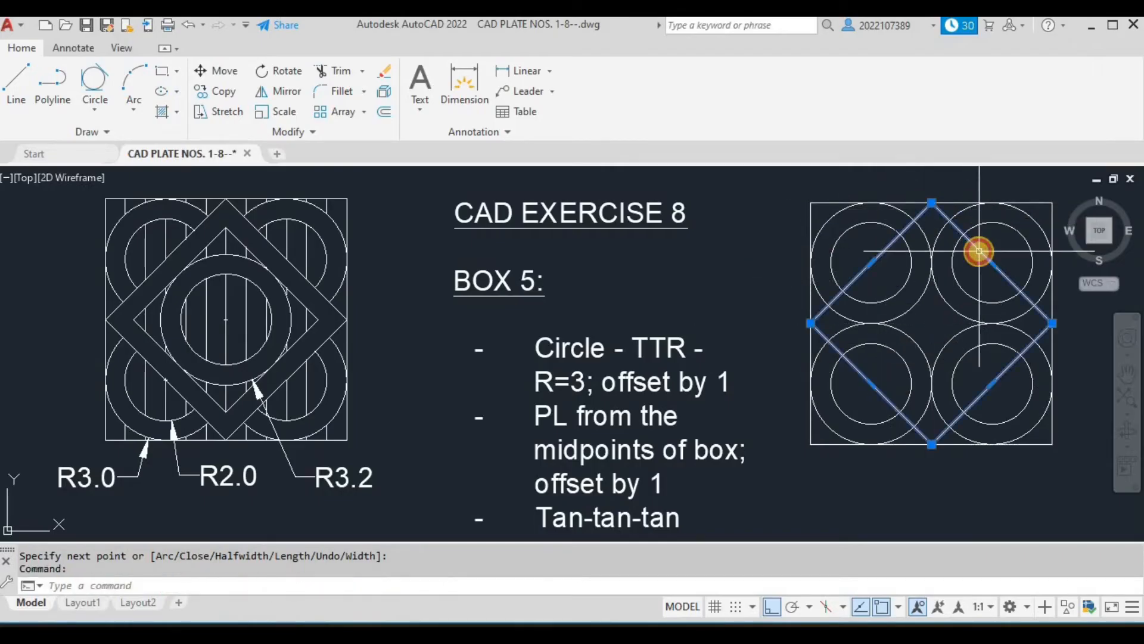
{"action": "type", "text": "tr"}
{"action": "key", "text": "Return"}
{"action": "left_click_drag", "start_coordinate": [982, 361], "coordinate": [890, 277]}
{"action": "mouse_move", "coordinate": [971, 286]}
{"action": "left_mouse_down"}
{"action": "mouse_move", "coordinate": [889, 354]}
{"action": "mouse_move", "coordinate": [894, 335]}
{"action": "left_mouse_up"}
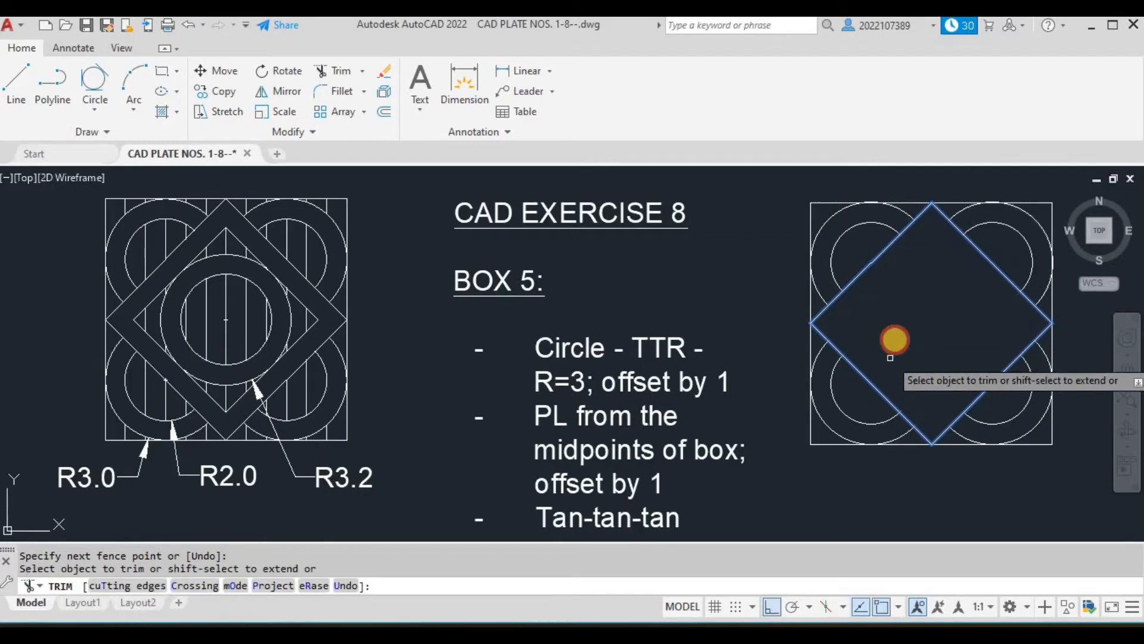
{"action": "key", "text": "Escape"}
- Offset the diamond inward by 1
{"action": "double_click", "coordinate": [894, 240]}
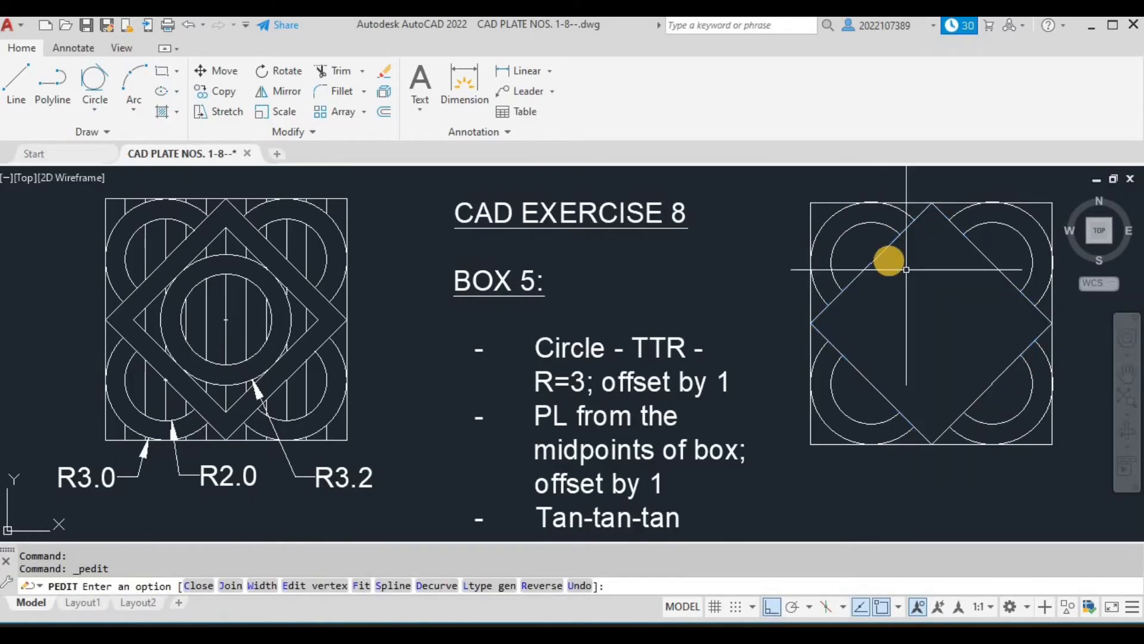
{"action": "key", "text": "Escape"}
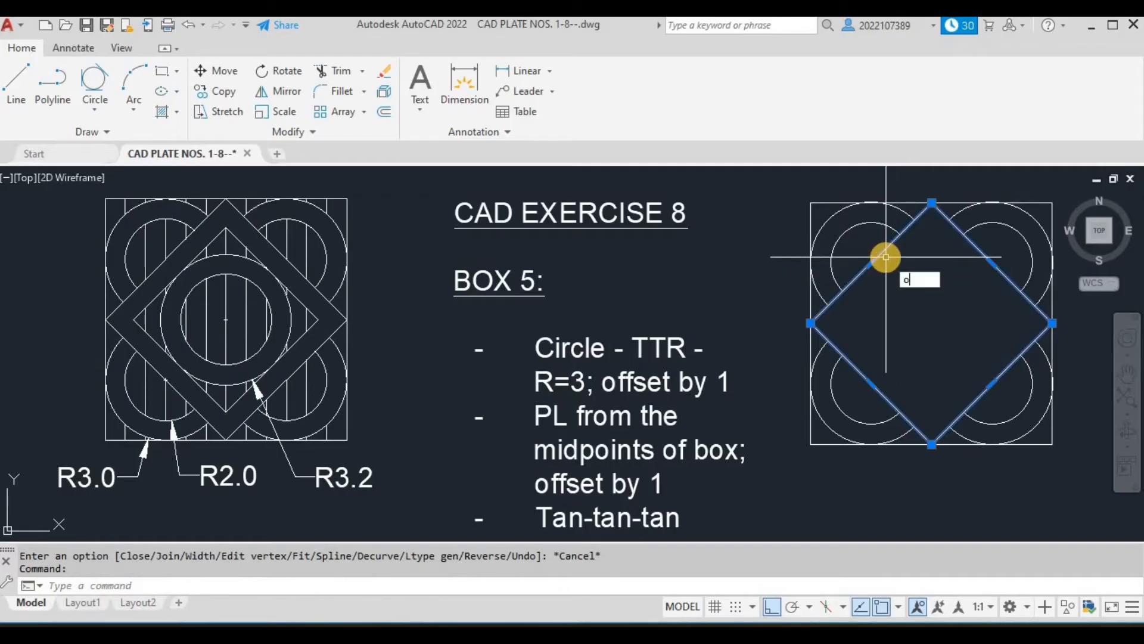
{"action": "key", "text": "Return"}
{"action": "key", "text": "Return"}
{"action": "left_click", "coordinate": [912, 305]}
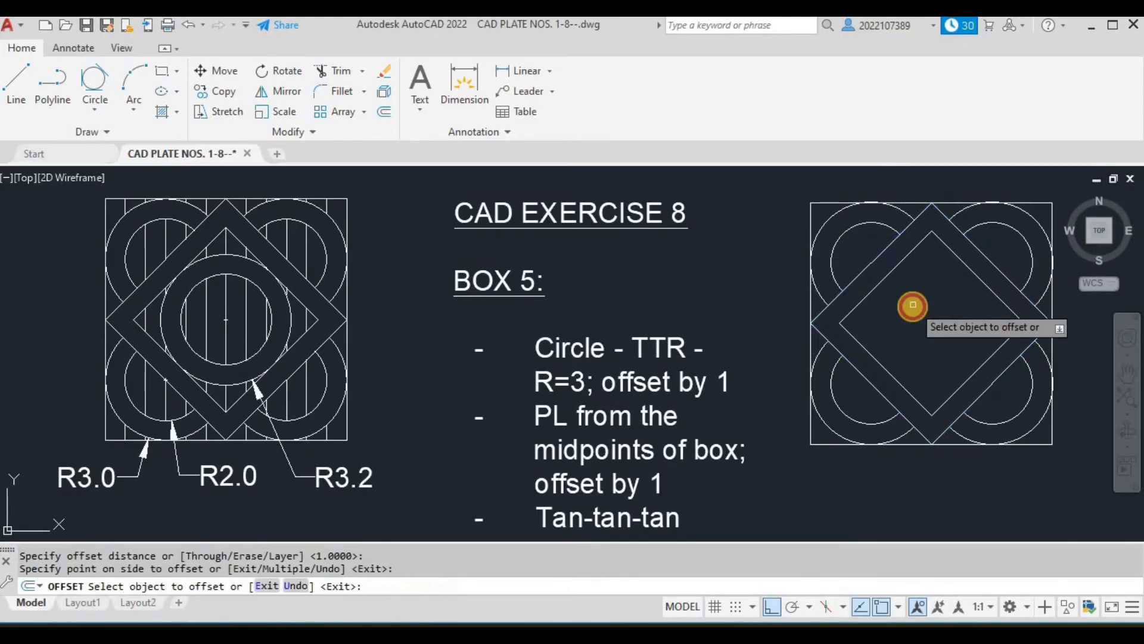
{"action": "key", "text": "Escape"}
{"action": "key", "text": "Escape"}
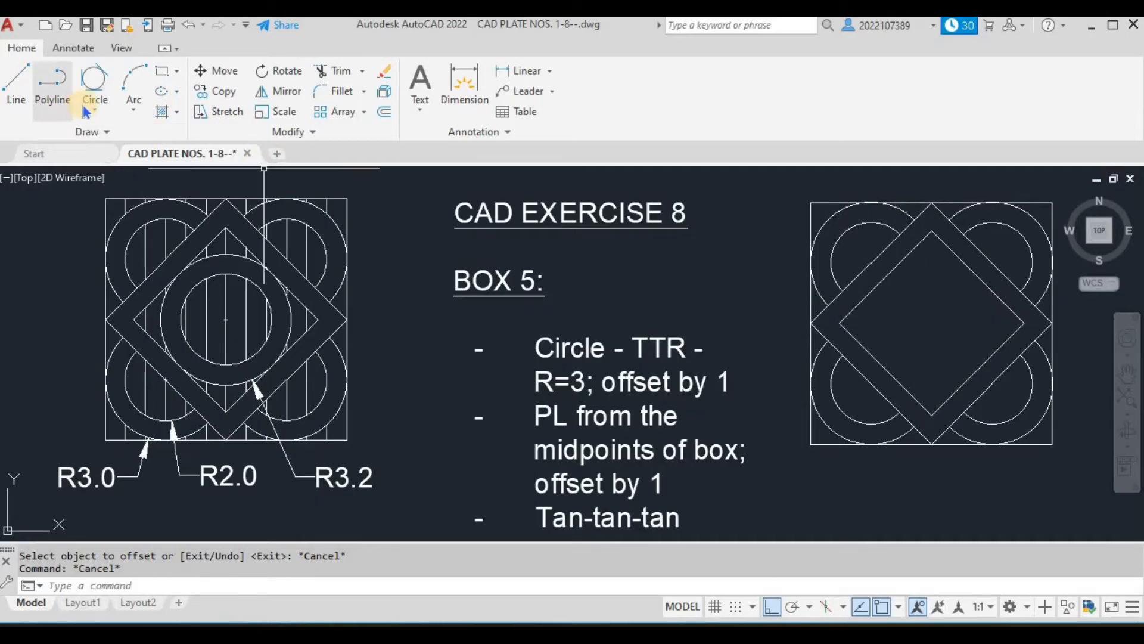
- Draw a tan-tan-tan circle touching three sides of the inner diamond
{"action": "left_click", "coordinate": [95, 110]}
{"action": "left_click", "coordinate": [156, 322]}
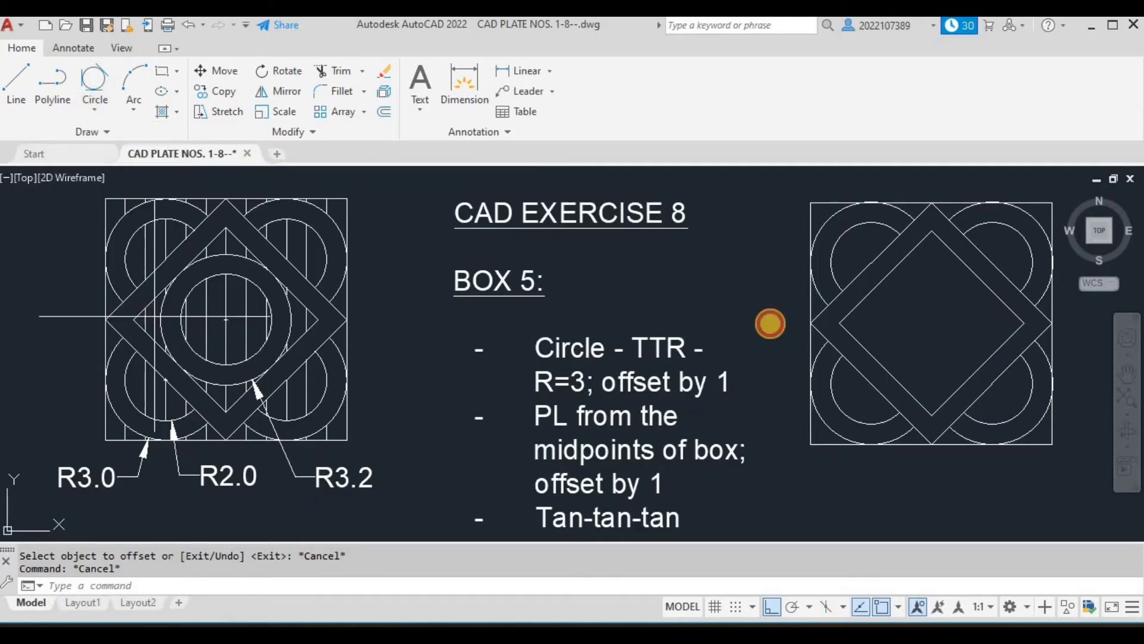
{"action": "left_click", "coordinate": [900, 263]}
{"action": "left_click", "coordinate": [995, 266]}
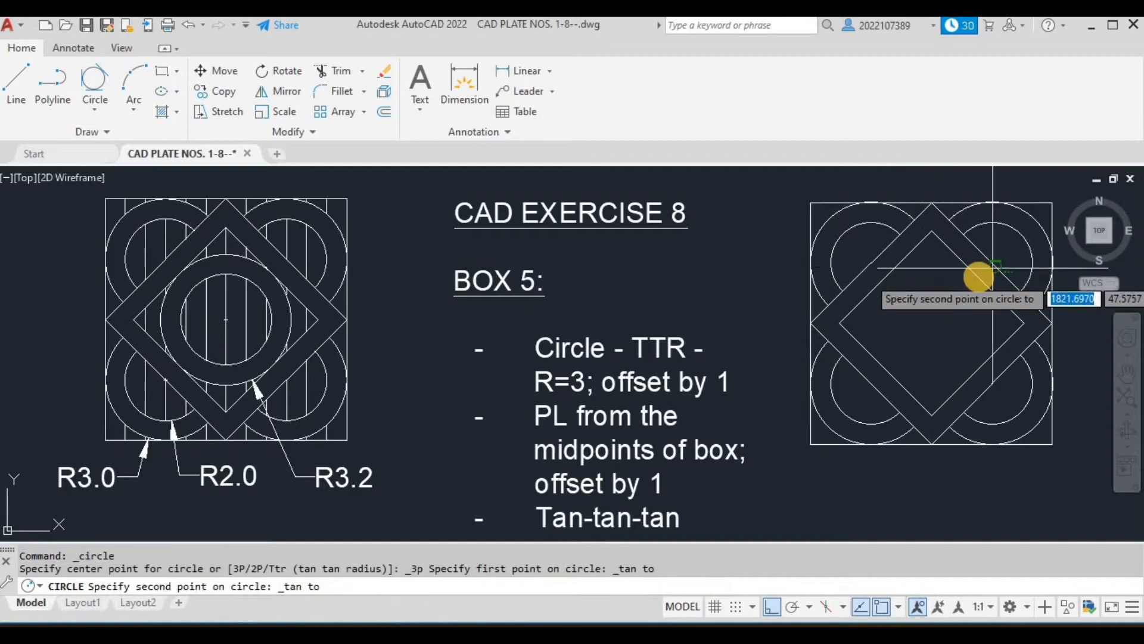
{"action": "left_click", "coordinate": [978, 374]}
{"action": "key", "text": "Escape"}
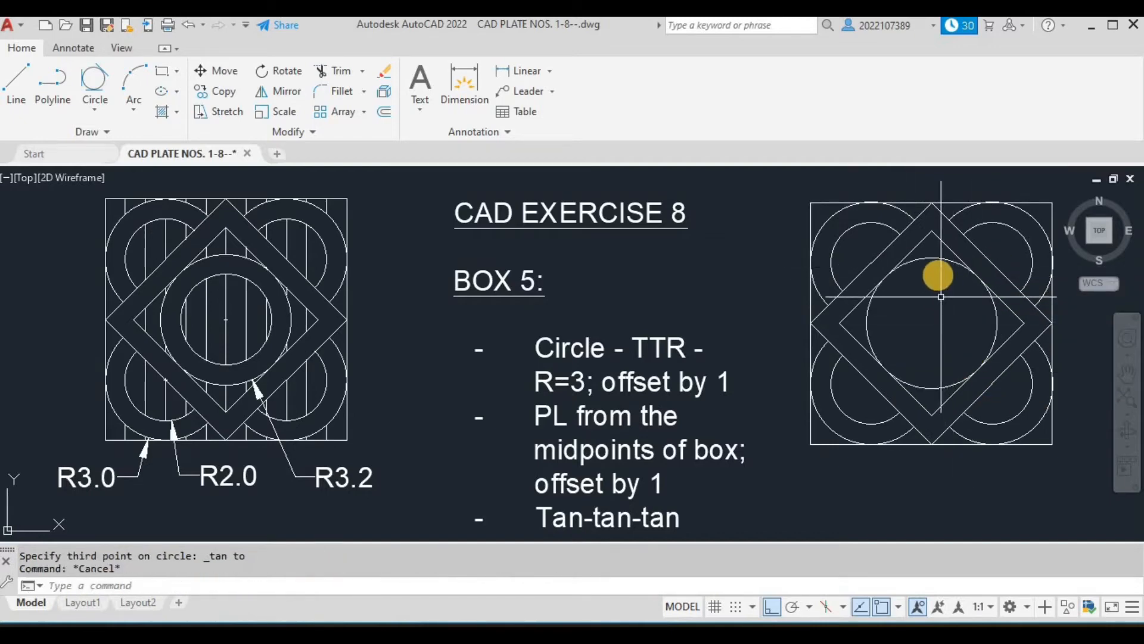
- Offset the central circle inward by 1
{"action": "left_click", "coordinate": [934, 259]}
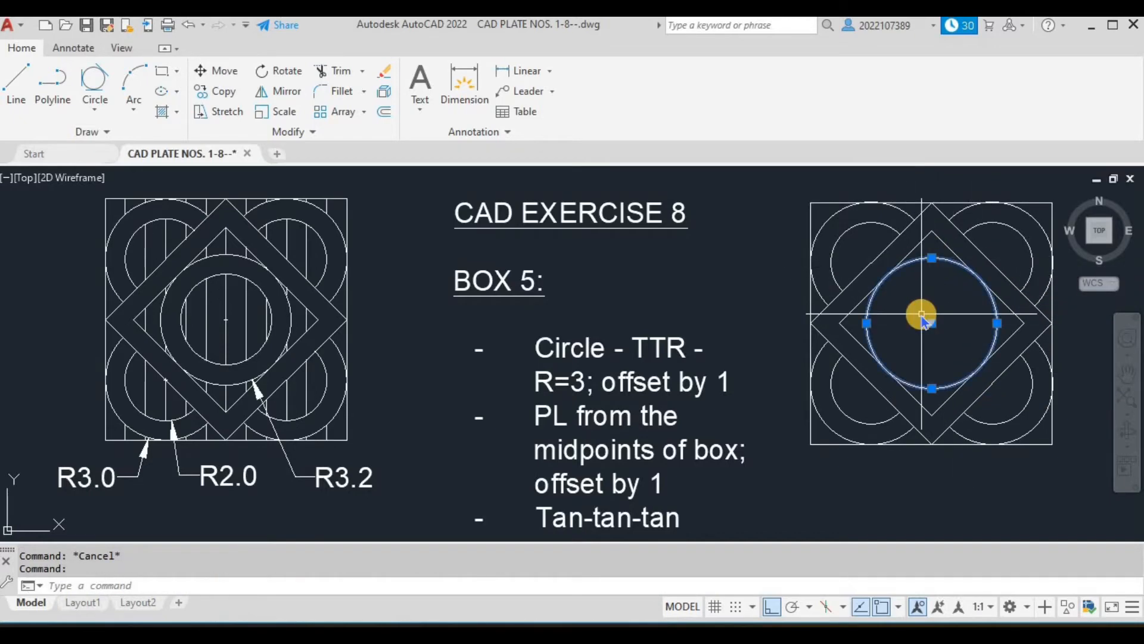
{"action": "key", "text": "Return"}
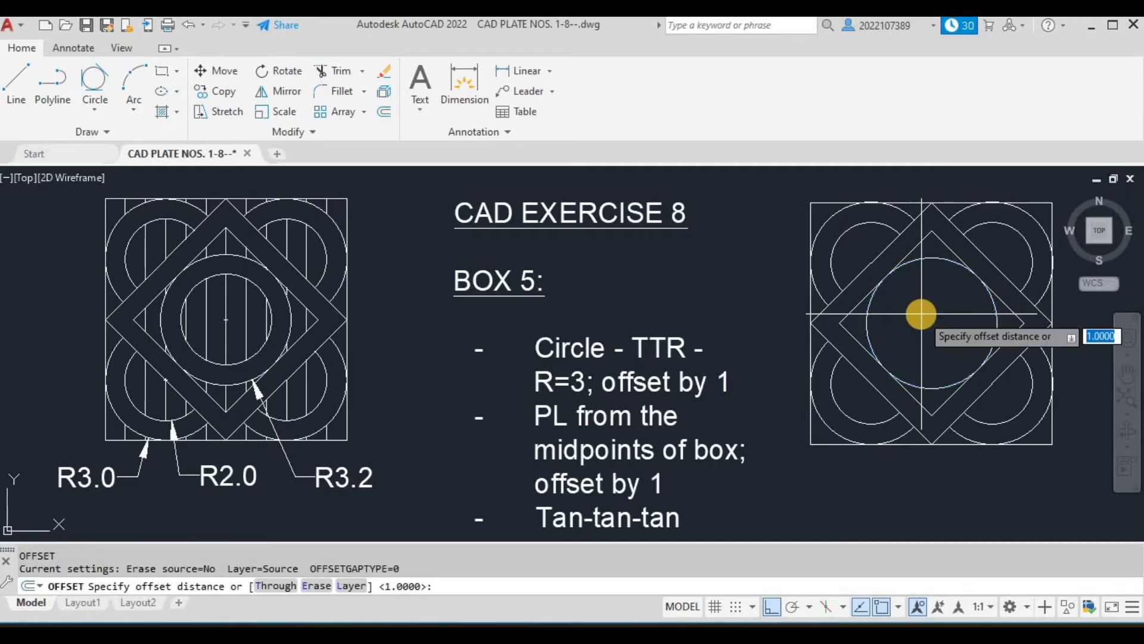
{"action": "key", "text": "Return"}
{"action": "left_click", "coordinate": [868, 316]}
{"action": "left_click", "coordinate": [926, 338]}
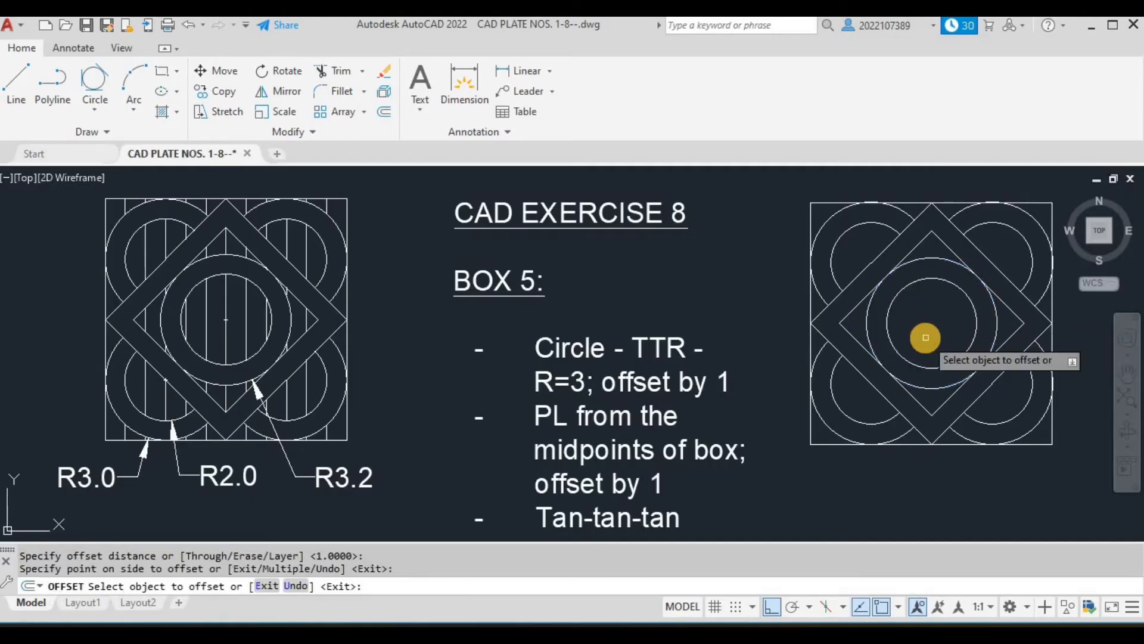
{"action": "key", "text": "Escape"}
{"action": "key", "text": "Escape"}
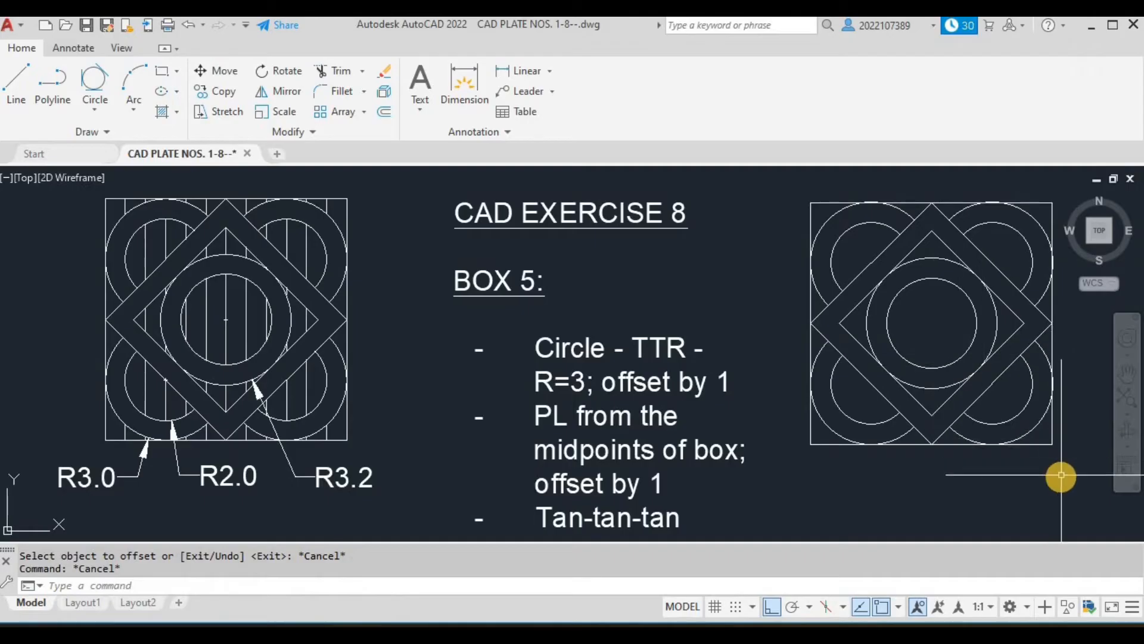
- Draw a vertical line along the full left side of the Box 5 square
{"action": "type", "text": "L"}
{"action": "key", "text": "Return"}
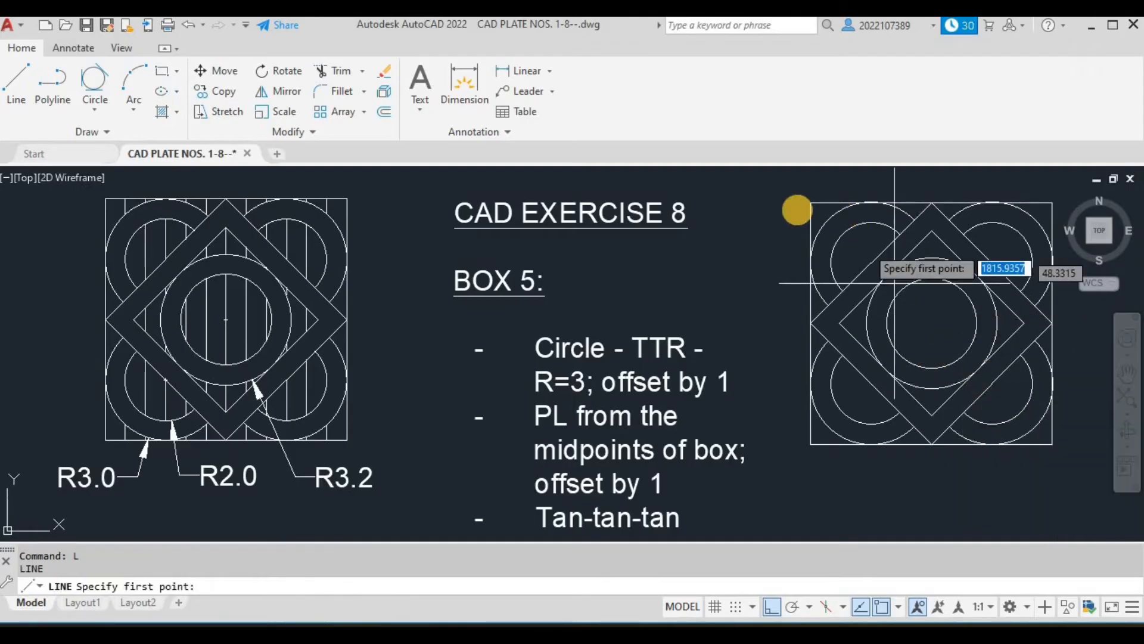
{"action": "left_click", "coordinate": [809, 204]}
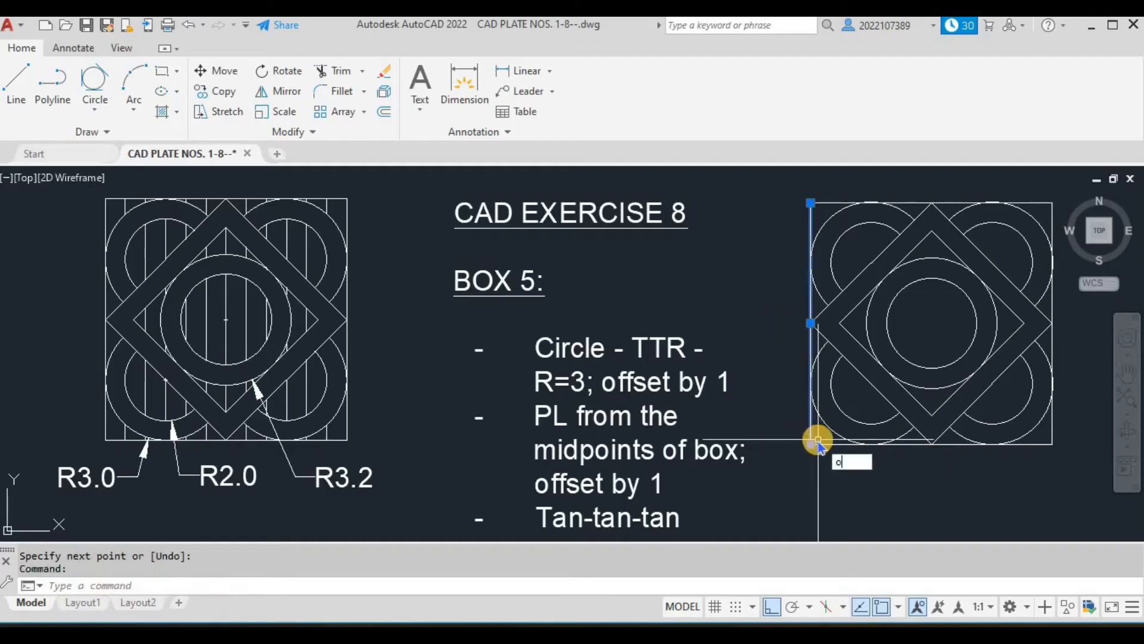
- Offset the left vertical line repeatedly to the right at spacing 1 across the square, using the Multiple option
{"action": "key", "text": "Return"}
{"action": "key", "text": "Return"}
{"action": "left_click", "coordinate": [817, 439]}
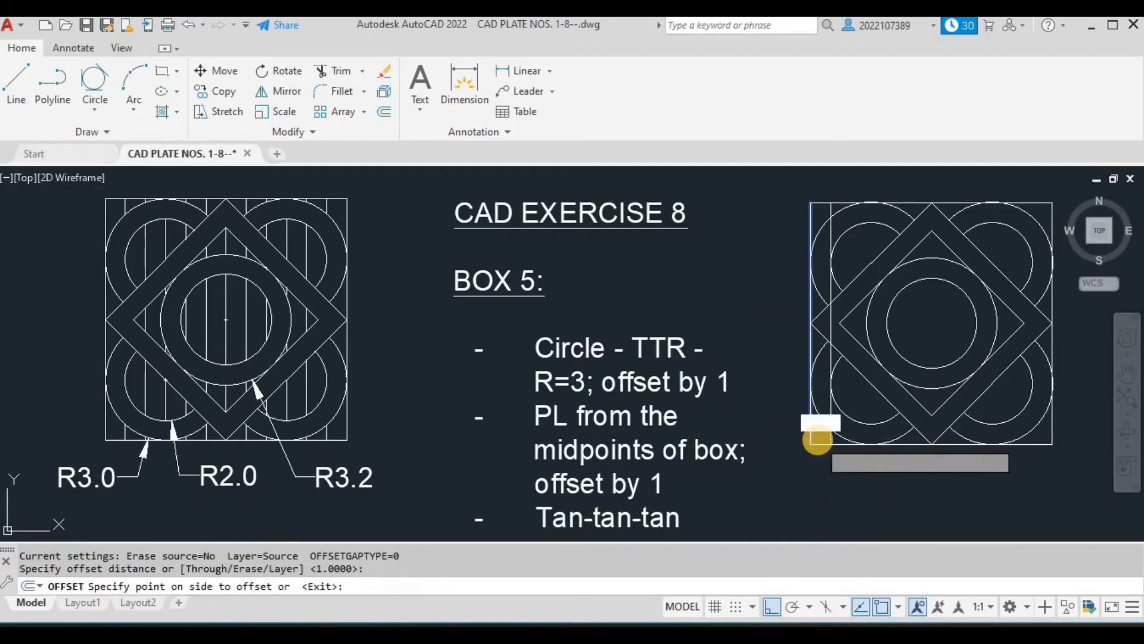
{"action": "key", "text": "Return"}
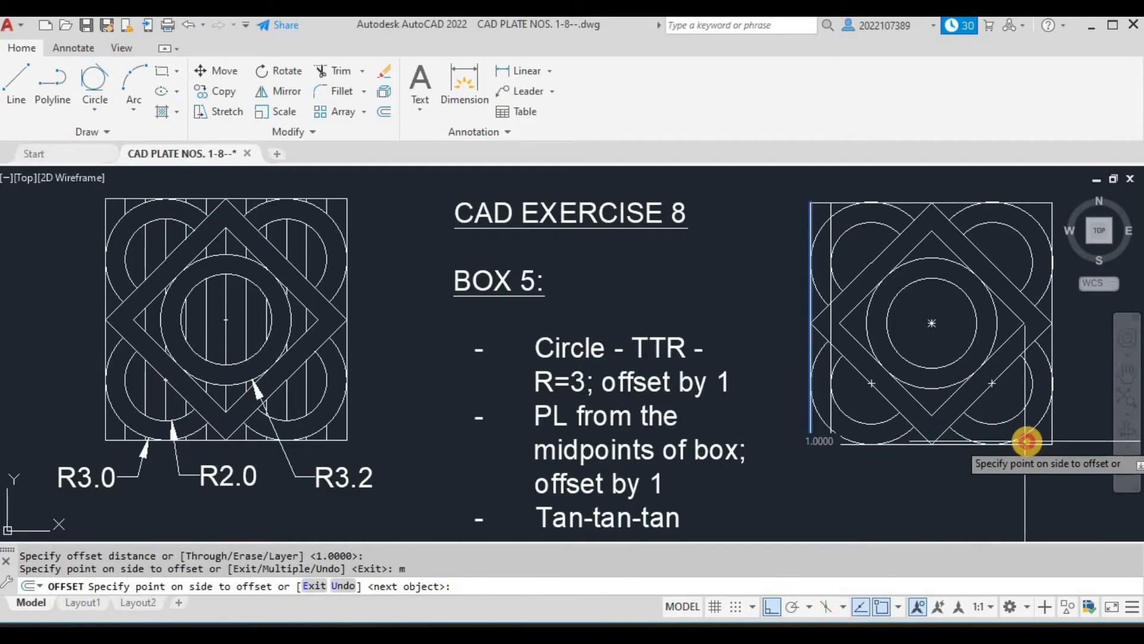
{"action": "left_click", "coordinate": [1039, 440]}
{"action": "left_click", "coordinate": [1040, 440]}
{"action": "left_click", "coordinate": [1042, 439]}
{"action": "left_click", "coordinate": [1045, 439]}
{"action": "left_click", "coordinate": [1047, 439]}
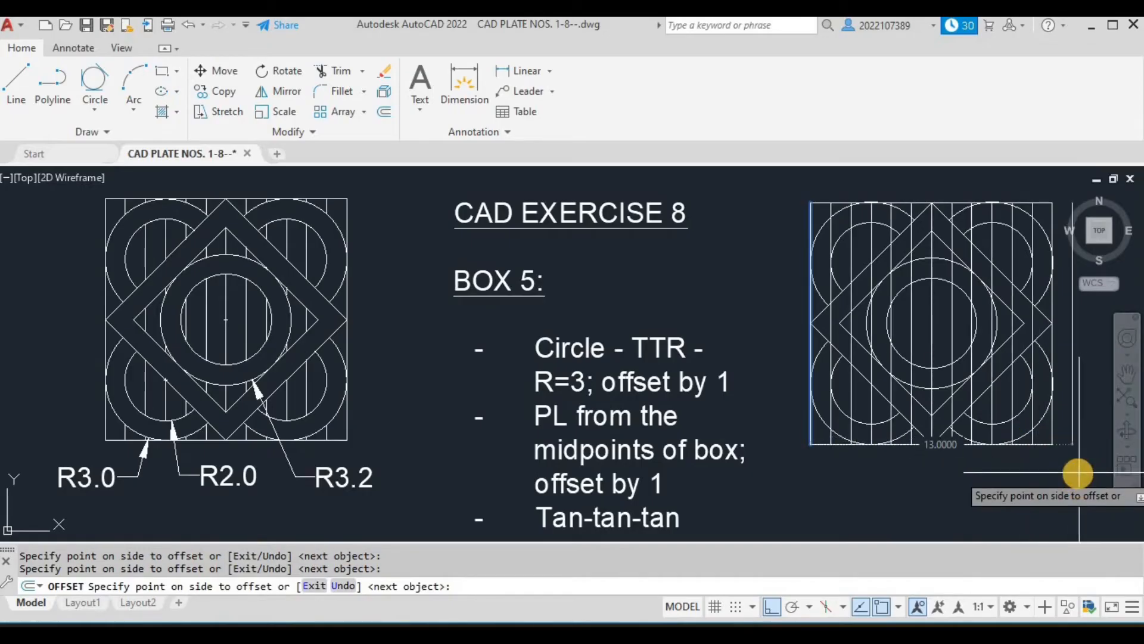
{"action": "key", "text": "Escape"}
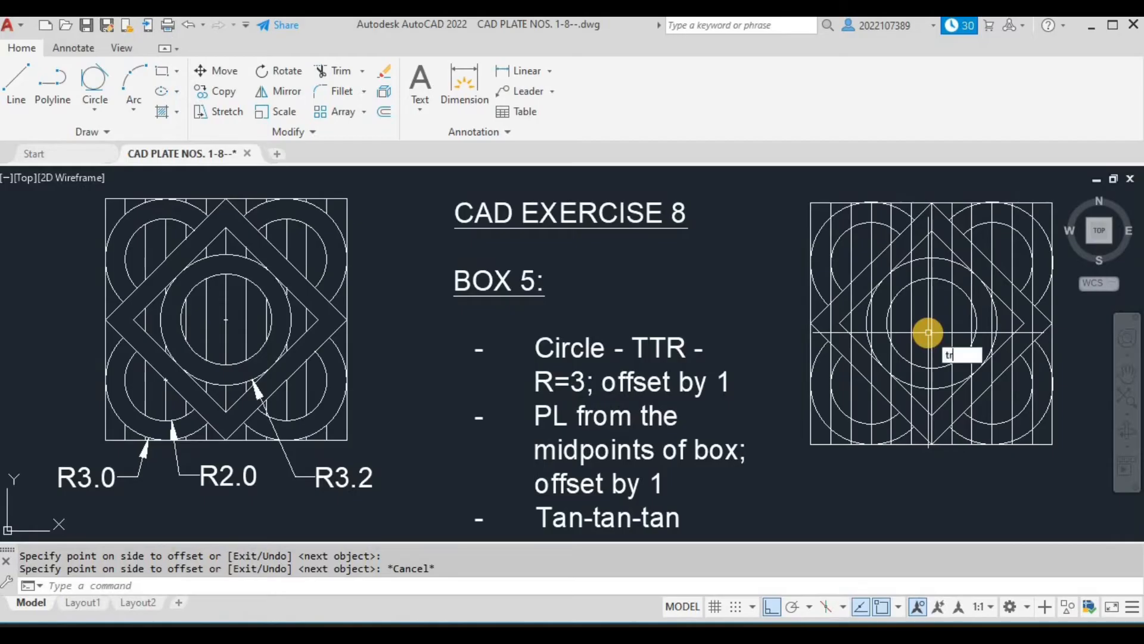
- Trim the vertical lines out of the ring between the two upper-left corner arcs in Box 5
{"action": "key", "text": "Return"}
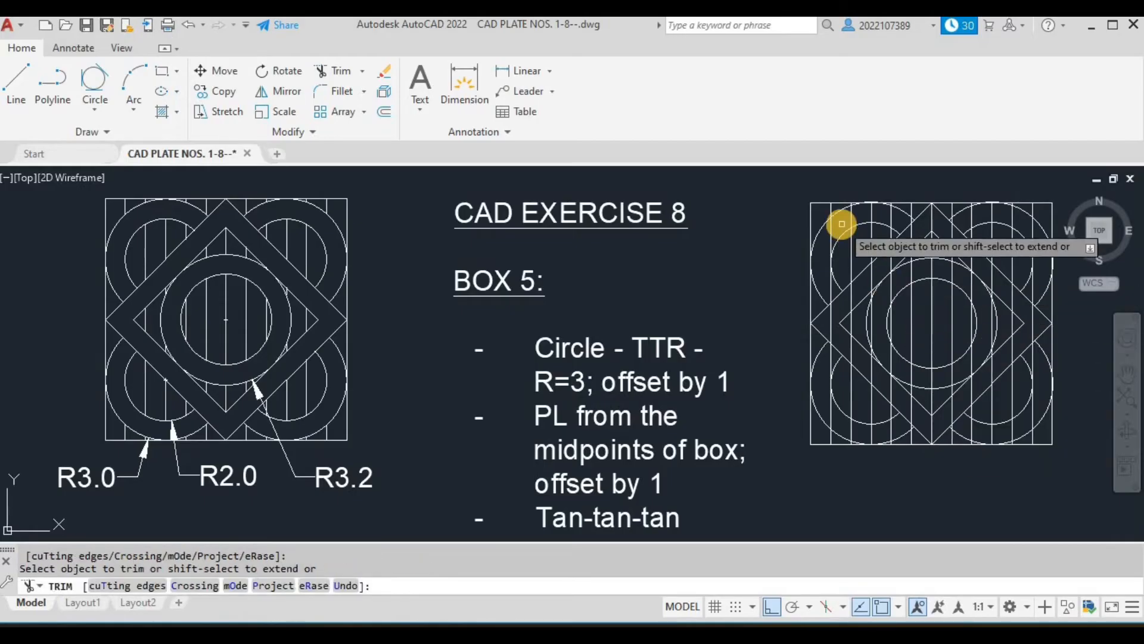
{"action": "scroll", "coordinate": [841, 224], "scroll_direction": "up", "scroll_amount": 4}
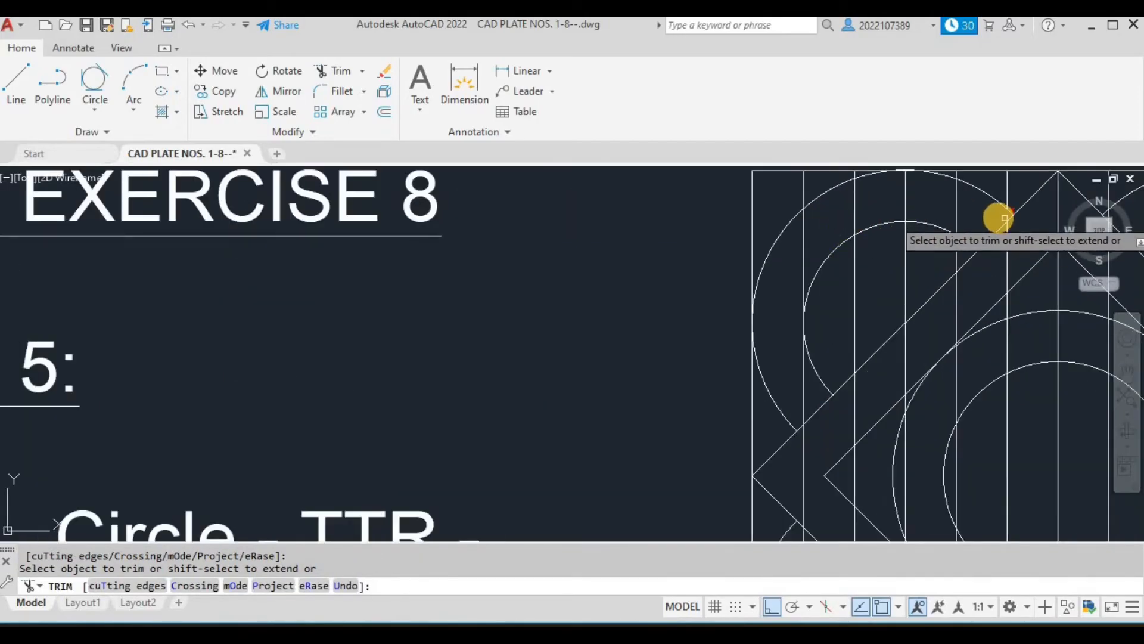
{"action": "scroll", "coordinate": [1008, 213], "scroll_direction": "up", "scroll_amount": 2}
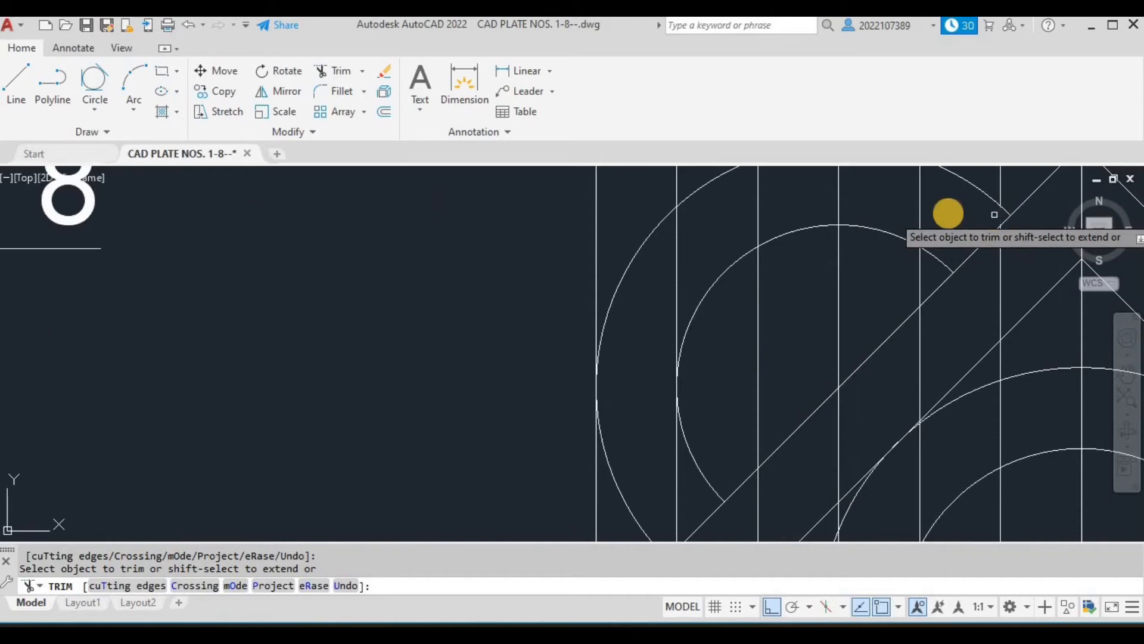
{"action": "left_click", "coordinate": [948, 214]}
{"action": "left_click", "coordinate": [748, 197]}
{"action": "left_click", "coordinate": [723, 214]}
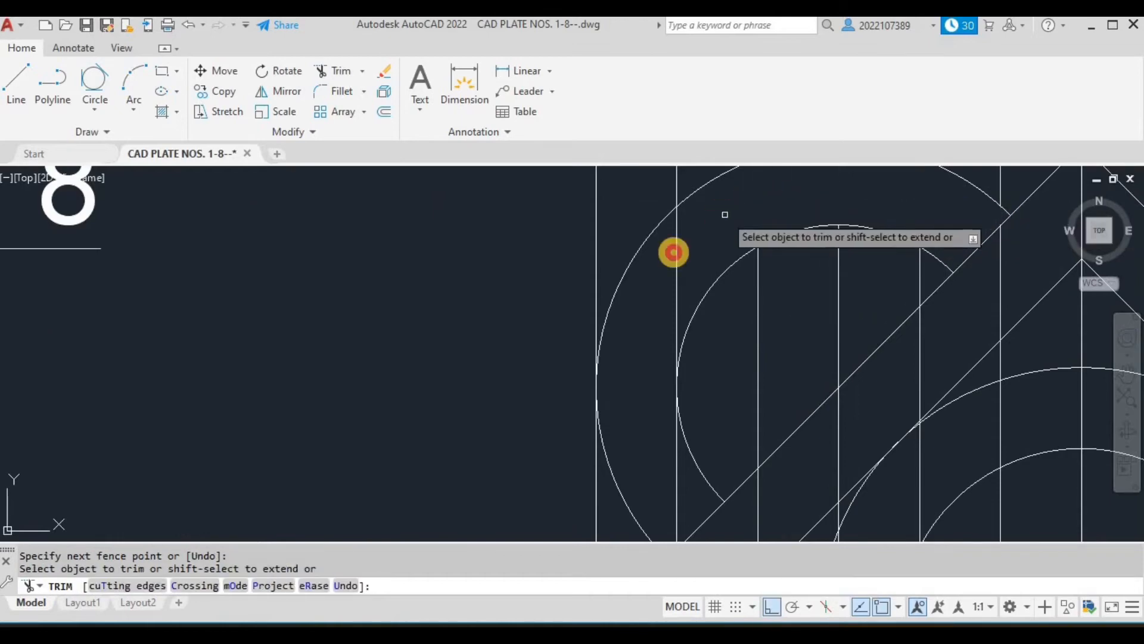
{"action": "left_click", "coordinate": [648, 274]}
- Trim the vertical lines out of the upper band between the outer and inner diamonds
{"action": "scroll", "coordinate": [681, 270], "scroll_direction": "down", "scroll_amount": 4}
{"action": "scroll", "coordinate": [685, 386], "scroll_direction": "up", "scroll_amount": 2}
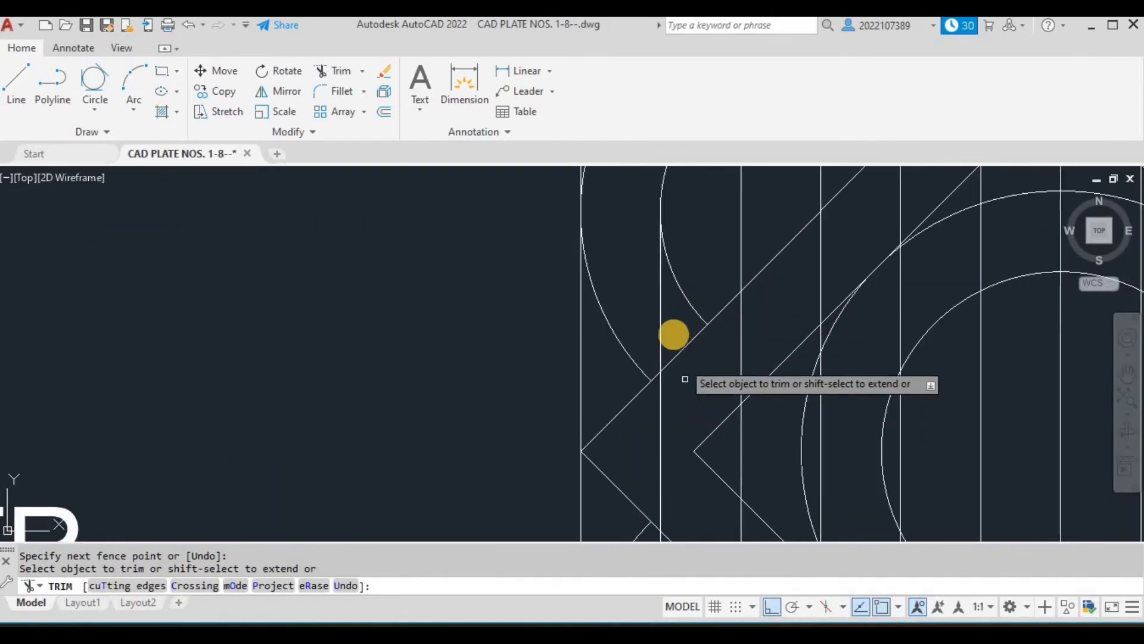
{"action": "scroll", "coordinate": [642, 320], "scroll_direction": "down", "scroll_amount": 1}
{"action": "scroll", "coordinate": [645, 334], "scroll_direction": "down", "scroll_amount": 4}
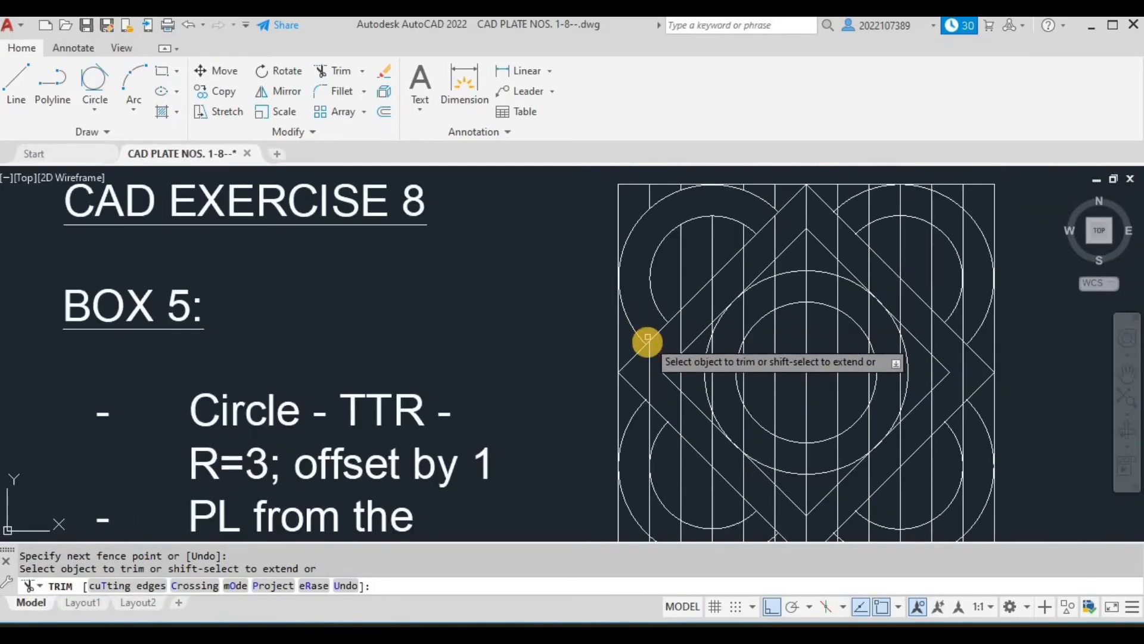
{"action": "scroll", "coordinate": [646, 337], "scroll_direction": "up", "scroll_amount": 5}
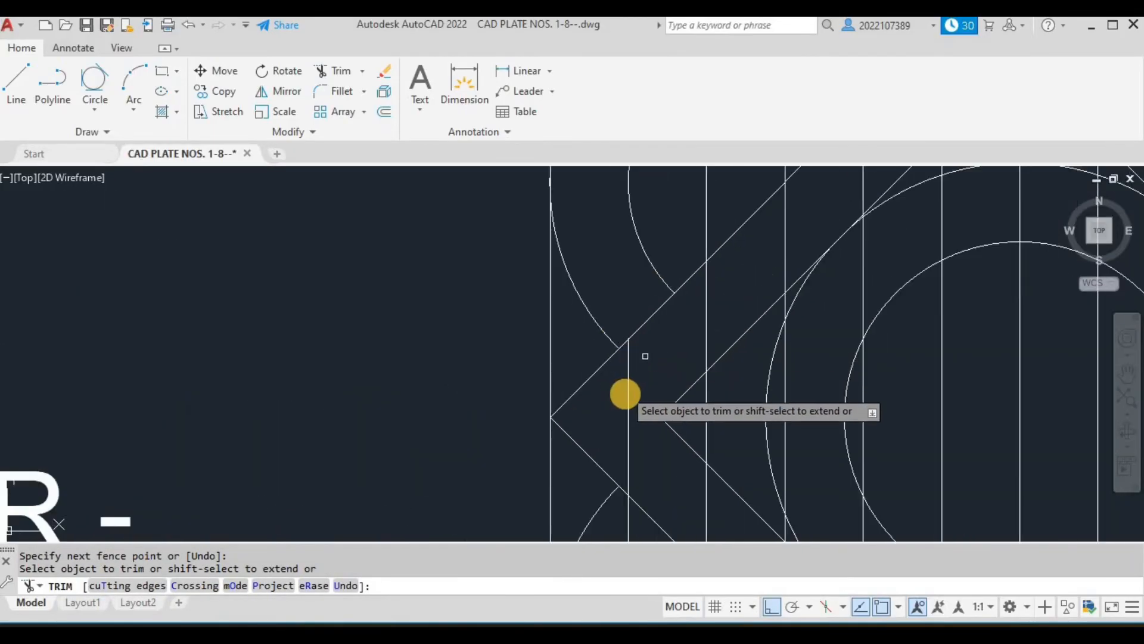
{"action": "left_click", "coordinate": [634, 384]}
{"action": "scroll", "coordinate": [639, 383], "scroll_direction": "down", "scroll_amount": 5}
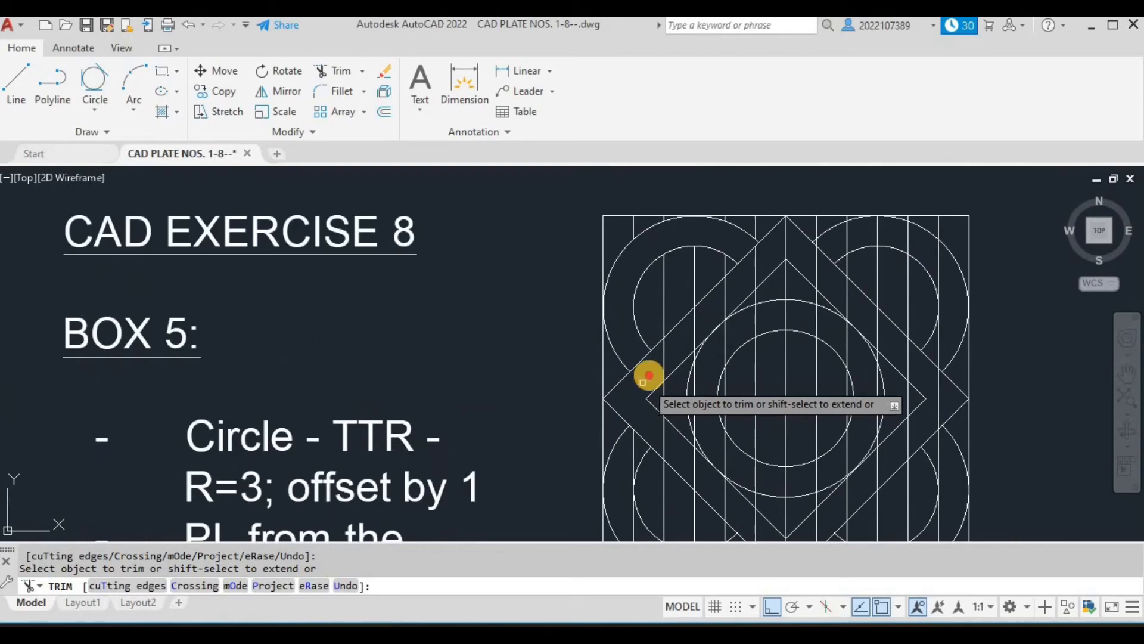
{"action": "mouse_move", "coordinate": [649, 375]}
{"action": "left_mouse_down"}
{"action": "mouse_move", "coordinate": [779, 263]}
{"action": "mouse_move", "coordinate": [792, 235]}
{"action": "mouse_move", "coordinate": [858, 304]}
{"action": "mouse_move", "coordinate": [858, 363]}
{"action": "mouse_move", "coordinate": [936, 382]}
{"action": "mouse_move", "coordinate": [933, 337]}
{"action": "left_mouse_up"}
- Trim the vertical lines out of the ring between the two upper-right corner arcs
{"action": "mouse_move", "coordinate": [941, 255]}
{"action": "left_mouse_down"}
{"action": "mouse_move", "coordinate": [894, 232]}
{"action": "mouse_move", "coordinate": [834, 242]}
{"action": "left_mouse_up"}
{"action": "scroll", "coordinate": [837, 243], "scroll_direction": "up", "scroll_amount": 4}
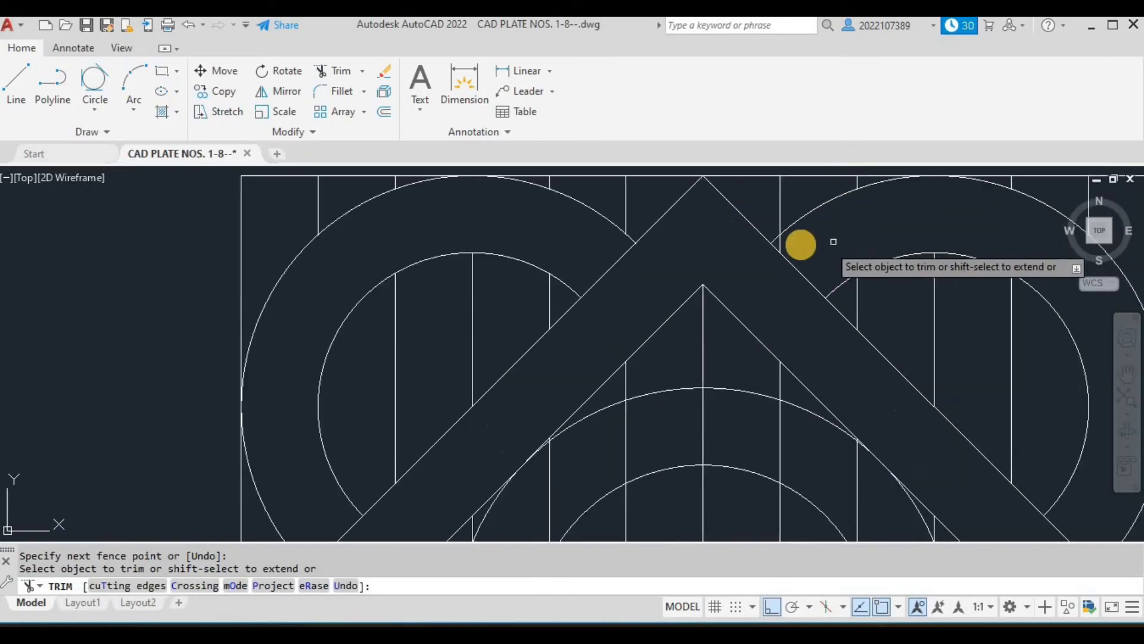
{"action": "left_click", "coordinate": [782, 247]}
{"action": "scroll", "coordinate": [785, 235], "scroll_direction": "down", "scroll_amount": 4}
- Trim the vertical lines out of the lower band between the outer and inner diamonds
{"action": "middle_click_drag", "start_coordinate": [889, 383], "coordinate": [894, 320]}
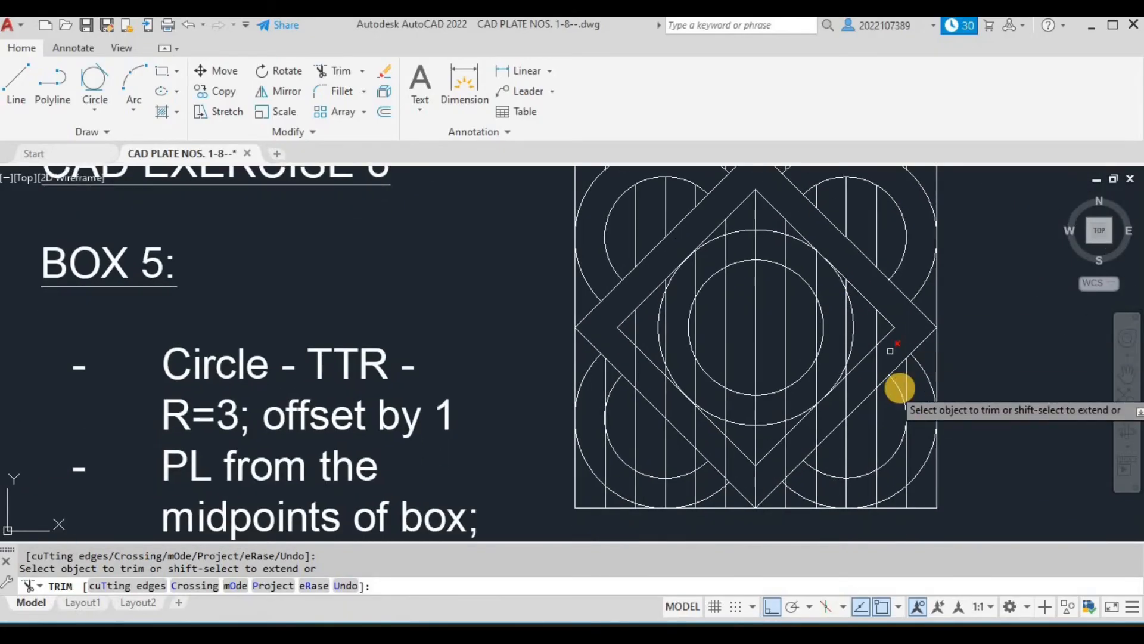
{"action": "scroll", "coordinate": [900, 388], "scroll_direction": "up", "scroll_amount": 2}
{"action": "mouse_move", "coordinate": [817, 325]}
{"action": "left_mouse_down"}
{"action": "mouse_move", "coordinate": [800, 396]}
{"action": "mouse_move", "coordinate": [690, 524]}
{"action": "mouse_move", "coordinate": [654, 533]}
{"action": "mouse_move", "coordinate": [453, 332]}
{"action": "left_mouse_up"}
{"action": "scroll", "coordinate": [557, 339], "scroll_direction": "down", "scroll_amount": 2}
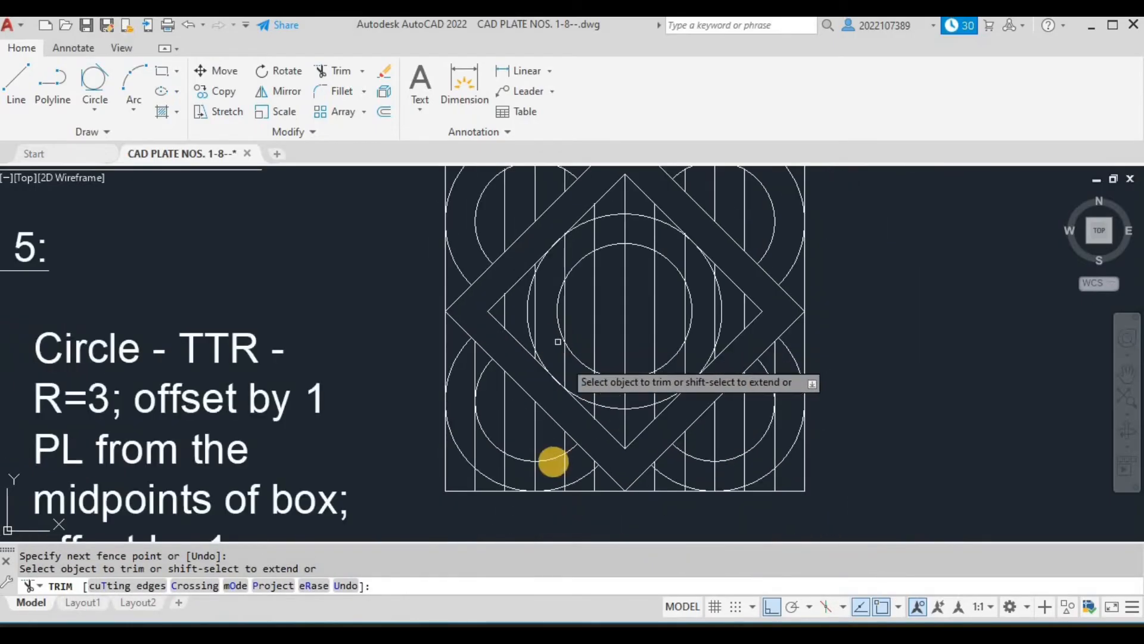
- Trim the vertical lines out of the ring between the two lower-right corner arcs, including the short piece beside the diamond
{"action": "scroll", "coordinate": [683, 473], "scroll_direction": "up", "scroll_amount": 2}
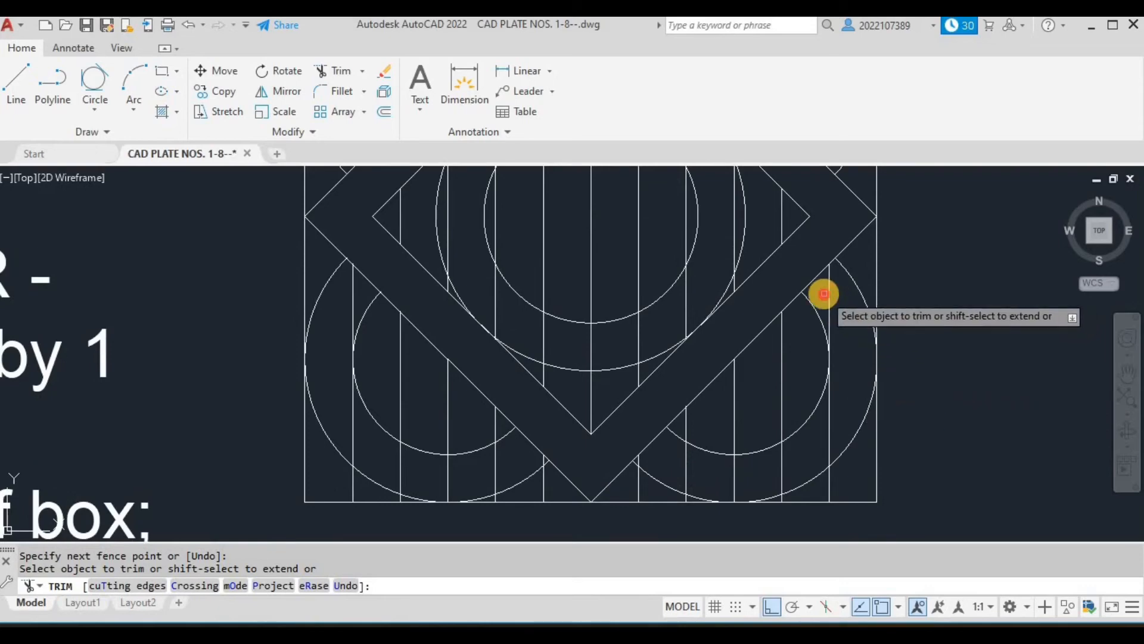
{"action": "mouse_move", "coordinate": [824, 293]}
{"action": "left_mouse_down"}
{"action": "mouse_move", "coordinate": [835, 292]}
{"action": "mouse_move", "coordinate": [842, 447]}
{"action": "mouse_move", "coordinate": [718, 478]}
{"action": "mouse_move", "coordinate": [664, 475]}
{"action": "left_mouse_up"}
{"action": "scroll", "coordinate": [637, 468], "scroll_direction": "up", "scroll_amount": 6}
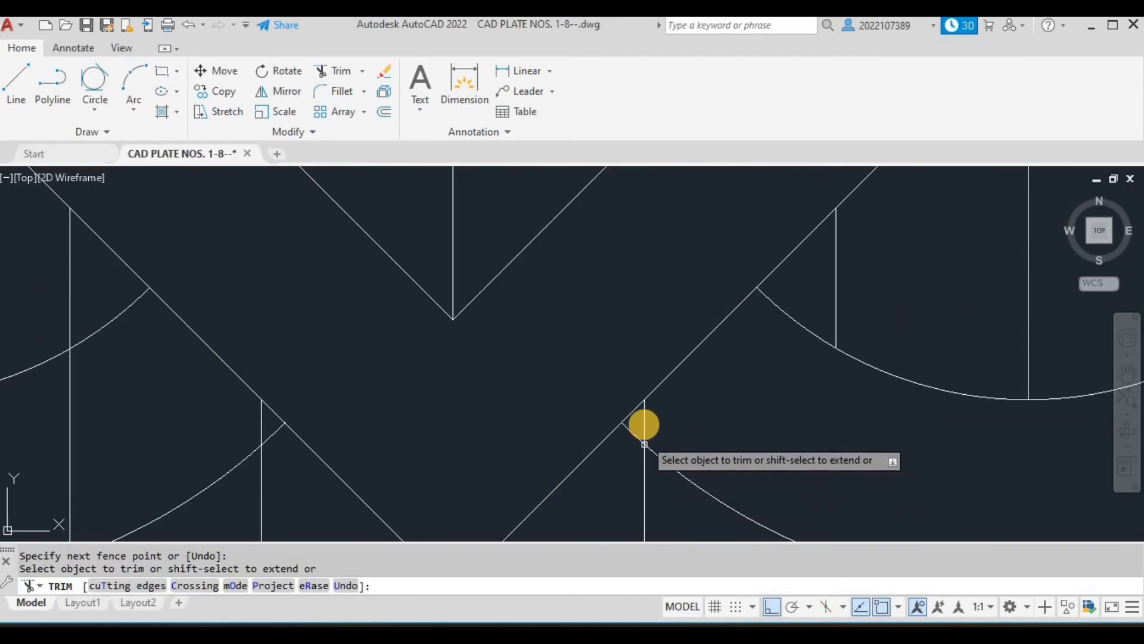
{"action": "left_click", "coordinate": [645, 429]}
{"action": "scroll", "coordinate": [654, 422], "scroll_direction": "down", "scroll_amount": 5}
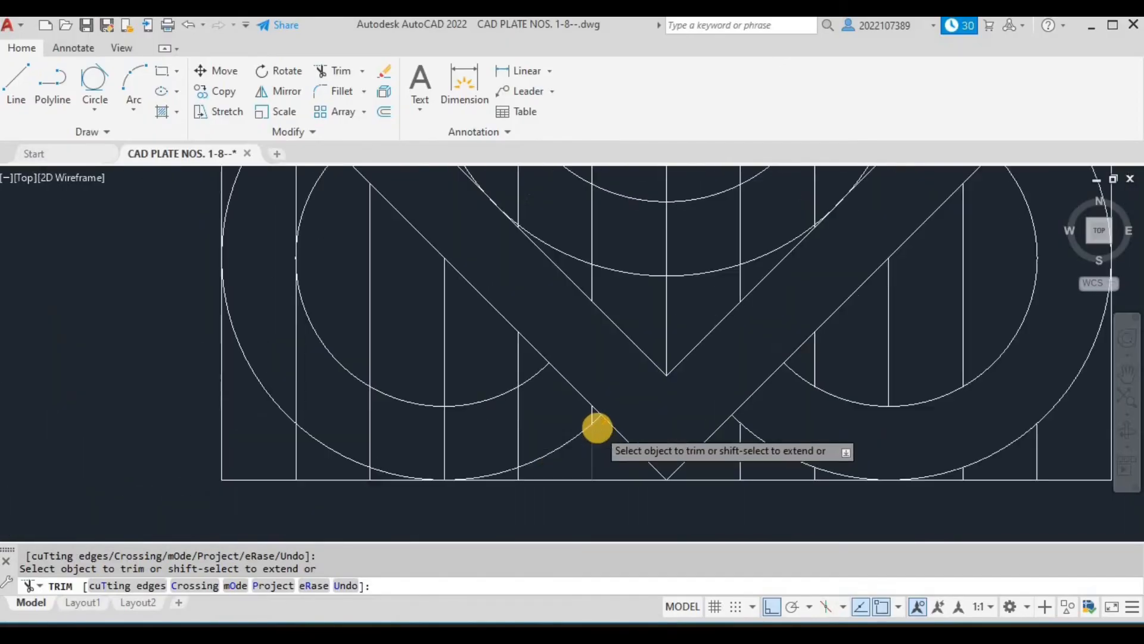
- Trim the vertical lines out of the ring between the two lower-left corner arcs
{"action": "mouse_move", "coordinate": [552, 409]}
{"action": "left_mouse_down"}
{"action": "mouse_move", "coordinate": [378, 429]}
{"action": "mouse_move", "coordinate": [273, 337]}
{"action": "left_mouse_up"}
{"action": "middle_click_drag", "start_coordinate": [273, 337], "coordinate": [304, 488]}
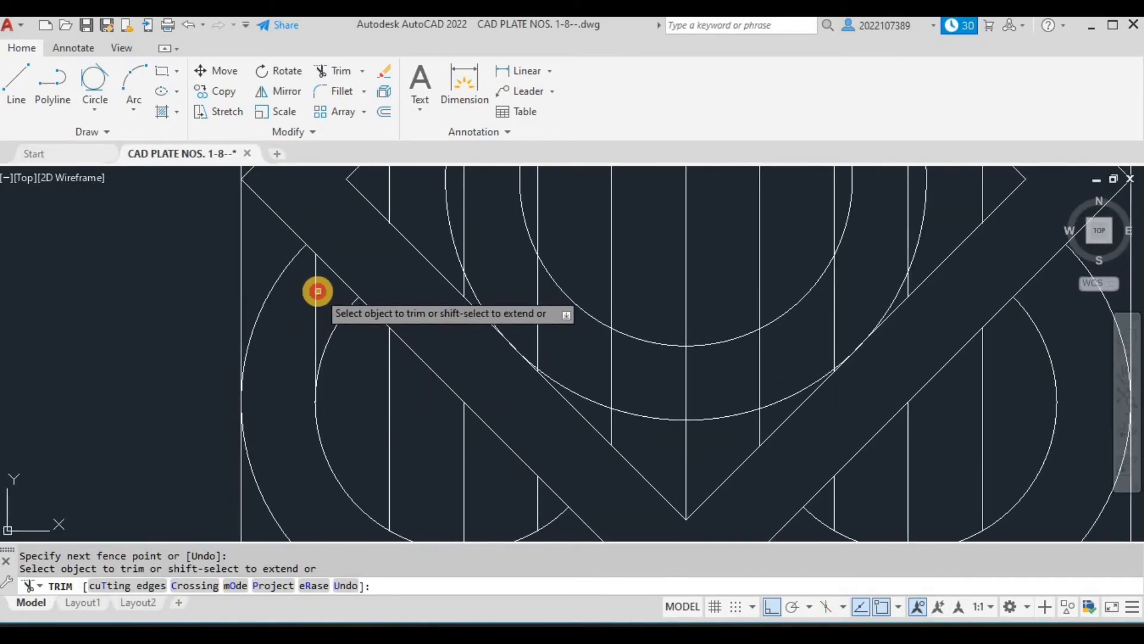
{"action": "mouse_move", "coordinate": [315, 289]}
{"action": "left_mouse_down"}
{"action": "mouse_move", "coordinate": [294, 288]}
{"action": "mouse_move", "coordinate": [300, 298]}
{"action": "left_mouse_up"}
- Trim the vertical lines out of the upper half of the ring between the two central circles, keeping the circles intact
{"action": "scroll", "coordinate": [301, 298], "scroll_direction": "down", "scroll_amount": 2}
{"action": "middle_click_drag", "start_coordinate": [426, 318], "coordinate": [444, 453]}
{"action": "mouse_move", "coordinate": [446, 290]}
{"action": "left_mouse_down"}
{"action": "mouse_move", "coordinate": [518, 248]}
{"action": "mouse_move", "coordinate": [596, 237]}
{"action": "left_mouse_up"}
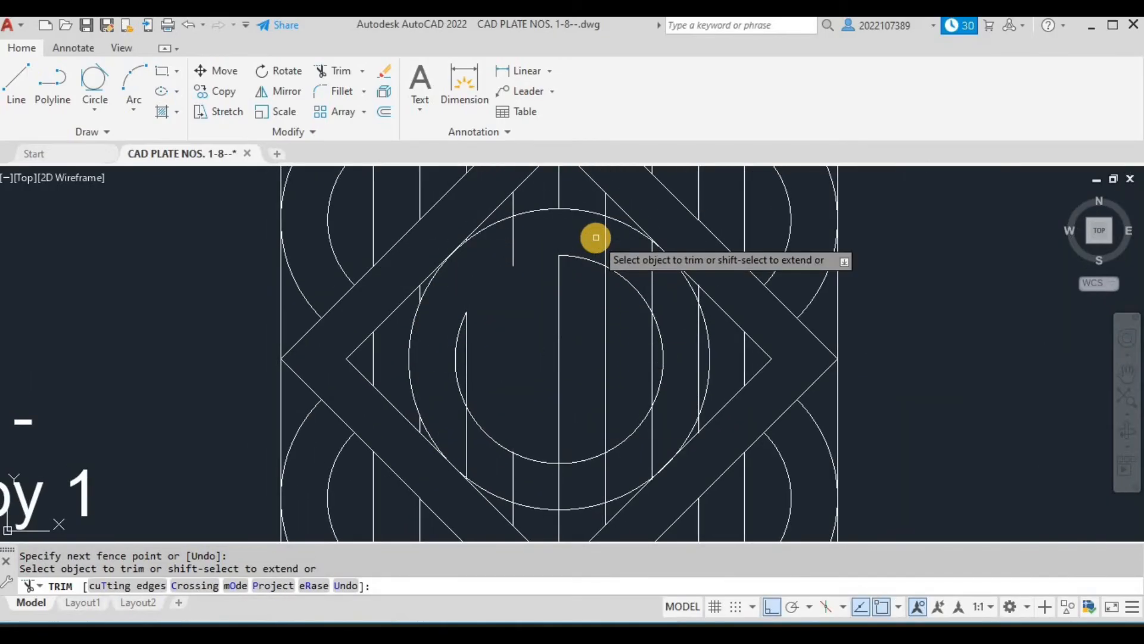
{"action": "key", "text": "ctrl+z"}
{"action": "left_click_drag", "start_coordinate": [425, 305], "coordinate": [556, 237]}
{"action": "left_click", "coordinate": [562, 233]}
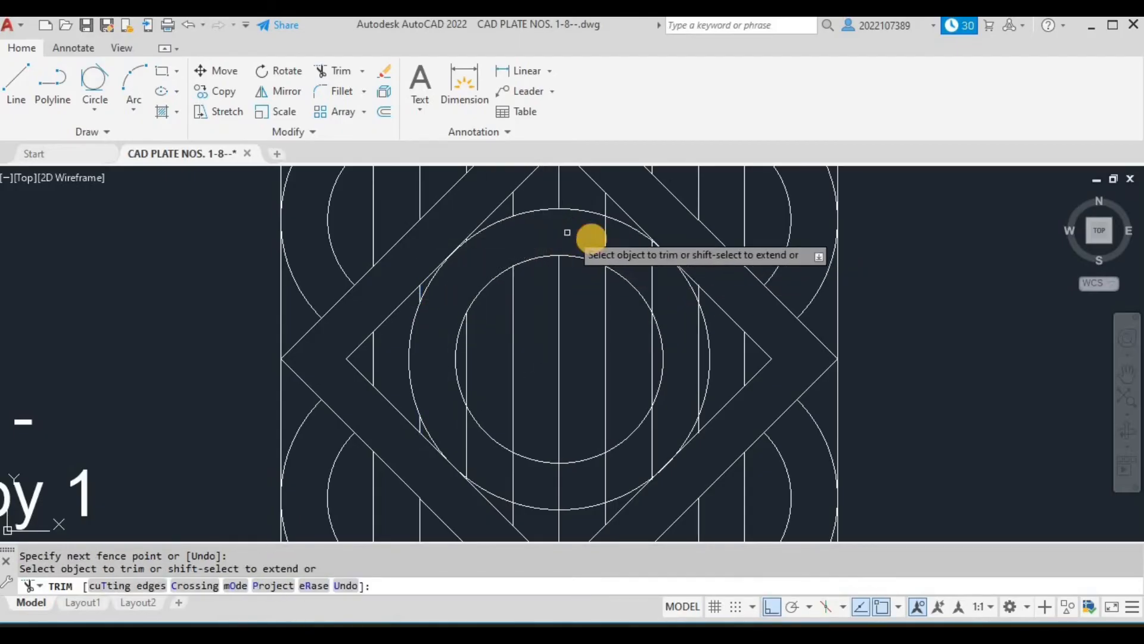
{"action": "left_click", "coordinate": [591, 239]}
{"action": "left_click", "coordinate": [670, 305]}
{"action": "left_click", "coordinate": [701, 349]}
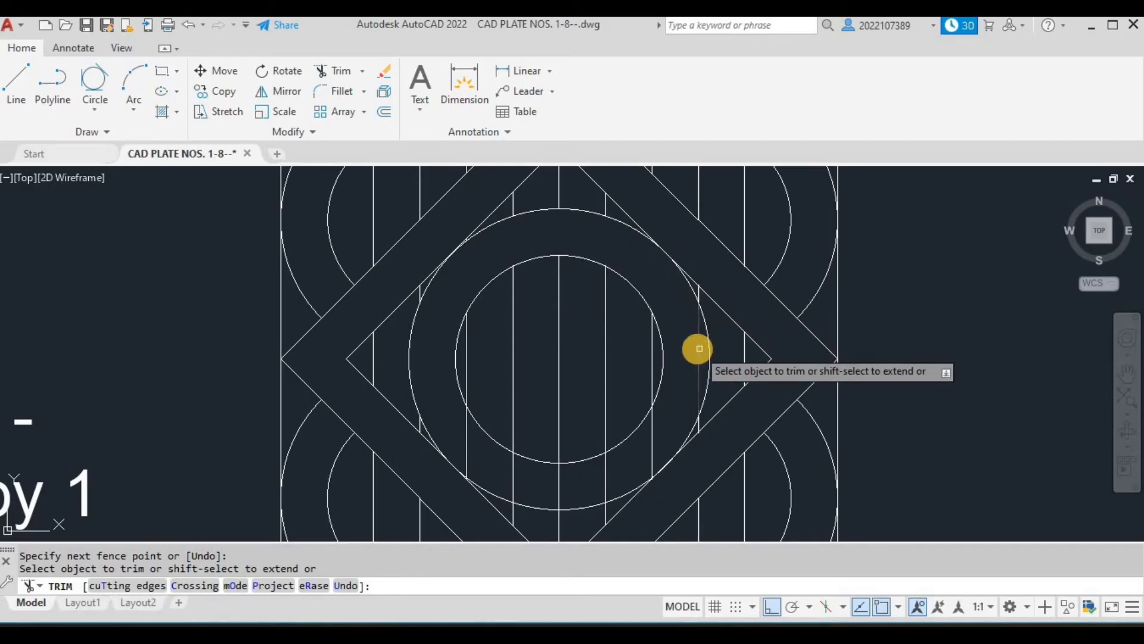
- Trim the remaining vertical lines out of the lower half of the ring between the two central circles
{"action": "left_click", "coordinate": [660, 429]}
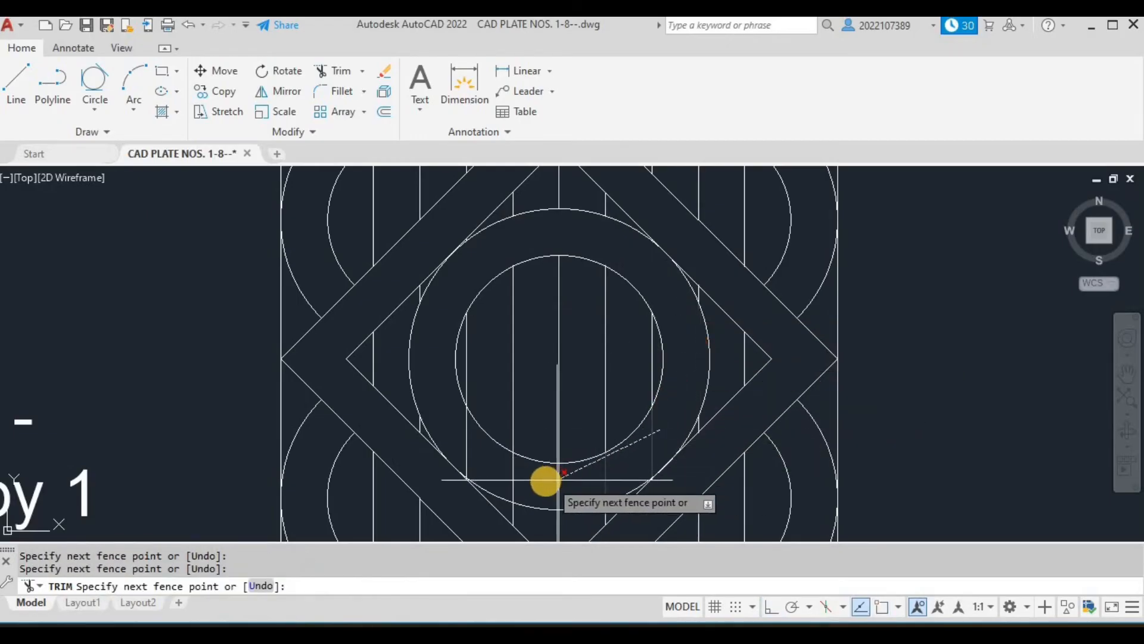
{"action": "left_click", "coordinate": [546, 494]}
{"action": "left_click", "coordinate": [542, 495]}
{"action": "left_click", "coordinate": [456, 436]}
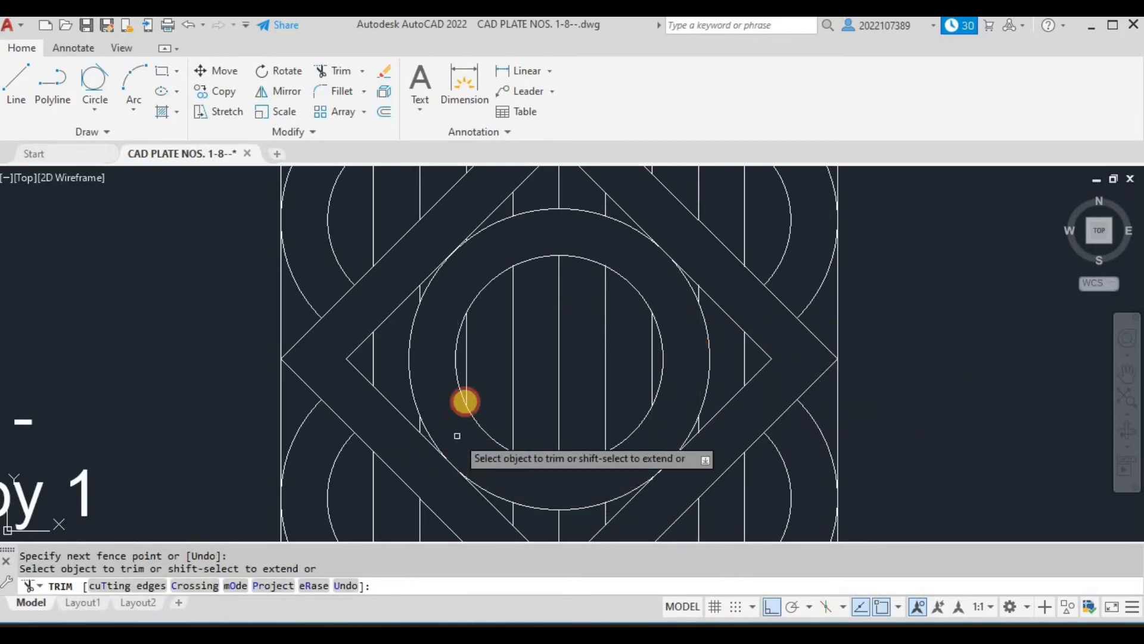
{"action": "scroll", "coordinate": [604, 398], "scroll_direction": "down", "scroll_amount": 5}
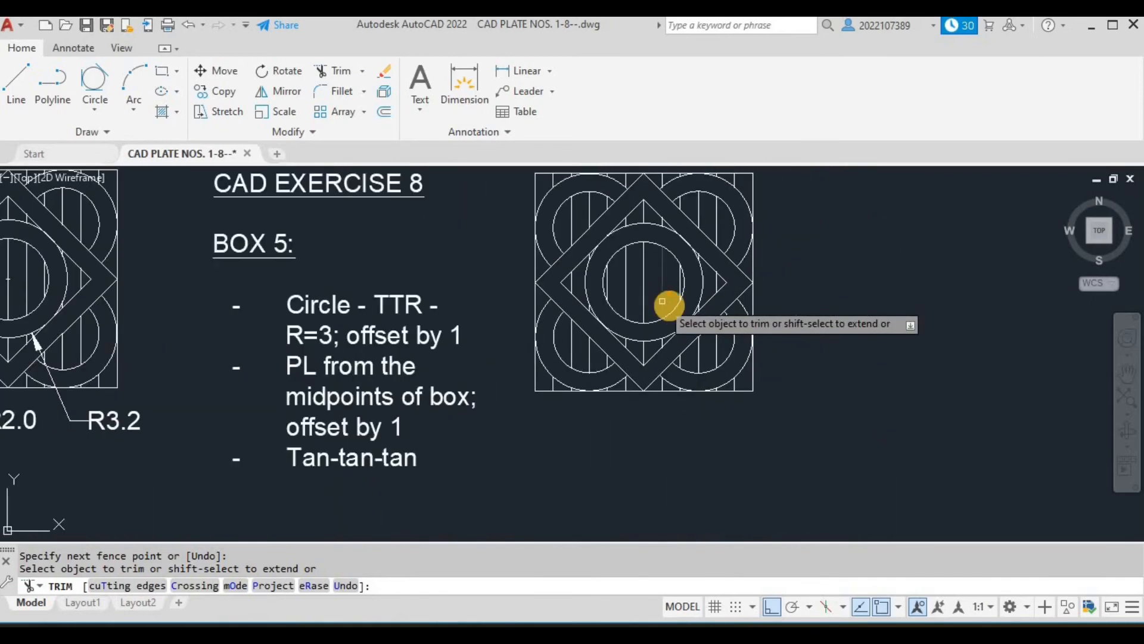
{"action": "mouse_move", "coordinate": [669, 307]}
{"action": "middle_mouse_down"}
{"action": "mouse_move", "coordinate": [752, 405]}
{"action": "mouse_move", "coordinate": [876, 447]}
{"action": "mouse_move", "coordinate": [872, 404]}
{"action": "middle_mouse_up"}
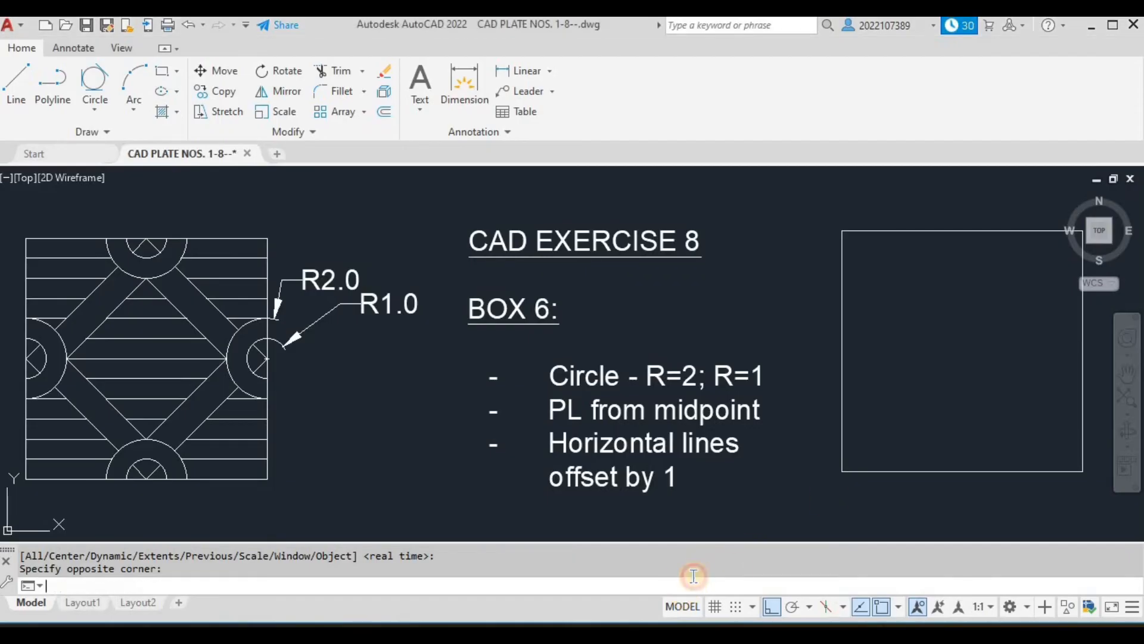
- Draw concentric circles of radius 2 and 1 centred on the midpoint of the Box 6 square's top side
{"action": "type", "text": "c"}
{"action": "key", "text": "Return"}
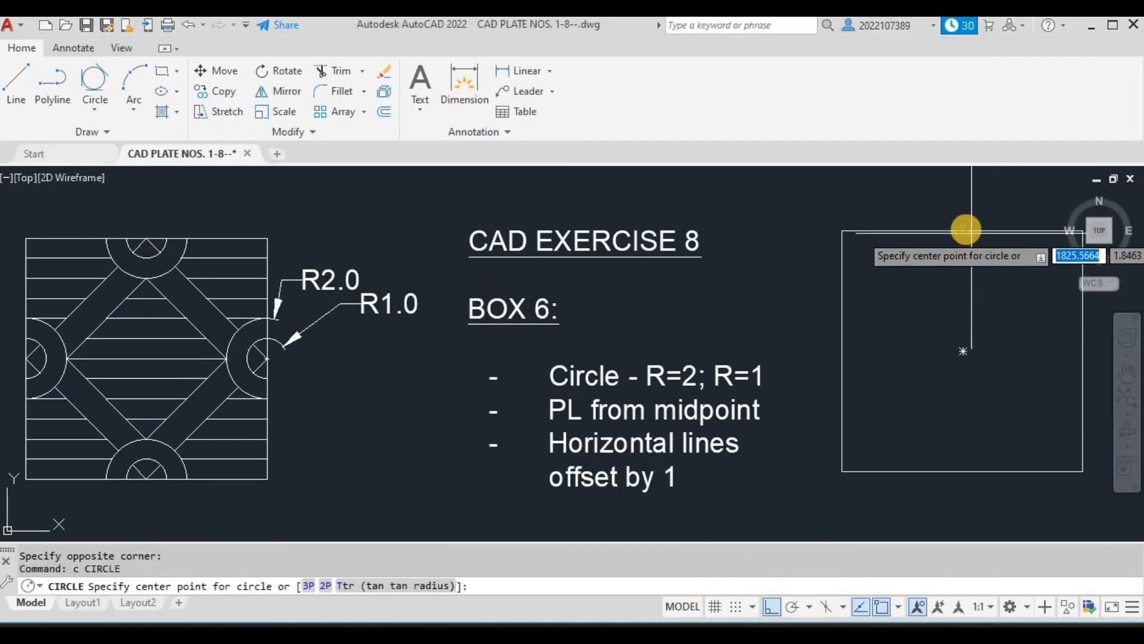
{"action": "left_click", "coordinate": [964, 238]}
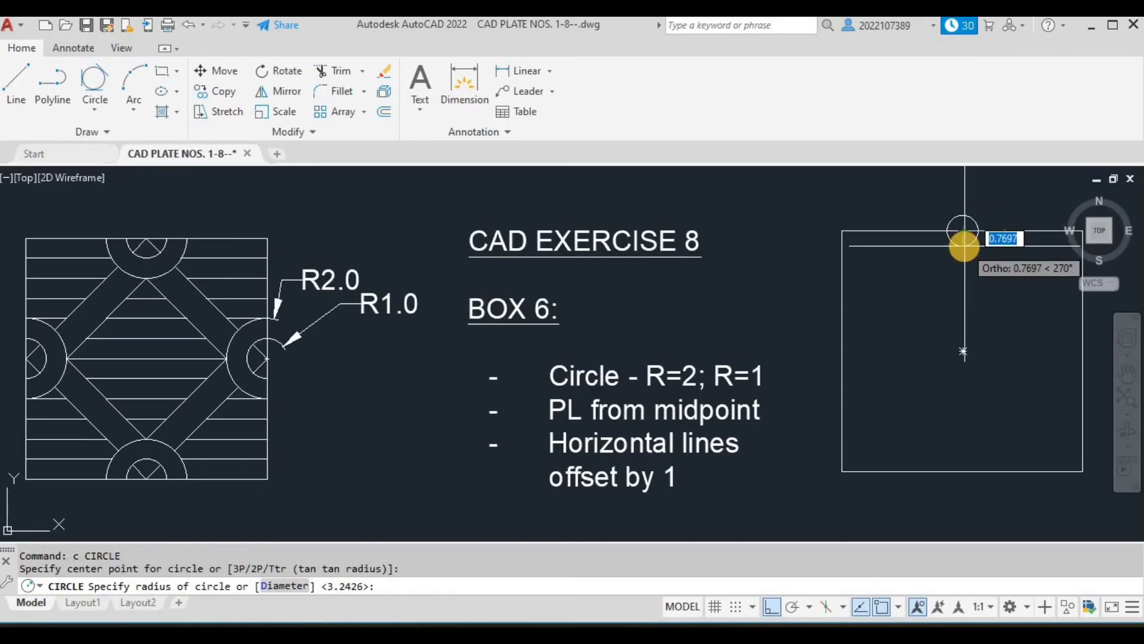
{"action": "key", "text": "Return"}
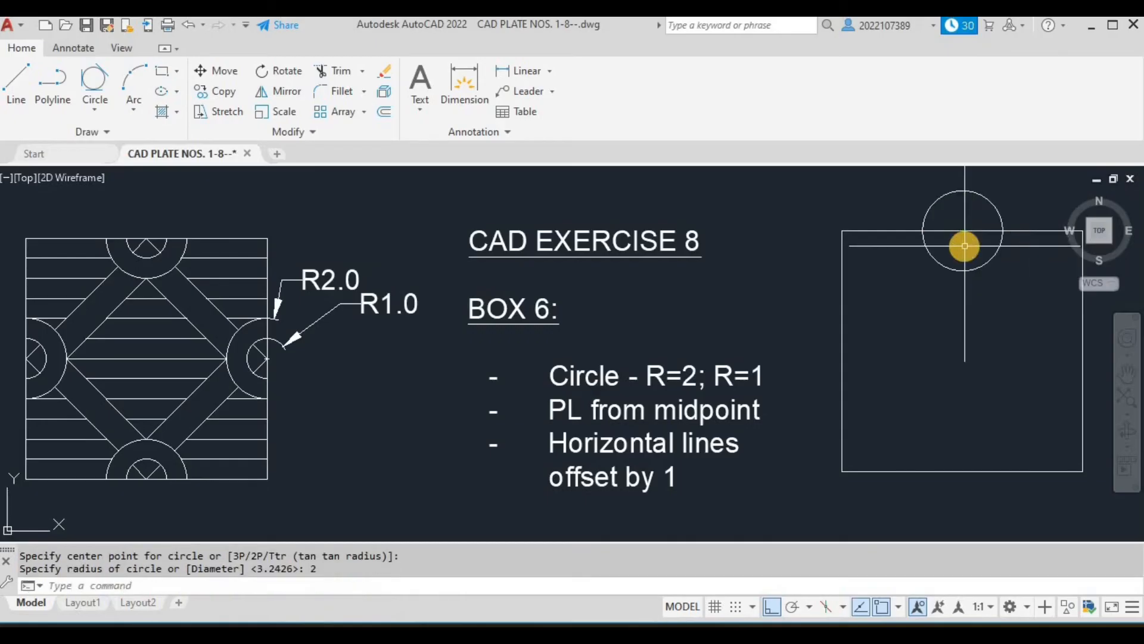
{"action": "key", "text": "Return"}
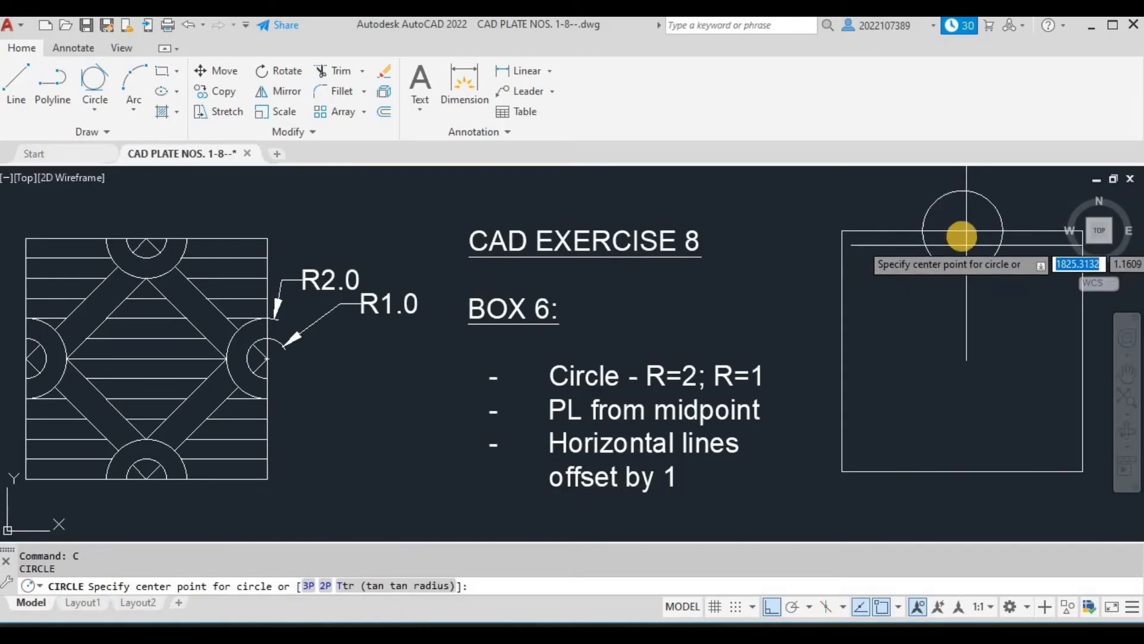
{"action": "left_click", "coordinate": [962, 231]}
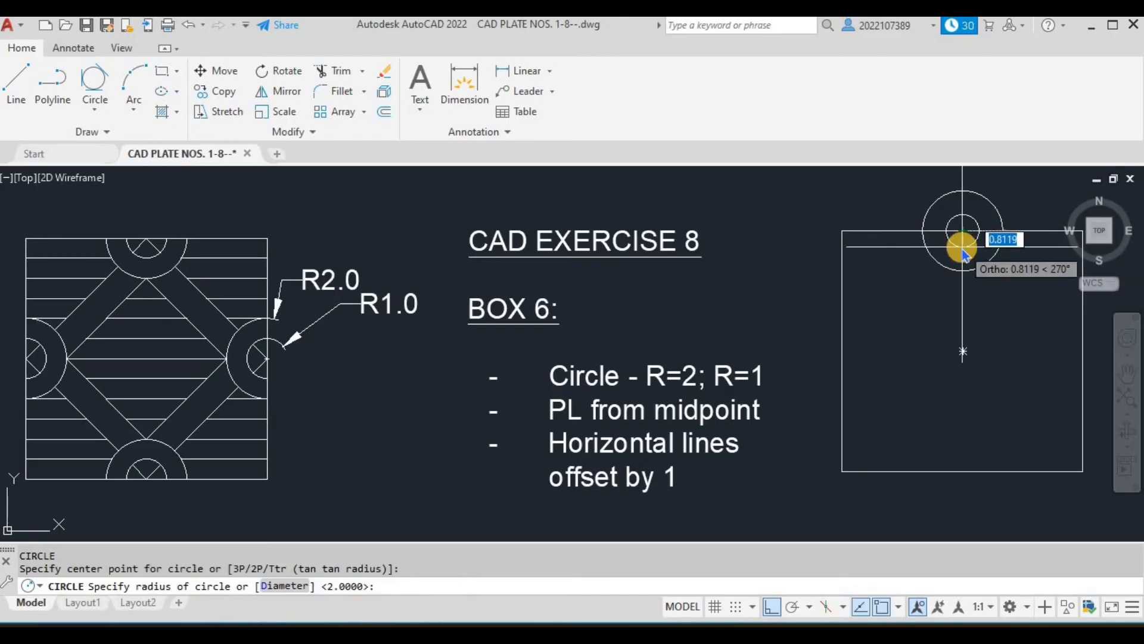
{"action": "key", "text": "Return"}
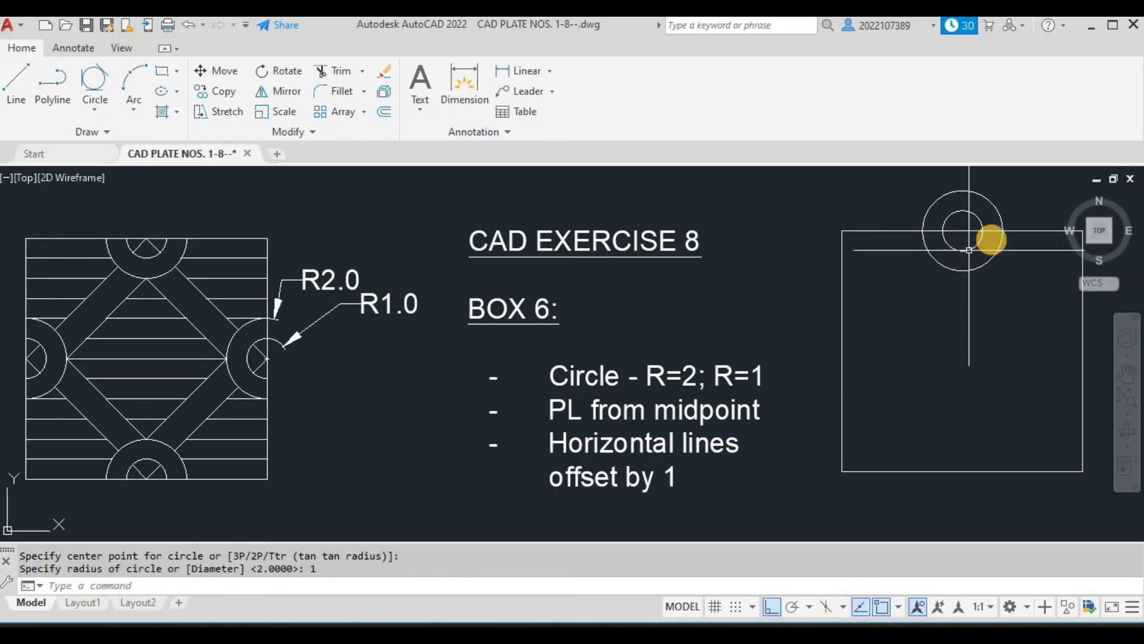
- Trim away the upper halves of both circles outside the Box 6 square
{"action": "key", "text": "Return"}
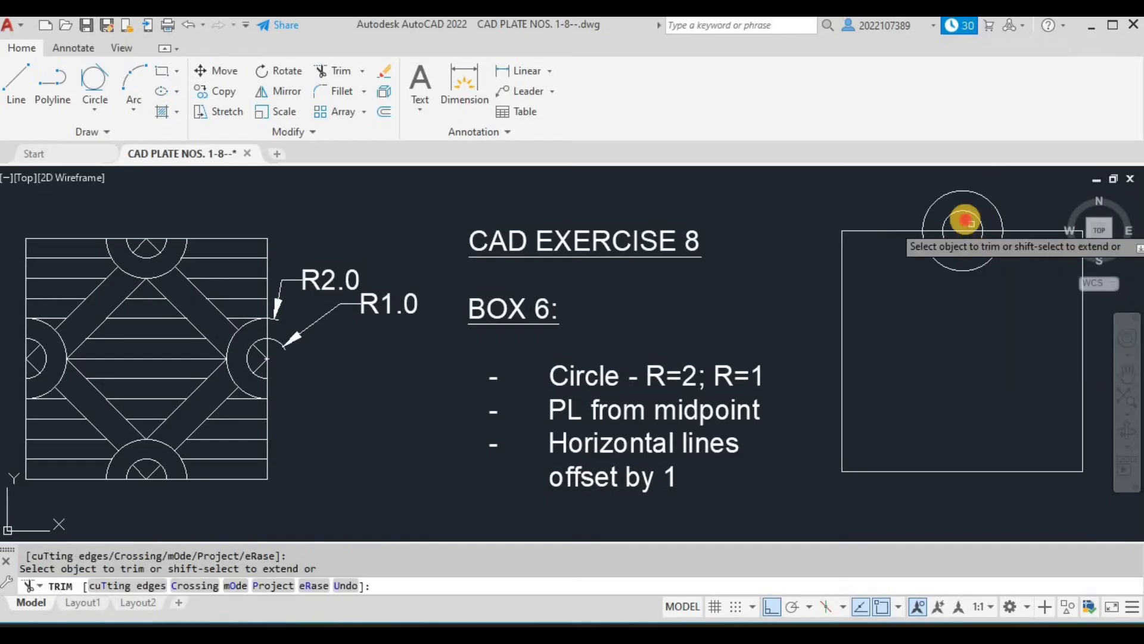
{"action": "left_click_drag", "start_coordinate": [967, 222], "coordinate": [921, 189]}
{"action": "key", "text": "Escape"}
- Mirror the two semicircles to the bottom side about a horizontal line through the square's centre, keeping the originals
{"action": "left_click", "coordinate": [971, 292]}
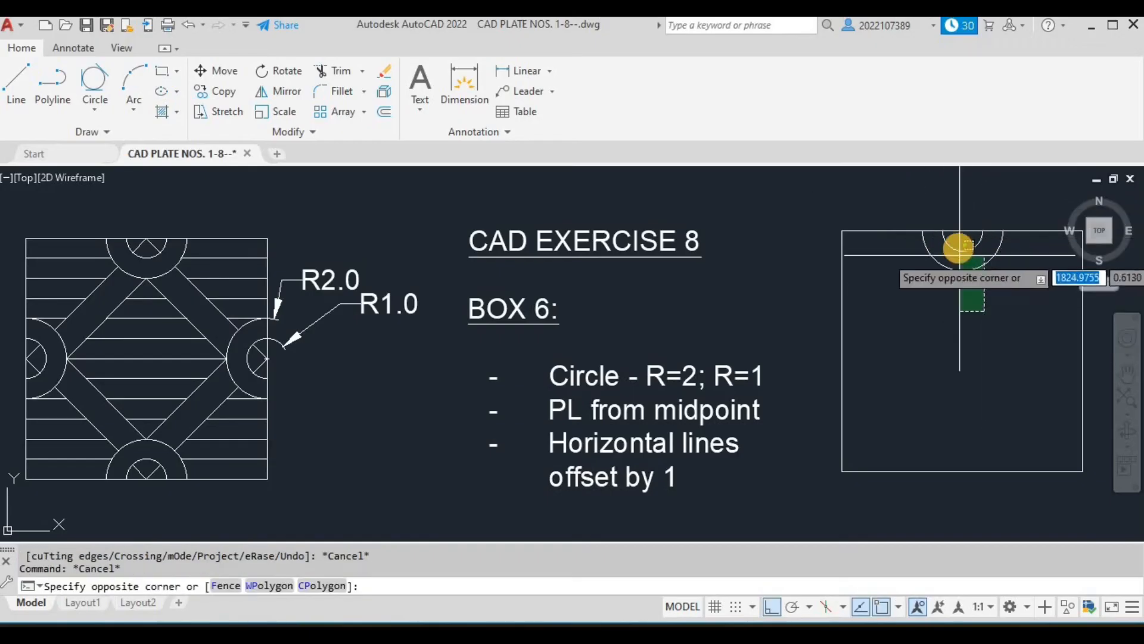
{"action": "left_click", "coordinate": [959, 245]}
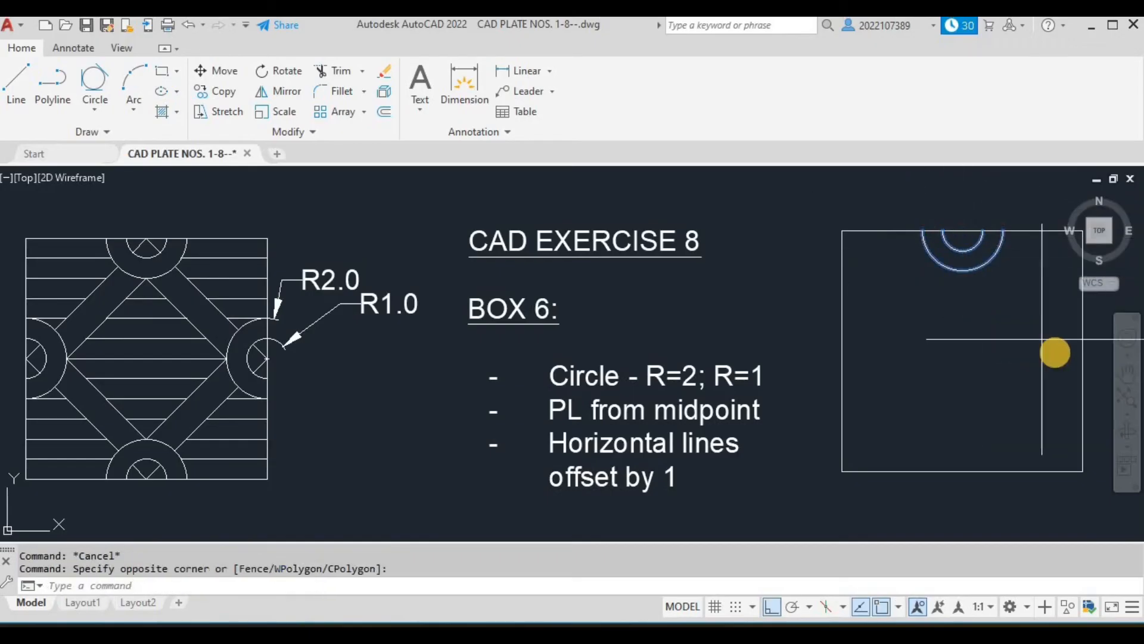
{"action": "key", "text": "Return"}
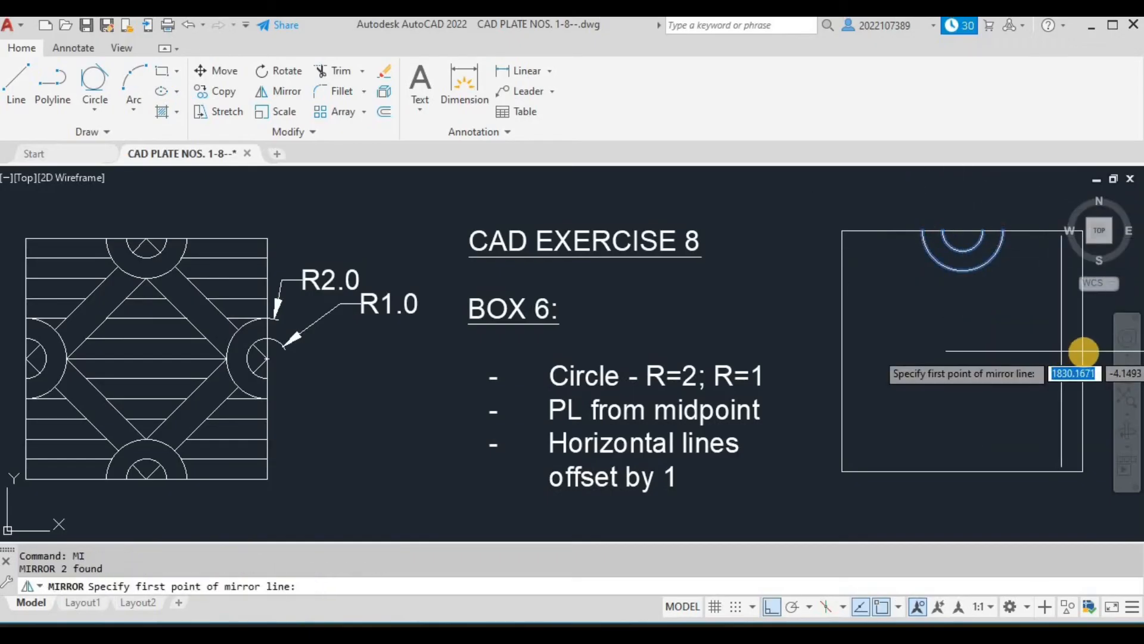
{"action": "left_click", "coordinate": [963, 360]}
{"action": "left_click", "coordinate": [1013, 379]}
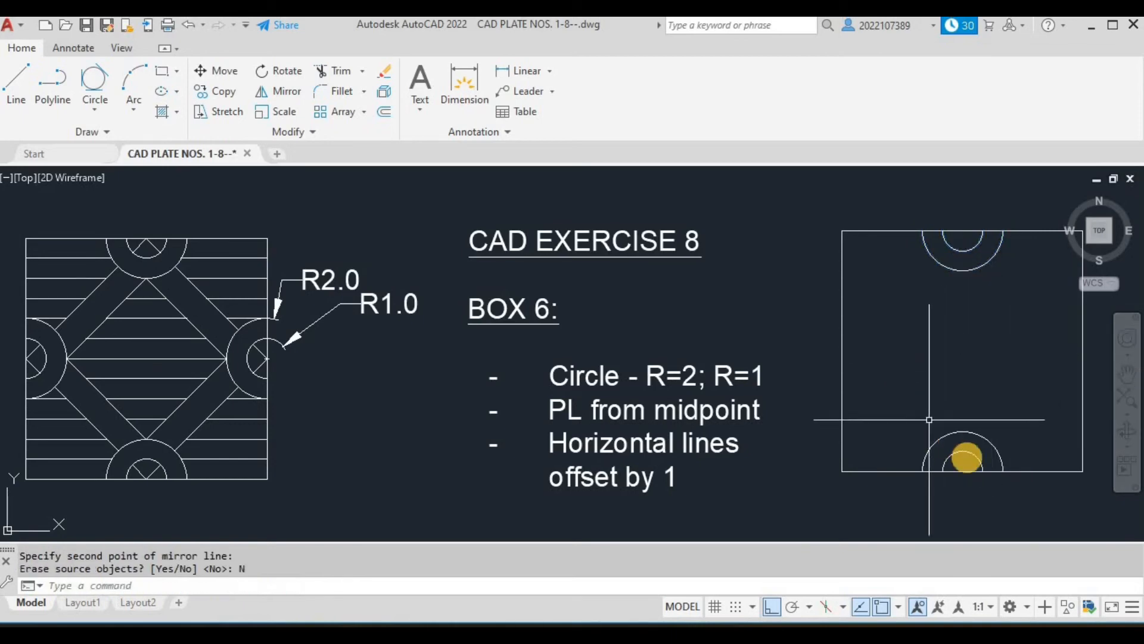
- Mirror the top and bottom semicircle pairs about the diagonal through the square's centre and upper-left corner, keeping the originals
{"action": "left_click", "coordinate": [972, 460]}
{"action": "left_click", "coordinate": [950, 426]}
{"action": "left_click", "coordinate": [987, 293]}
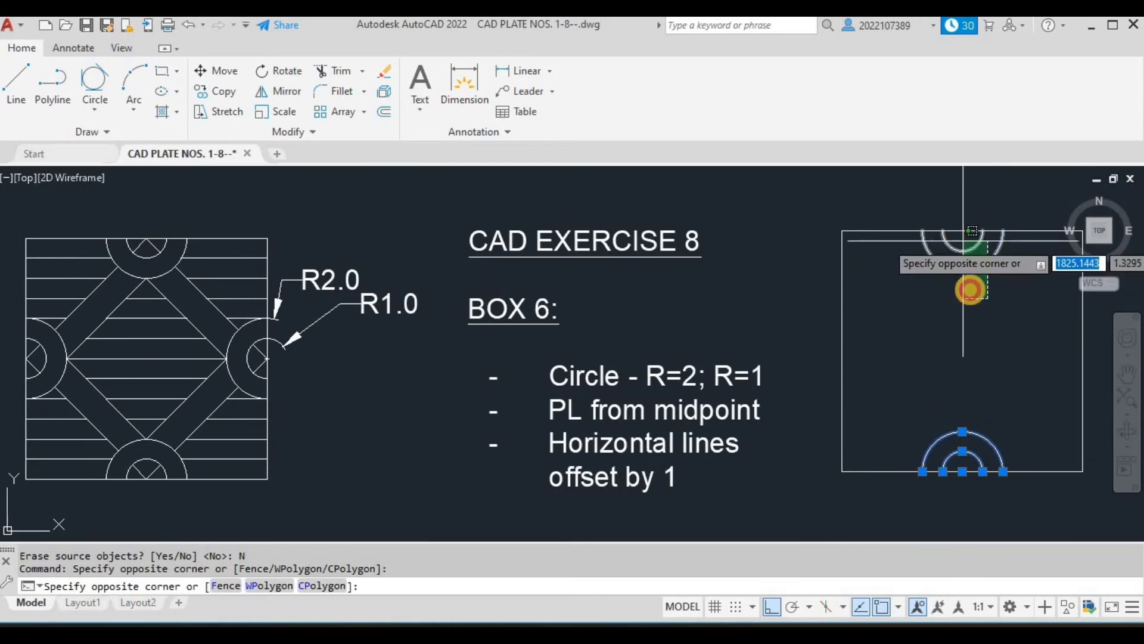
{"action": "left_click", "coordinate": [961, 243]}
{"action": "key", "text": "Return"}
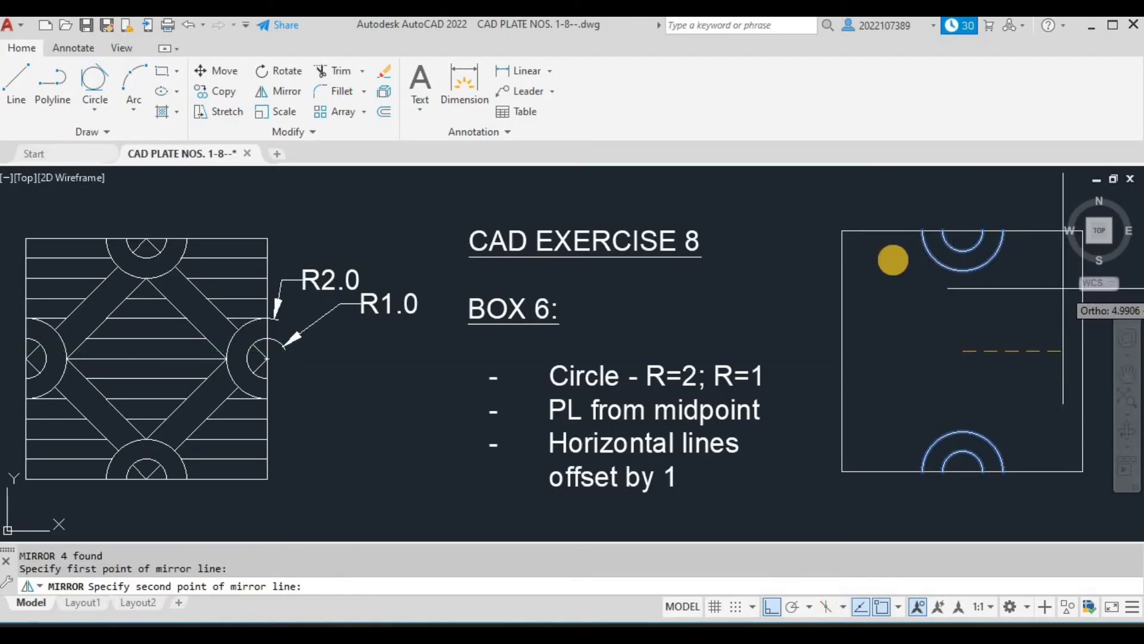
{"action": "left_click", "coordinate": [842, 231]}
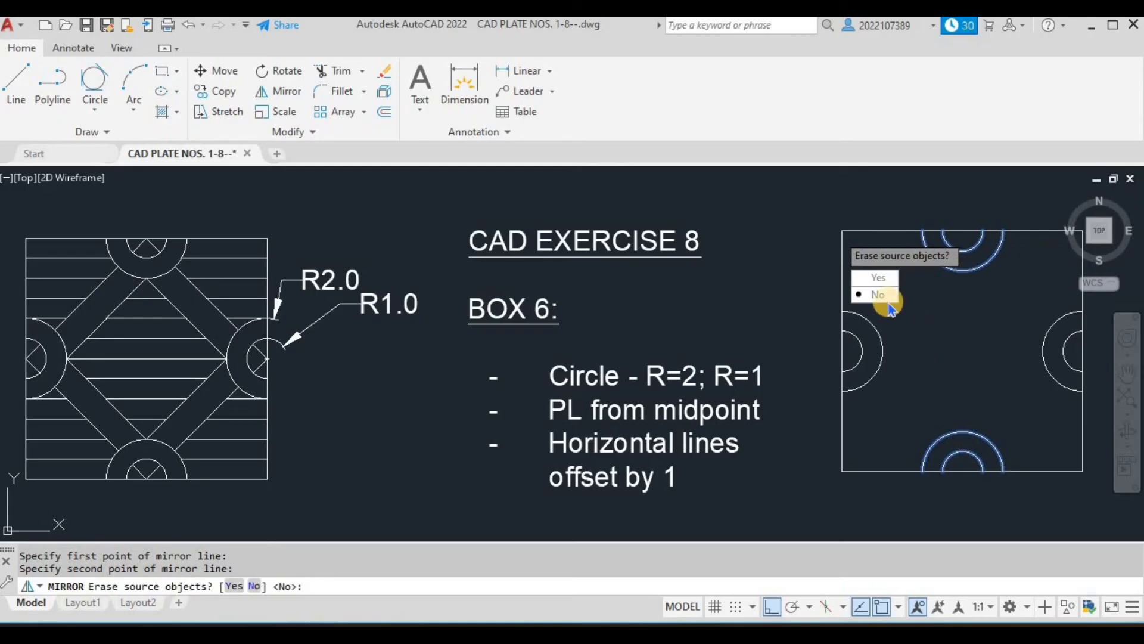
{"action": "left_click", "coordinate": [915, 292]}
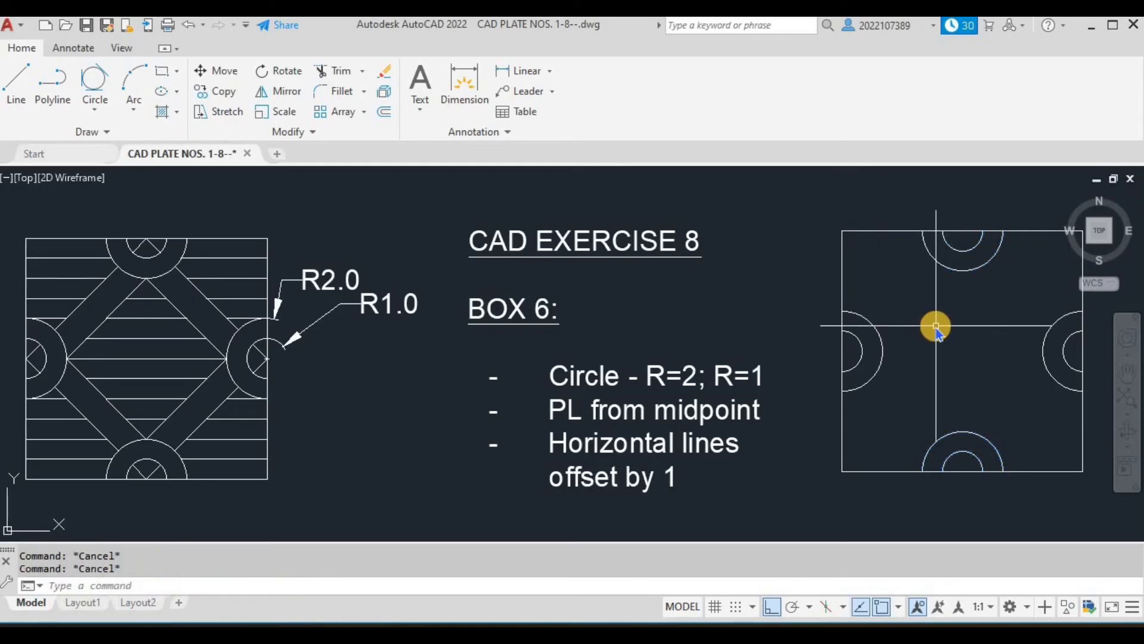
- Draw a closed diamond polyline joining the midpoints of the Box 6 square's four sides
{"action": "left_click", "coordinate": [964, 230]}
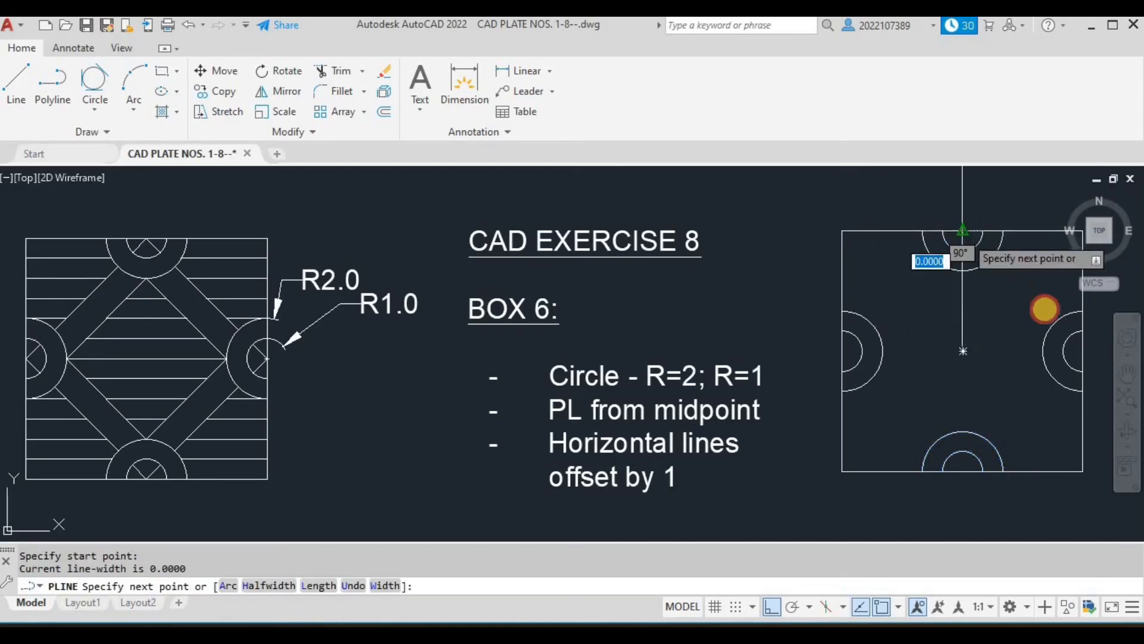
{"action": "left_click", "coordinate": [1079, 350]}
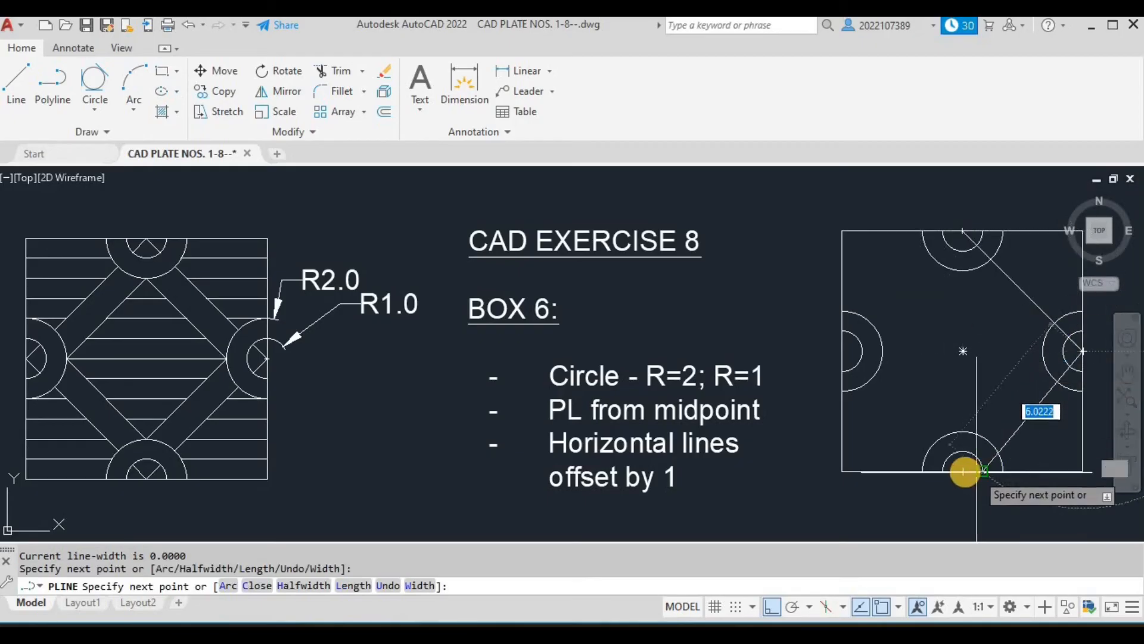
{"action": "left_click", "coordinate": [963, 471]}
{"action": "left_click", "coordinate": [843, 352]}
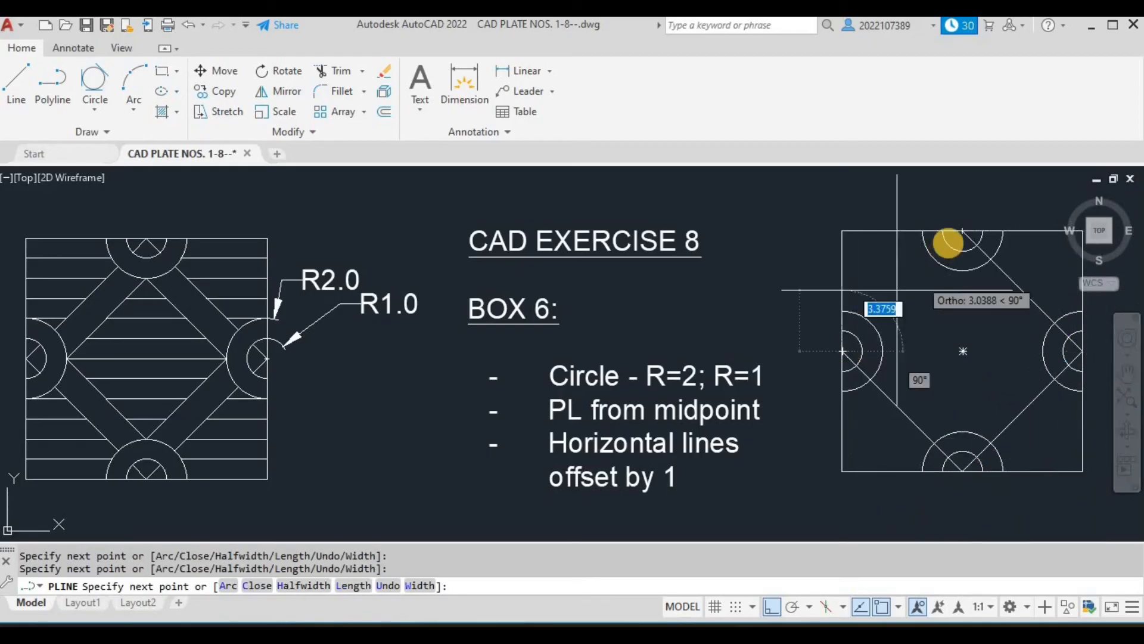
{"action": "left_click", "coordinate": [964, 231]}
{"action": "key", "text": "Return"}
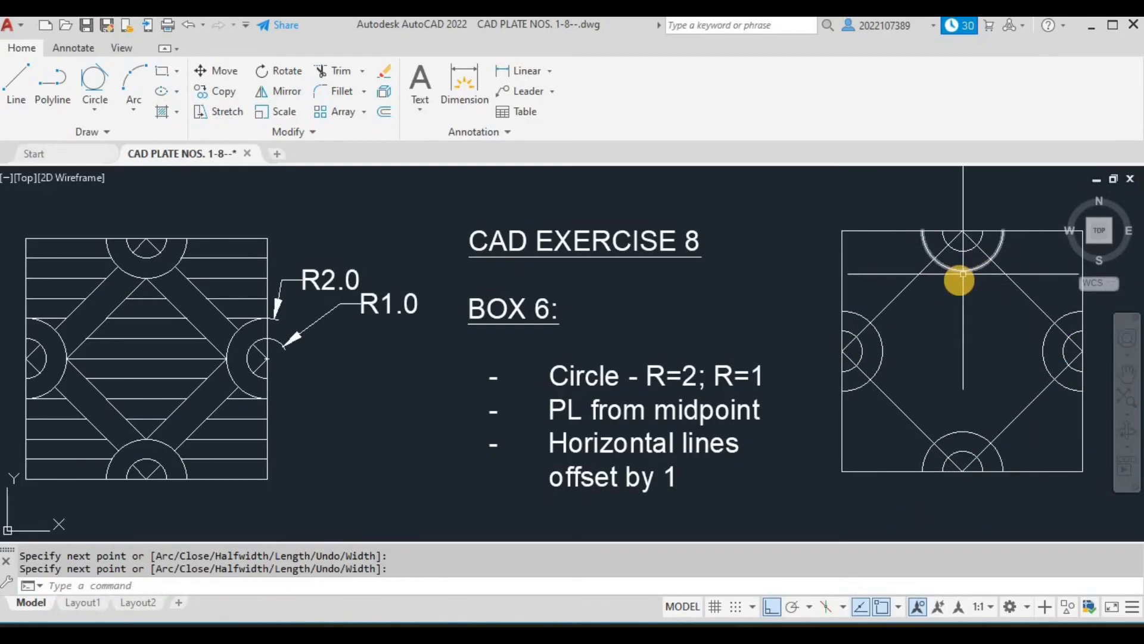
- Draw a second, inner diamond polyline joining the innermost points of the four radius 2 semicircles
{"action": "key", "text": "Return"}
{"action": "left_click", "coordinate": [963, 271]}
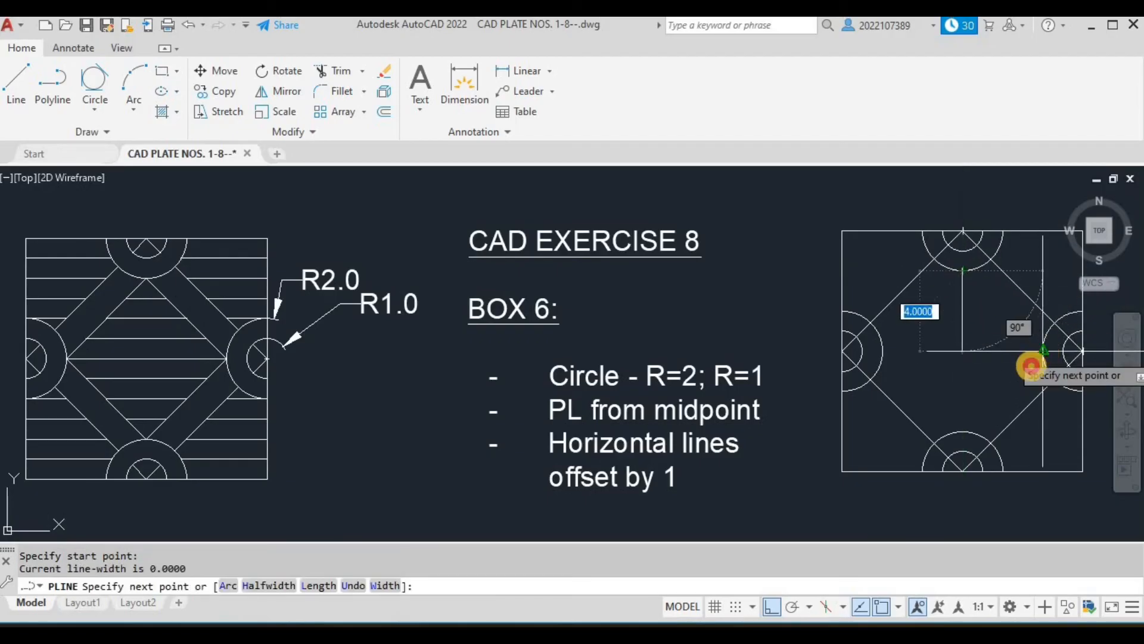
{"action": "left_click", "coordinate": [1032, 366]}
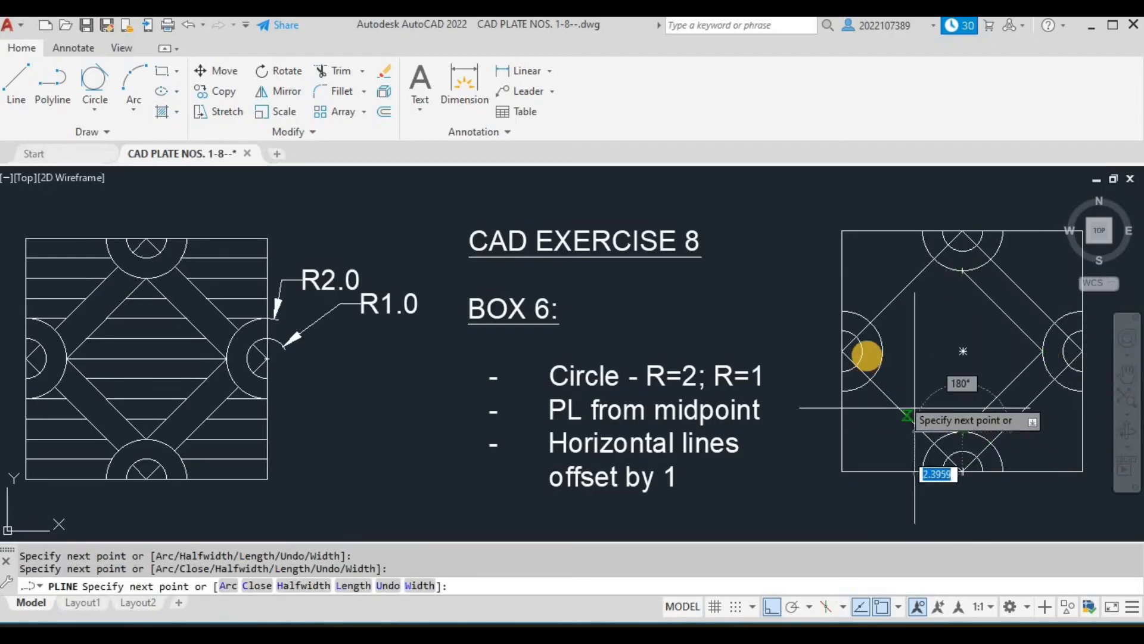
{"action": "left_click", "coordinate": [882, 350]}
{"action": "left_click", "coordinate": [963, 272]}
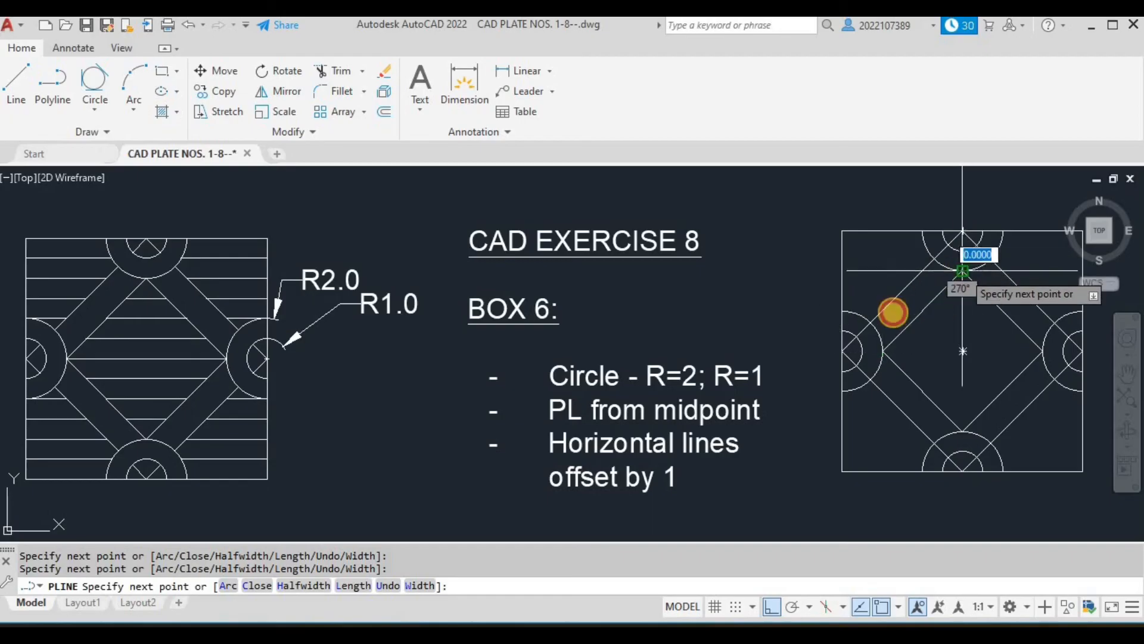
{"action": "key", "text": "Escape"}
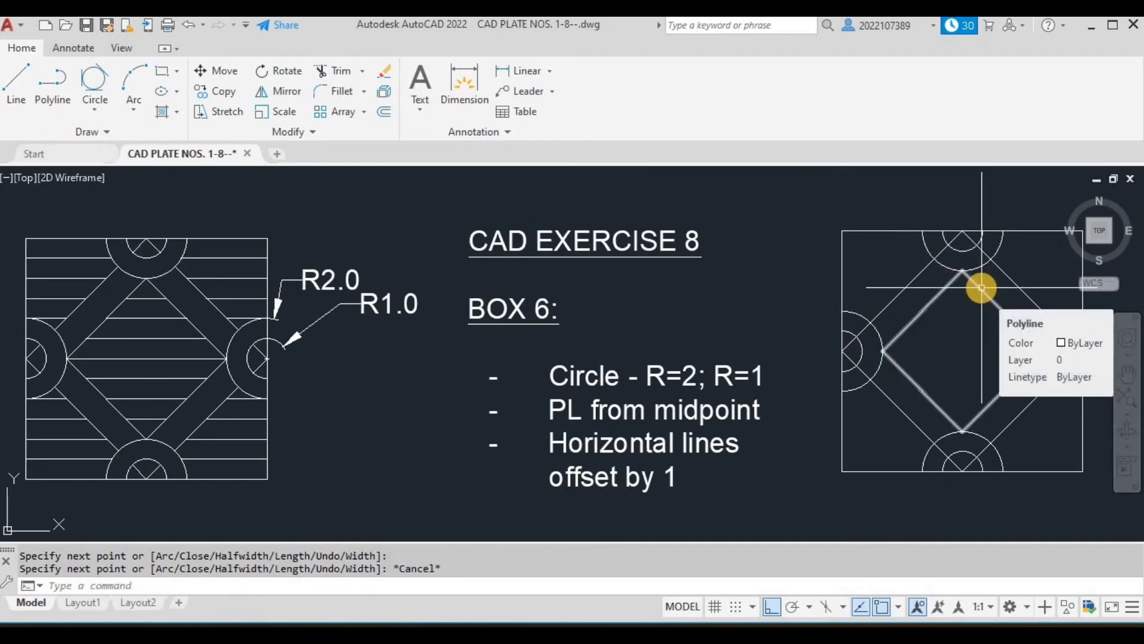
{"action": "key", "text": "Escape"}
{"action": "key", "text": "Escape"}
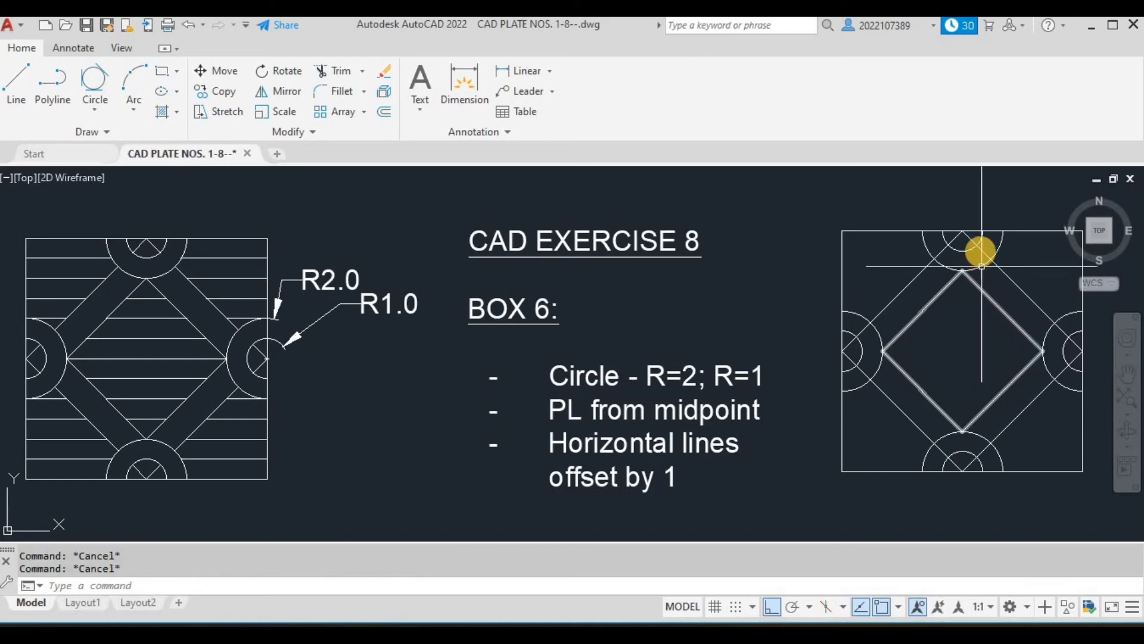
- Trim the outer diamond's segments out of the rings between the radius 1 and radius 2 semicircles on all four sides
{"action": "scroll", "coordinate": [973, 243], "scroll_direction": "up", "scroll_amount": 2}
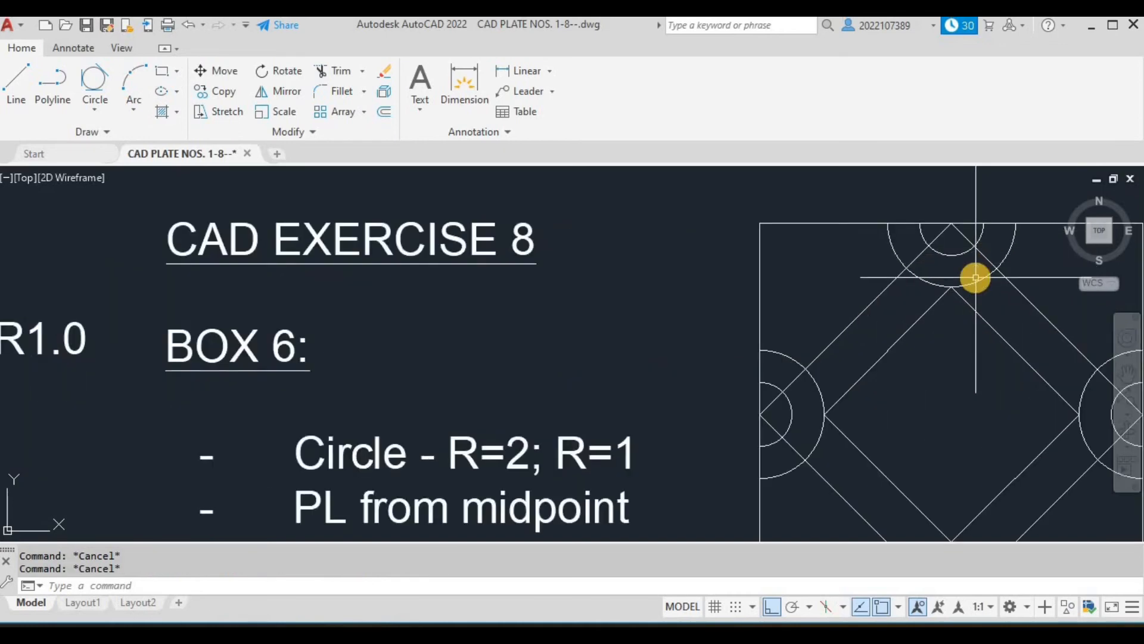
{"action": "type", "text": "r"}
{"action": "key", "text": "Return"}
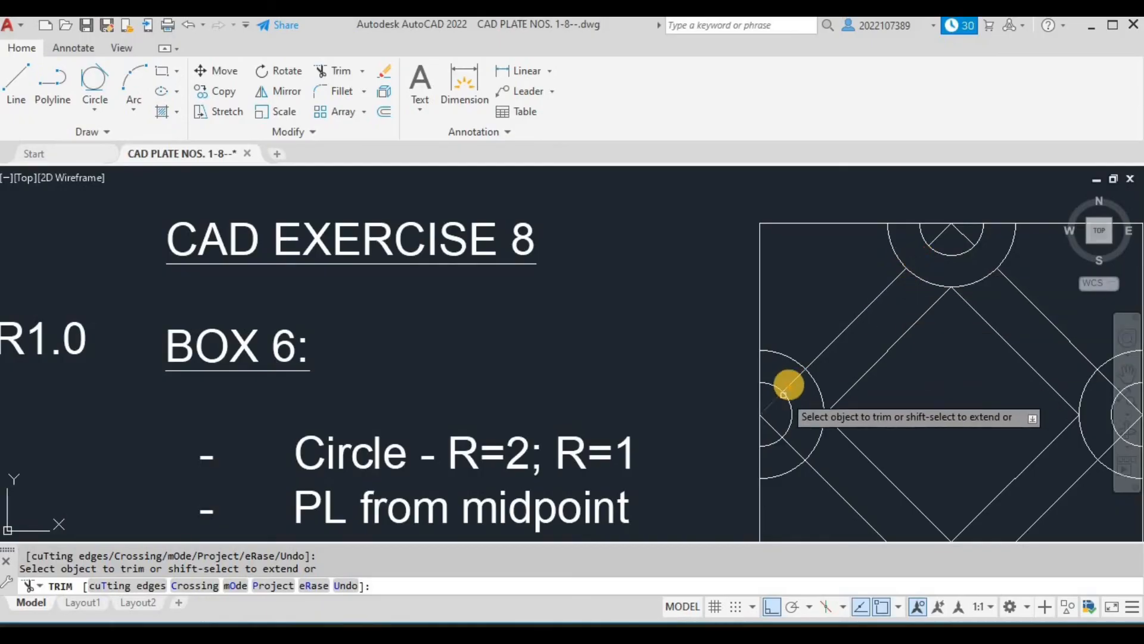
{"action": "scroll", "coordinate": [928, 424], "scroll_direction": "down", "scroll_amount": 1}
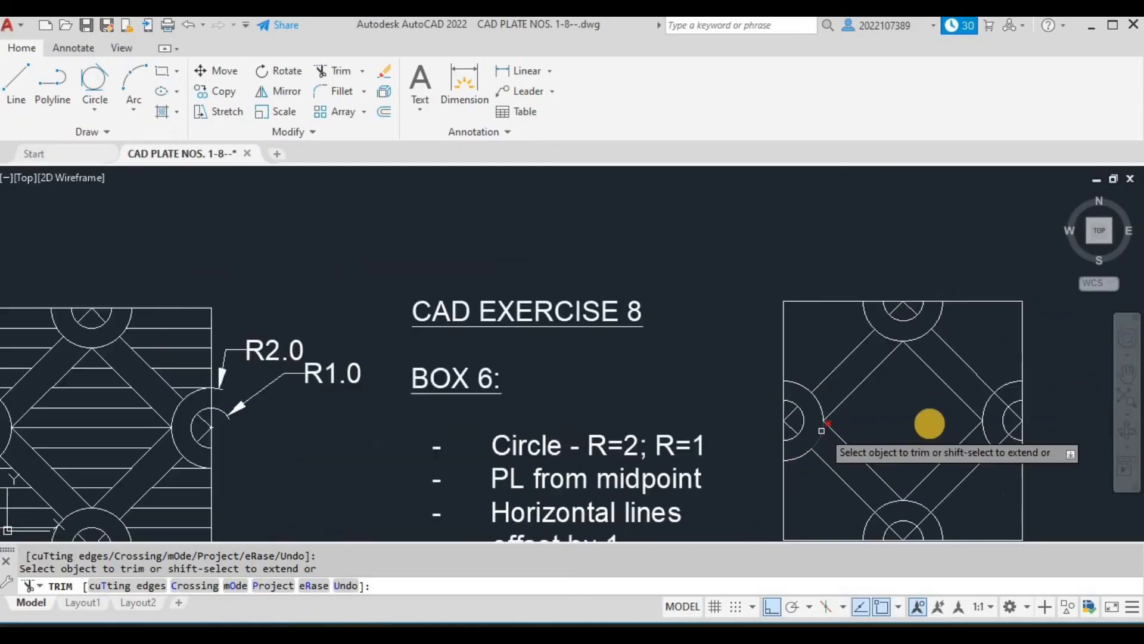
{"action": "scroll", "coordinate": [1023, 412], "scroll_direction": "up", "scroll_amount": 1}
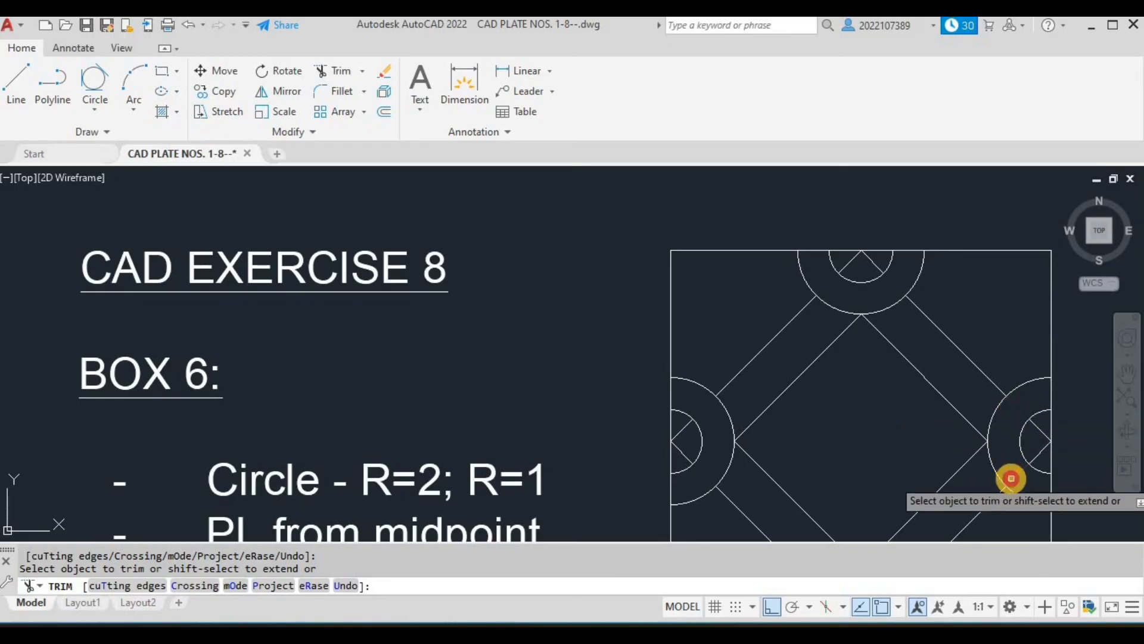
{"action": "mouse_move", "coordinate": [956, 439]}
{"action": "middle_mouse_down"}
{"action": "mouse_move", "coordinate": [922, 339]}
{"action": "mouse_move", "coordinate": [919, 271]}
{"action": "middle_mouse_up"}
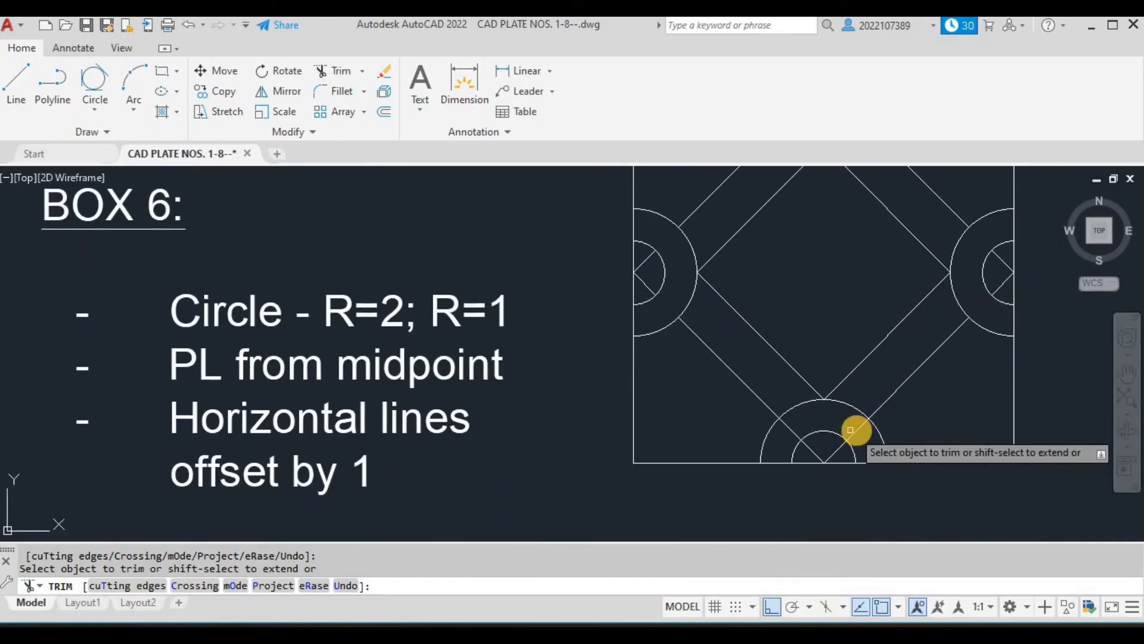
{"action": "left_click", "coordinate": [846, 431]}
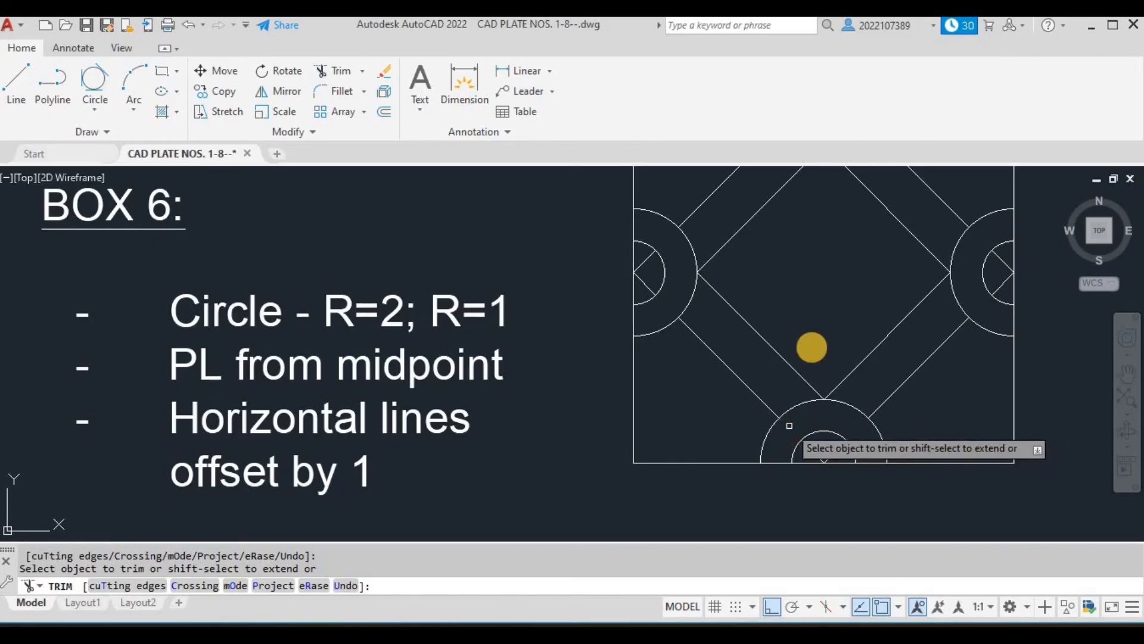
{"action": "scroll", "coordinate": [812, 347], "scroll_direction": "down", "scroll_amount": 4}
{"action": "mouse_move", "coordinate": [814, 338]}
{"action": "middle_mouse_down"}
{"action": "mouse_move", "coordinate": [900, 383]}
{"action": "mouse_move", "coordinate": [948, 365]}
{"action": "middle_mouse_up"}
{"action": "scroll", "coordinate": [853, 360], "scroll_direction": "up", "scroll_amount": 2}
{"action": "key", "text": "Escape"}
- Draw a line along the Box 6 square's top side from corner to corner
{"action": "type", "text": "L"}
{"action": "key", "text": "Return"}
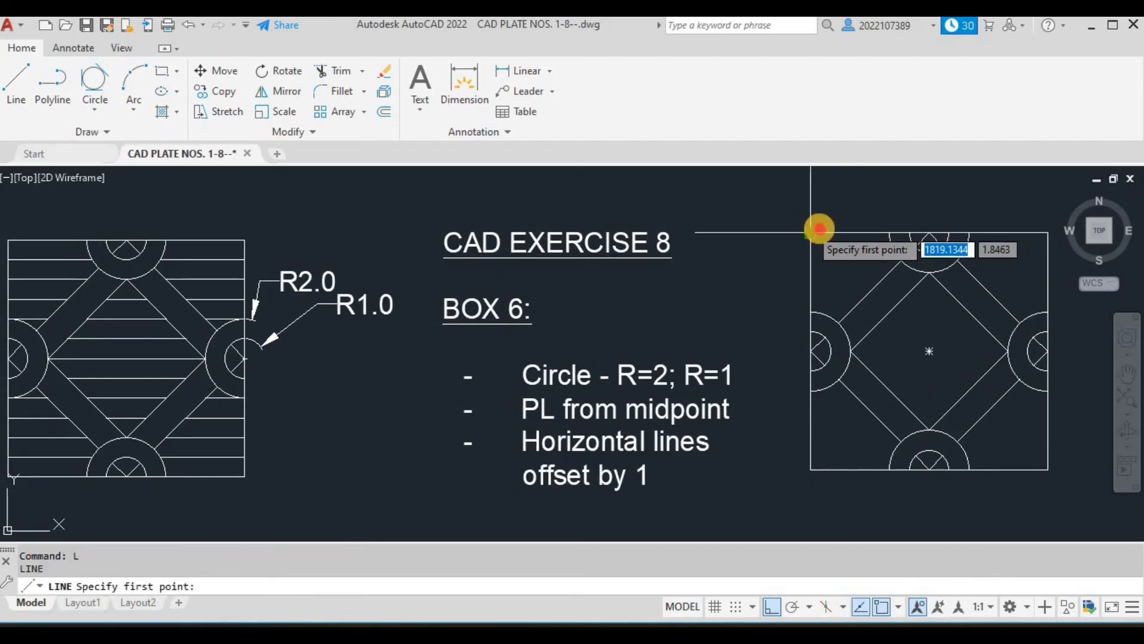
{"action": "left_click", "coordinate": [1048, 232]}
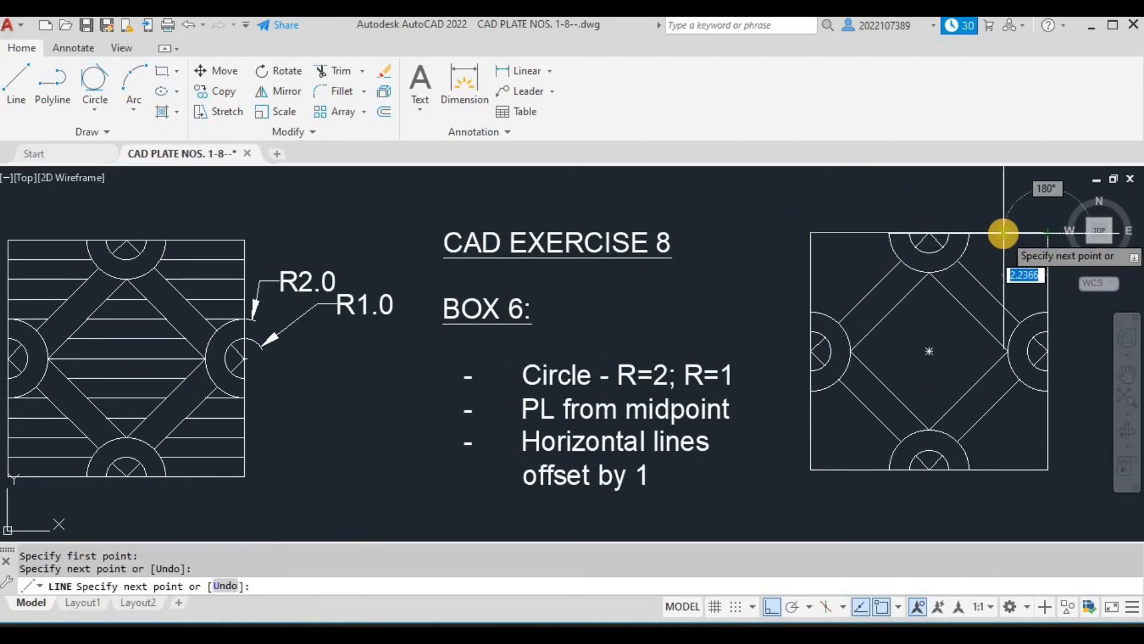
{"action": "key", "text": "Escape"}
- Offset the top line downward repeatedly at a distance of 1 with the Multiple option, filling the square's full height
{"action": "type", "text": "o"}
{"action": "key", "text": "Return"}
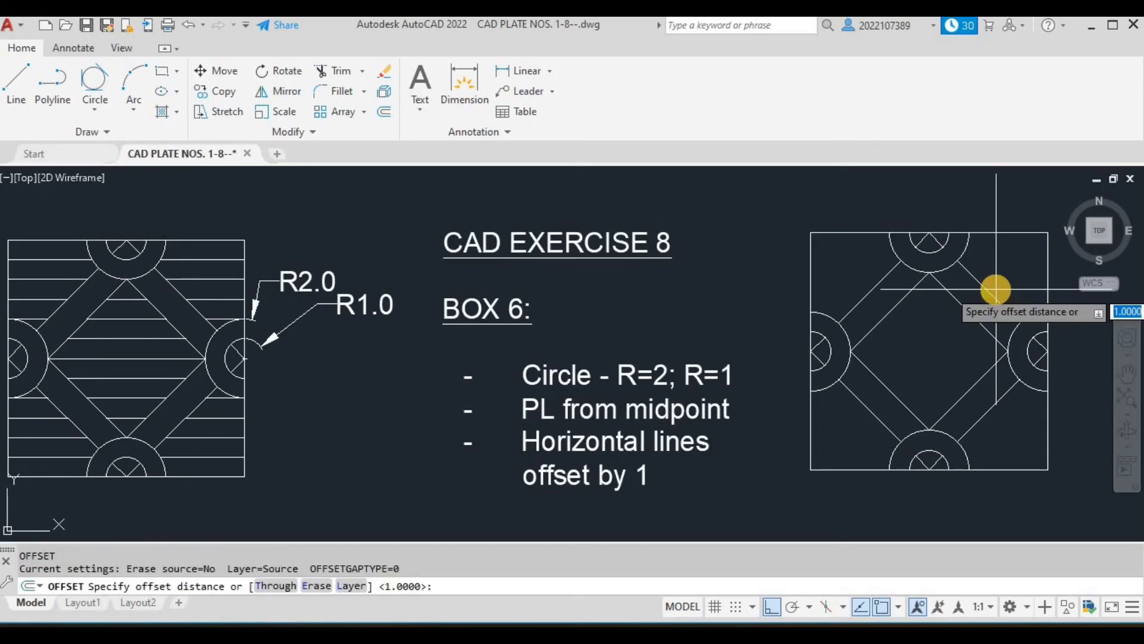
{"action": "type", "text": "1"}
{"action": "key", "text": "Return"}
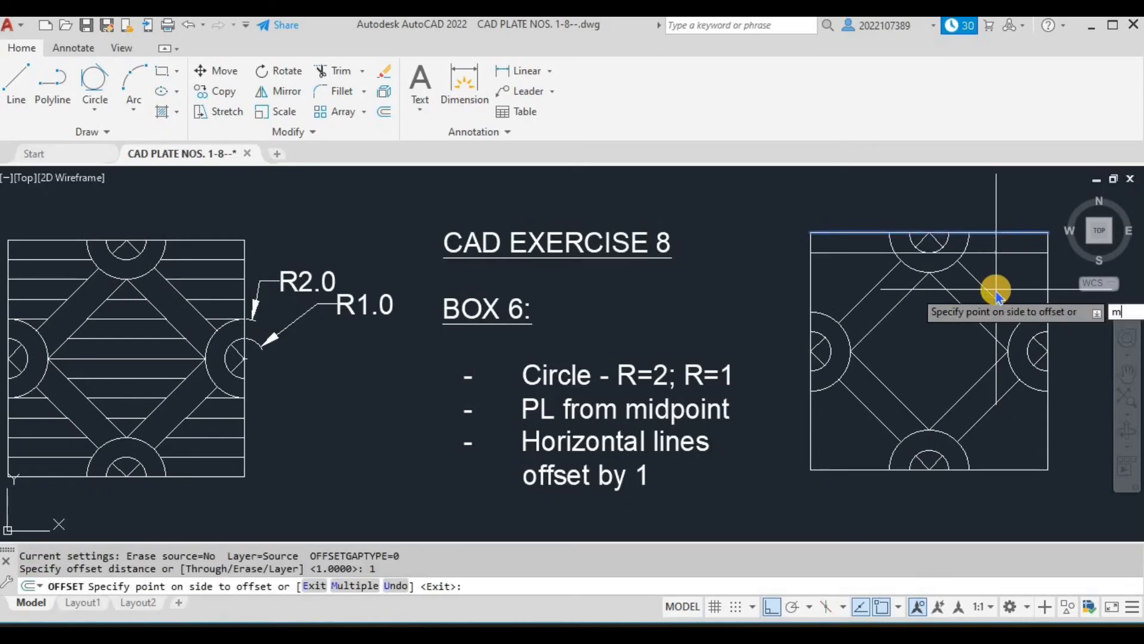
{"action": "key", "text": "Return"}
{"action": "left_click", "coordinate": [985, 318]}
{"action": "left_click", "coordinate": [983, 346]}
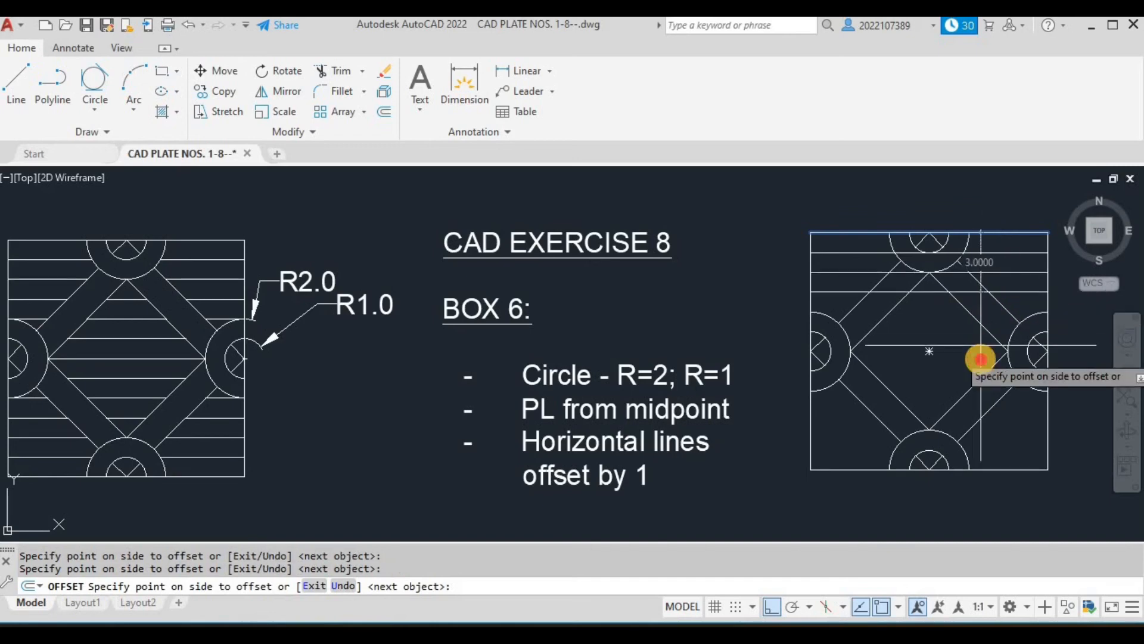
{"action": "left_click", "coordinate": [981, 362]}
{"action": "left_click", "coordinate": [983, 391]}
{"action": "left_click", "coordinate": [984, 408]}
{"action": "left_click", "coordinate": [983, 420]}
{"action": "left_click", "coordinate": [984, 428]}
{"action": "left_click", "coordinate": [985, 443]}
{"action": "left_click", "coordinate": [984, 454]}
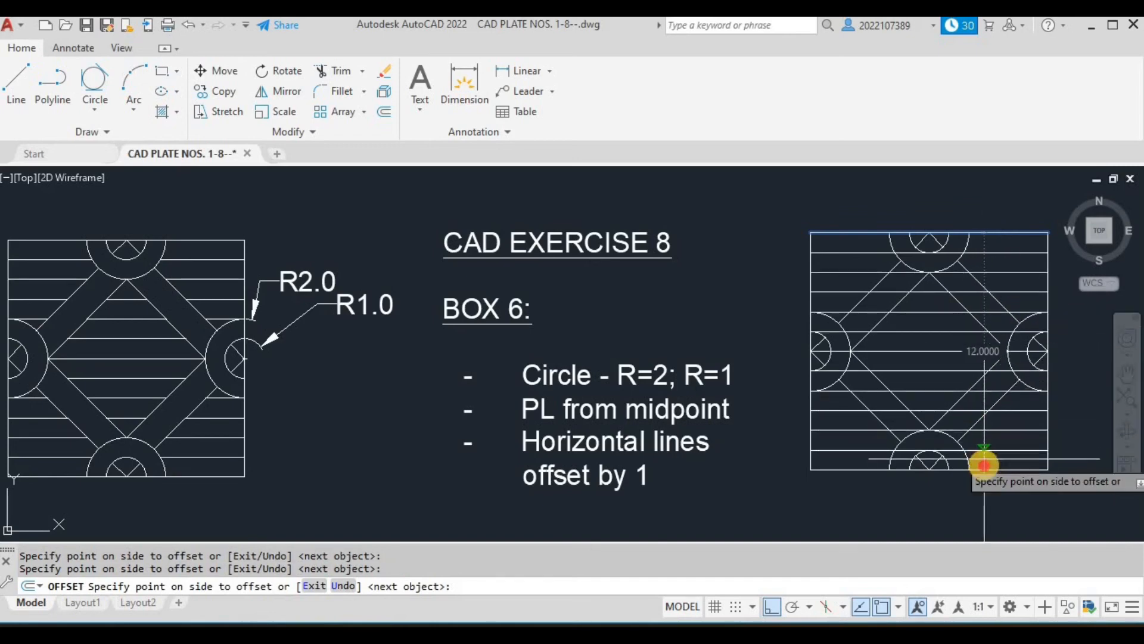
{"action": "left_click", "coordinate": [982, 465]}
{"action": "left_click", "coordinate": [978, 479]}
{"action": "key", "text": "Escape"}
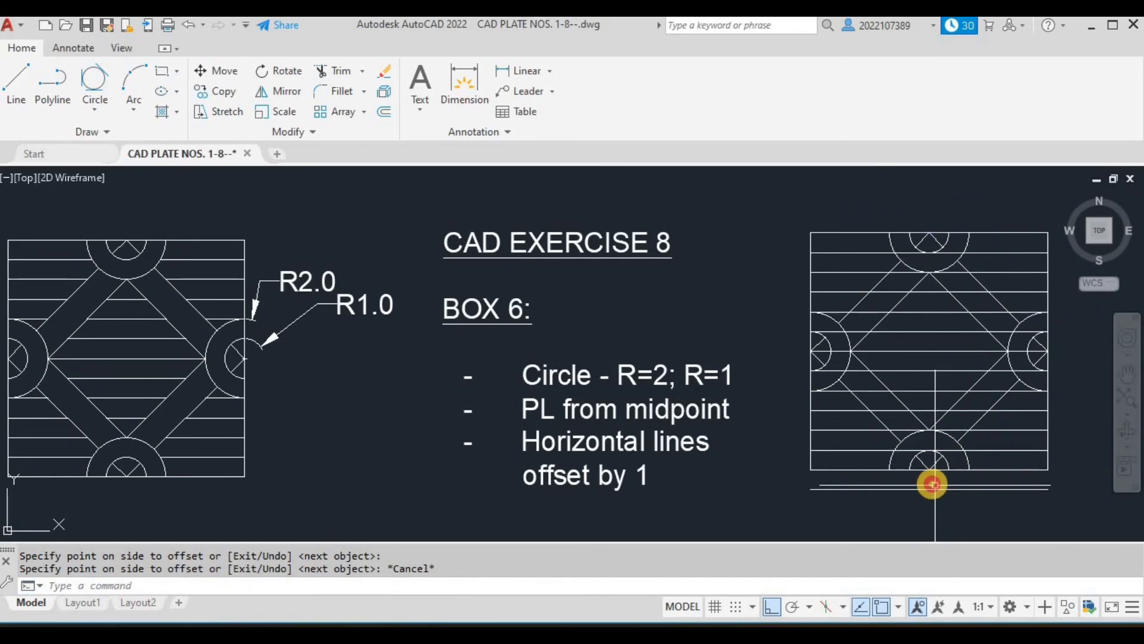
- Erase the surplus offset line below the square's bottom side
{"action": "left_click", "coordinate": [933, 484]}
{"action": "left_click", "coordinate": [920, 492]}
{"action": "key", "text": "Delete"}
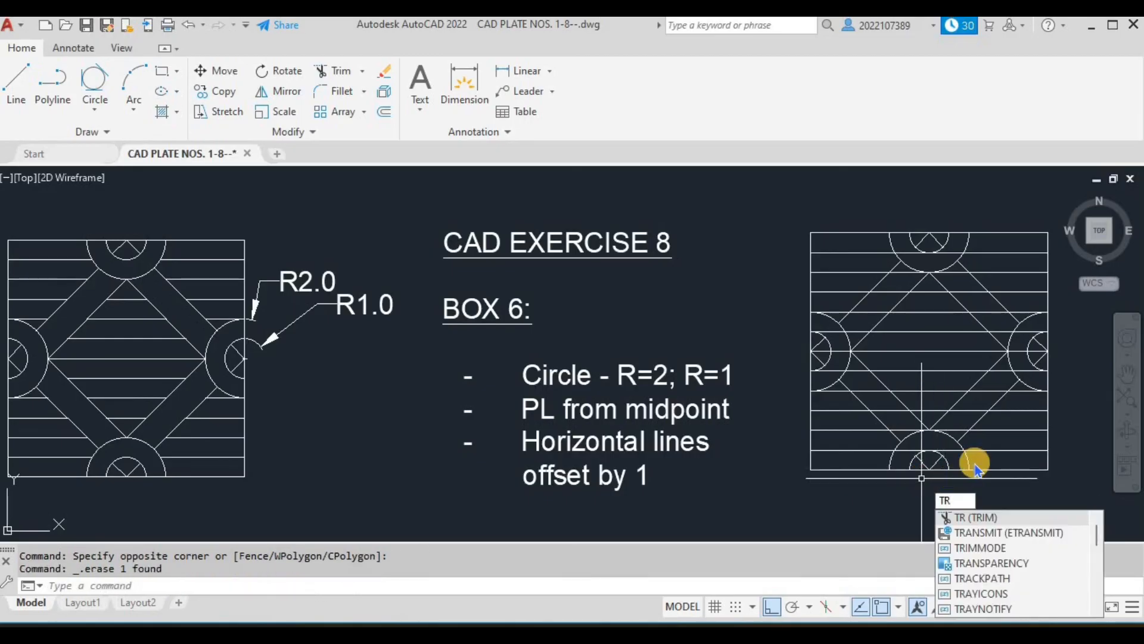
- Trim the horizontal lines out of the bottom radius 2 semicircle and the lower-left band between the diamonds
{"action": "key", "text": "Return"}
{"action": "scroll", "coordinate": [919, 455], "scroll_direction": "up", "scroll_amount": 3}
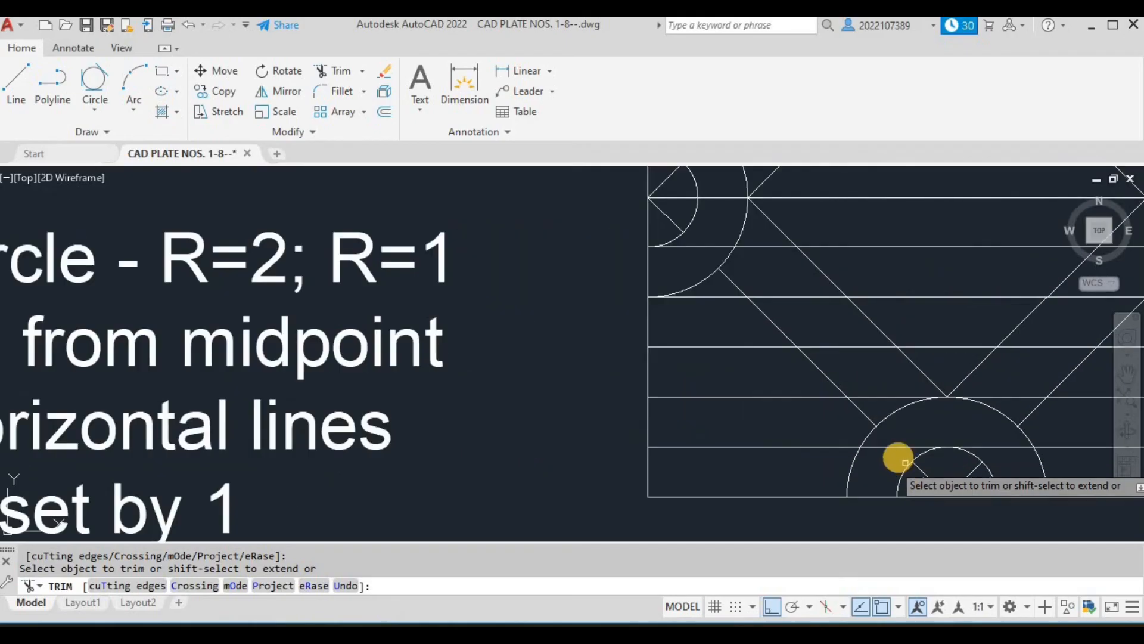
{"action": "left_click_drag", "start_coordinate": [899, 453], "coordinate": [991, 442]}
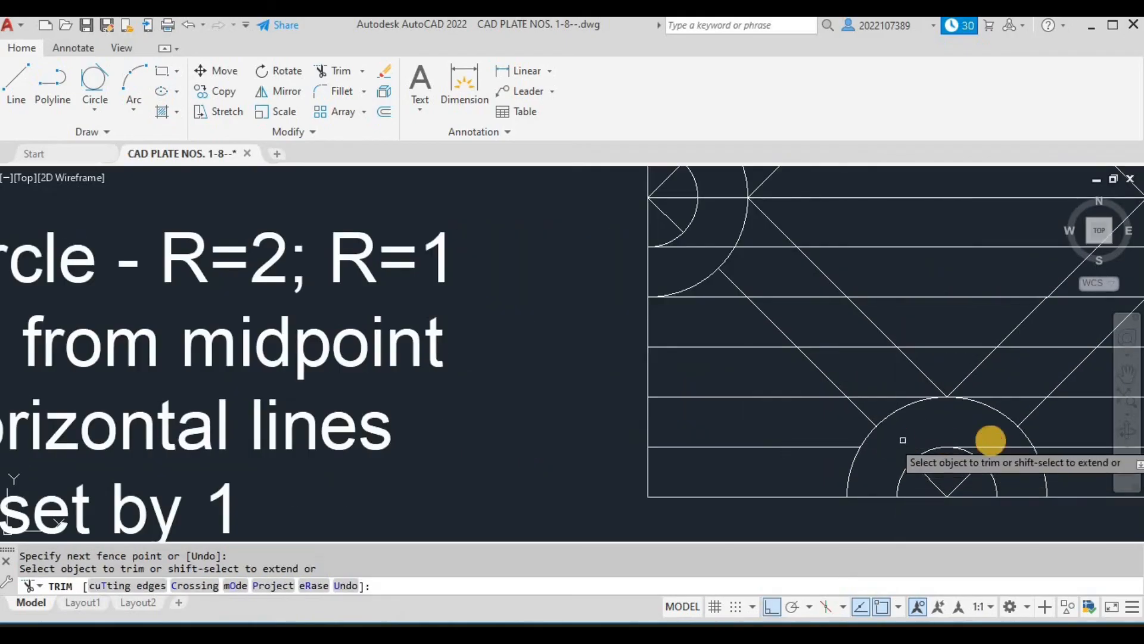
{"action": "left_click", "coordinate": [882, 402]}
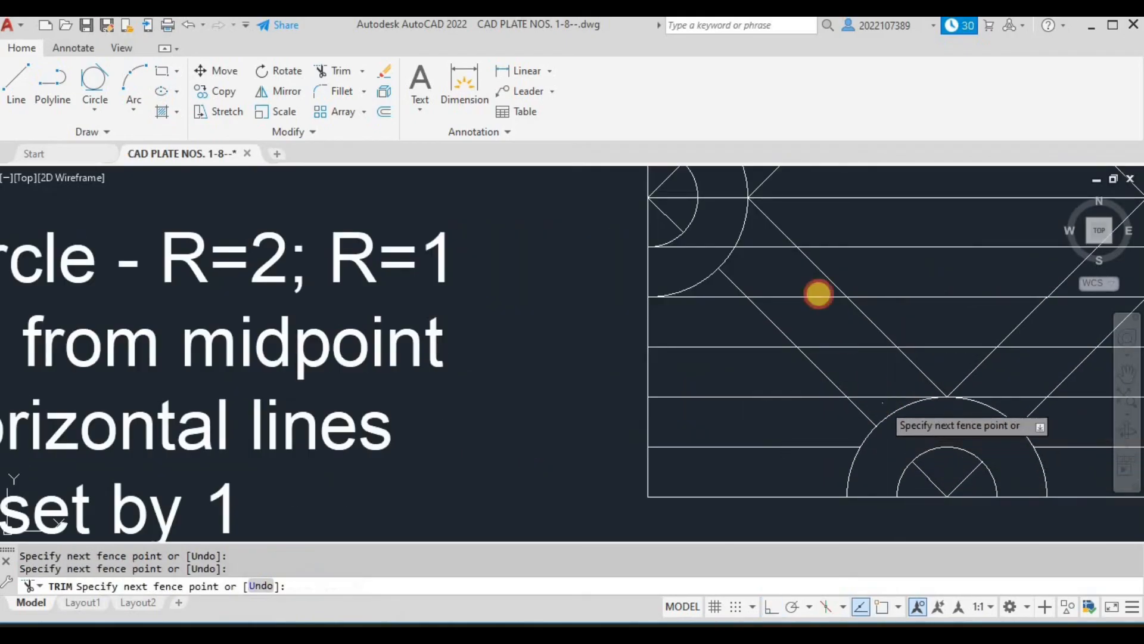
{"action": "key", "text": "Return"}
{"action": "scroll", "coordinate": [775, 310], "scroll_direction": "down", "scroll_amount": 4}
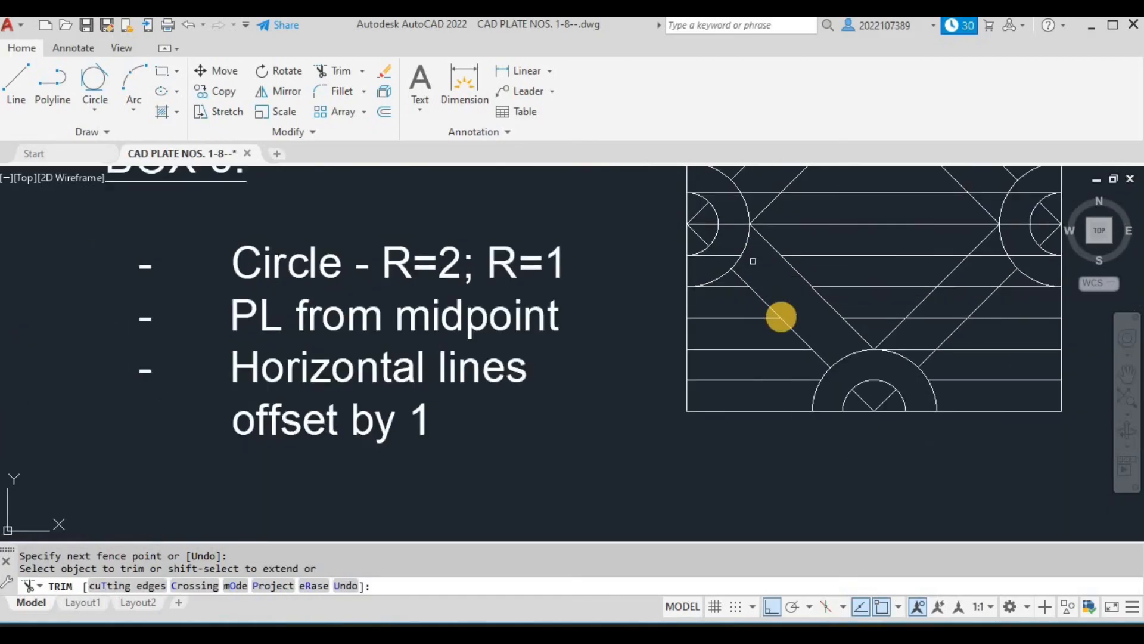
- Trim the horizontal lines out of the left radius 2 semicircle and the upper-left band between the diamonds
{"action": "mouse_move", "coordinate": [739, 338]}
{"action": "left_mouse_down"}
{"action": "mouse_move", "coordinate": [761, 279]}
{"action": "mouse_move", "coordinate": [743, 250]}
{"action": "left_mouse_up"}
{"action": "left_click", "coordinate": [737, 293]}
{"action": "middle_click_drag", "start_coordinate": [783, 266], "coordinate": [692, 369]}
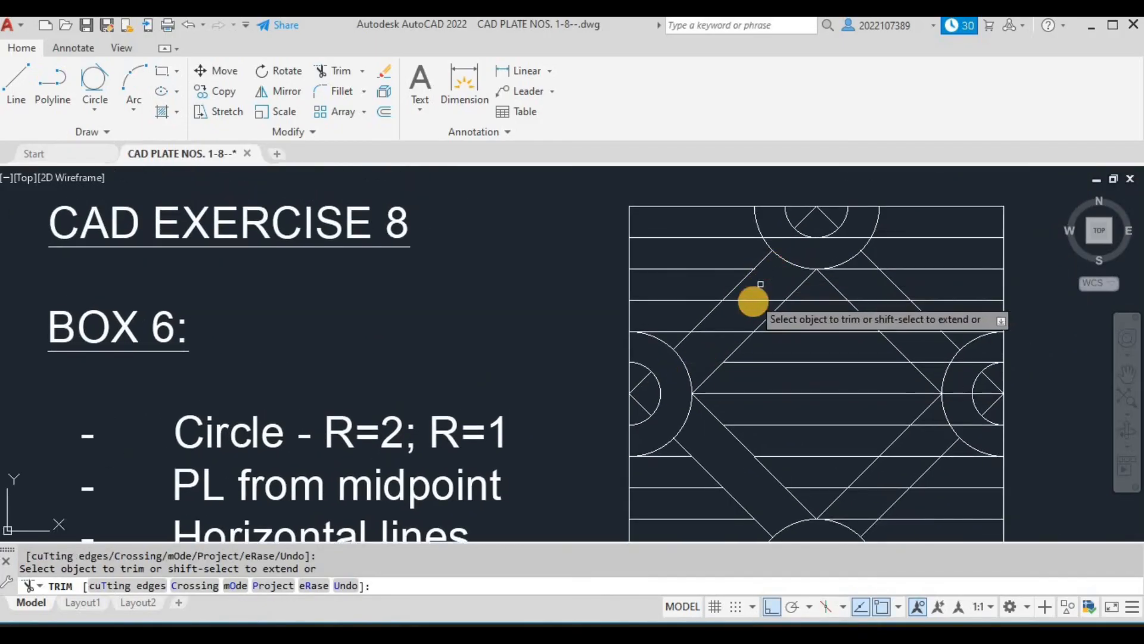
{"action": "mouse_move", "coordinate": [721, 332]}
{"action": "left_mouse_down"}
{"action": "mouse_move", "coordinate": [773, 290]}
{"action": "mouse_move", "coordinate": [766, 283]}
{"action": "left_mouse_up"}
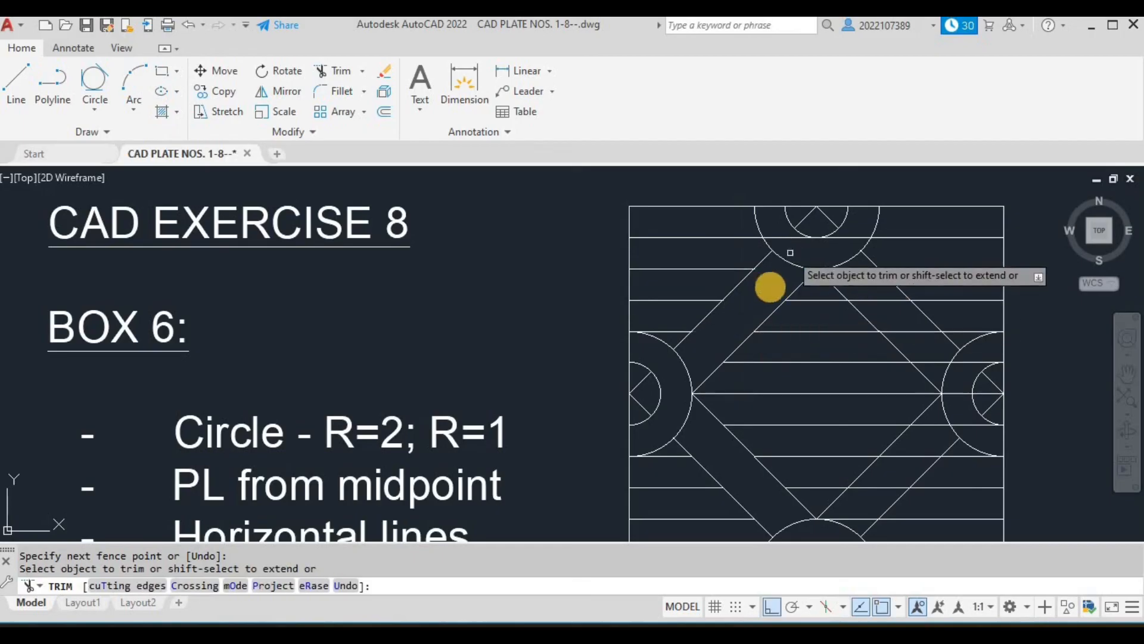
- Trim the horizontal lines out of the top radius 2 semicircle and the upper-right band between the diamonds
{"action": "middle_click_drag", "start_coordinate": [766, 284], "coordinate": [746, 318]}
{"action": "left_click", "coordinate": [767, 271]}
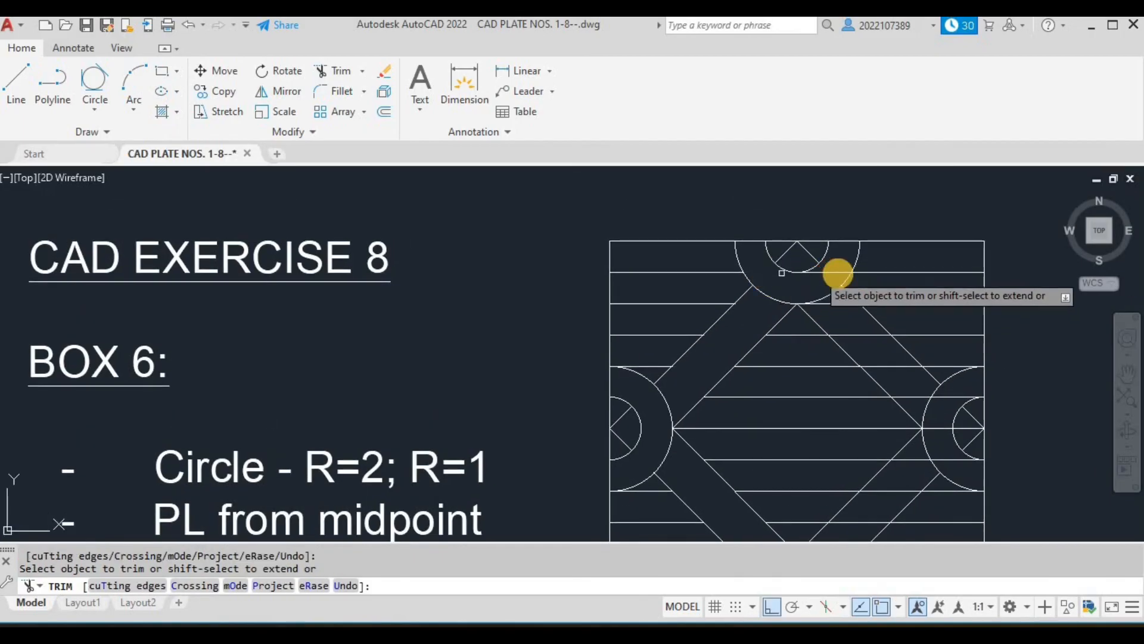
{"action": "left_click", "coordinate": [838, 273]}
{"action": "left_click", "coordinate": [845, 306]}
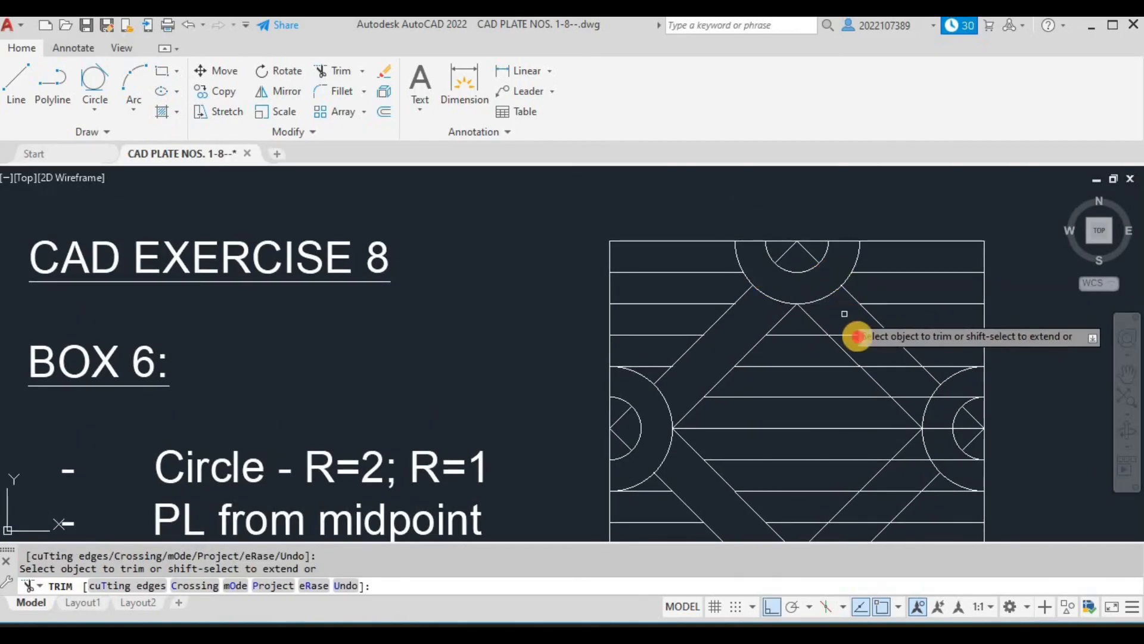
{"action": "key", "text": "Return"}
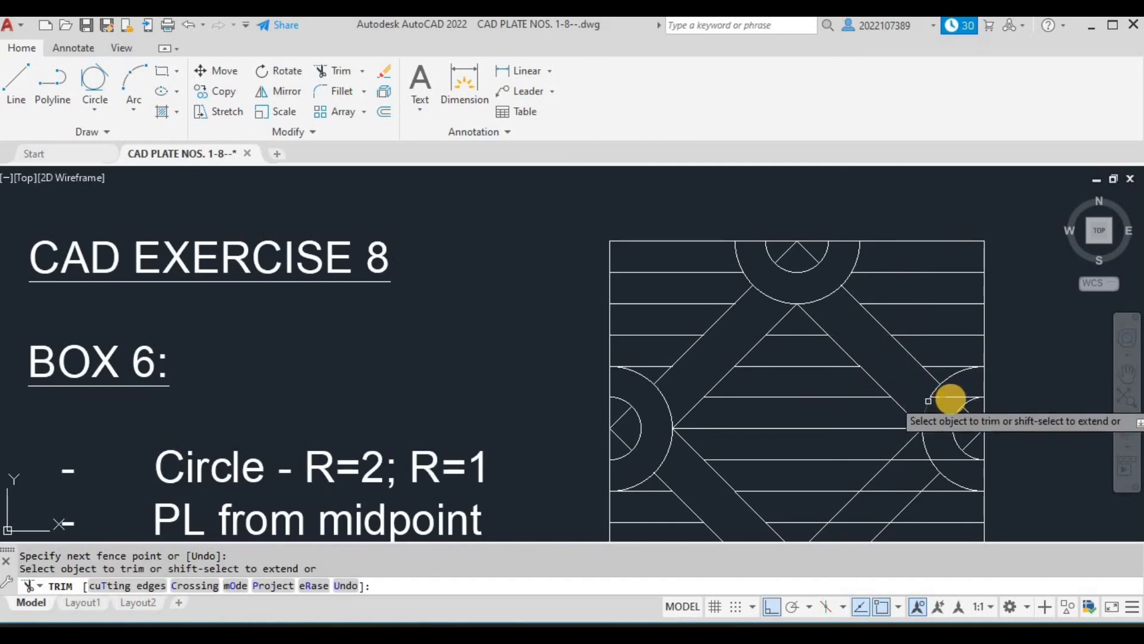
- Trim the horizontal lines out of the right radius 2 semicircle and the lower-right band between the diamonds
{"action": "mouse_move", "coordinate": [902, 354]}
{"action": "middle_mouse_down"}
{"action": "mouse_move", "coordinate": [876, 276]}
{"action": "mouse_move", "coordinate": [848, 249]}
{"action": "middle_mouse_up"}
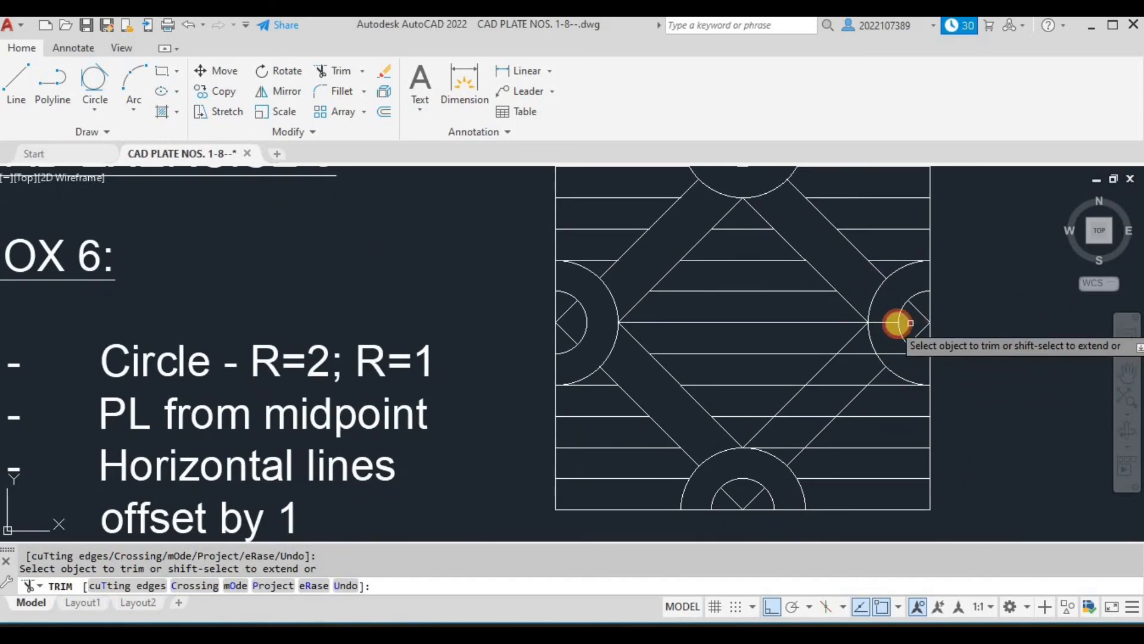
{"action": "left_click", "coordinate": [885, 324]}
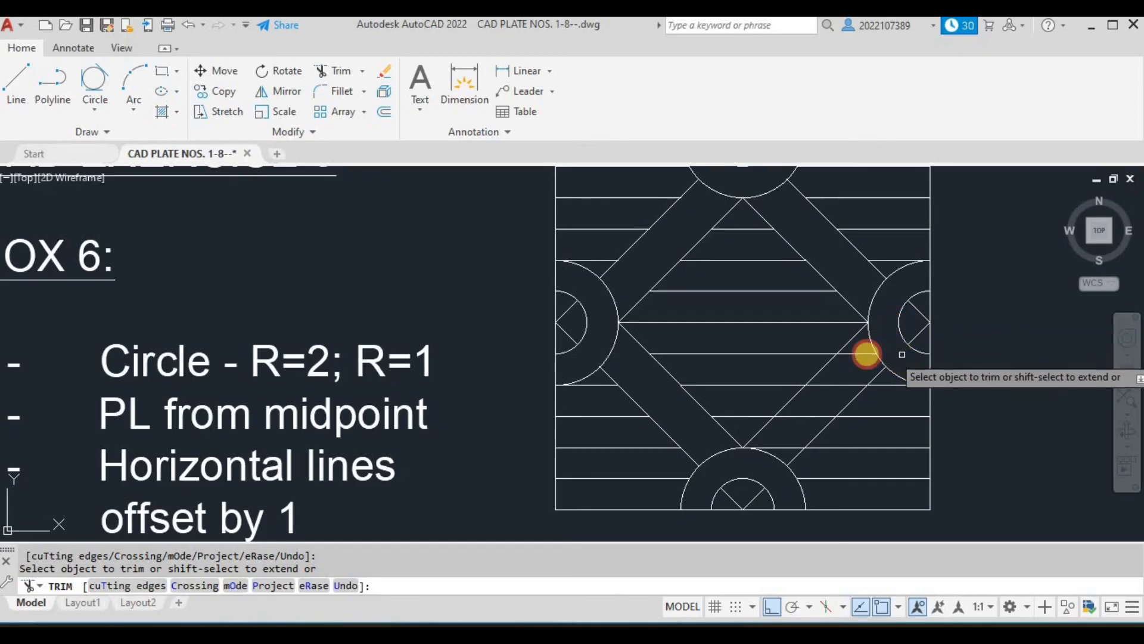
{"action": "left_click_drag", "start_coordinate": [851, 372], "coordinate": [788, 453]}
{"action": "scroll", "coordinate": [830, 447], "scroll_direction": "down", "scroll_amount": 2}
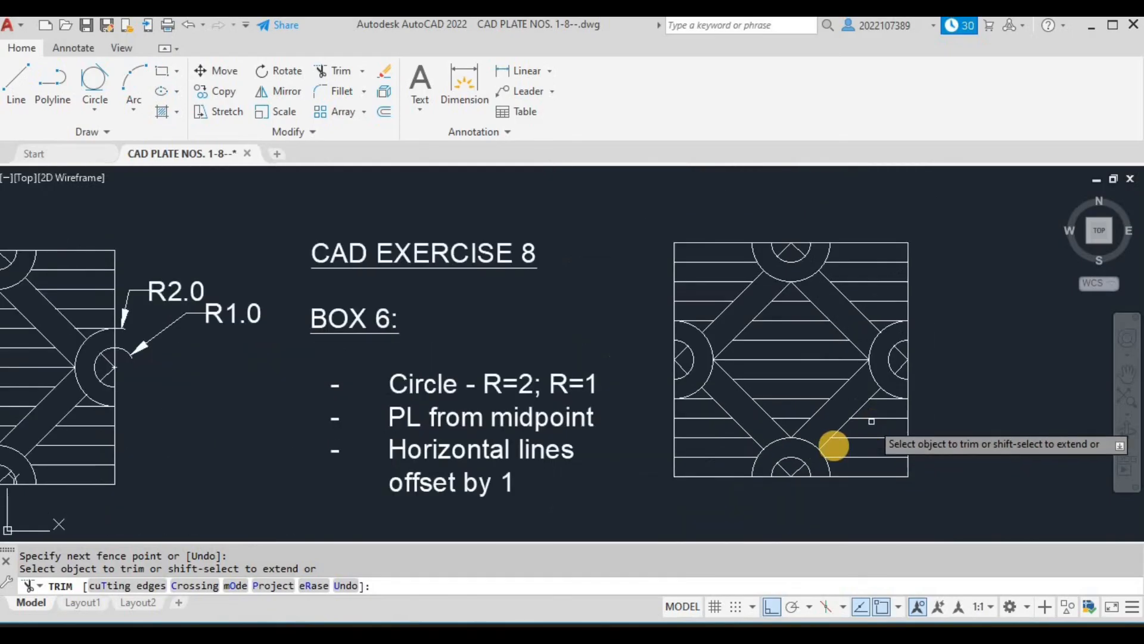
{"action": "scroll", "coordinate": [948, 449], "scroll_direction": "down", "scroll_amount": 1}
{"action": "mouse_move", "coordinate": [947, 449]}
{"action": "middle_mouse_down"}
{"action": "mouse_move", "coordinate": [999, 436]}
{"action": "mouse_move", "coordinate": [989, 428]}
{"action": "middle_mouse_up"}
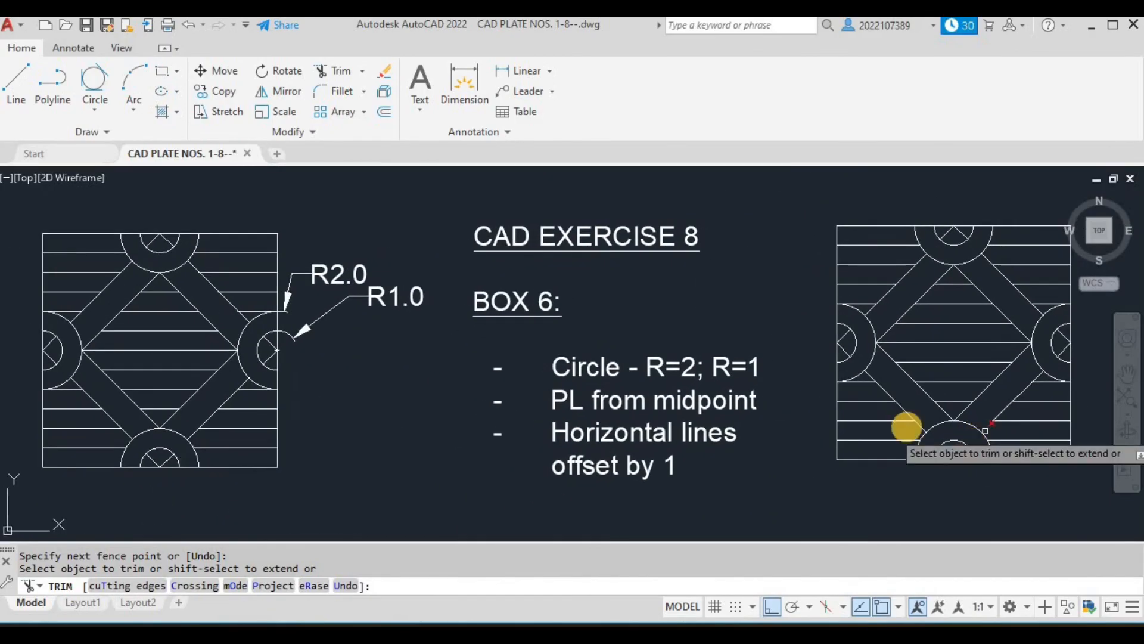